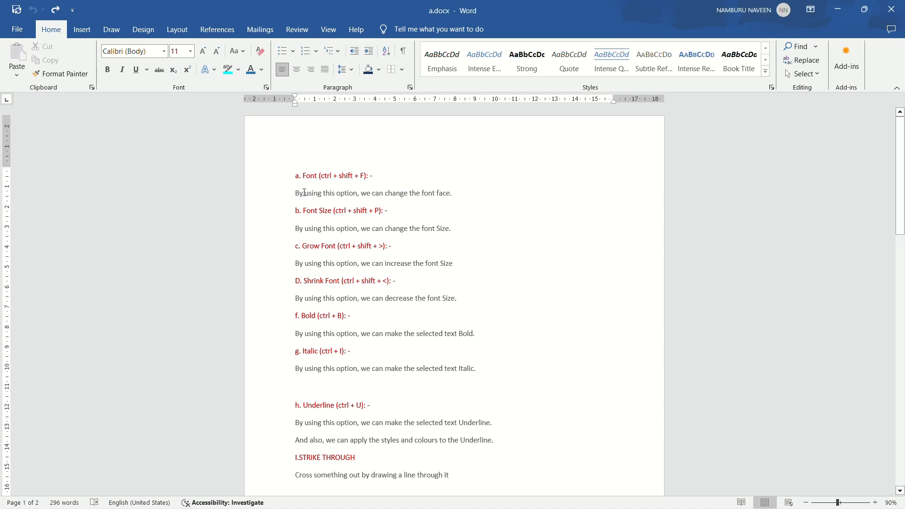
# - Change the font of "By using this option, we can" under the Font heading to Algerian
pyautogui.moveTo(296, 196); pyautogui.dragTo(377, 199)
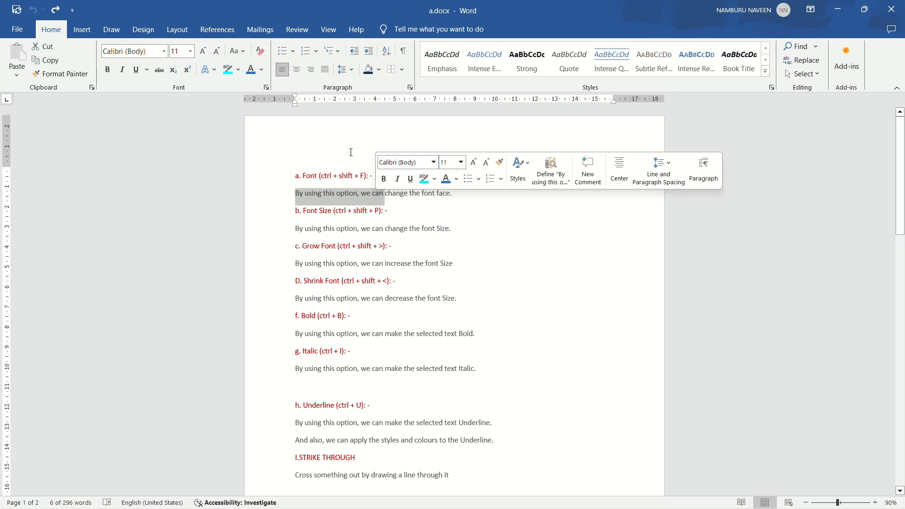
pyautogui.click(164, 52)
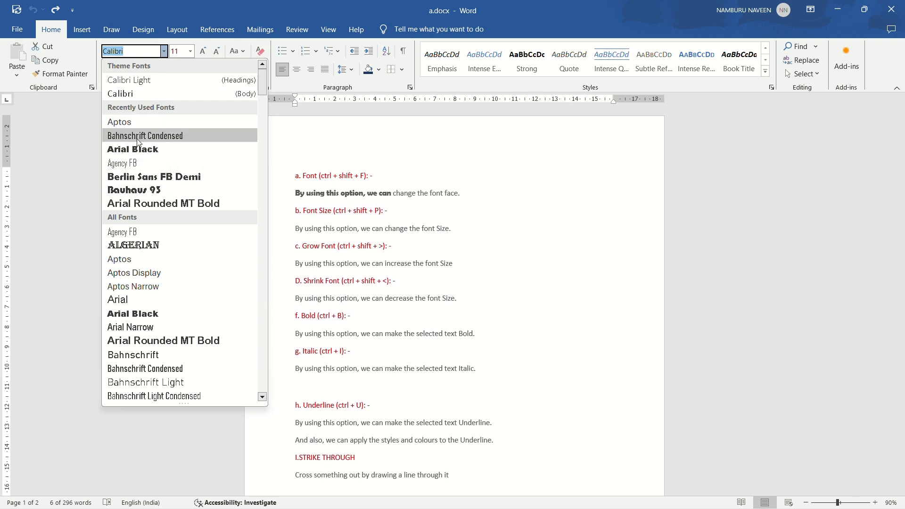
pyautogui.click(137, 250)
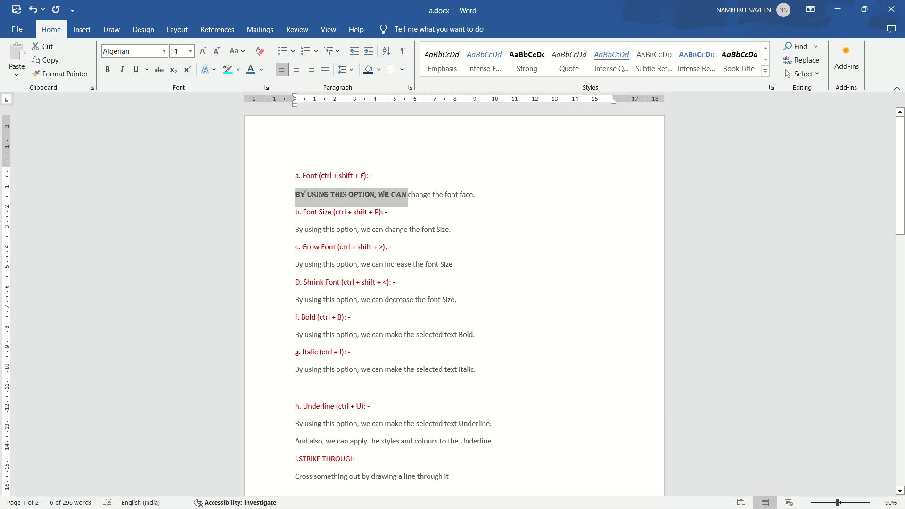
pyautogui.click(319, 212)
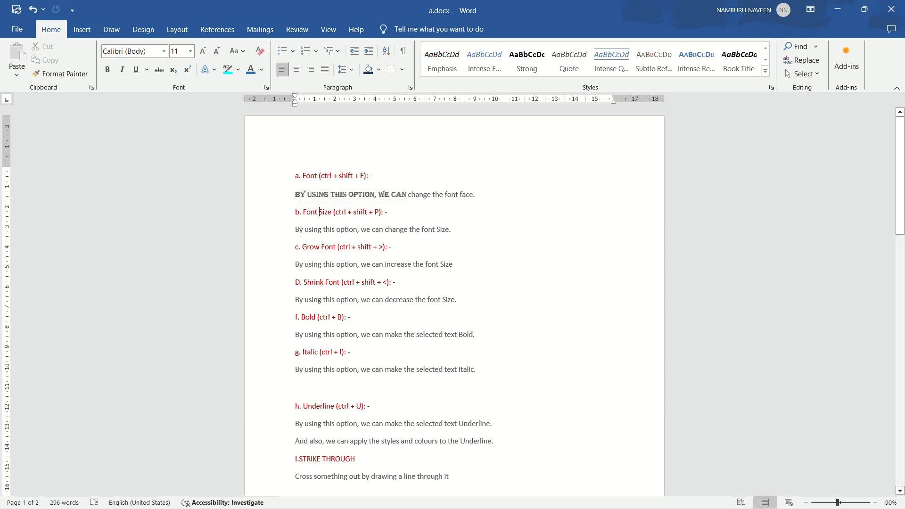
# - Try font size 26 on "By using this option," under the Font Size heading and restore it to 11
pyautogui.moveTo(295, 229); pyautogui.dragTo(360, 231)
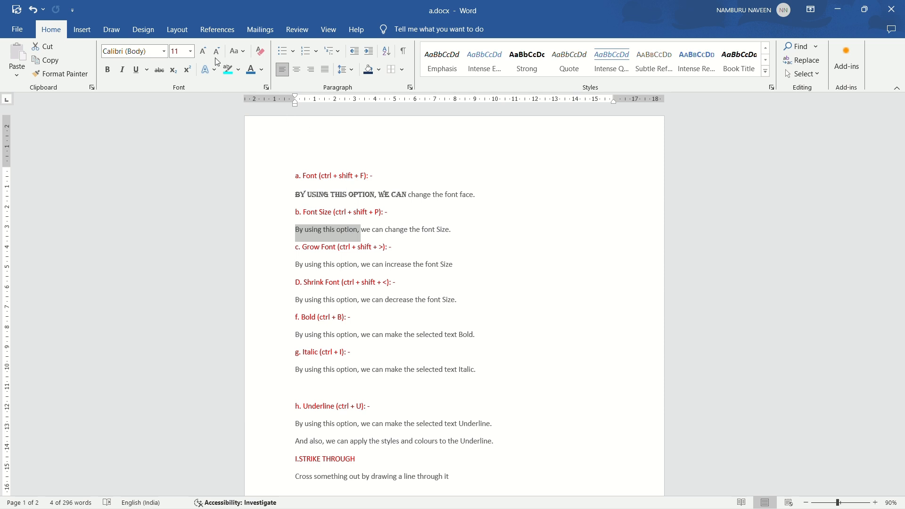
pyautogui.click(190, 52)
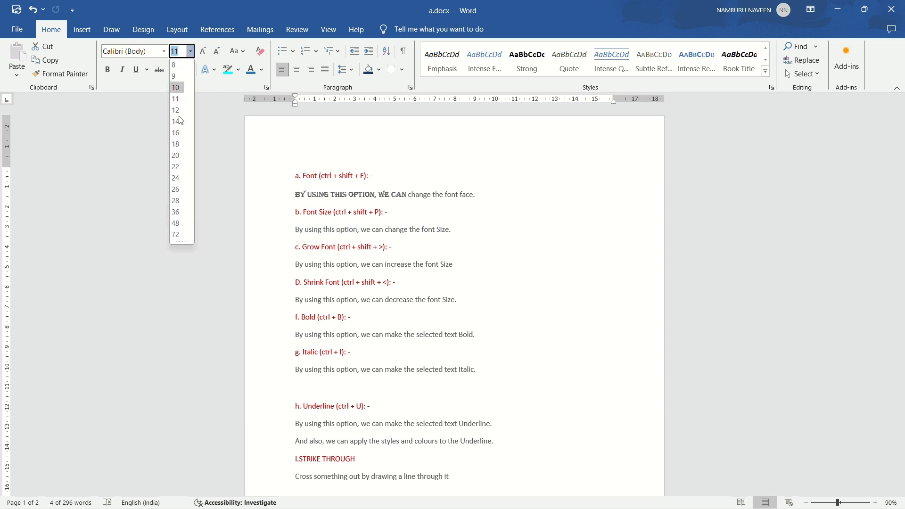
pyautogui.click(176, 190)
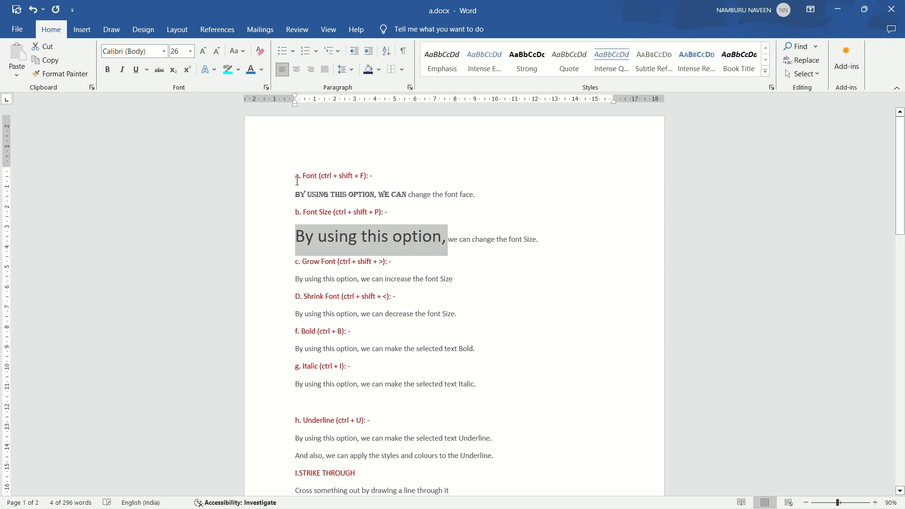
pyautogui.click(190, 52)
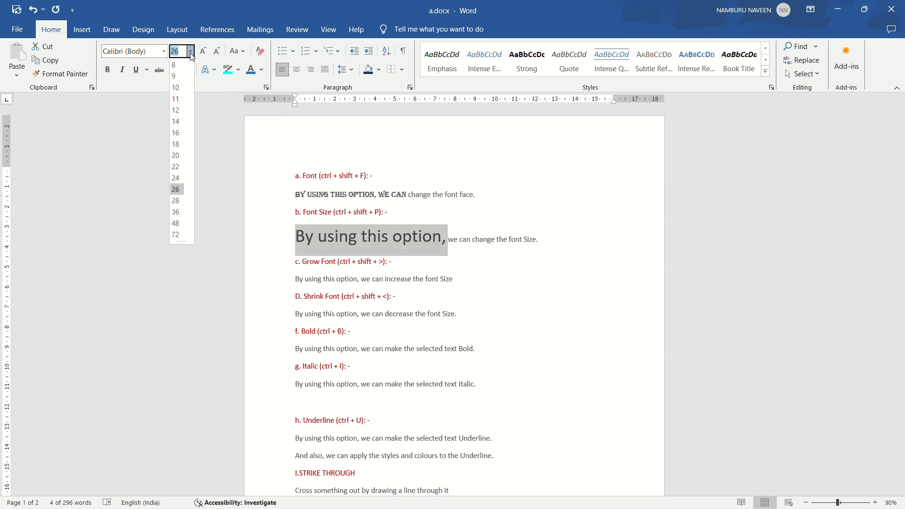
pyautogui.click(180, 103)
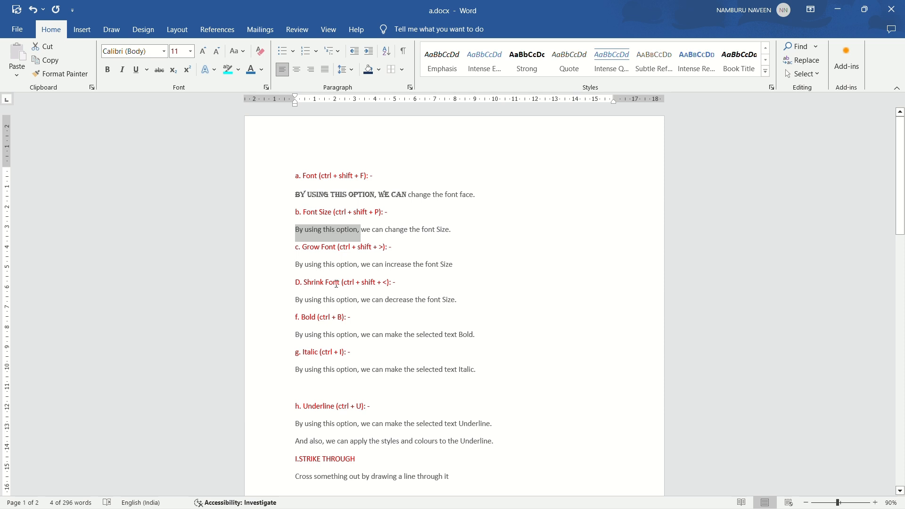
# - Enlarge "option, we can increase" under the Grow Font heading in increments, ending at size 28
pyautogui.moveTo(336, 266); pyautogui.dragTo(413, 267)
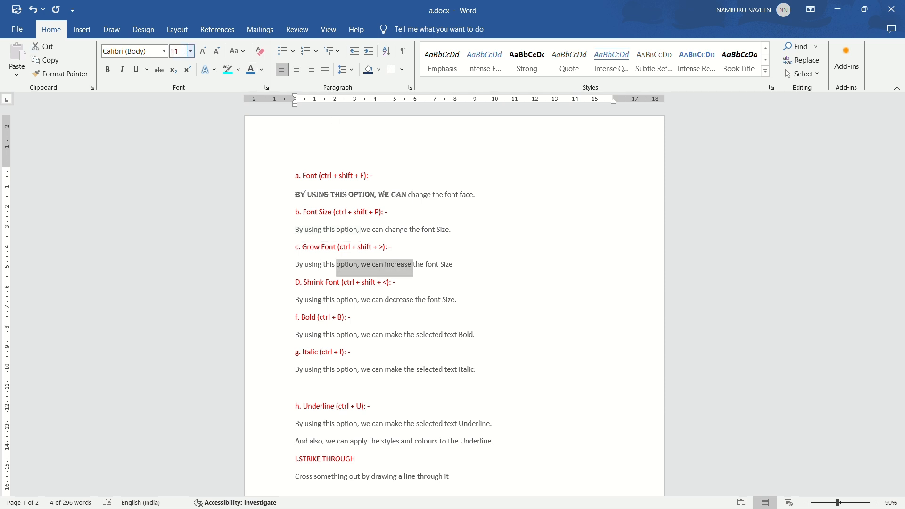
pyautogui.click(203, 51)
pyautogui.click(203, 51)
pyautogui.click(202, 53)
pyautogui.click(203, 53)
pyautogui.click(201, 53)
pyautogui.click(201, 53)
pyautogui.click(201, 54)
pyautogui.click(199, 54)
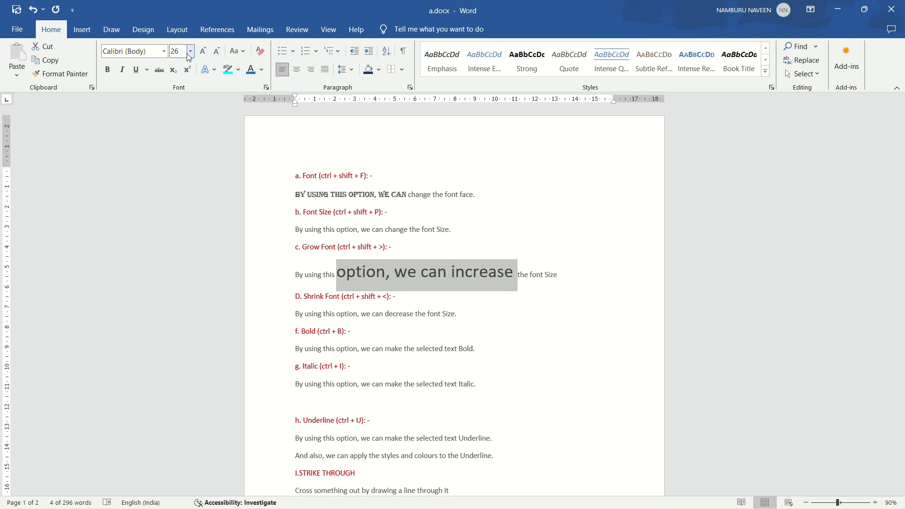
pyautogui.click(190, 51)
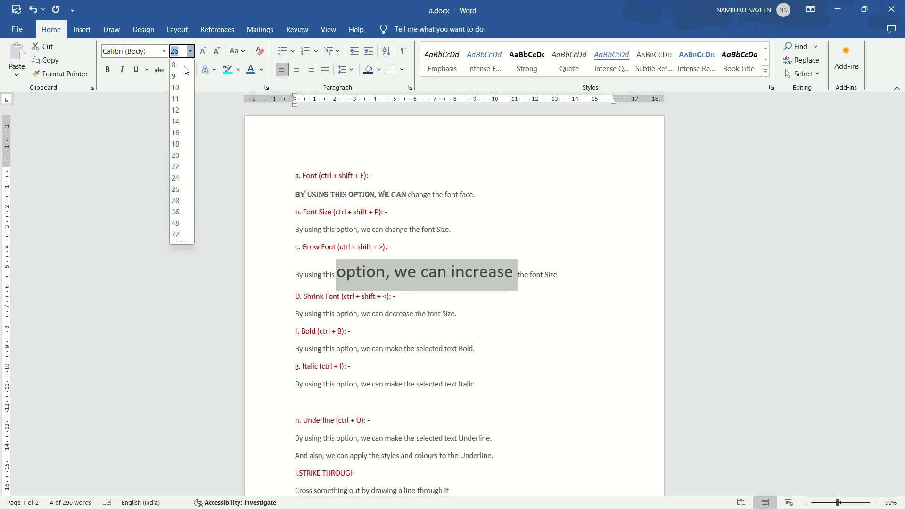
pyautogui.click(203, 51)
pyautogui.click(203, 51)
pyautogui.click(222, 53)
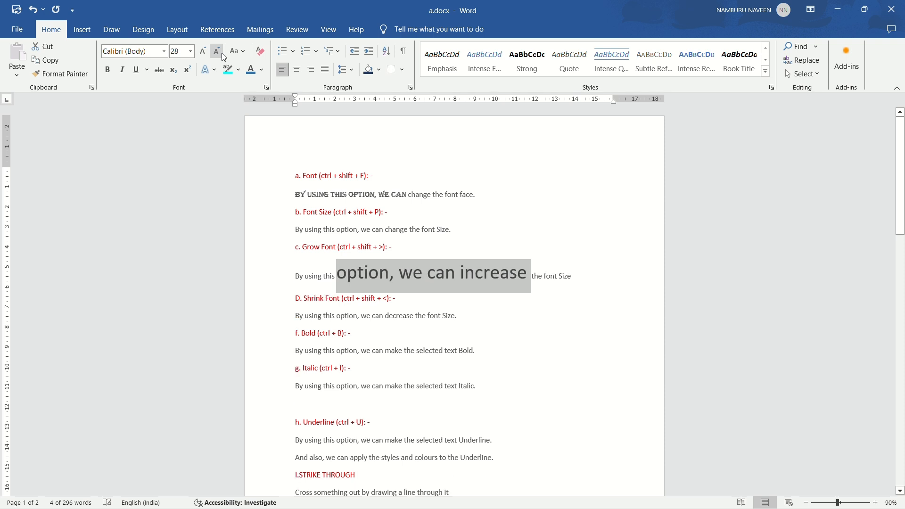
# - Reduce "option, we can increase" in increments with Shrink Font to below size 16
pyautogui.click(222, 52)
pyautogui.click(221, 53)
pyautogui.click(219, 53)
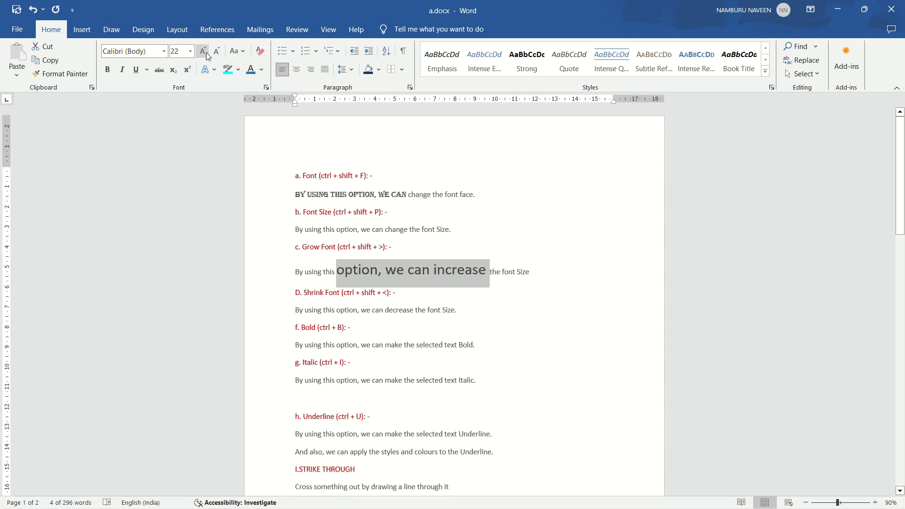
pyautogui.click(216, 52)
pyautogui.click(216, 53)
pyautogui.click(216, 53)
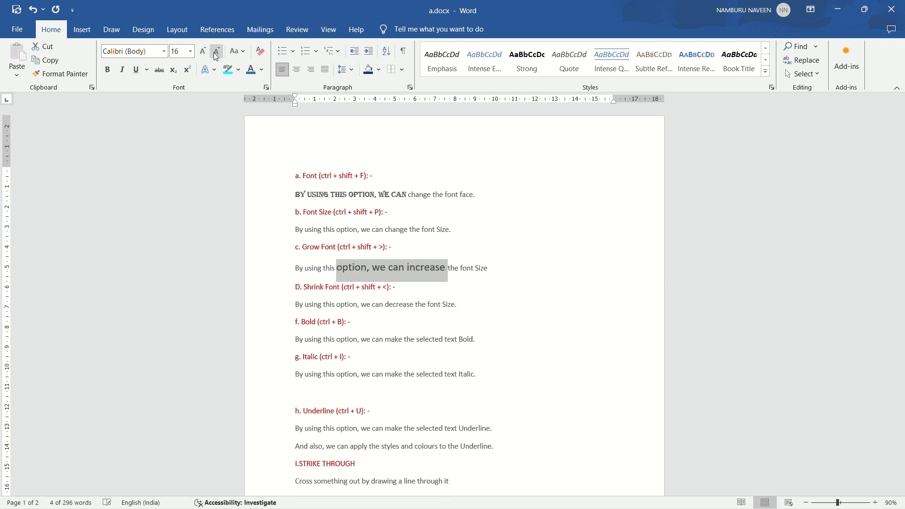
pyautogui.click(216, 53)
# - Enlarge "option, we can increase" again in increments with Grow Font to above size 22
pyautogui.click(203, 51)
pyautogui.click(203, 50)
pyautogui.click(203, 51)
pyautogui.click(203, 51)
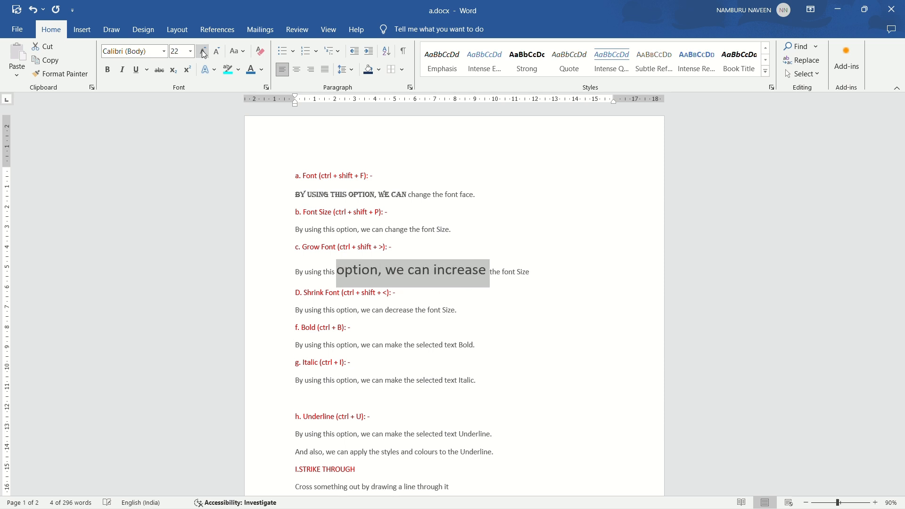
pyautogui.click(202, 51)
pyautogui.click(201, 51)
pyautogui.click(202, 51)
# - Reduce "option, we can increase" in increments with Shrink Font down to size 9
pyautogui.click(211, 52)
pyautogui.click(211, 52)
pyautogui.click(211, 51)
pyautogui.click(211, 51)
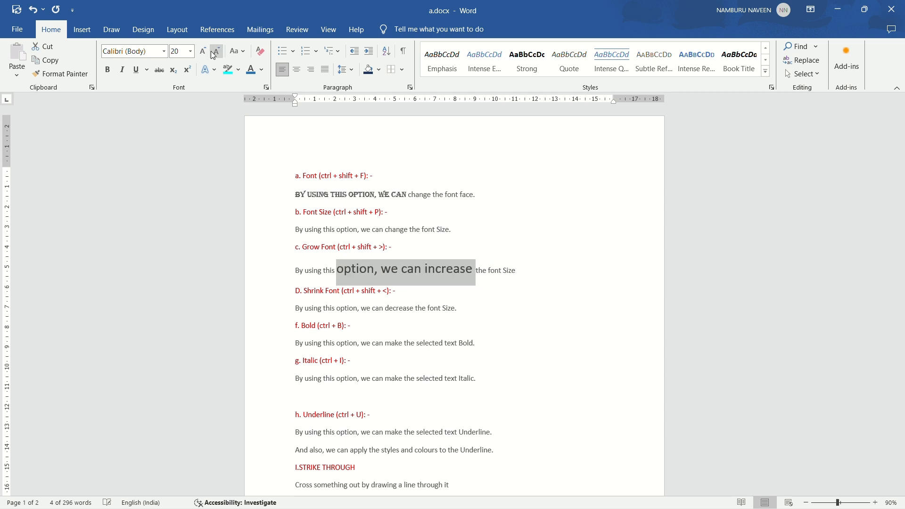
pyautogui.click(210, 51)
pyautogui.click(211, 51)
pyautogui.click(210, 51)
pyautogui.click(211, 51)
pyautogui.click(210, 51)
pyautogui.click(211, 51)
pyautogui.click(210, 51)
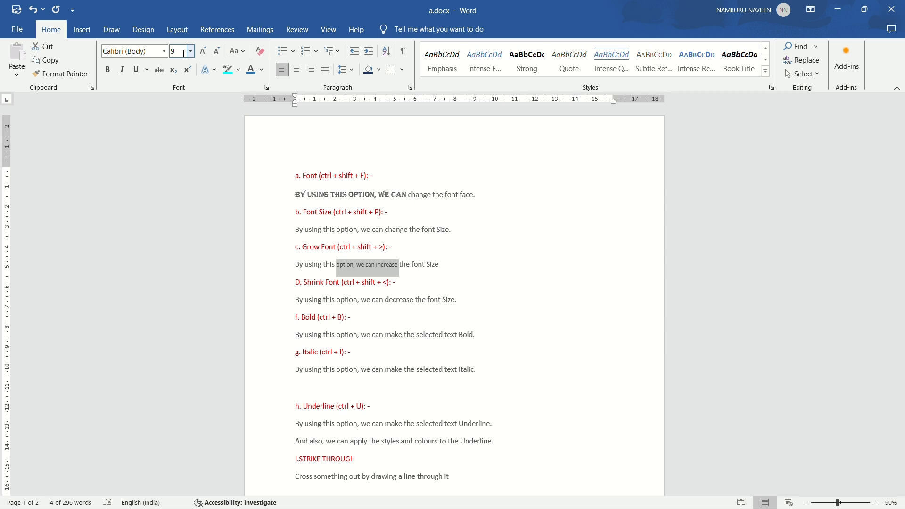
# - Try font sizes 20 and 38 on "option, we can increase" and restore it to 11
pyautogui.click(190, 51)
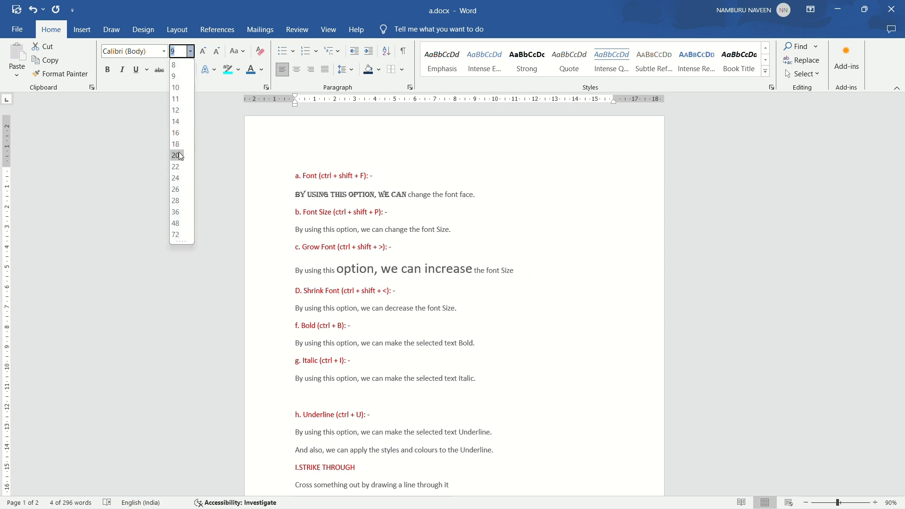
pyautogui.click(178, 155)
pyautogui.click(181, 51)
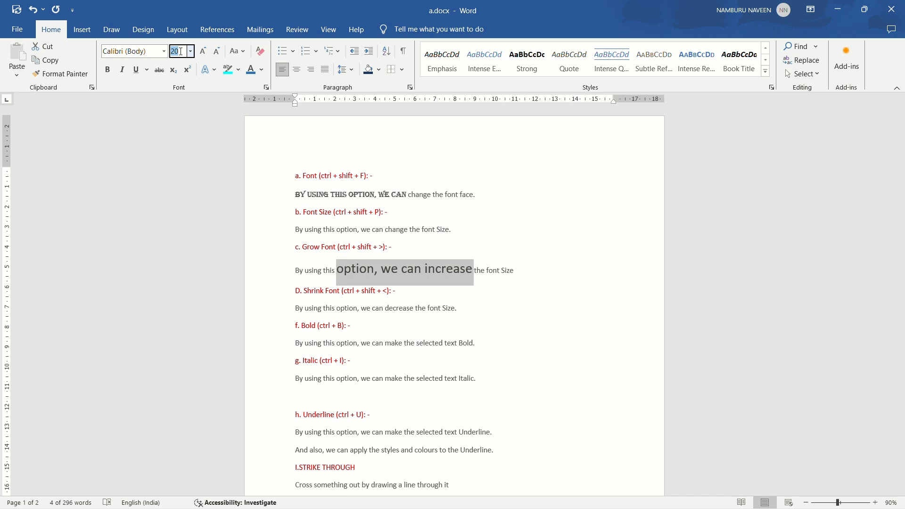
pyautogui.write('38')
pyautogui.press('Return')
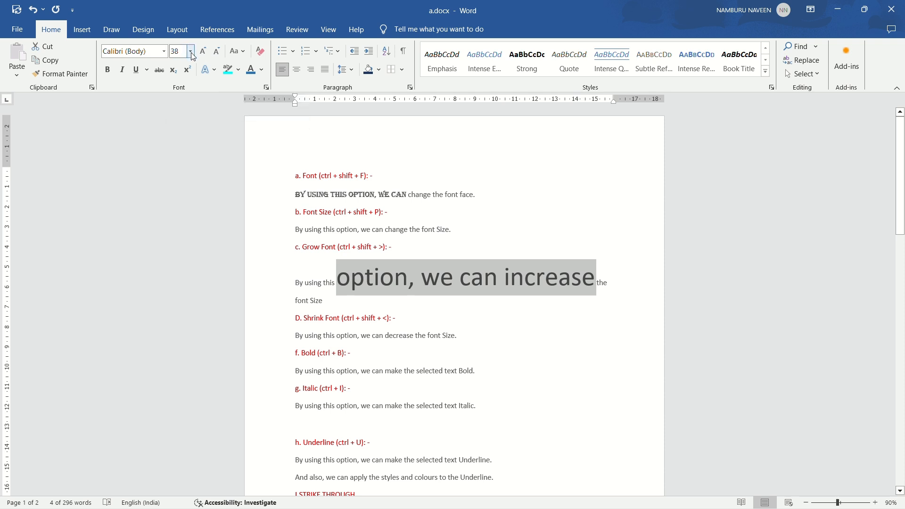
pyautogui.click(191, 52)
pyautogui.click(179, 98)
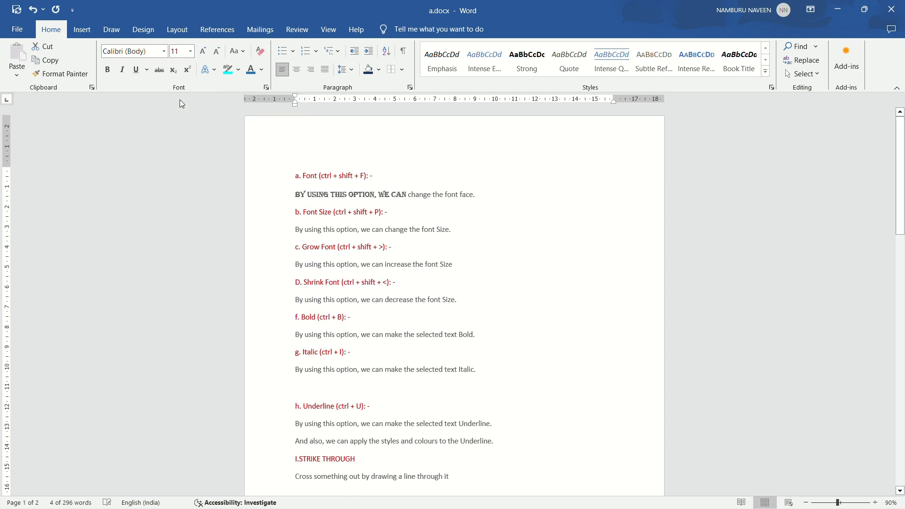
# - Enlarge "option, we can increase" with Grow Font and bring it back to size 11 with Shrink Font
pyautogui.scroll(-3, 320, 205)
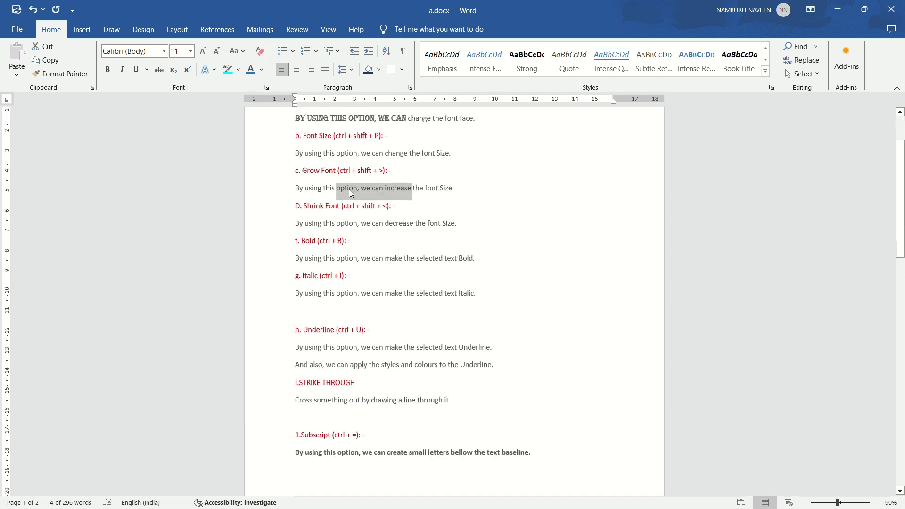
pyautogui.click(201, 53)
pyautogui.click(202, 52)
pyautogui.click(220, 53)
pyautogui.click(220, 52)
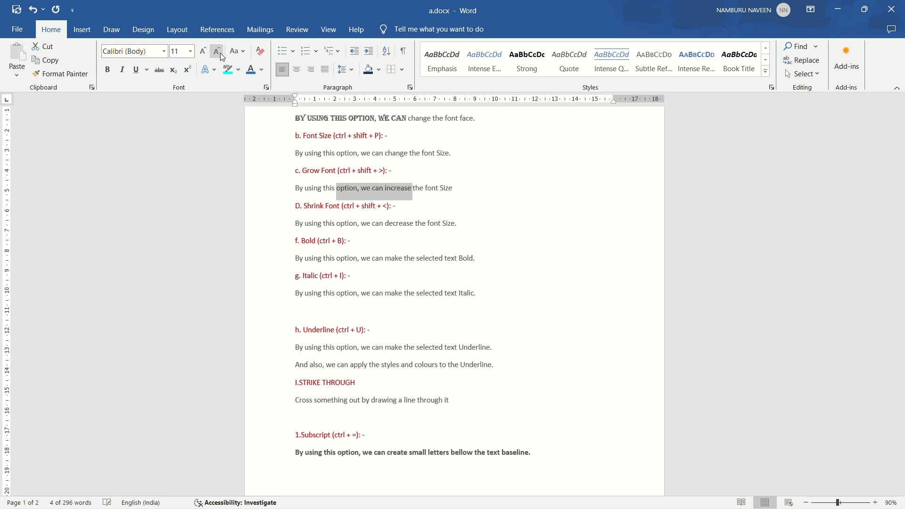
# - Make "By using this option" in the line under the Bold heading bold
pyautogui.scroll(-4, 294, 139)
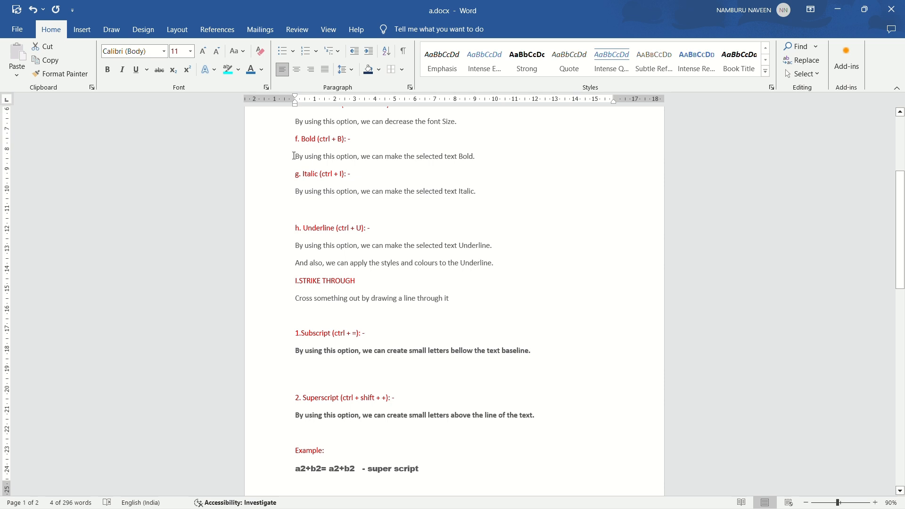
pyautogui.moveTo(294, 155); pyautogui.dragTo(359, 159)
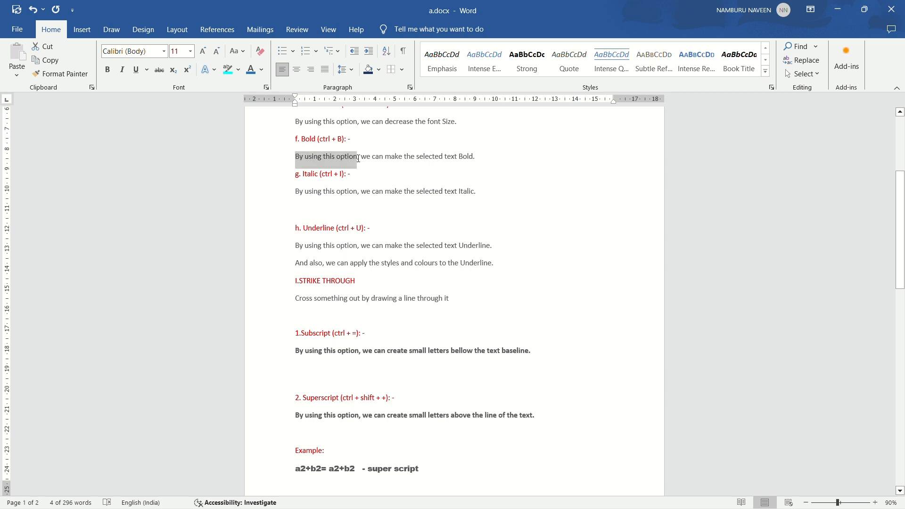
pyautogui.click(369, 140)
pyautogui.click(325, 160)
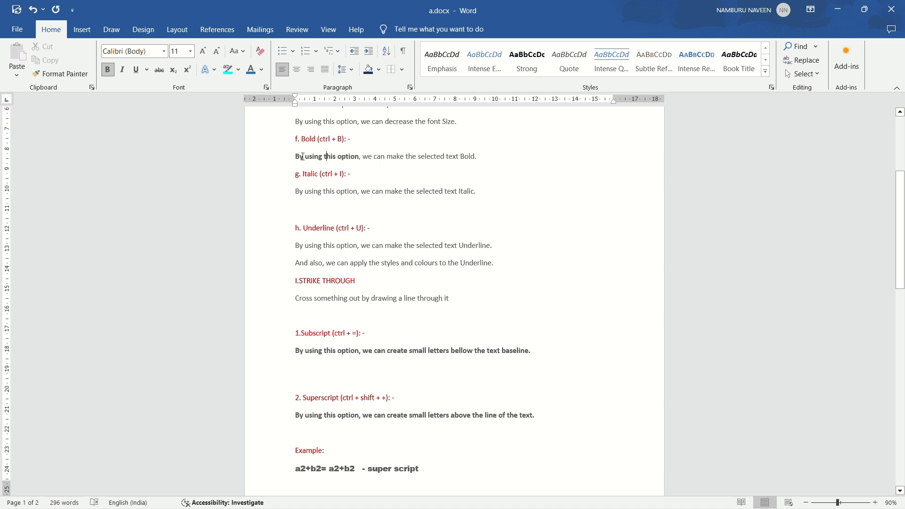
# - Toggle the bold formatting of "By using this option" under the Bold heading, leaving it off
pyautogui.moveTo(295, 156); pyautogui.dragTo(358, 159)
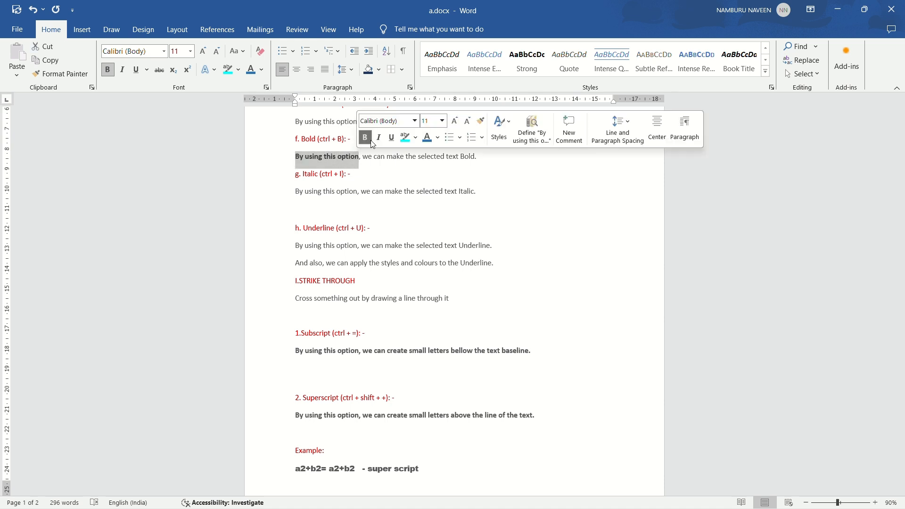
pyautogui.click(365, 137)
pyautogui.click(366, 138)
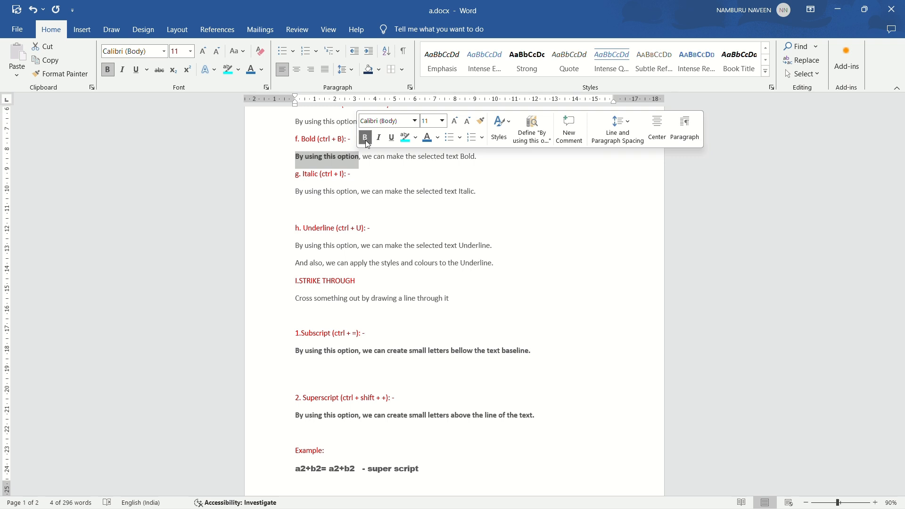
pyautogui.click(366, 139)
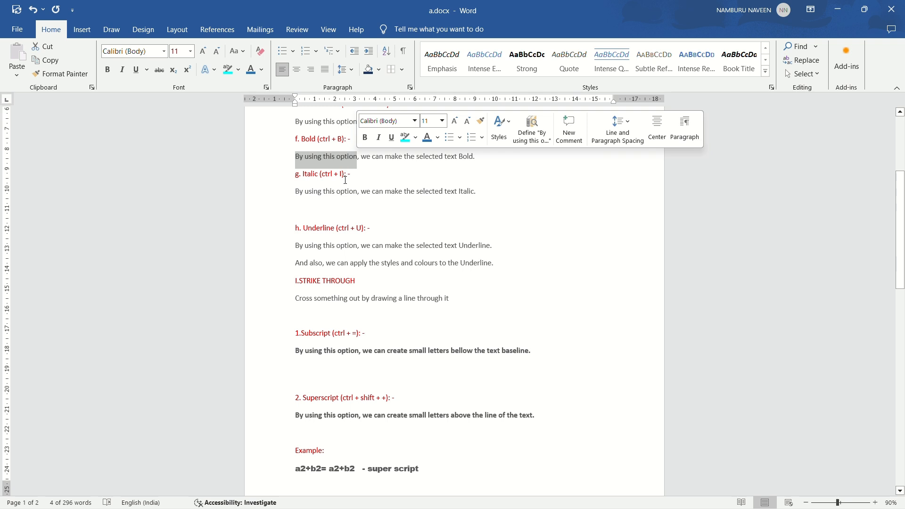
# - Italicize "By using this option" under the Bold heading, undoing a trial removal of the italics
pyautogui.click(380, 138)
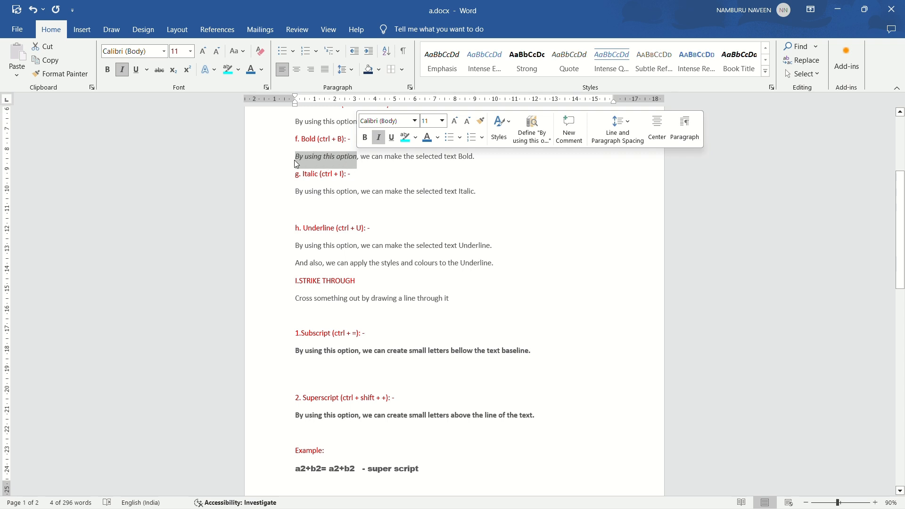
pyautogui.click(377, 138)
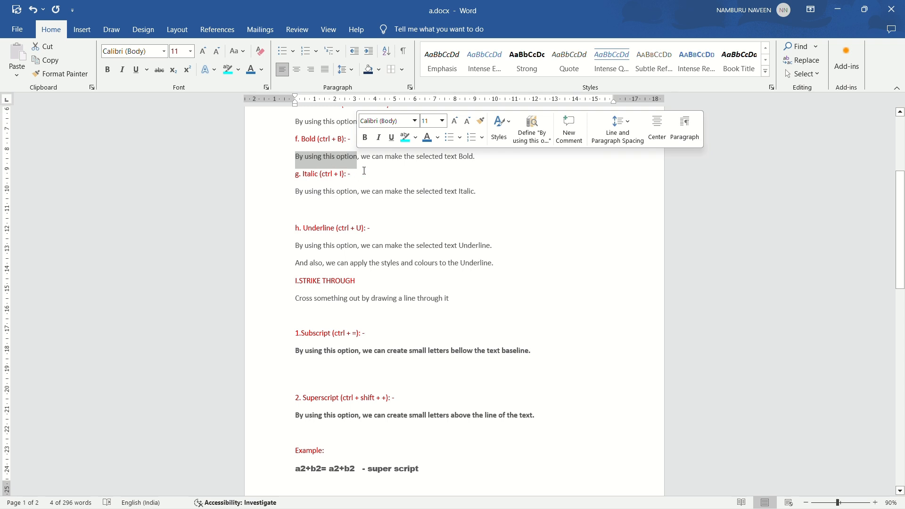
pyautogui.hotkey('ctrl', 'z')
pyautogui.click(303, 213)
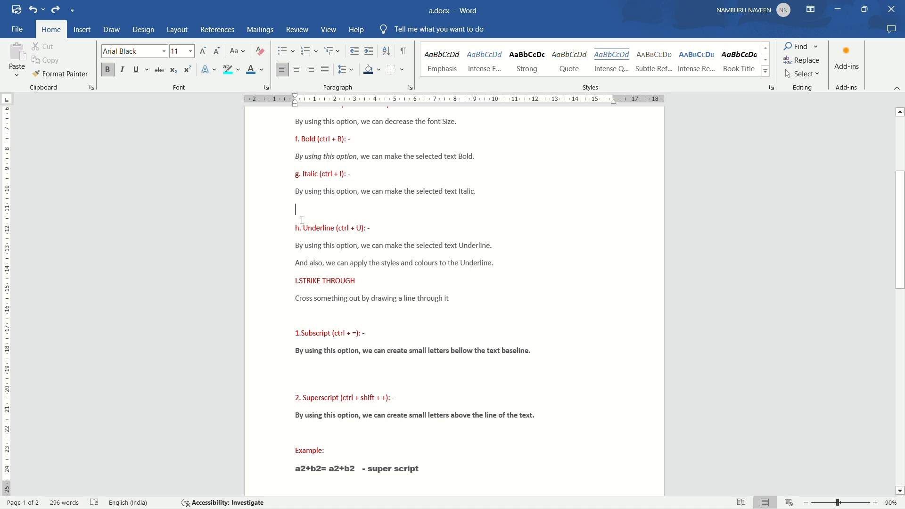
# - Underline the whole line "By using this option, we can make the selected text Underline."
pyautogui.moveTo(295, 246); pyautogui.dragTo(496, 246)
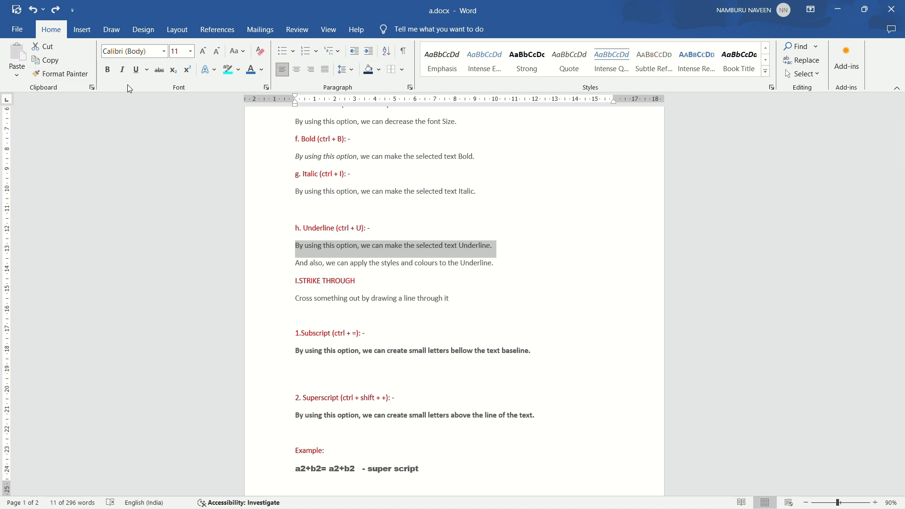
pyautogui.click(135, 69)
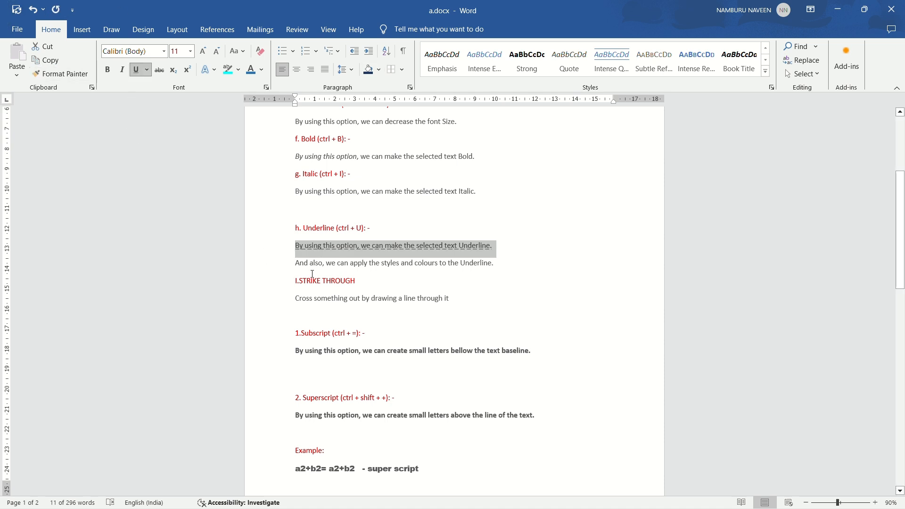
# - Change the underline style of "By using this option, we can make the selected text Underline." to a single wavy line
pyautogui.click(147, 70)
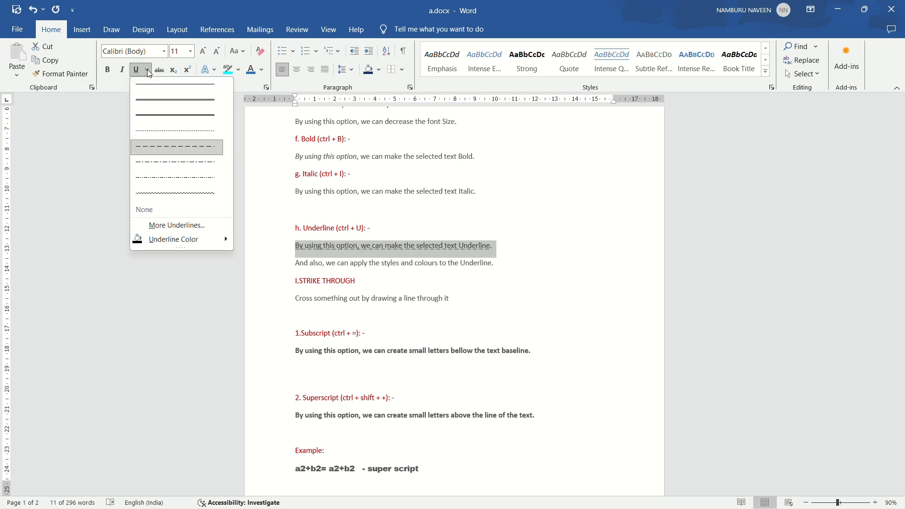
pyautogui.click(180, 194)
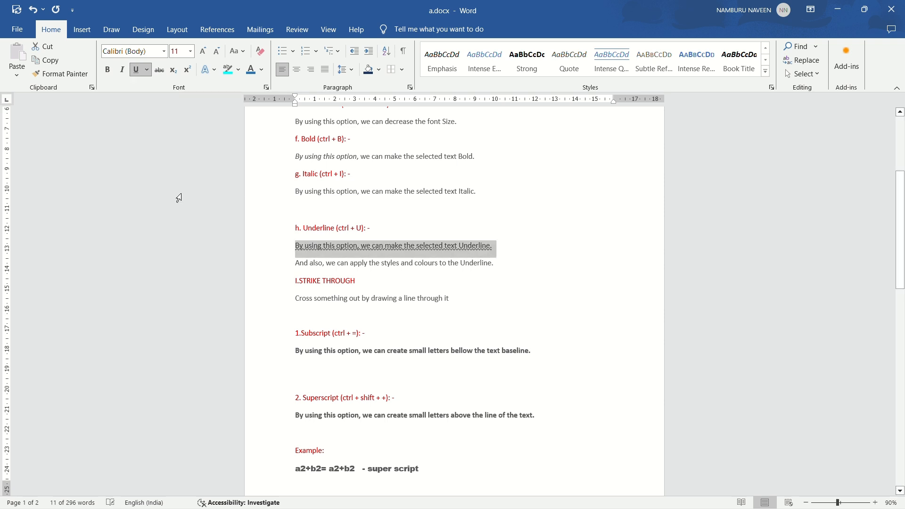
# - Give the selected line under the Underline heading a double wavy underline in red through the Font dialog
pyautogui.click(146, 70)
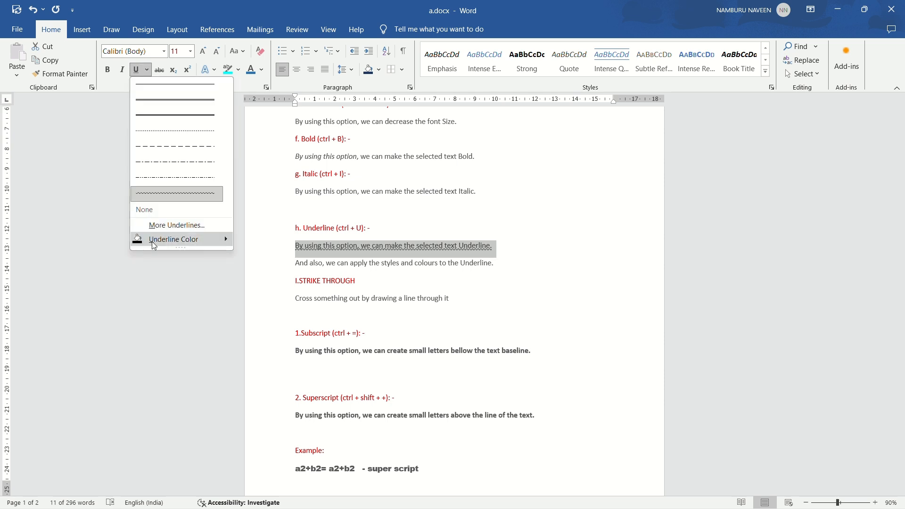
pyautogui.click(221, 225)
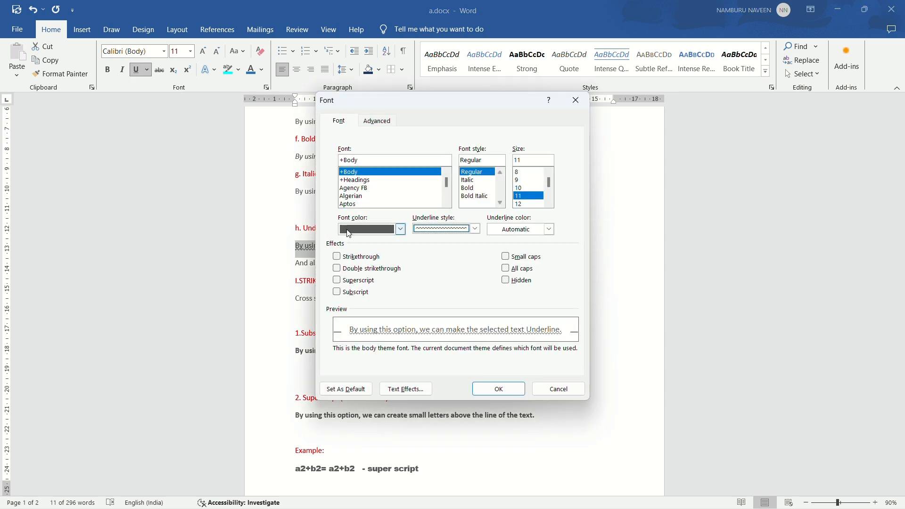
pyautogui.click(475, 230)
pyautogui.scroll(-1, 448, 279)
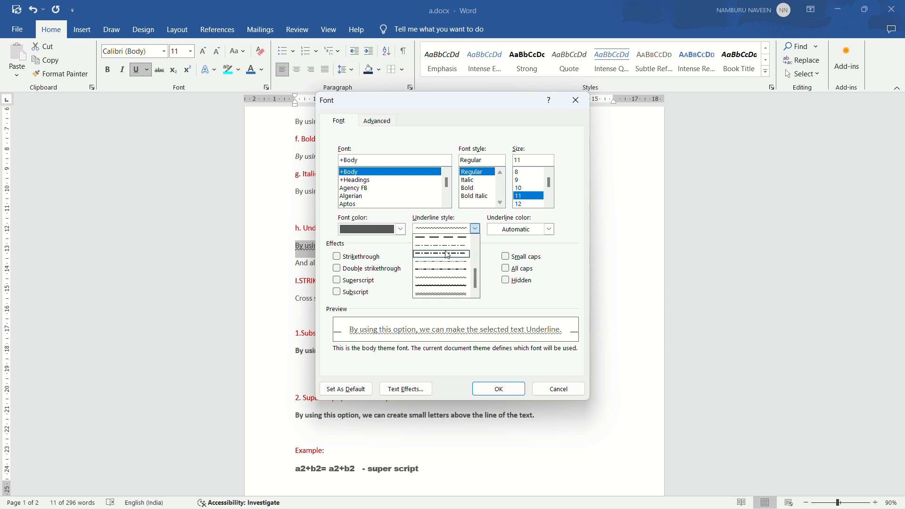
pyautogui.click(450, 294)
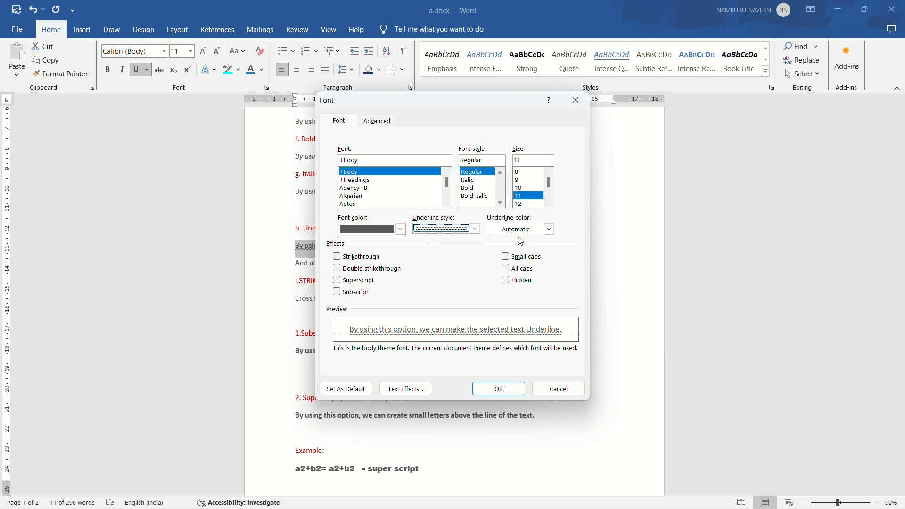
pyautogui.click(549, 230)
pyautogui.click(502, 333)
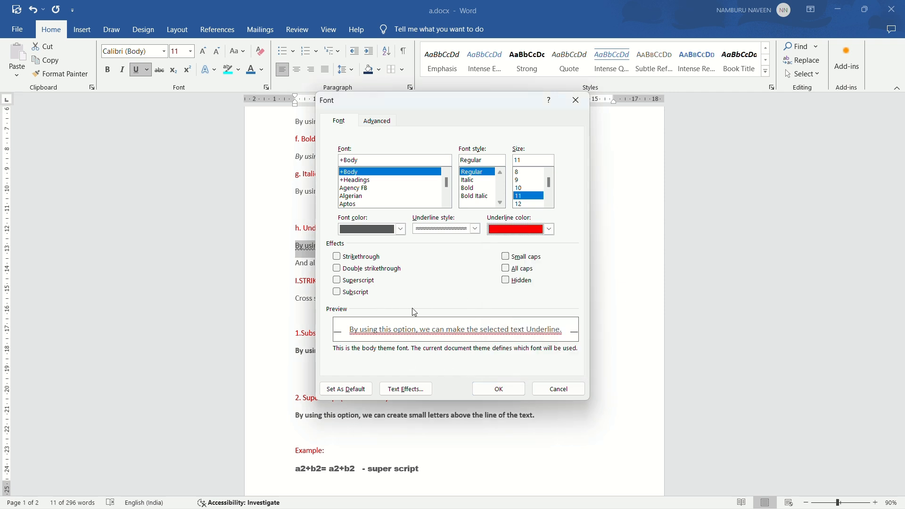
pyautogui.click(499, 389)
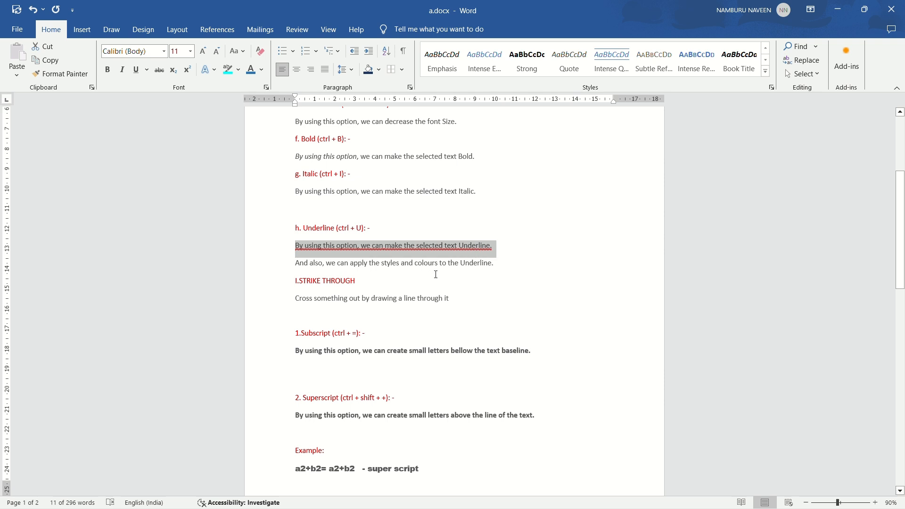
# - Apply strikethrough to the whole line "Cross something out by drawing a line through it" and remove it again
pyautogui.scroll(-3, 436, 275)
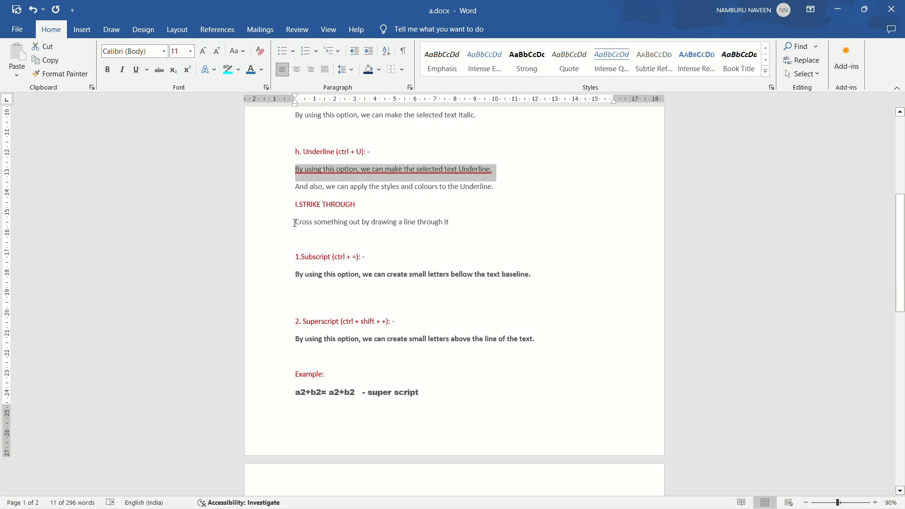
pyautogui.moveTo(296, 223); pyautogui.dragTo(460, 222)
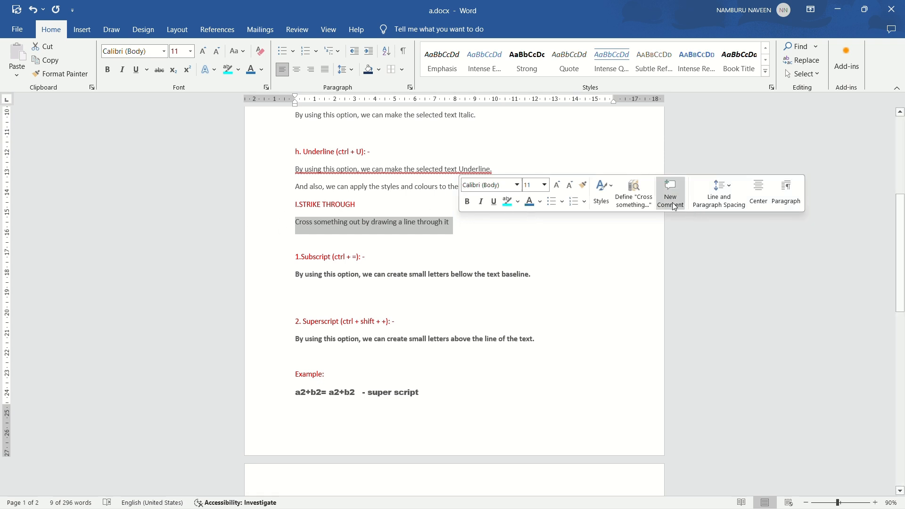
pyautogui.click(159, 69)
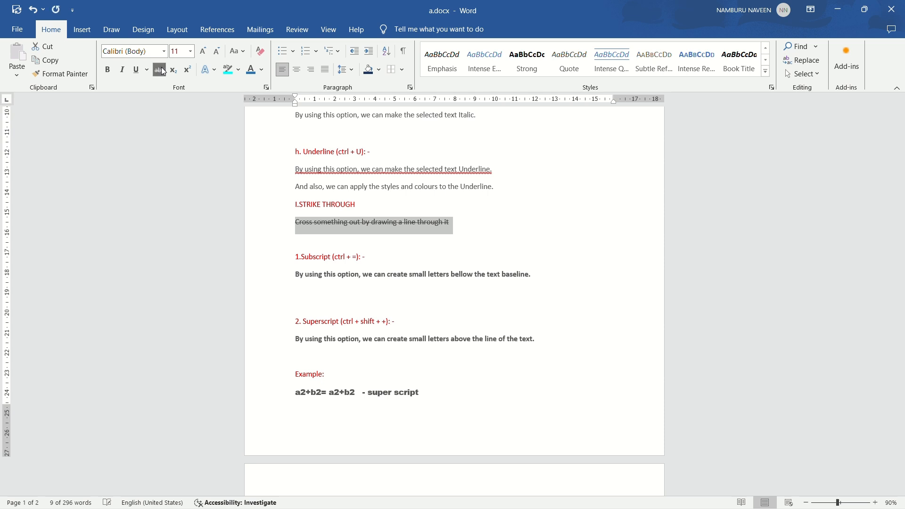
pyautogui.click(160, 70)
# - Strike through only the word "through" in the line under the STRIKE THROUGH heading, then clear the strikethrough
pyautogui.click(418, 221)
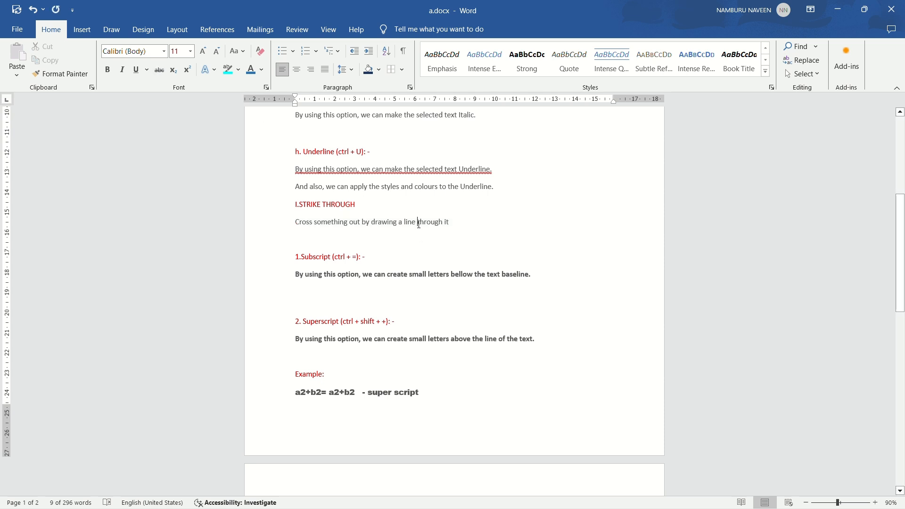
pyautogui.moveTo(419, 221); pyautogui.dragTo(443, 223)
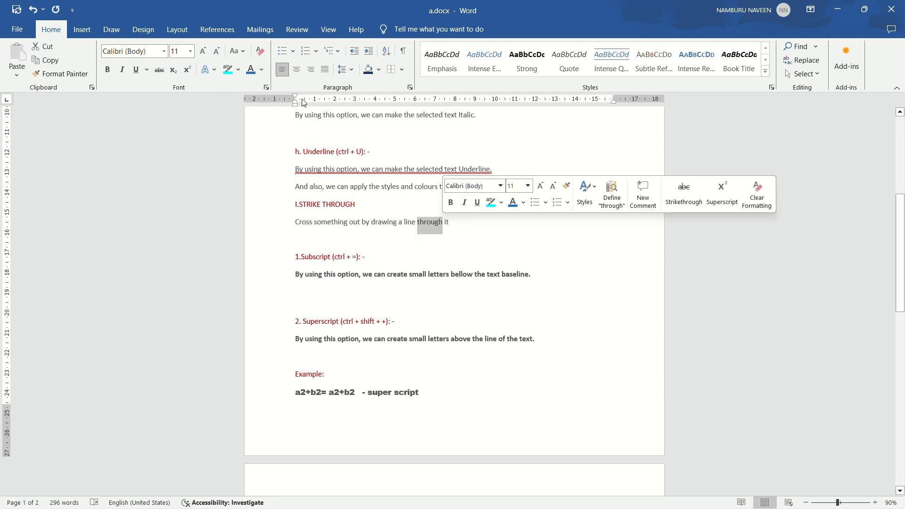
pyautogui.click(160, 70)
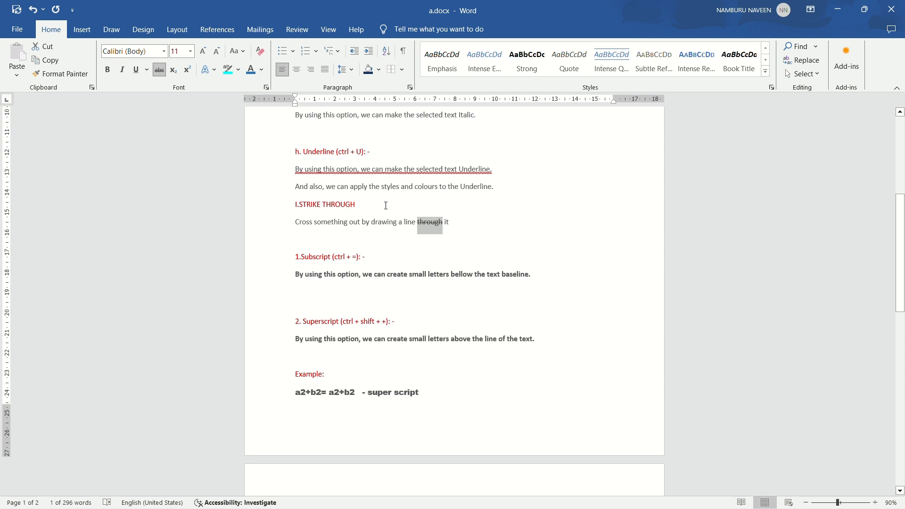
pyautogui.click(162, 71)
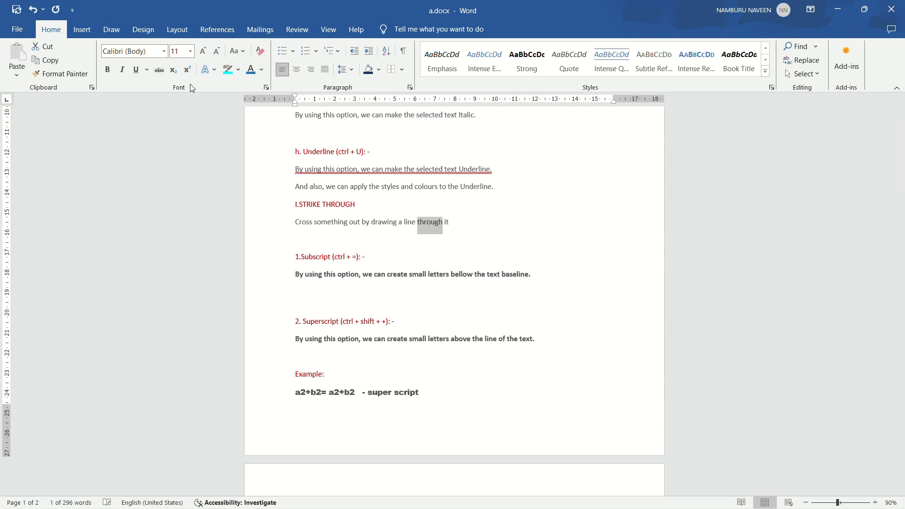
# - Format both 2s to the right of the equals sign in "a2+b2= a2+b2" as superscript
pyautogui.scroll(-3, 289, 156)
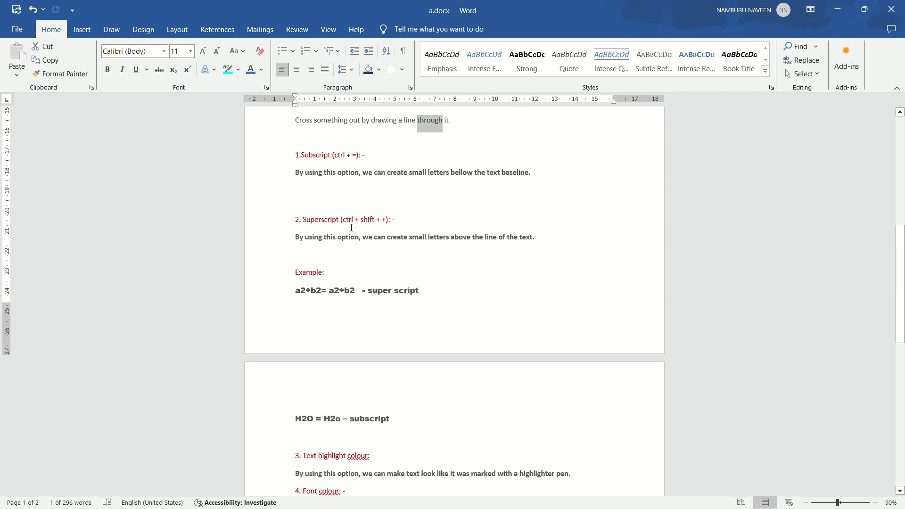
pyautogui.scroll(-3, 352, 229)
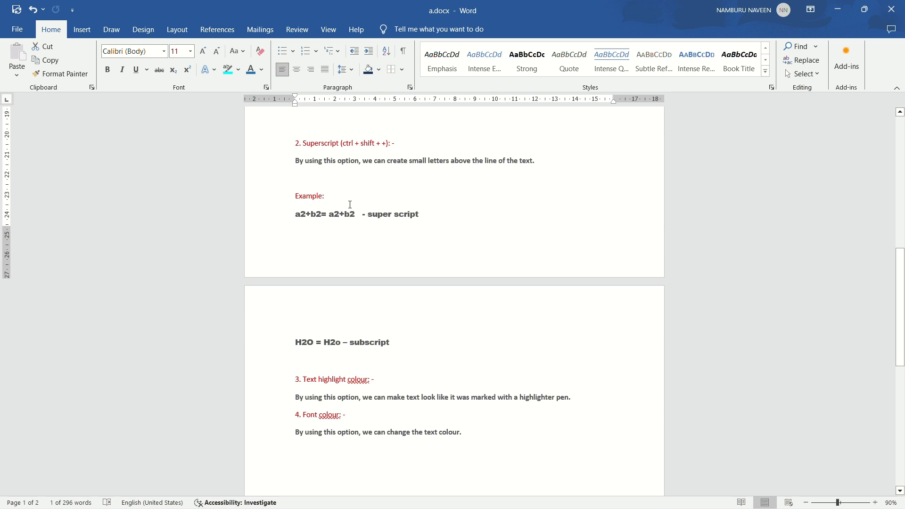
pyautogui.moveTo(338, 211); pyautogui.dragTo(334, 212)
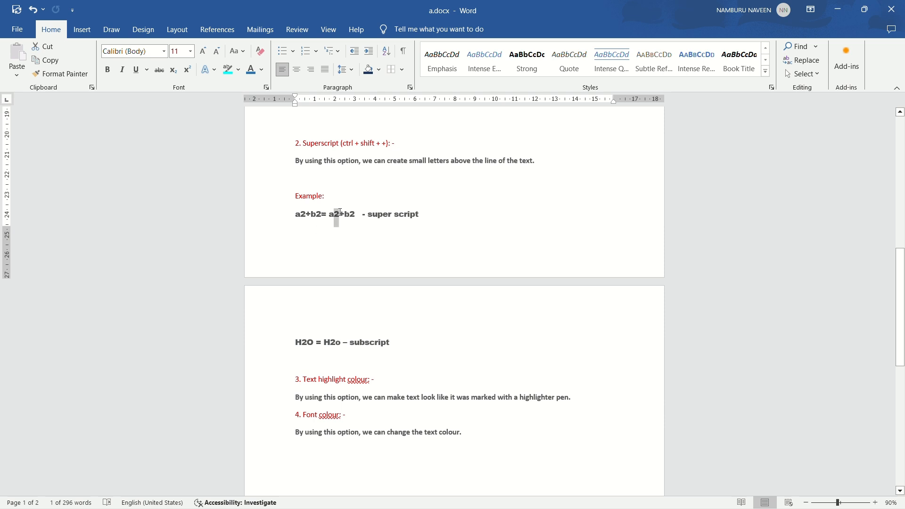
pyautogui.click(187, 70)
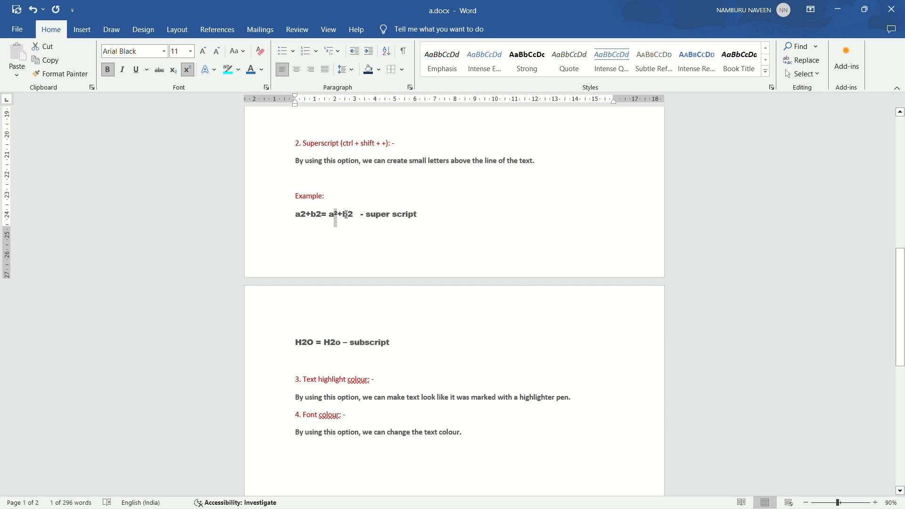
pyautogui.moveTo(347, 213); pyautogui.dragTo(354, 213)
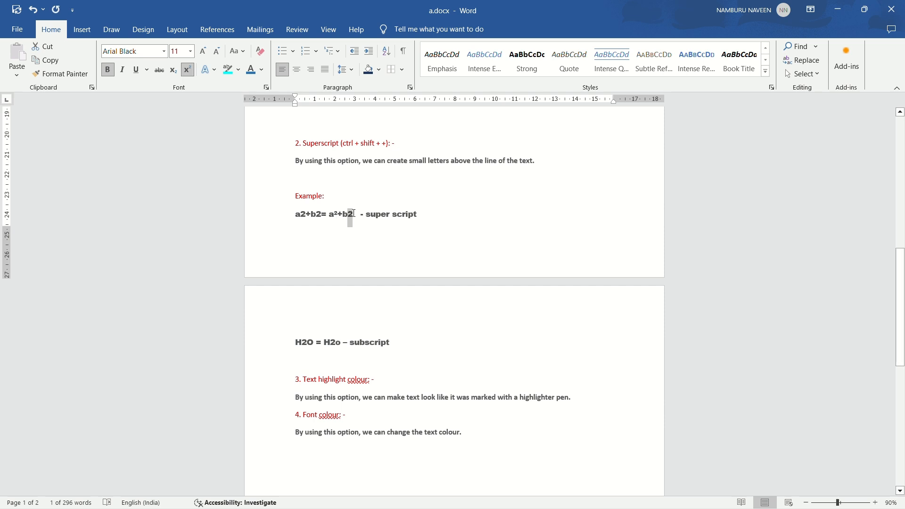
pyautogui.click(187, 69)
# - Format the 2 in "H2o" to the right of the equals sign in the subscript example as subscript
pyautogui.scroll(-3, 369, 261)
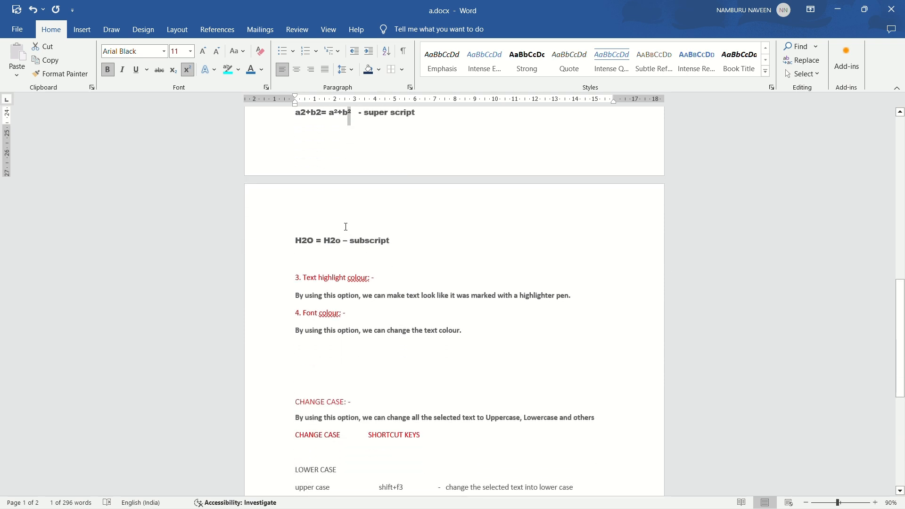
pyautogui.moveTo(329, 240); pyautogui.dragTo(335, 240)
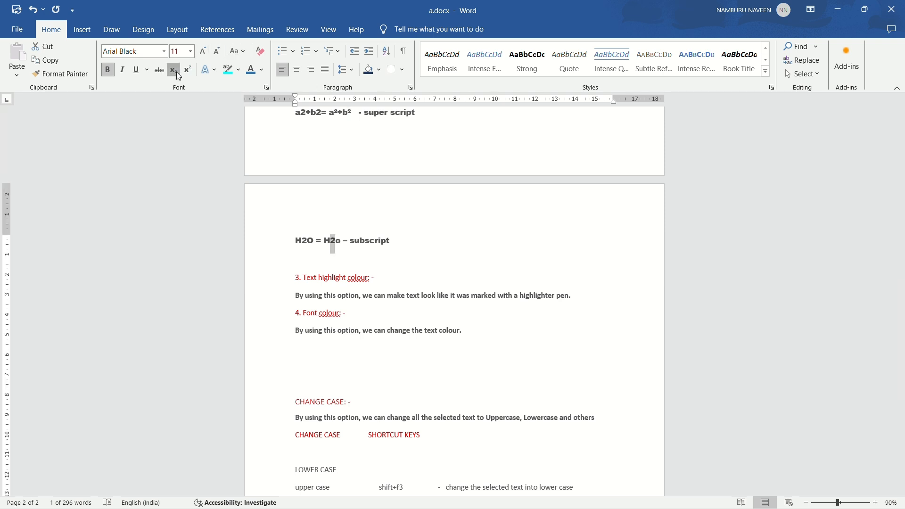
pyautogui.click(175, 71)
# - Enter "1st 2nd 3rd 1th" on the empty line below the H2O subscript example
pyautogui.click(339, 260)
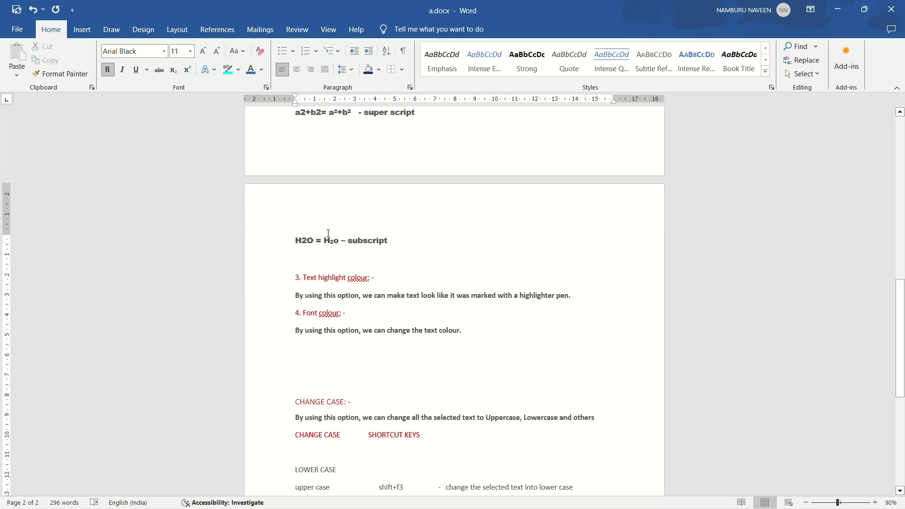
pyautogui.scroll(2, 363, 144)
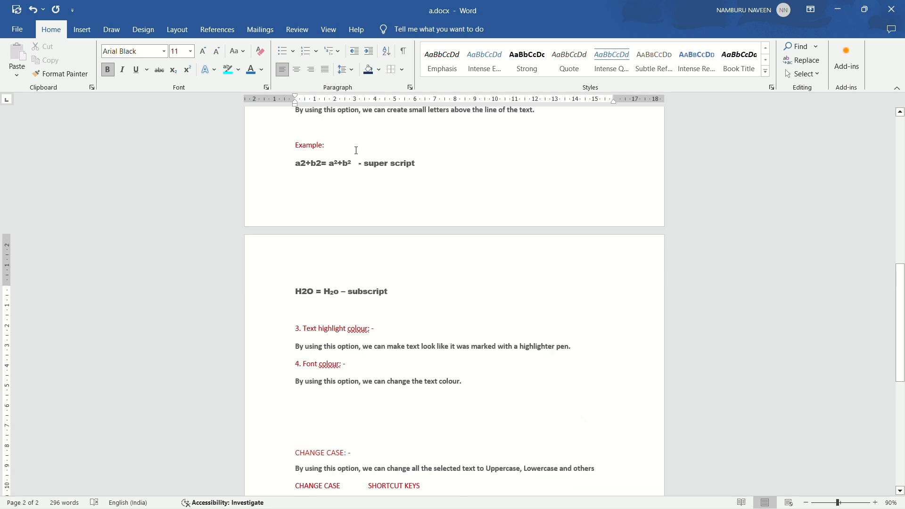
pyautogui.scroll(-2, 353, 281)
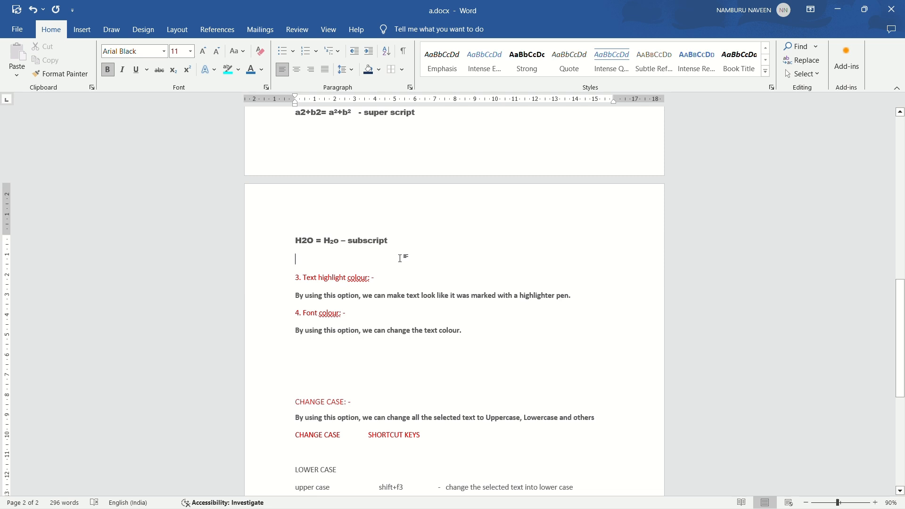
pyautogui.write('1')
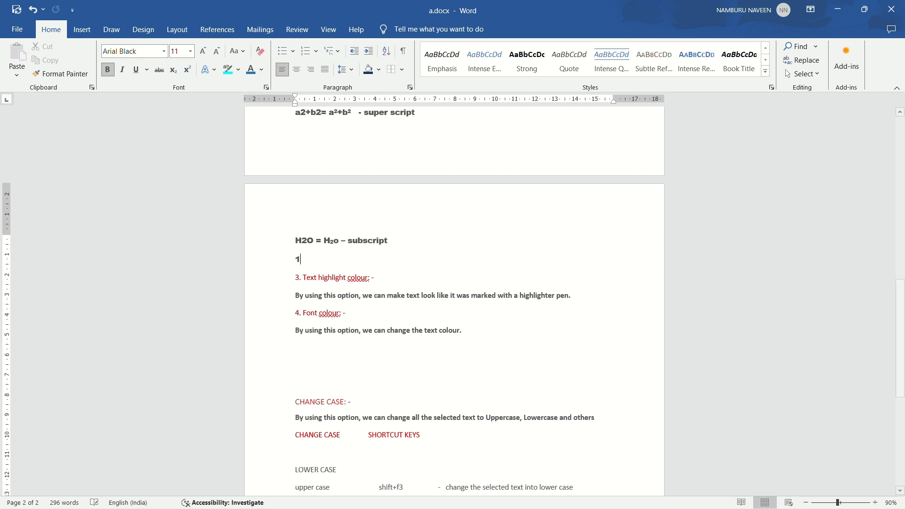
pyautogui.write('st ')
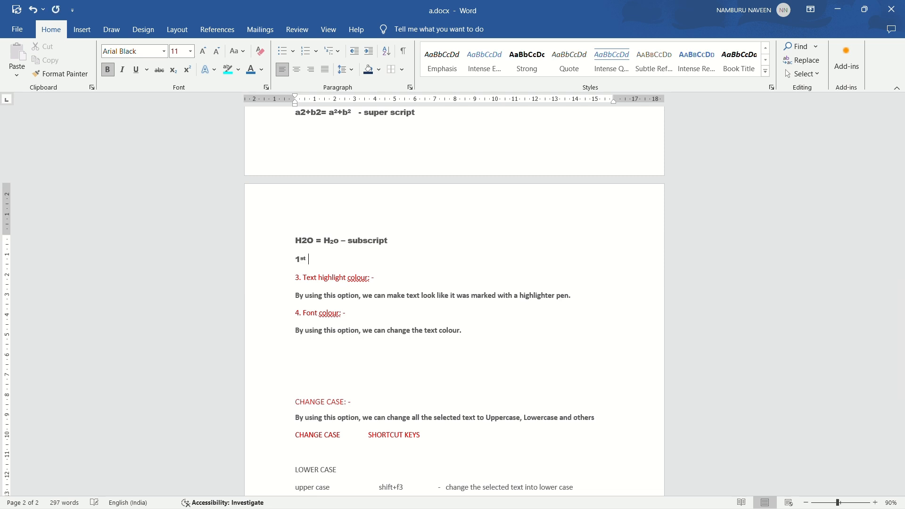
pyautogui.write('2nd 3rd  1th')
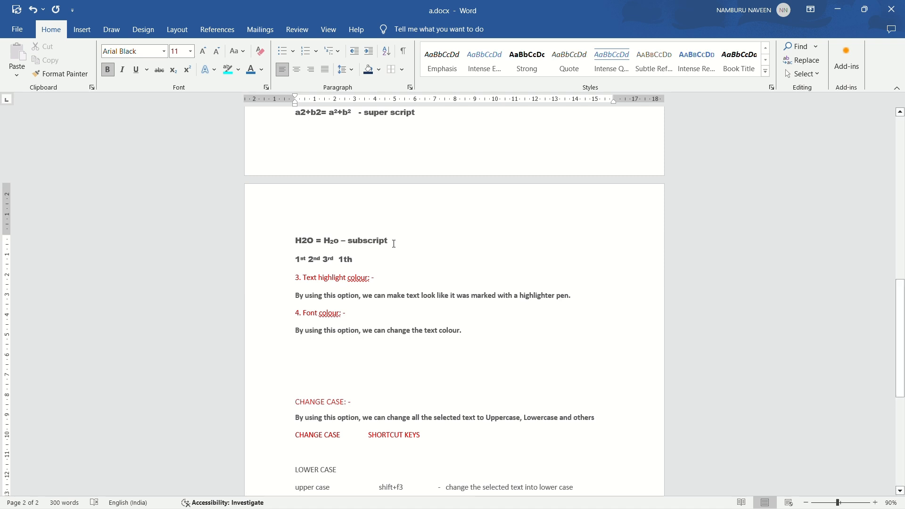
# - Format the "th" of "1th" as subscript after trying superscript, and add an empty line below it
pyautogui.moveTo(344, 260); pyautogui.dragTo(353, 259)
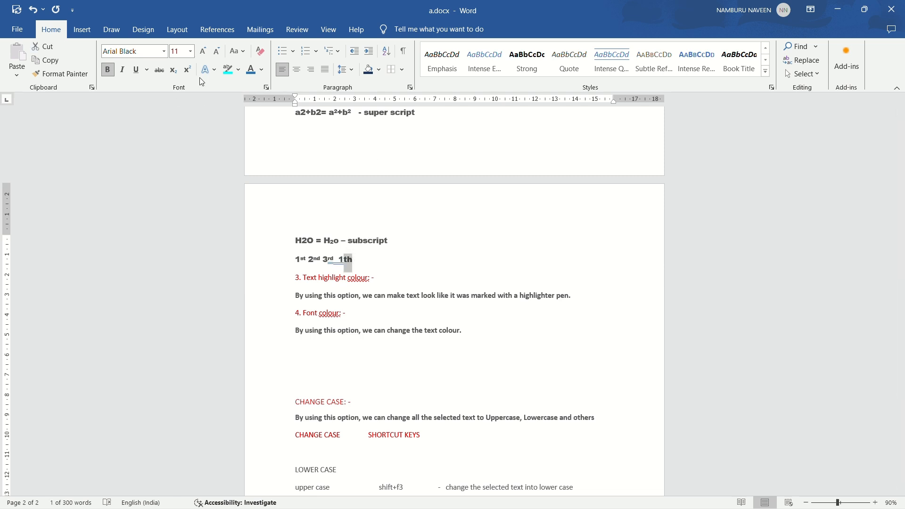
pyautogui.click(187, 70)
pyautogui.click(174, 70)
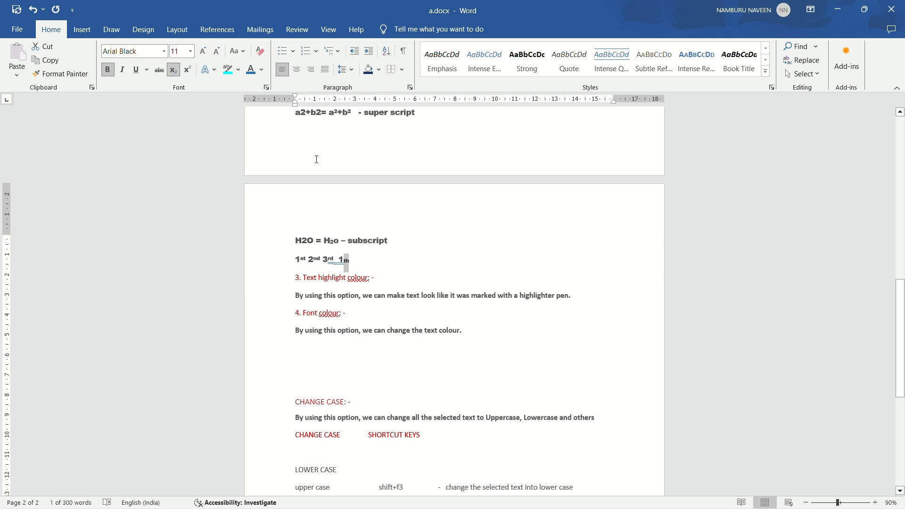
pyautogui.click(367, 260)
pyautogui.press('Return')
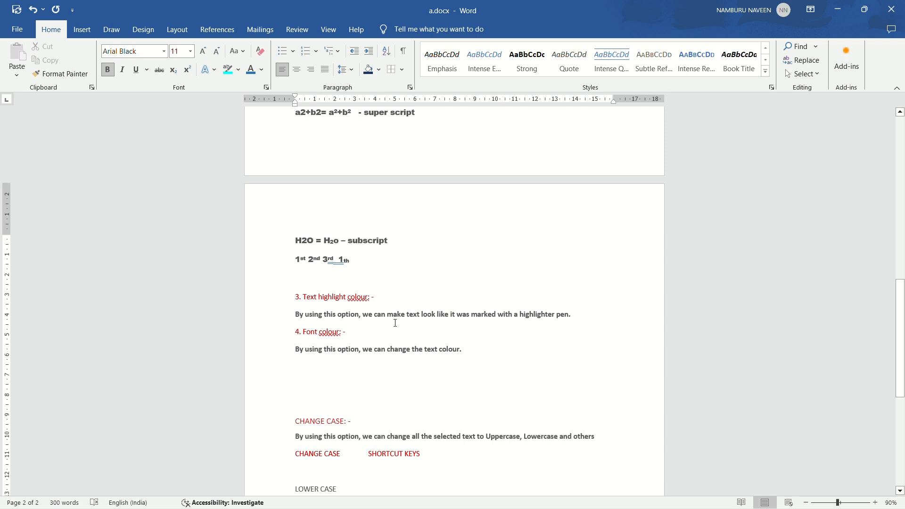
# - Highlight "By using this option, we" in the line under the Text highlight colour heading in dark gray
pyautogui.moveTo(292, 315); pyautogui.dragTo(374, 315)
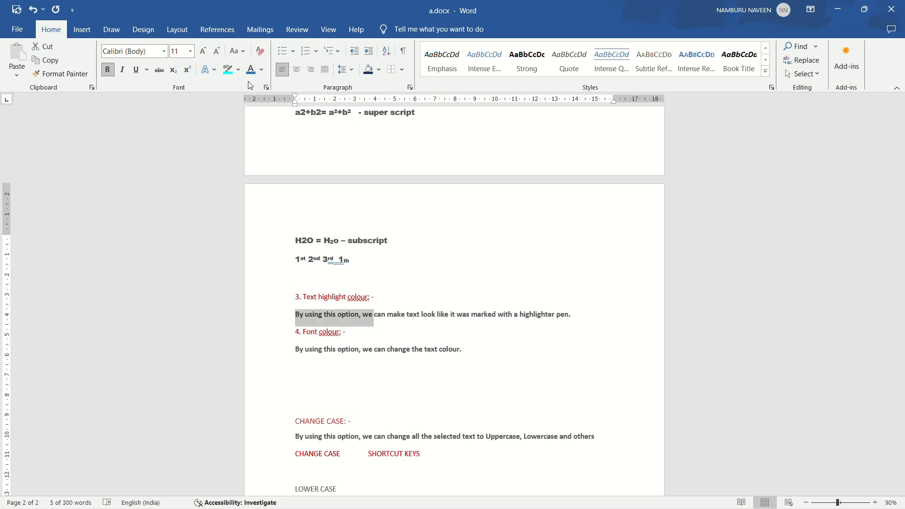
pyautogui.click(239, 70)
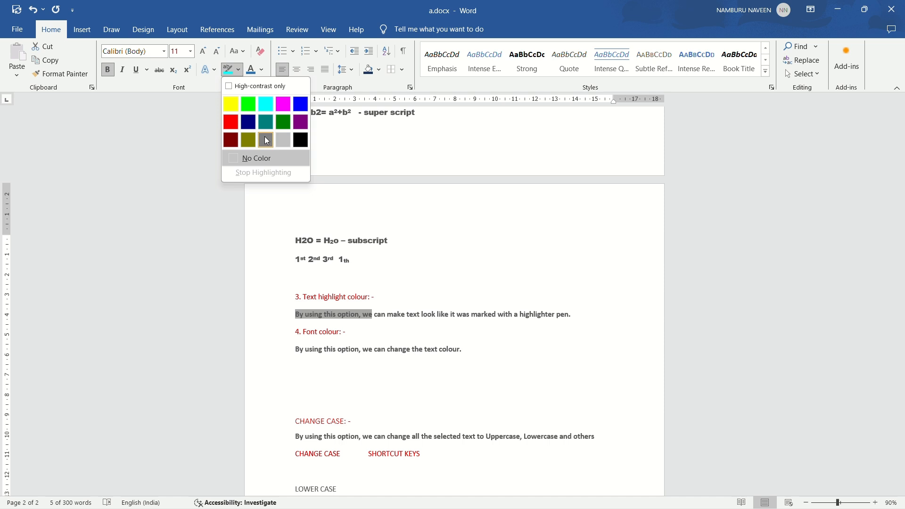
pyautogui.click(267, 140)
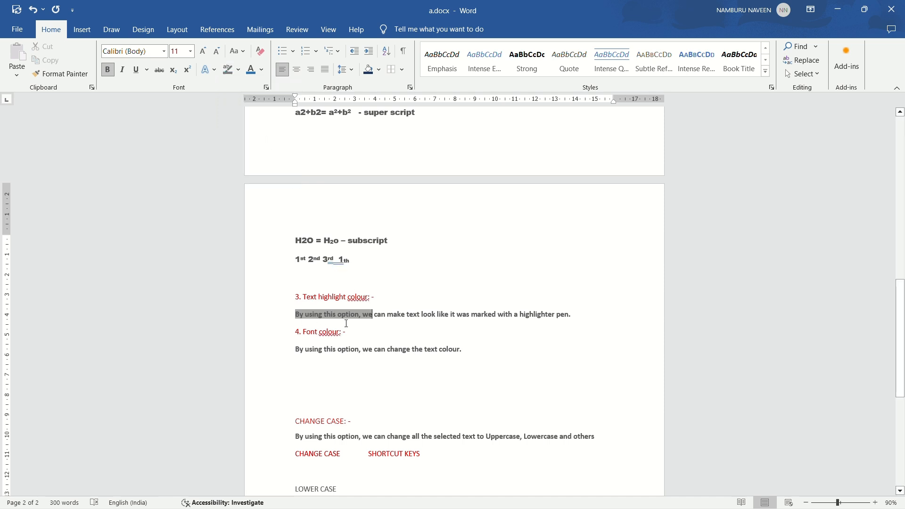
# - Set the font colour of "By using this option" in the line under the Font colour heading to standard red
pyautogui.moveTo(296, 350); pyautogui.dragTo(340, 351)
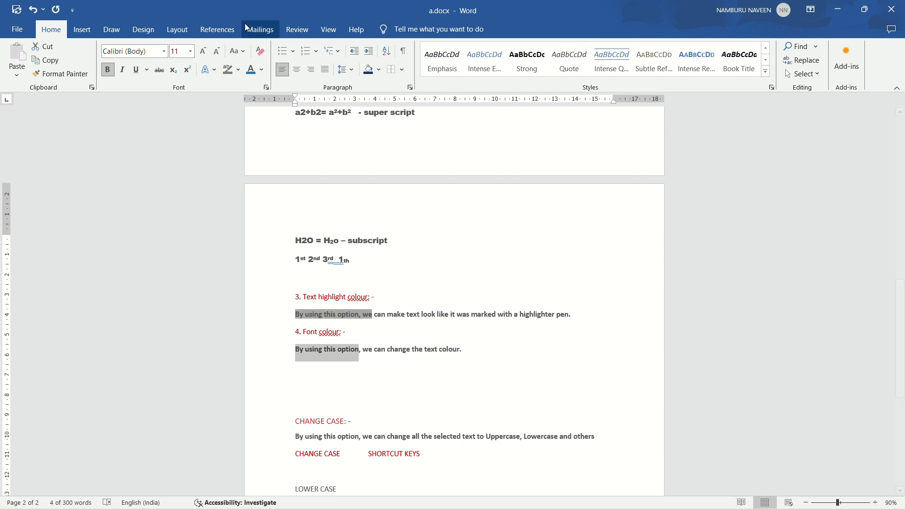
pyautogui.click(262, 69)
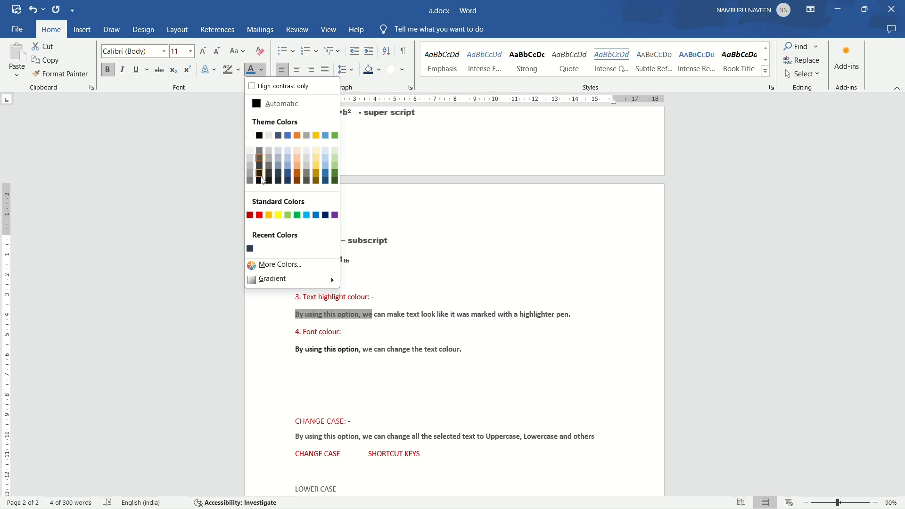
pyautogui.click(260, 215)
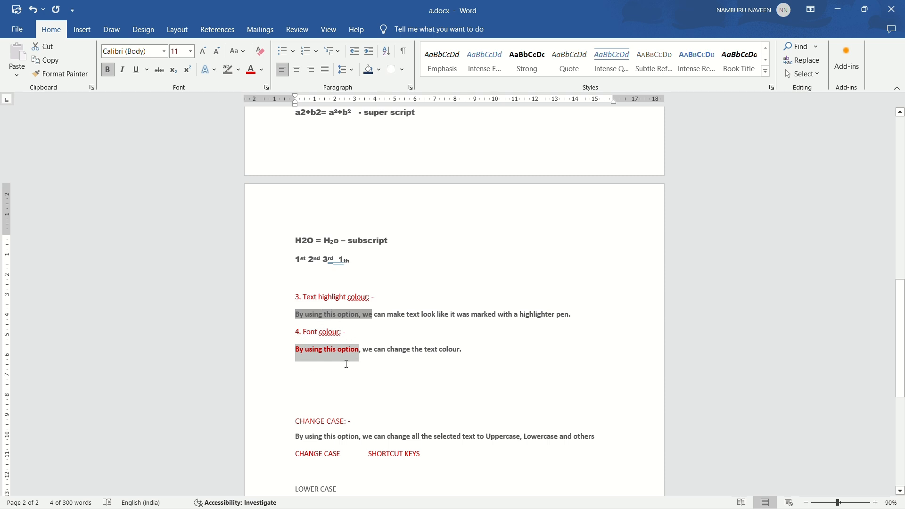
# - Generate five paragraphs of sample text with =rand(5,5) on a new line below "Capitalize" in the CHANGE CASE section
pyautogui.scroll(-5, 406, 269)
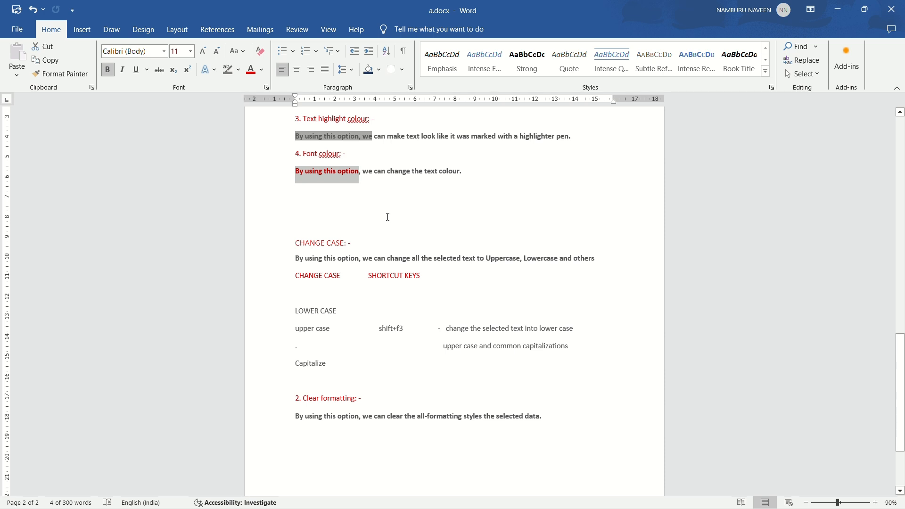
pyautogui.scroll(-5, 388, 217)
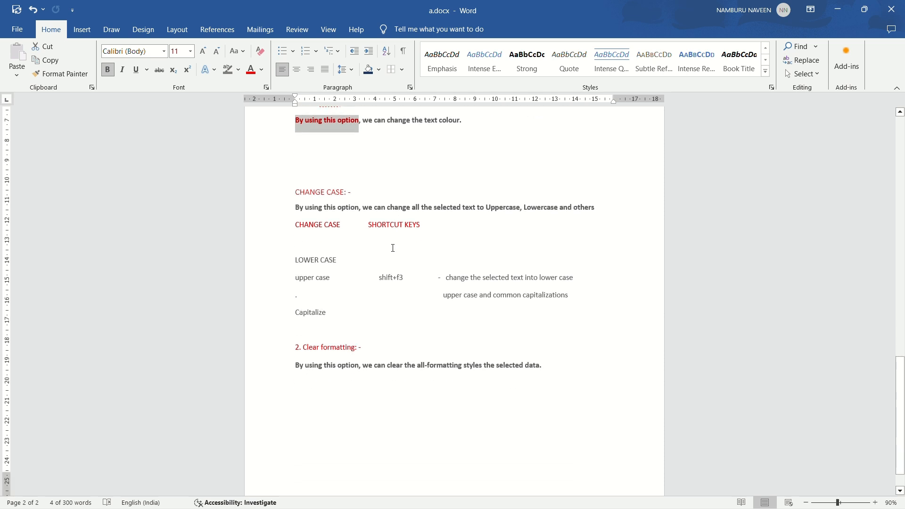
pyautogui.click(380, 260)
pyautogui.press('Return')
pyautogui.write('=')
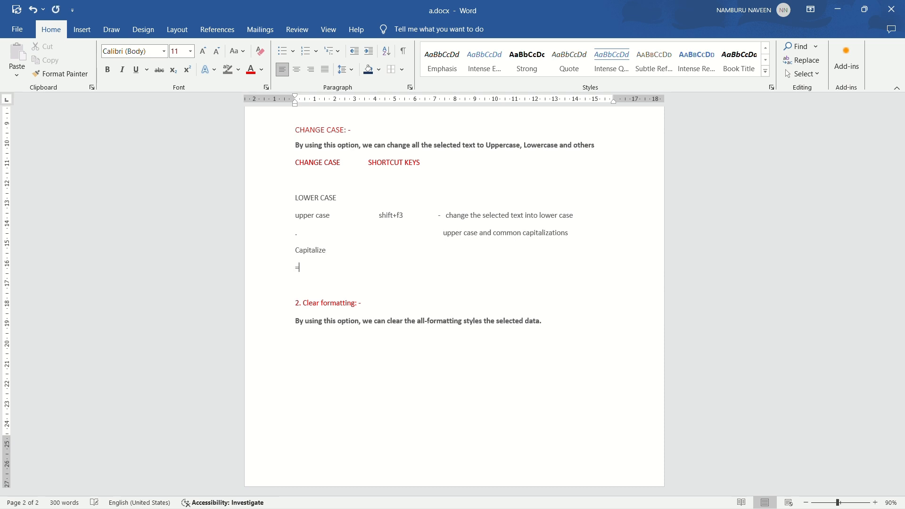
pyautogui.write('rand(5,5)')
pyautogui.press('Return')
# - Change the first sample paragraph below "Capitalize" to lowercase
pyautogui.scroll(2, 369, 227)
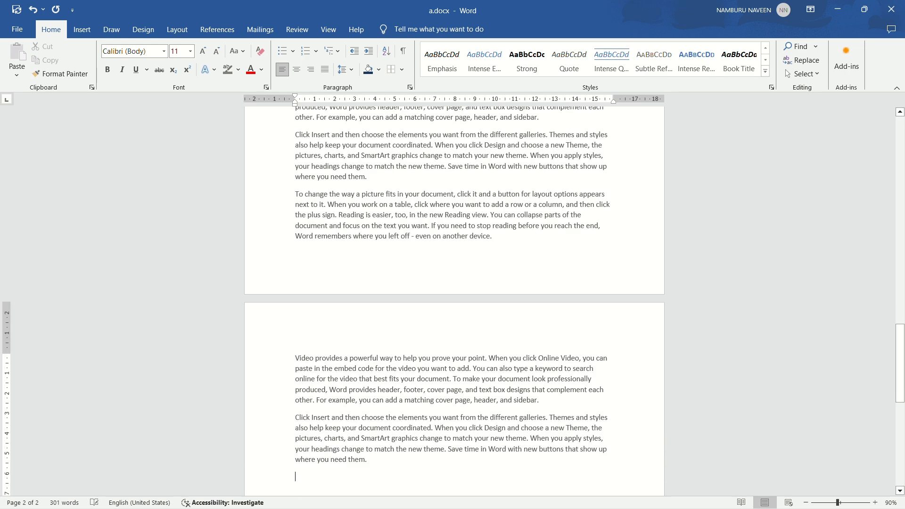
pyautogui.scroll(2, 370, 228)
pyautogui.moveTo(295, 227); pyautogui.dragTo(561, 271)
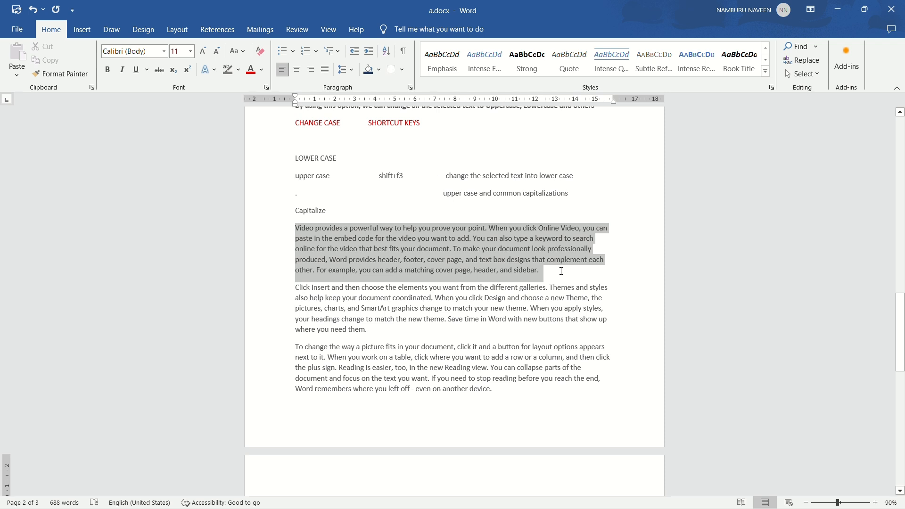
pyautogui.scroll(1, 561, 271)
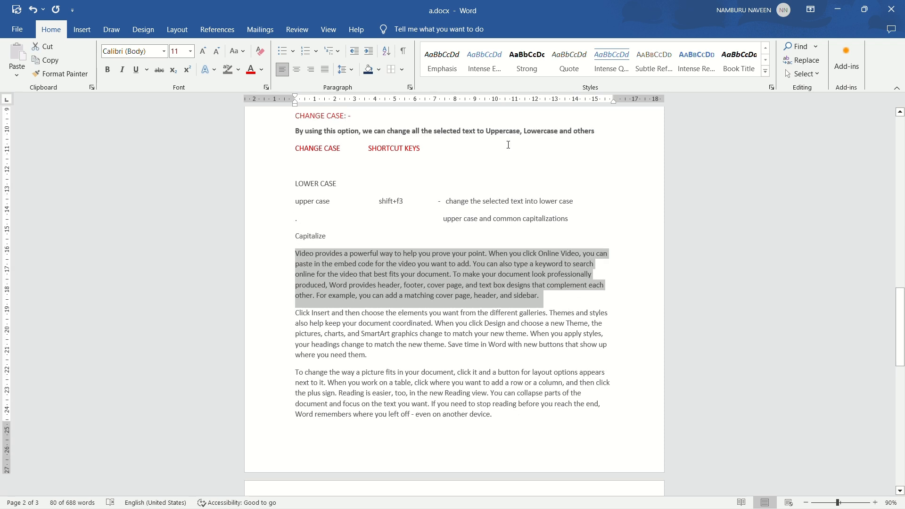
pyautogui.click(243, 53)
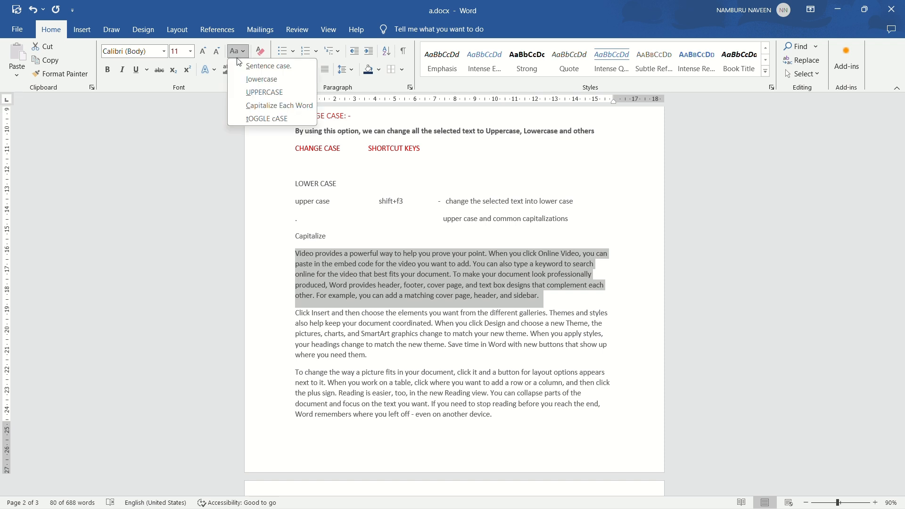
pyautogui.click(254, 79)
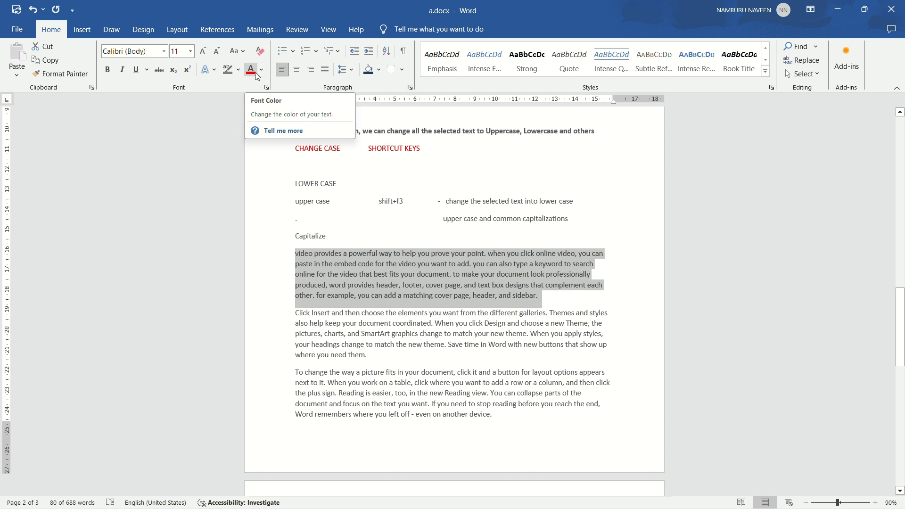
# - Change the selected sample paragraph to UPPERCASE and then to Capitalize Each Word
pyautogui.click(241, 53)
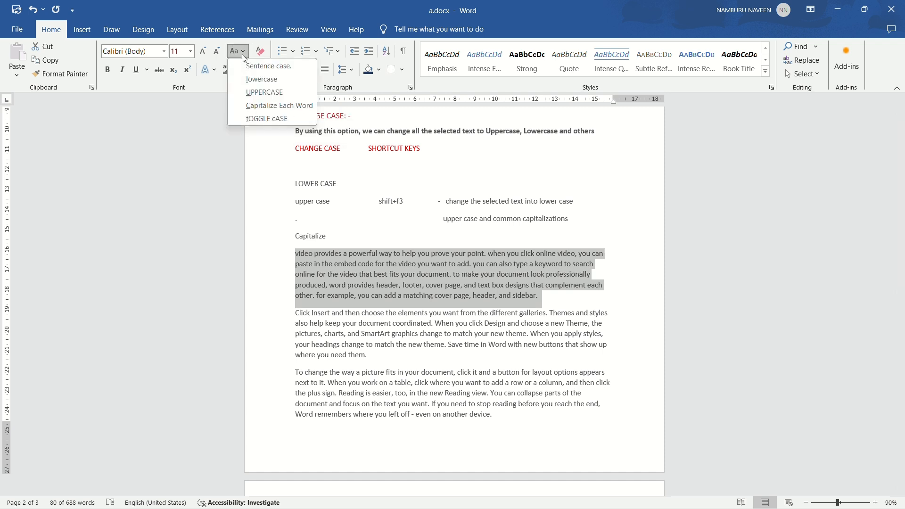
pyautogui.click(257, 92)
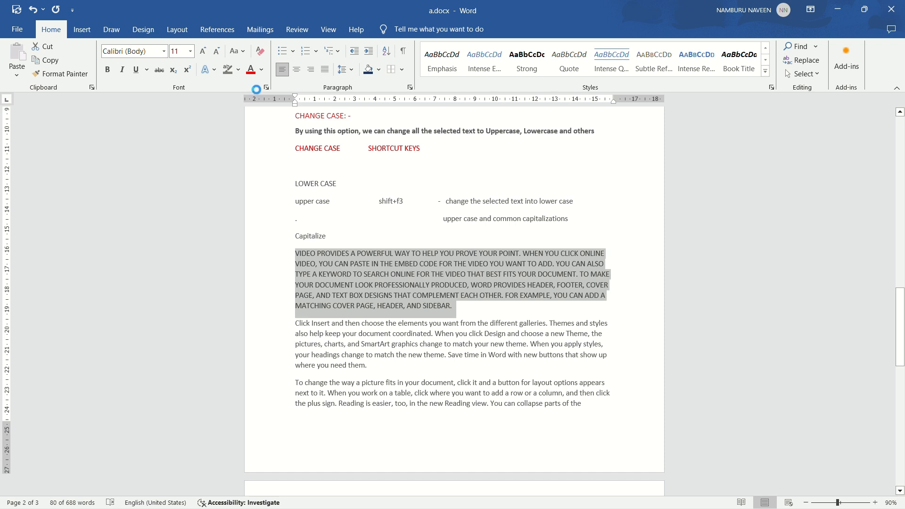
pyautogui.click(245, 52)
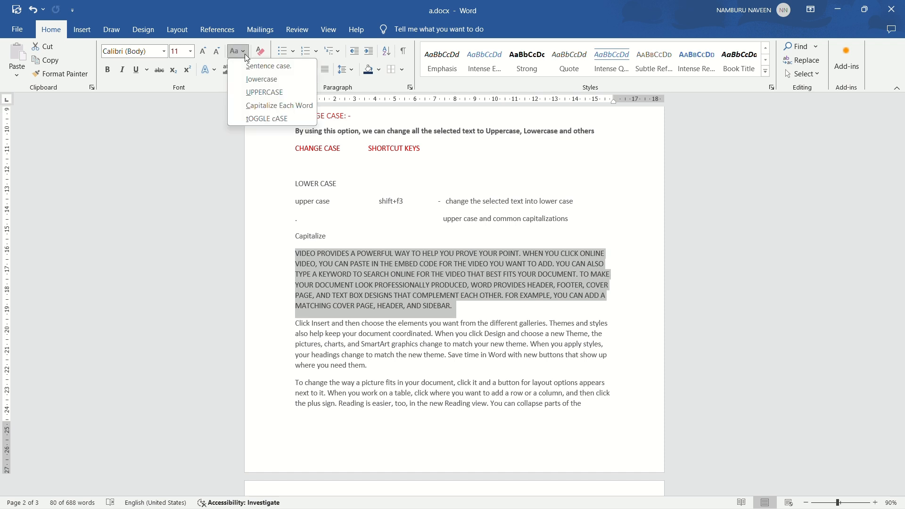
pyautogui.click(265, 106)
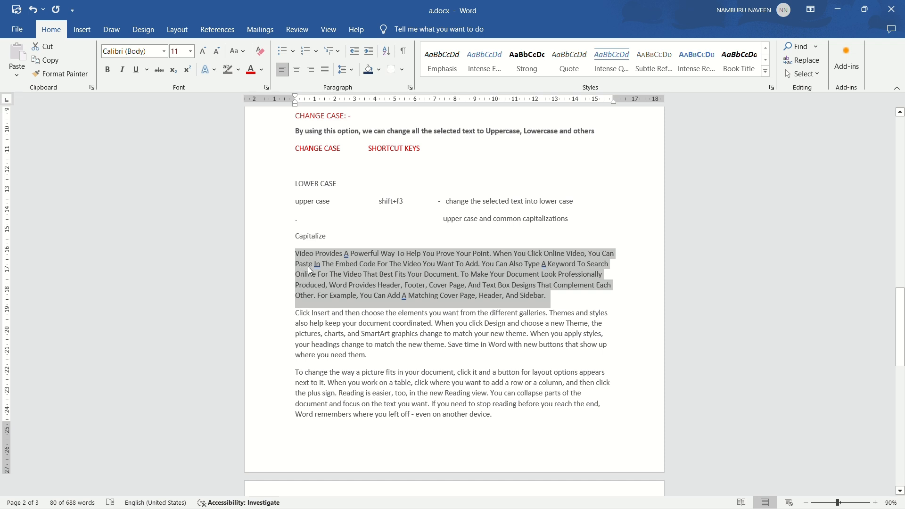
# - Apply tOGGLE cASE to the selected sample paragraph
pyautogui.click(246, 55)
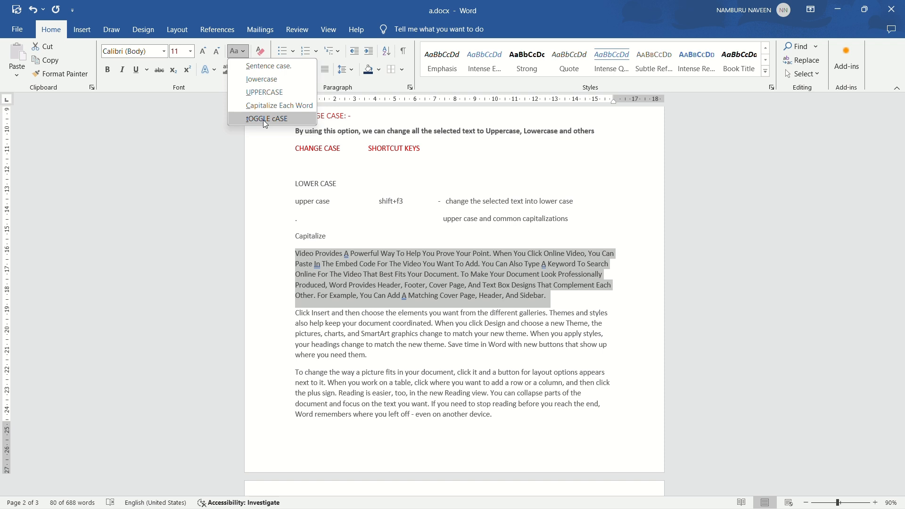
pyautogui.click(263, 119)
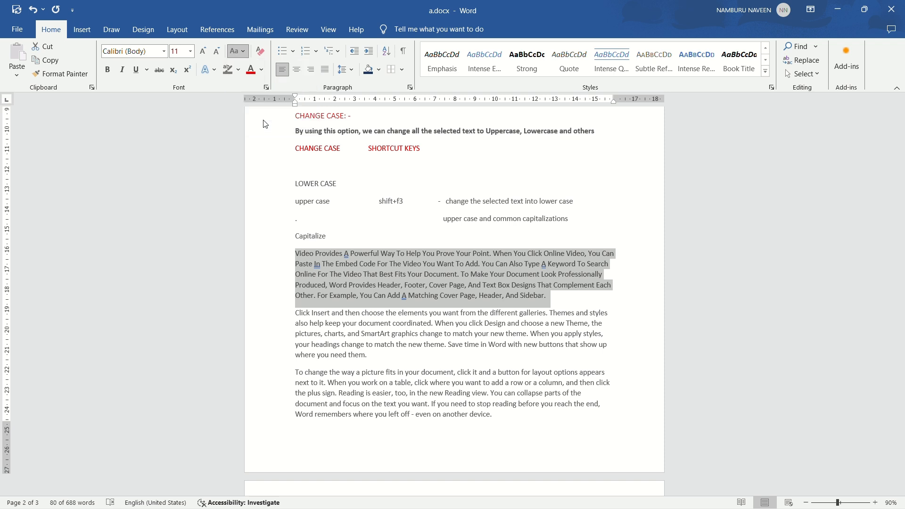
pyautogui.click(297, 254)
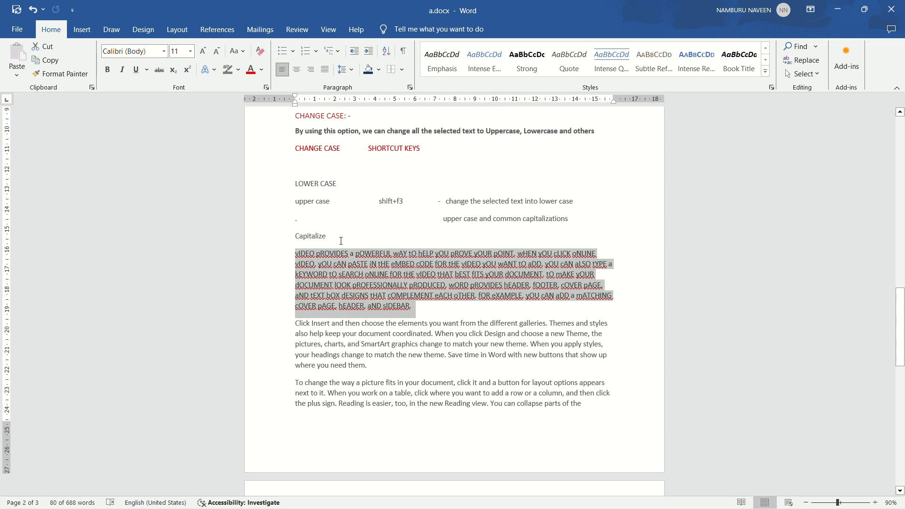
# - Cycle the selected sample paragraph repeatedly through the letter cases, starting with sentence case
pyautogui.hotkey('shift', 'F3')
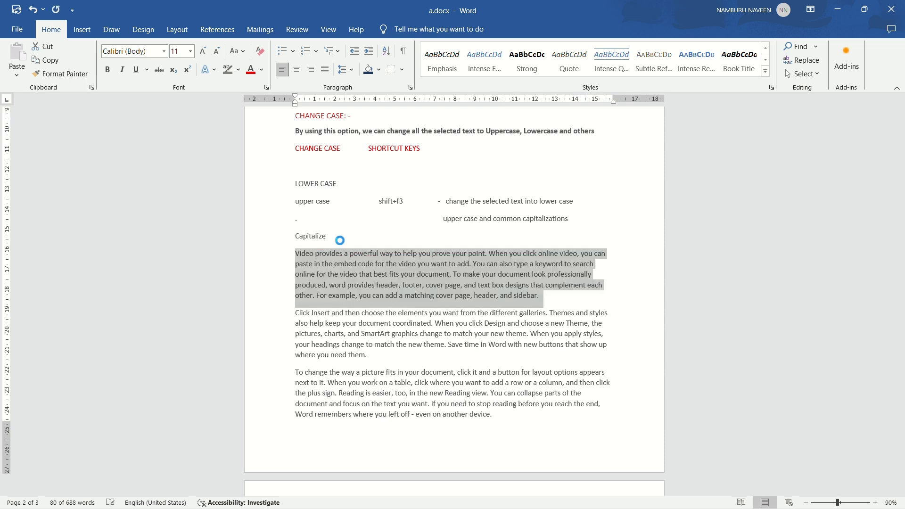
pyautogui.hotkey('shift', 'F3')
pyautogui.hotkey('shift', 'F3')
pyautogui.hotkey('shift', 'F3')
pyautogui.hotkey('shift', 'F3')
pyautogui.hotkey('shift', 'F3')
pyautogui.hotkey('shift', 'F3')
pyautogui.hotkey('shift', 'F3')
# - On the third page, make "header, footer" through "matching cover" bold and "you click Design" through "match your" italic
pyautogui.scroll(-10, 443, 285)
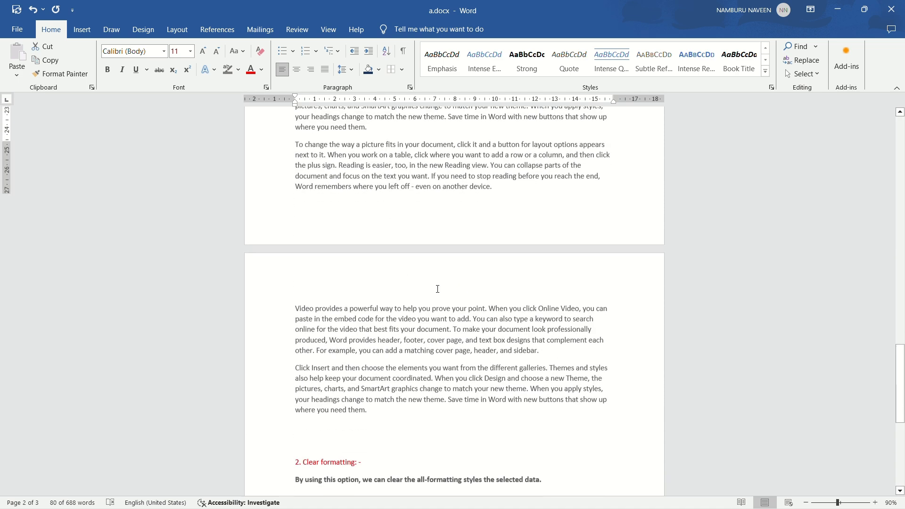
pyautogui.scroll(-3, 424, 286)
pyautogui.scroll(8, 396, 267)
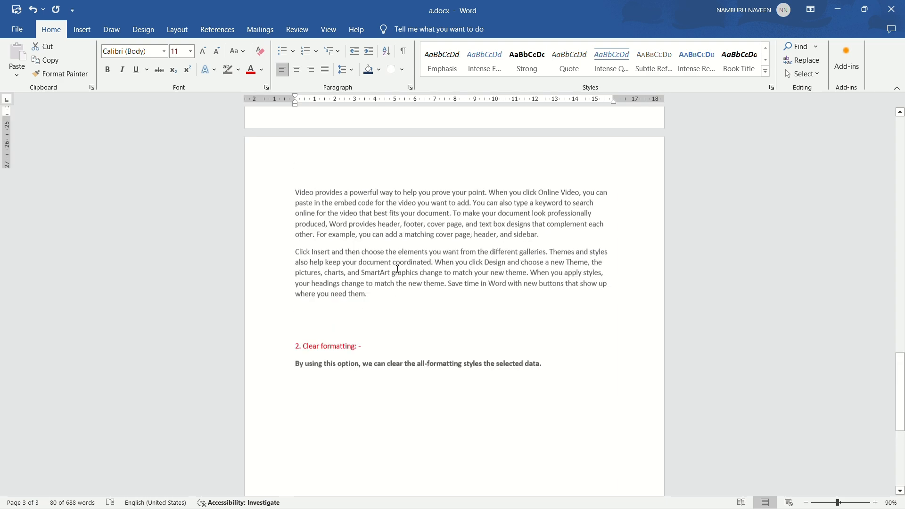
pyautogui.scroll(-2, 403, 275)
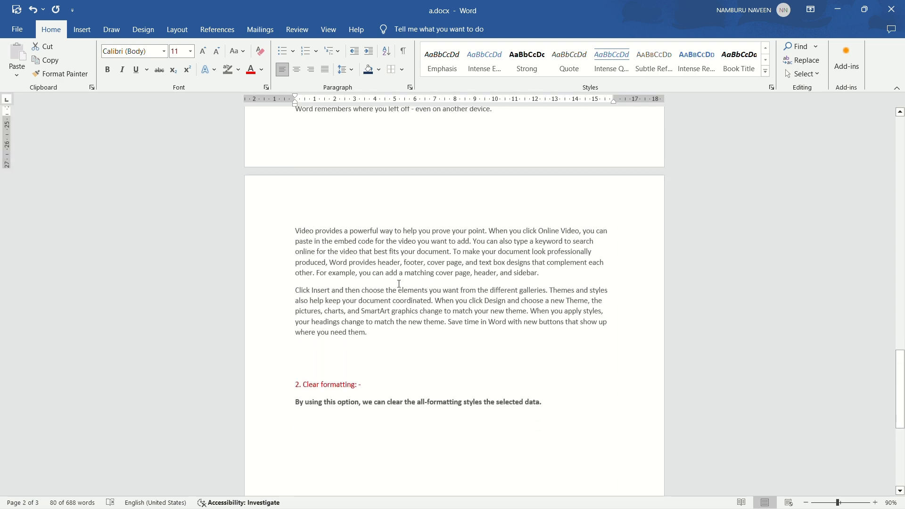
pyautogui.moveTo(380, 266); pyautogui.dragTo(490, 312)
pyautogui.click(454, 253)
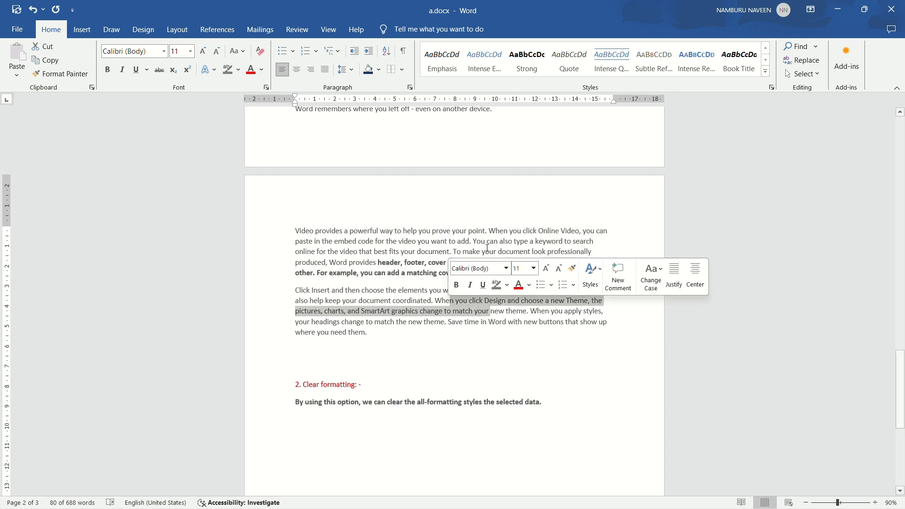
pyautogui.click(471, 284)
# - Enlarge "your point" through "for the video" by two font sizes and shrink "add. You can also" through "fits your document" to size 9
pyautogui.moveTo(453, 231); pyautogui.dragTo(417, 242)
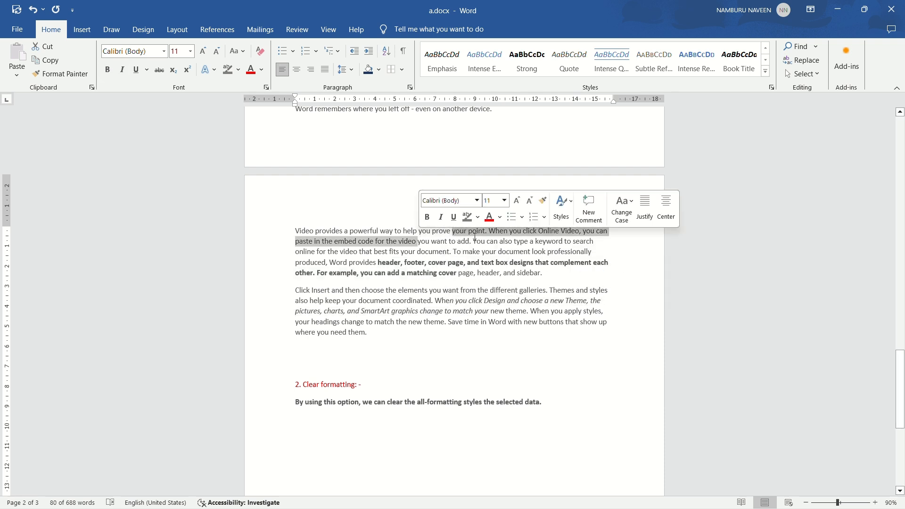
pyautogui.click(517, 202)
pyautogui.click(518, 202)
pyautogui.moveTo(553, 246); pyautogui.dragTo(531, 257)
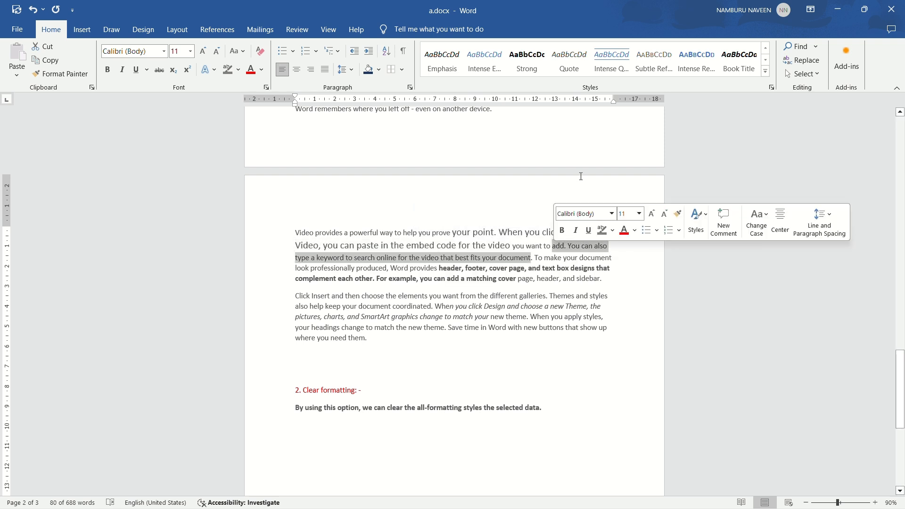
pyautogui.click(664, 213)
pyautogui.click(664, 213)
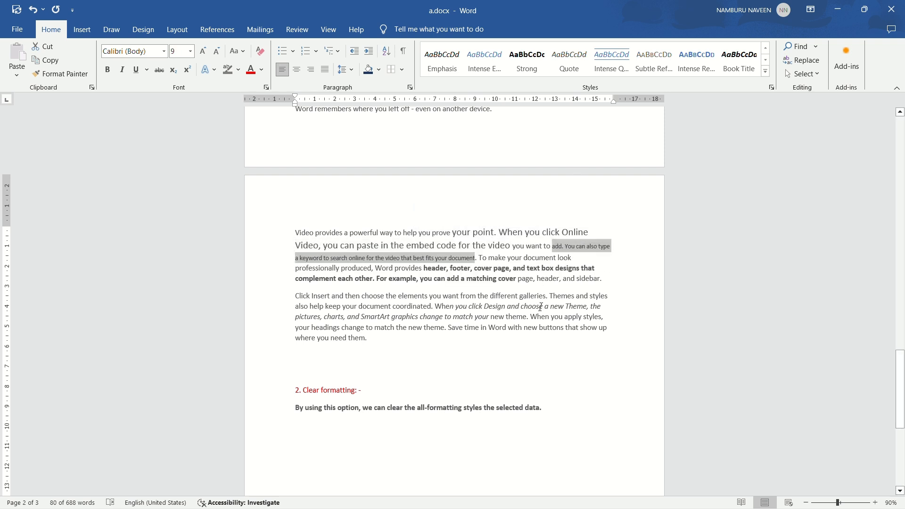
# - In the last sample paragraph, format "choose" as superscript and "keep your document" as subscript
pyautogui.doubleClick(520, 306)
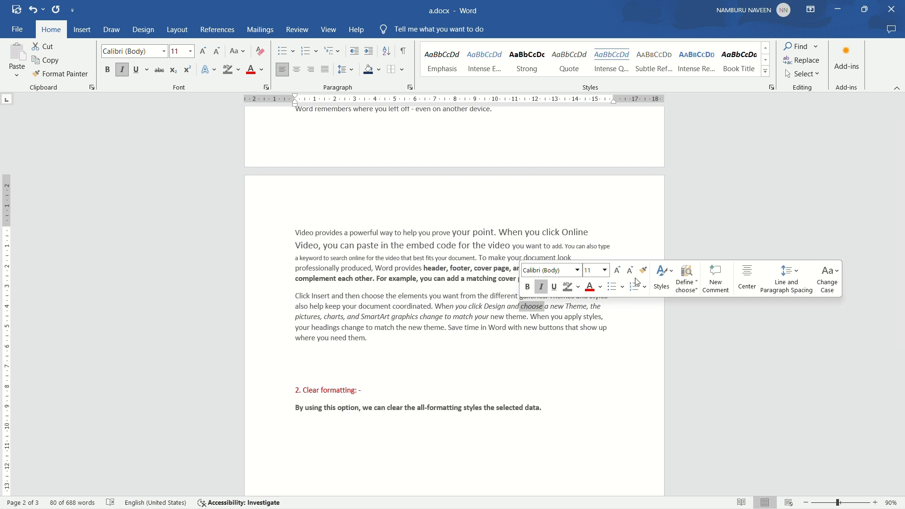
pyautogui.click(187, 70)
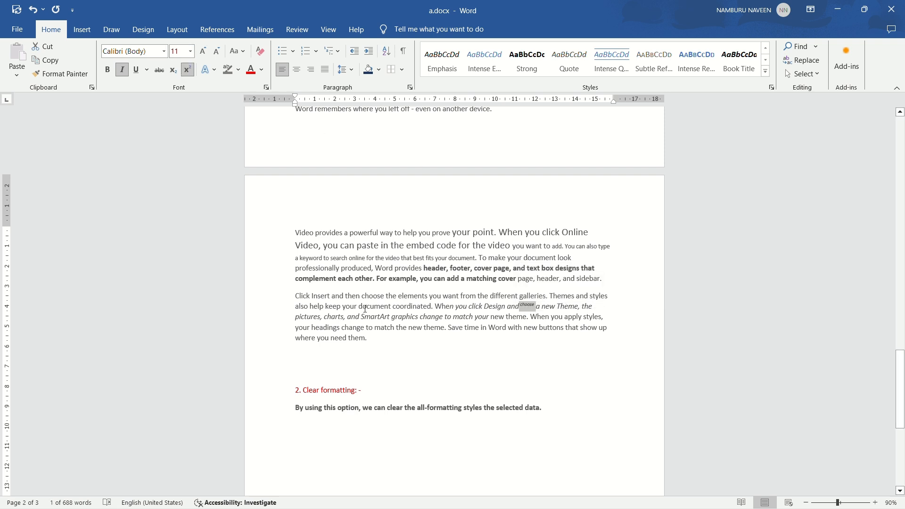
pyautogui.moveTo(392, 306); pyautogui.dragTo(324, 306)
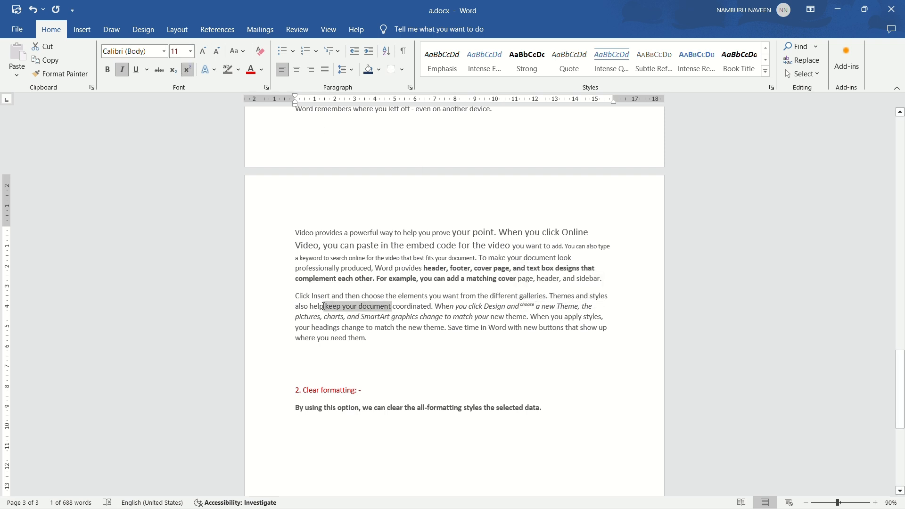
pyautogui.click(172, 69)
# - Clear all formatting from the two sample paragraphs above the Clear formatting heading
pyautogui.moveTo(404, 339); pyautogui.dragTo(304, 239)
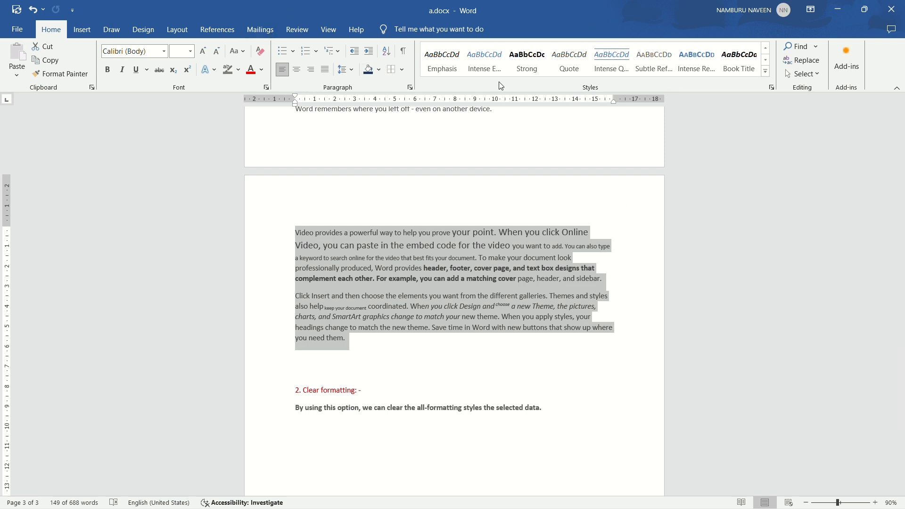
pyautogui.click(260, 51)
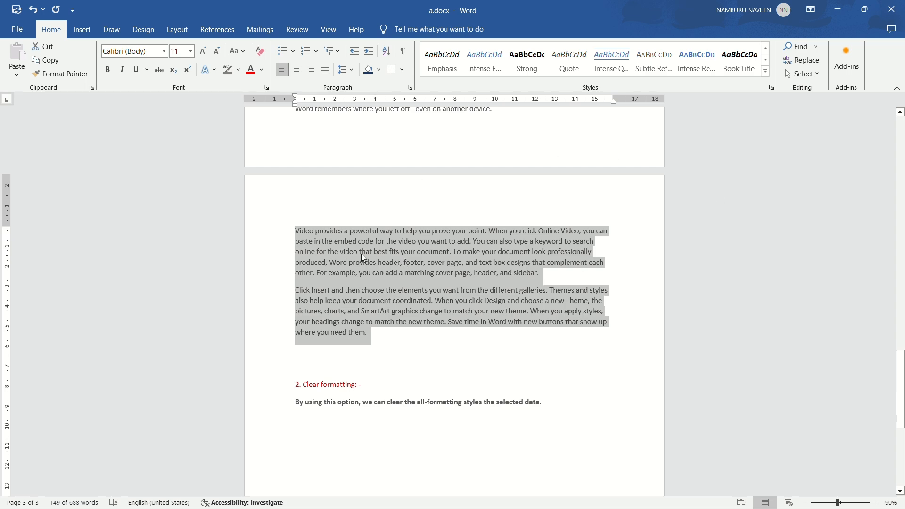
# - Cut "Remove the selection" from the Cut description and paste it on a new line several blank lines below the list
pyautogui.scroll(-6, 455, 291)
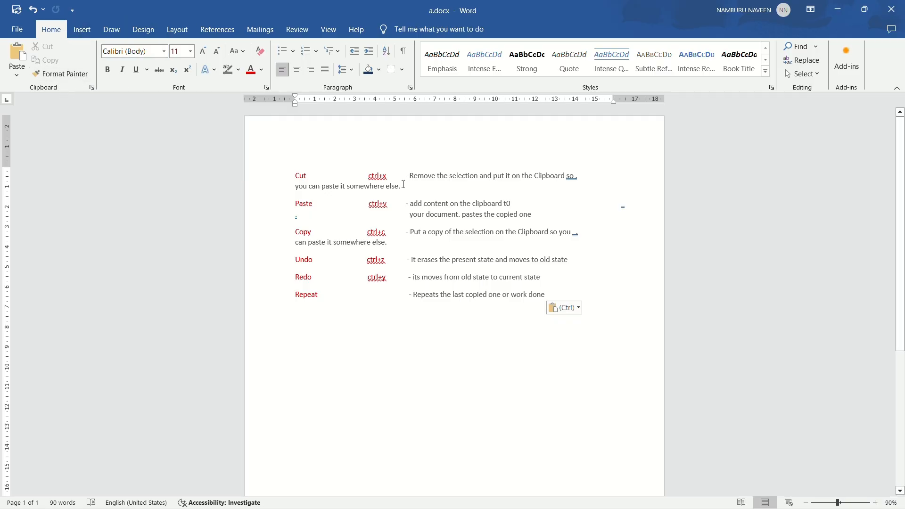
pyautogui.moveTo(411, 175); pyautogui.dragTo(481, 179)
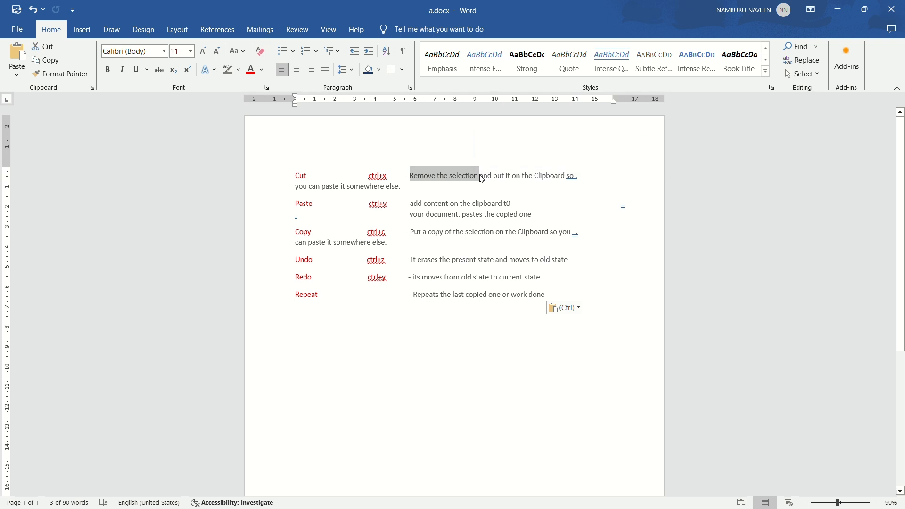
pyautogui.press('ctrl')
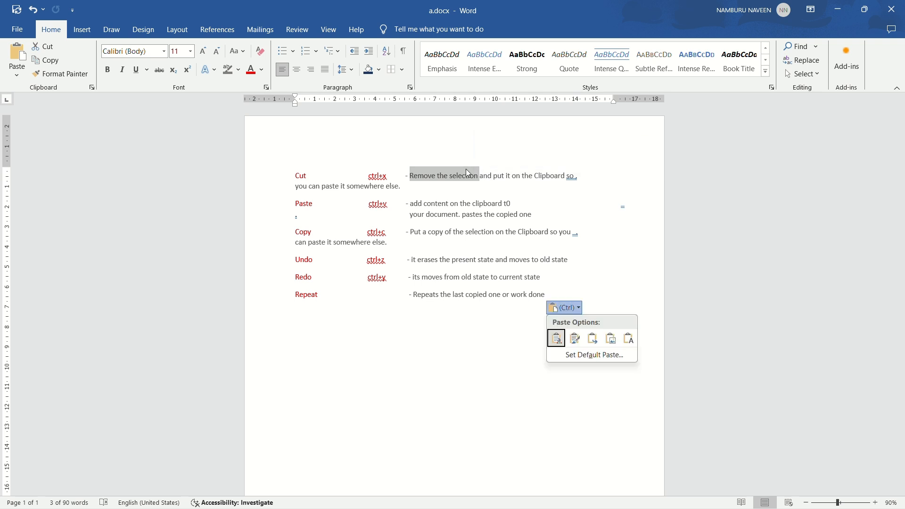
pyautogui.press('Escape')
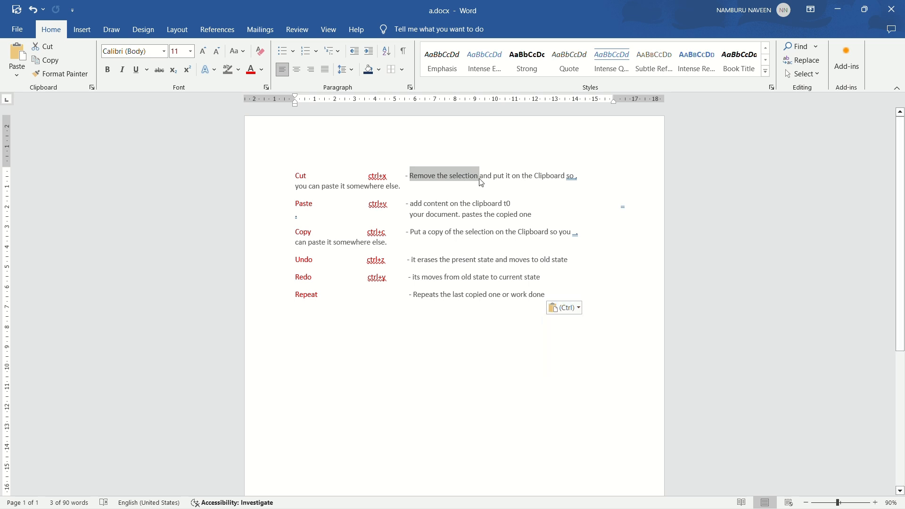
pyautogui.hotkey('ctrl', 'x')
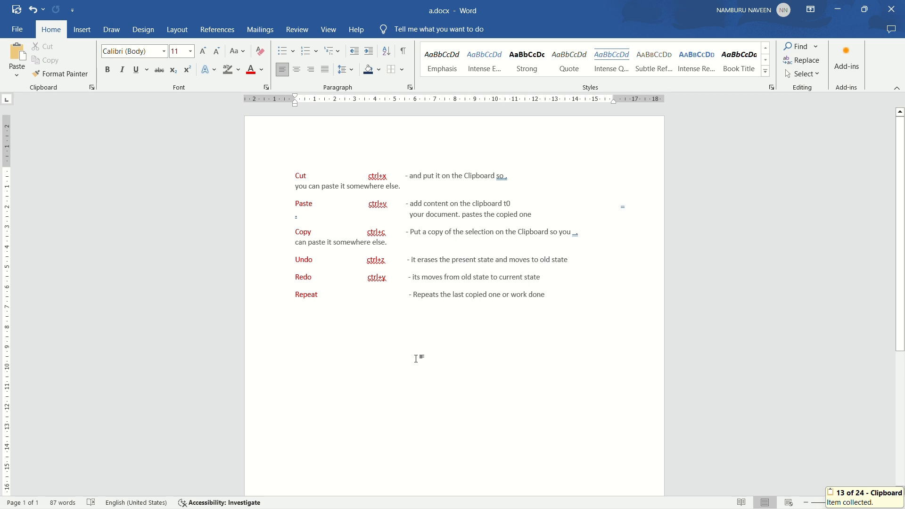
pyautogui.press('Return')
pyautogui.press('Return')
pyautogui.press('Return')
pyautogui.press('Return')
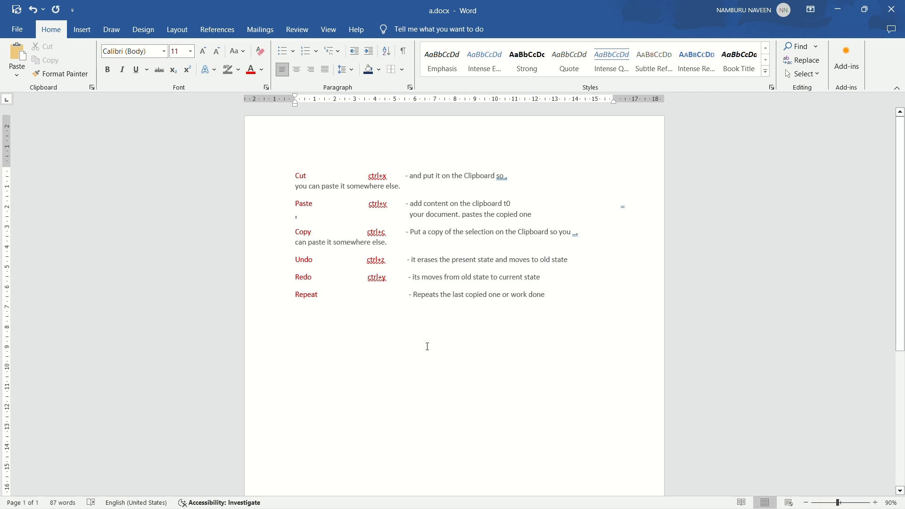
pyautogui.hotkey('ctrl', 'v')
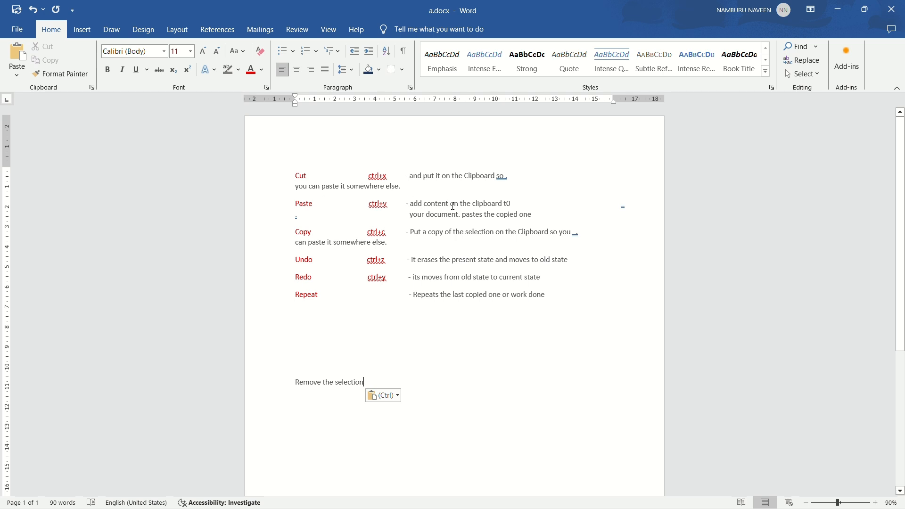
# - Copy "add content on the clipboard" from the Paste description and paste it two lines below "Remove the selection"
pyautogui.moveTo(417, 202); pyautogui.dragTo(496, 204)
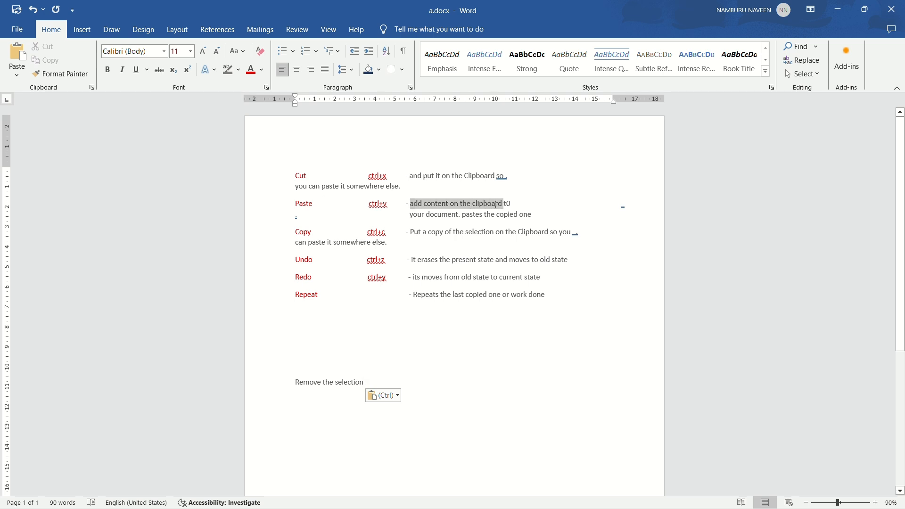
pyautogui.hotkey('ctrl', 'c')
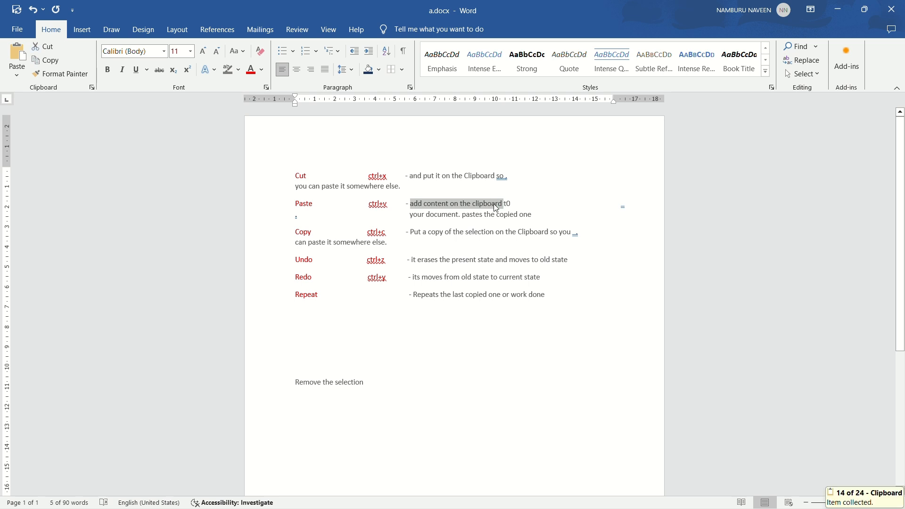
pyautogui.click(418, 381)
pyautogui.press('Return')
pyautogui.press('Return')
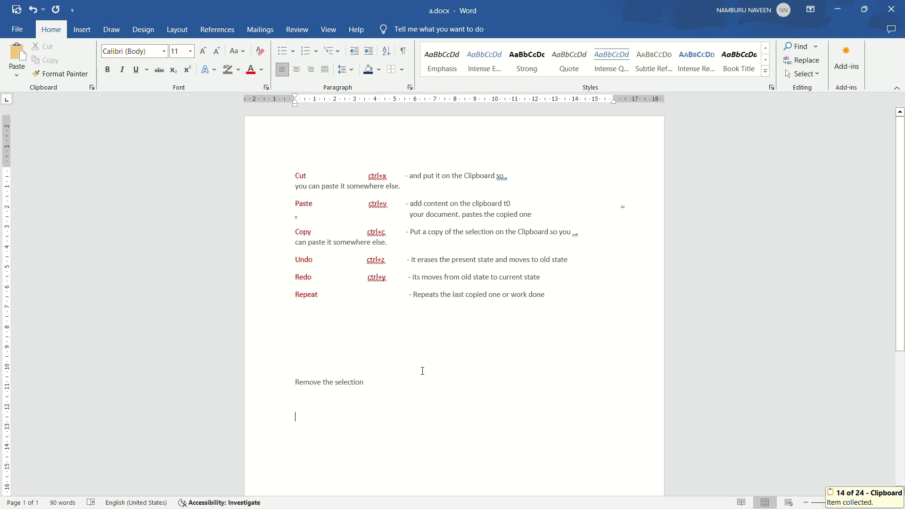
pyautogui.hotkey('ctrl', 'v')
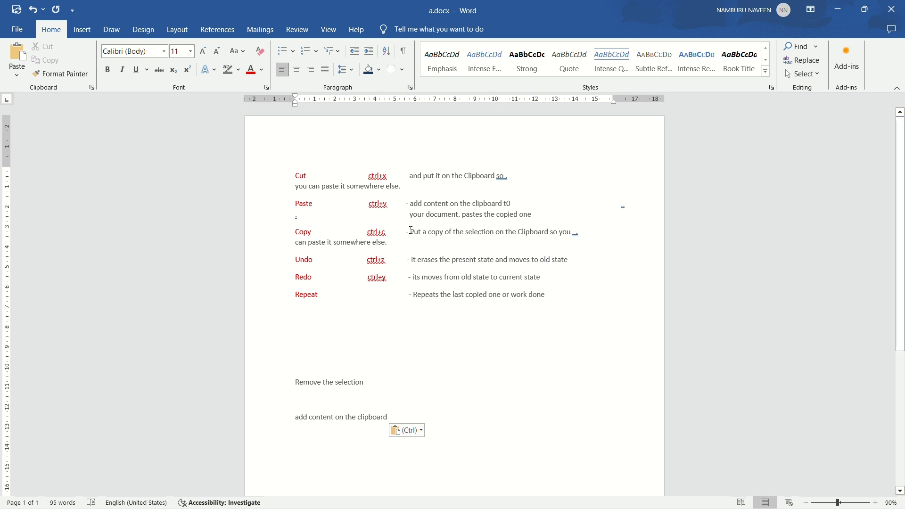
# - Copy "Put a copy of the selection" from the Copy description and paste it on the blank line above "add content on the clipboard"
pyautogui.moveTo(411, 231); pyautogui.dragTo(494, 232)
pyautogui.hotkey('ctrl', 'c')
pyautogui.click(457, 403)
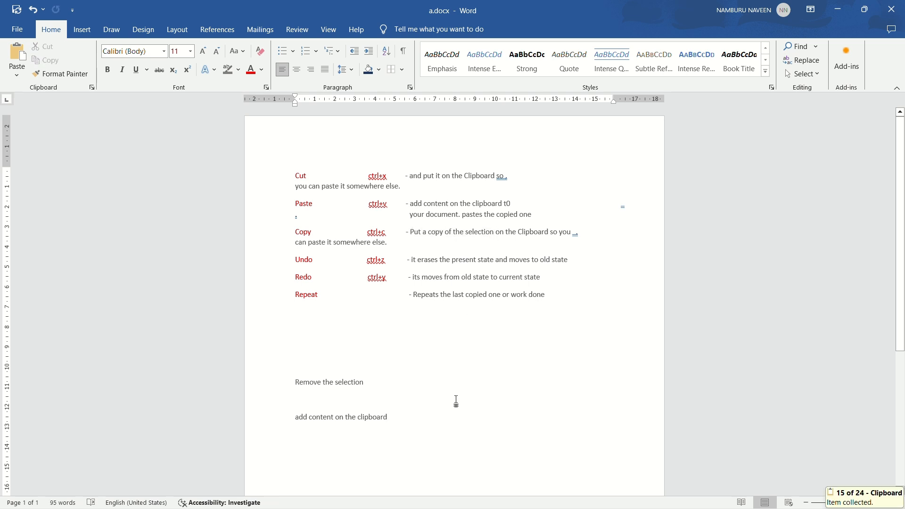
pyautogui.hotkey('ctrl', 'v')
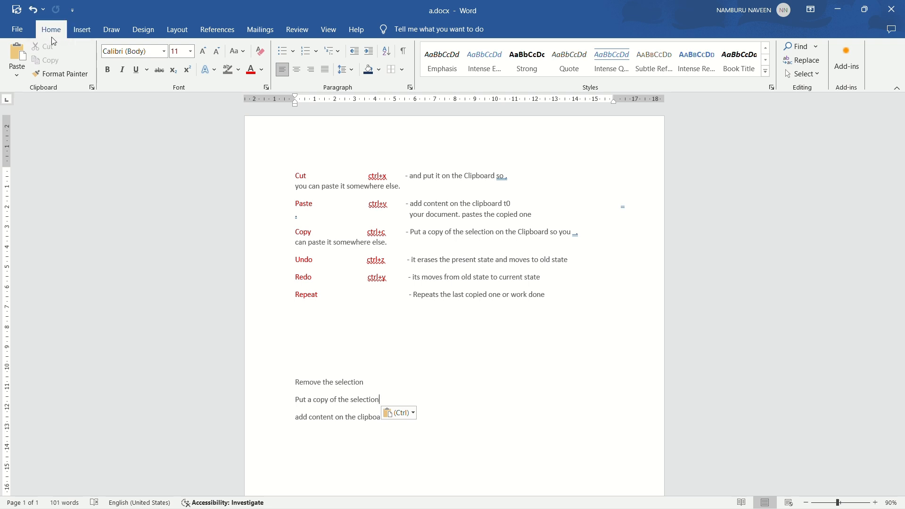
# - Undo and redo the last two pastes several times, finishing with only the "add content on the clipboard" paste restored
pyautogui.click(33, 10)
pyautogui.click(33, 10)
pyautogui.click(35, 13)
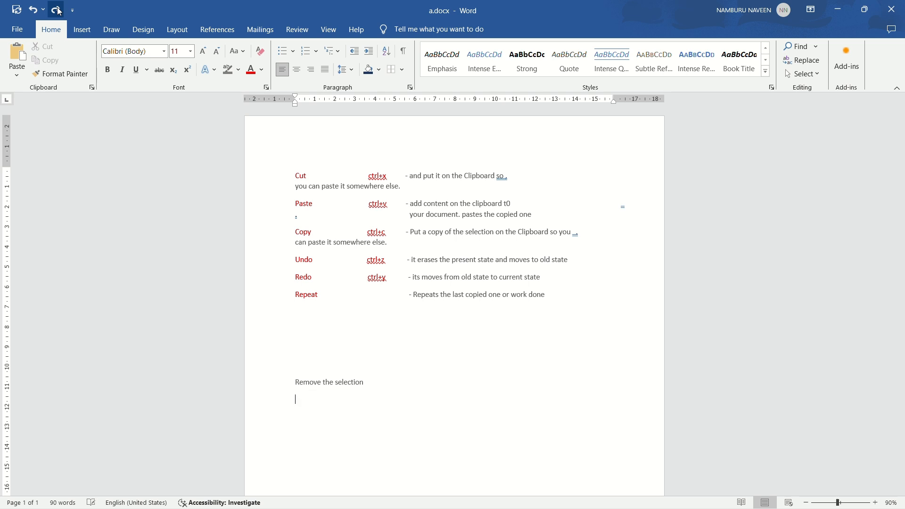
pyautogui.click(57, 10)
pyautogui.click(57, 10)
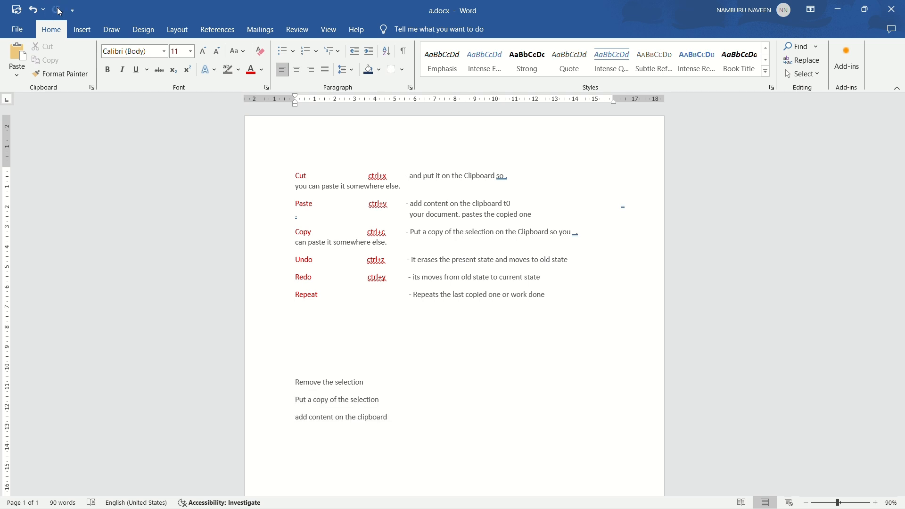
pyautogui.click(33, 10)
pyautogui.click(33, 10)
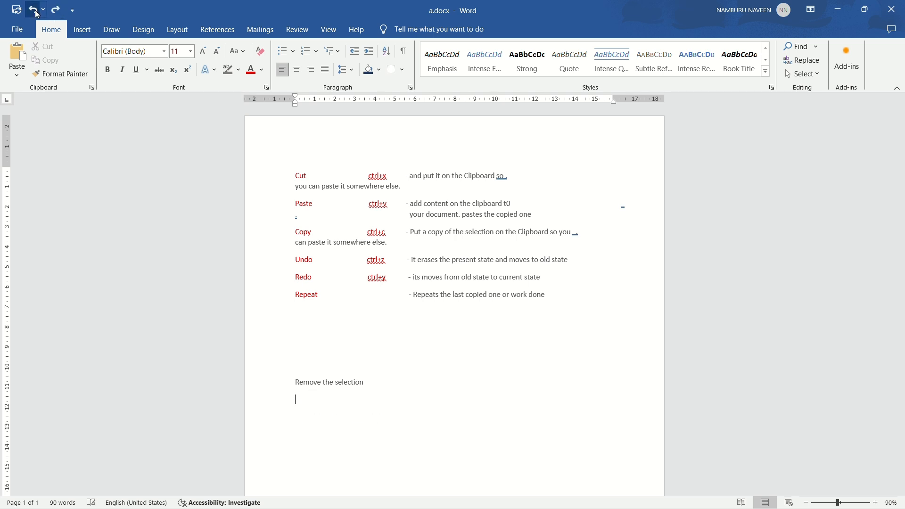
pyautogui.click(57, 12)
pyautogui.click(58, 11)
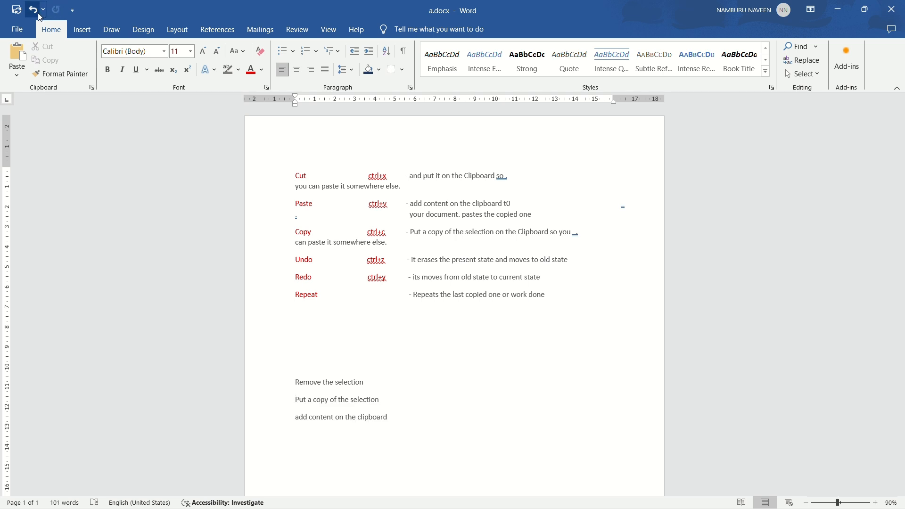
pyautogui.click(37, 14)
pyautogui.click(37, 13)
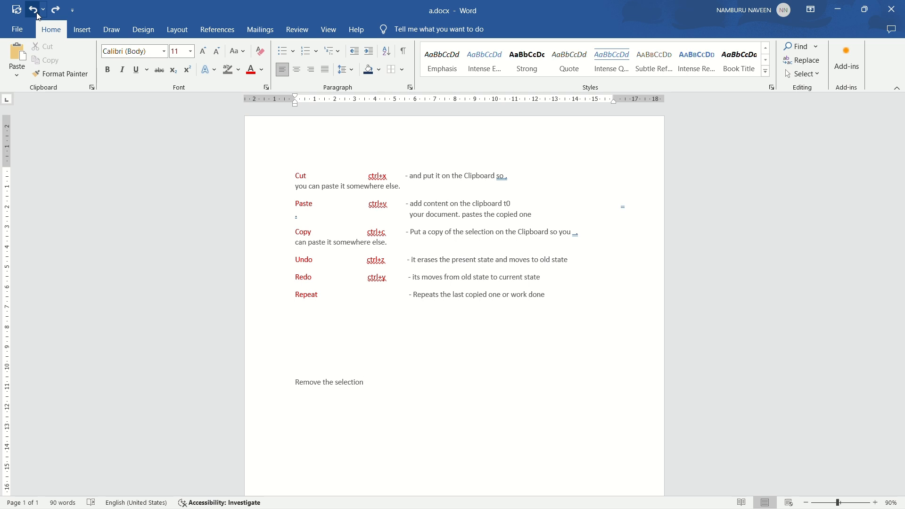
pyautogui.click(55, 9)
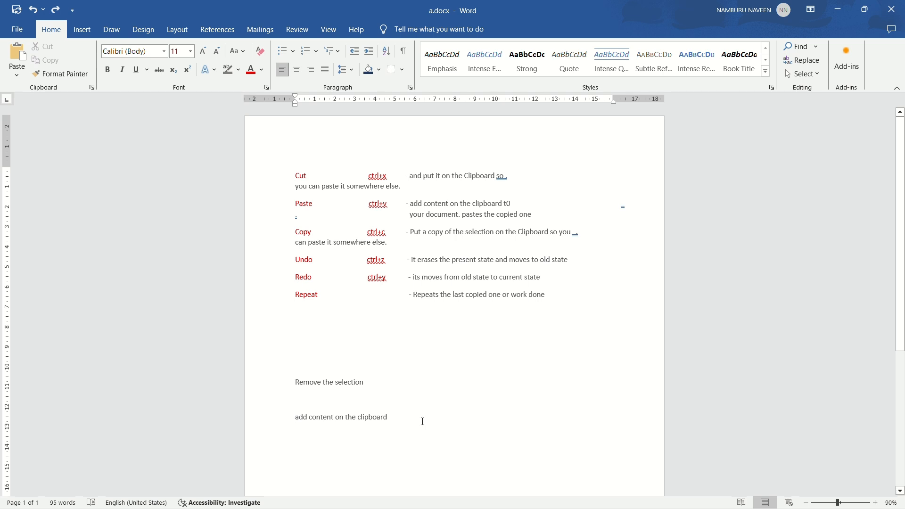
# - Copy the word "clipboard" from the last line and paste it at the end of that line
pyautogui.moveTo(391, 417); pyautogui.dragTo(360, 419)
pyautogui.hotkey('ctrl', 'c')
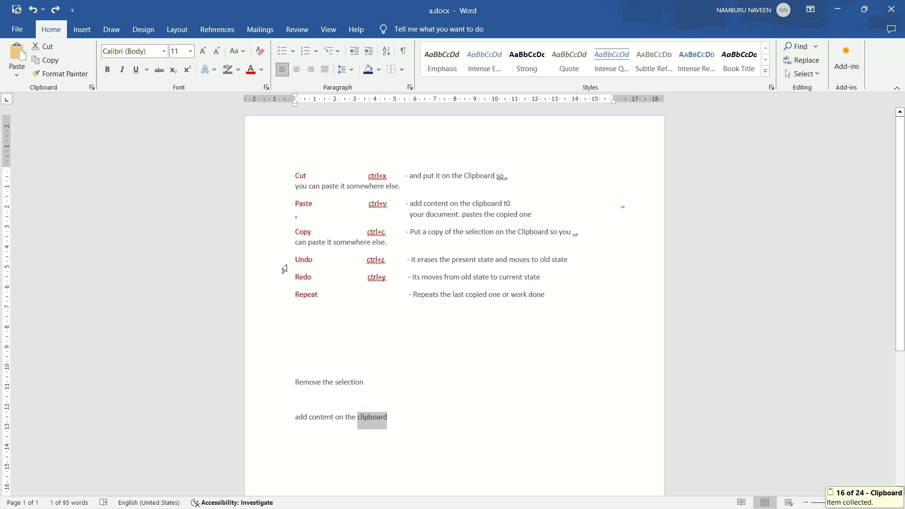
pyautogui.click(414, 416)
pyautogui.hotkey('ctrl', 'v')
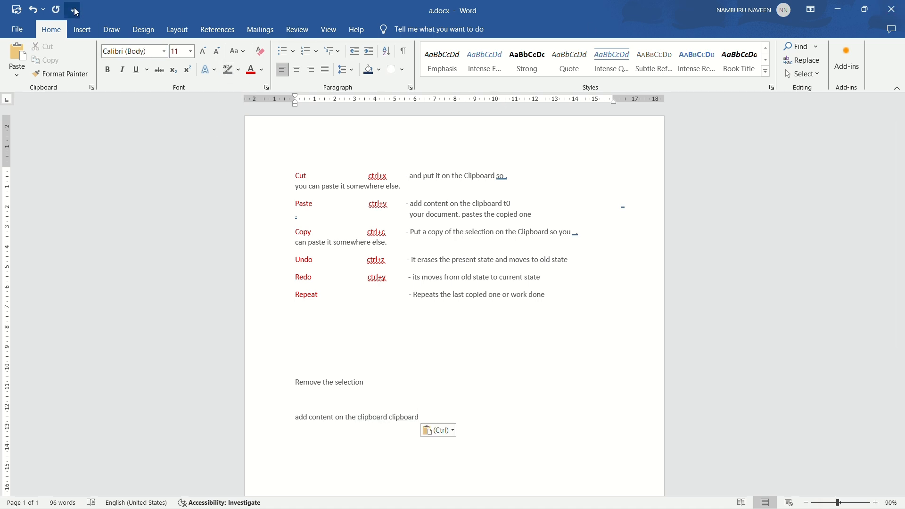
# - Repeat the last paste many times until the word "clipboard" runs onto a third line
pyautogui.click(57, 9)
pyautogui.doubleClick(56, 9)
pyautogui.doubleClick(56, 10)
pyautogui.doubleClick(57, 9)
pyautogui.tripleClick(56, 10)
pyautogui.tripleClick(56, 9)
pyautogui.doubleClick(56, 10)
pyautogui.doubleClick(56, 9)
pyautogui.click(56, 9)
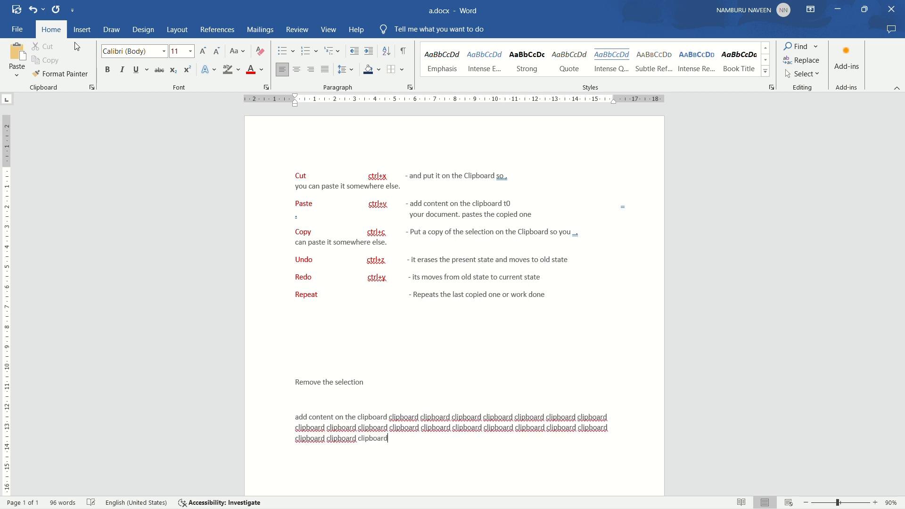
pyautogui.click(62, 9)
pyautogui.tripleClick(62, 10)
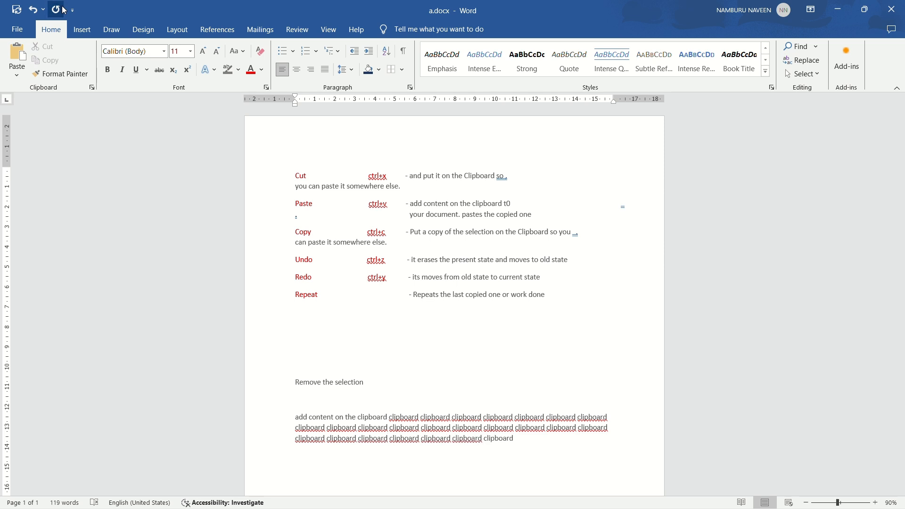
pyautogui.click(62, 9)
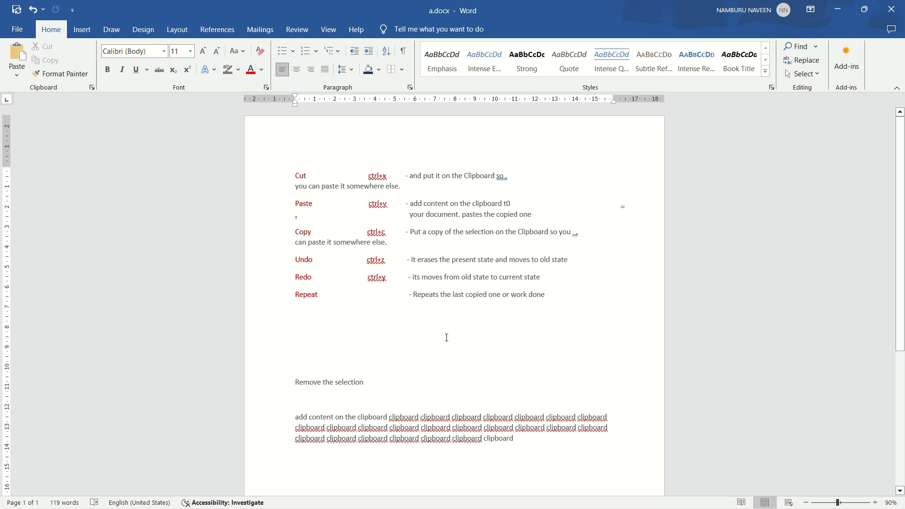
# - Delete the whole "add content on the clipboard" paragraph, including all the repeated words
pyautogui.moveTo(487, 439); pyautogui.dragTo(304, 409)
pyautogui.press('BackSpace')
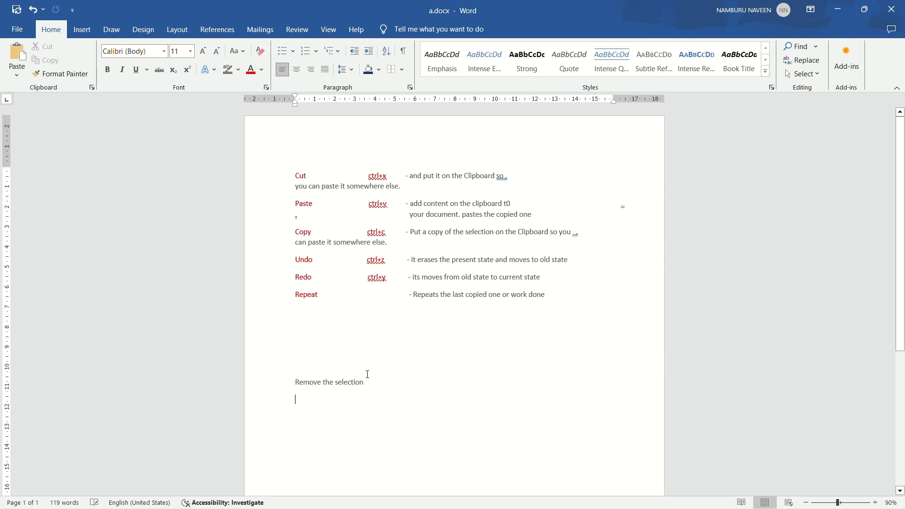
pyautogui.click(56, 77)
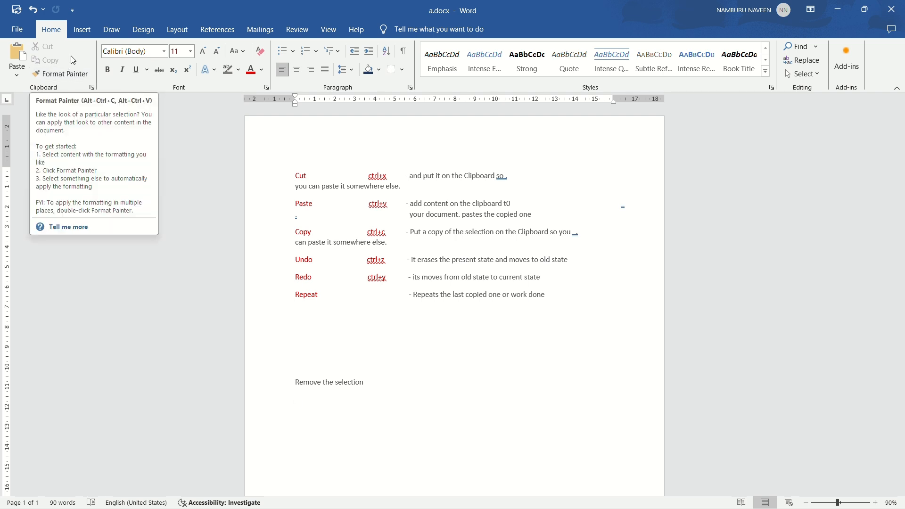
pyautogui.click(13, 76)
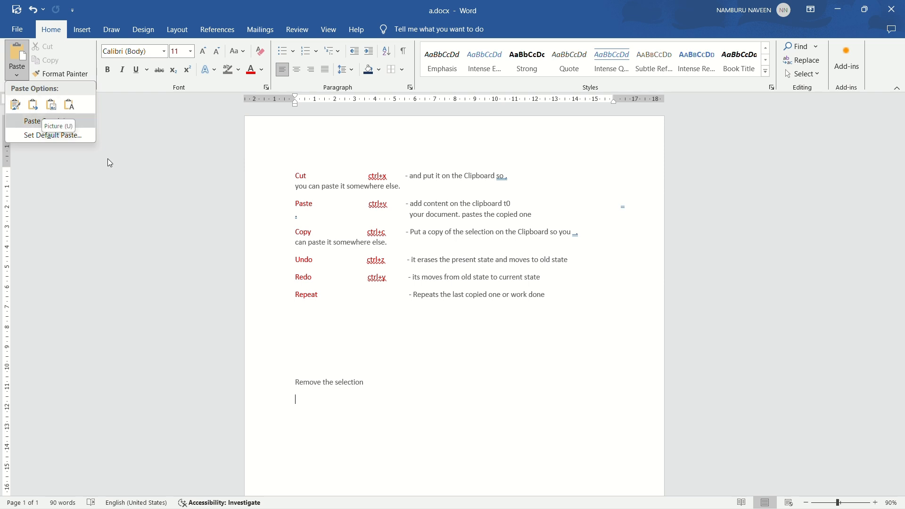
pyautogui.click(405, 362)
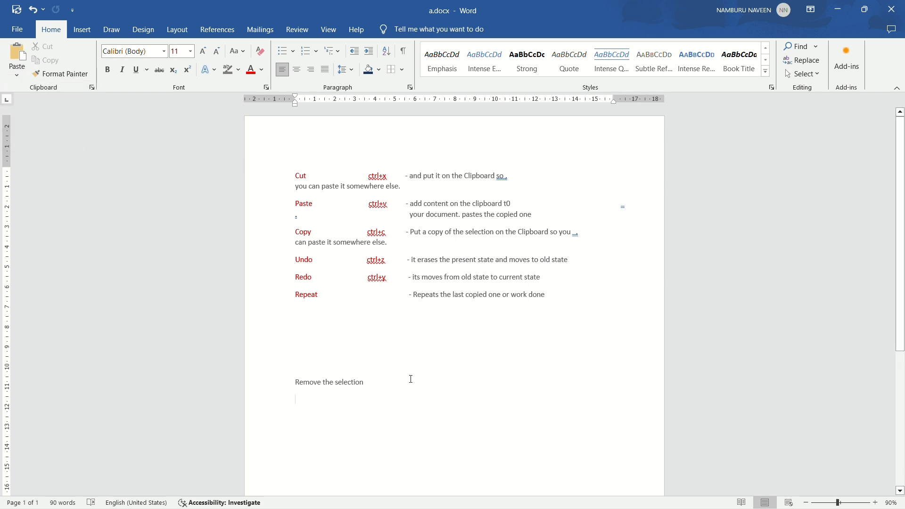
# - Delete the pasted "Remove the selection" text below the list
pyautogui.scroll(-3, 421, 379)
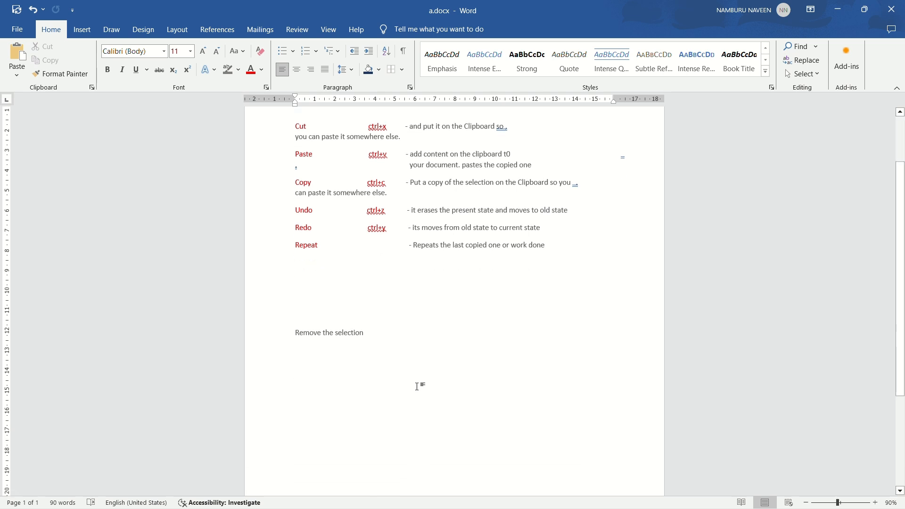
pyautogui.click(420, 310)
pyautogui.press('BackSpace')
pyautogui.press('BackSpace')
pyautogui.press('BackSpace')
pyautogui.press('BackSpace')
pyautogui.press('BackSpace')
pyautogui.press('BackSpace')
pyautogui.press('BackSpace')
pyautogui.press('BackSpace')
pyautogui.press('BackSpace')
pyautogui.press('BackSpace')
pyautogui.press('BackSpace')
pyautogui.press('BackSpace')
pyautogui.press('BackSpace')
pyautogui.press('BackSpace')
pyautogui.press('BackSpace')
pyautogui.press('BackSpace')
pyautogui.press('BackSpace')
pyautogui.press('BackSpace')
pyautogui.press('BackSpace')
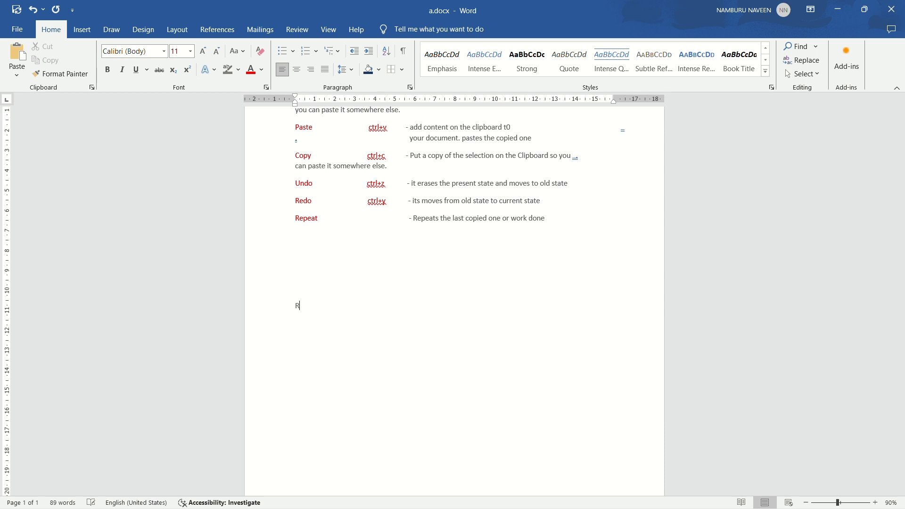
pyautogui.press('BackSpace')
# - Copy "Repeats the last copied one or work done" and preview the paste options below the list without pasting
pyautogui.moveTo(548, 219); pyautogui.dragTo(295, 219)
pyautogui.click(425, 218)
pyautogui.moveTo(552, 219); pyautogui.dragTo(421, 225)
pyautogui.hotkey('ctrl', 'c')
pyautogui.rightClick(344, 307)
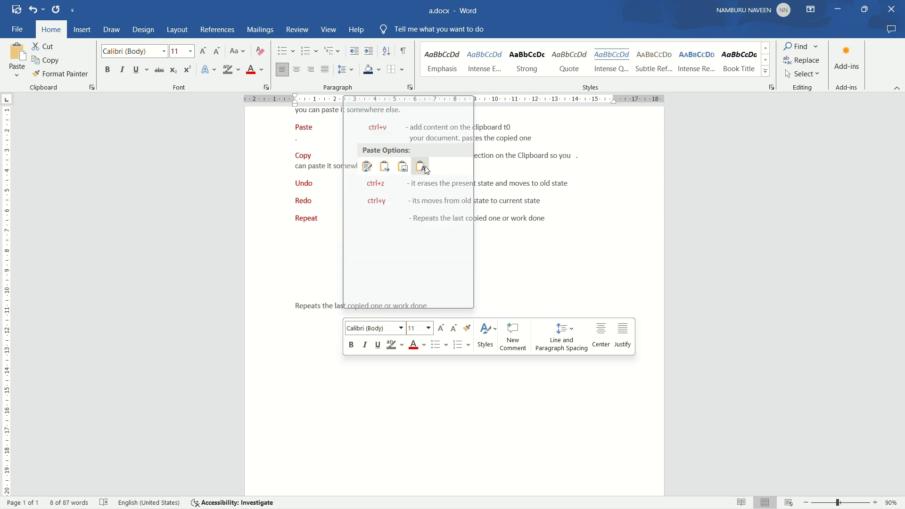
pyautogui.click(523, 292)
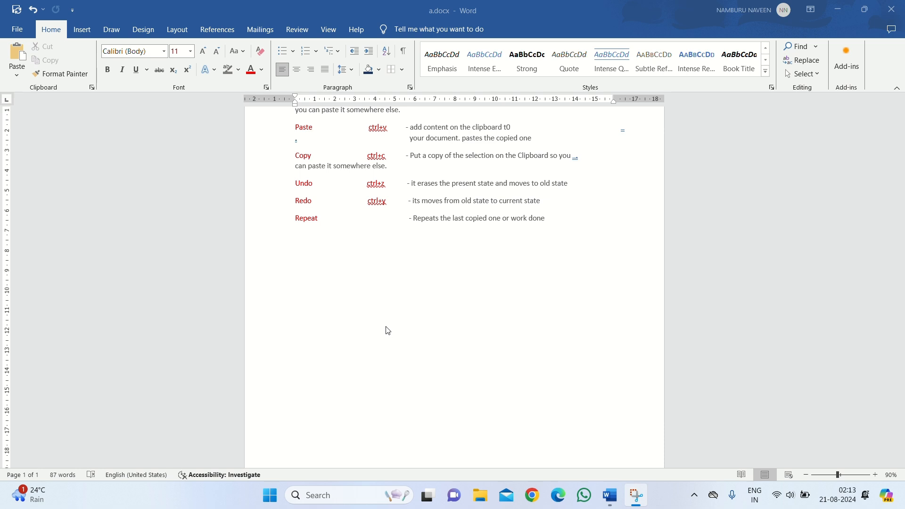
# - Paste the copied Microsoft Word promotional paragraphs below the list with Keep Text Only
pyautogui.rightClick(355, 327)
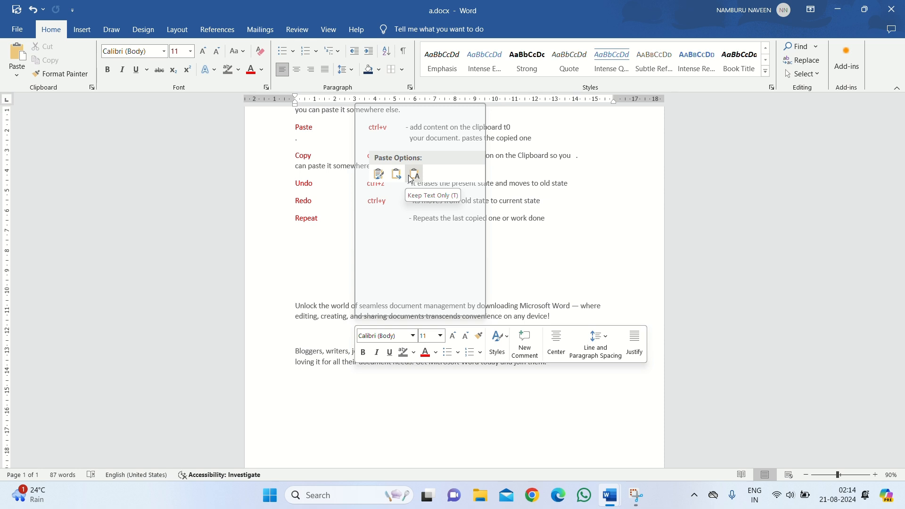
pyautogui.click(410, 178)
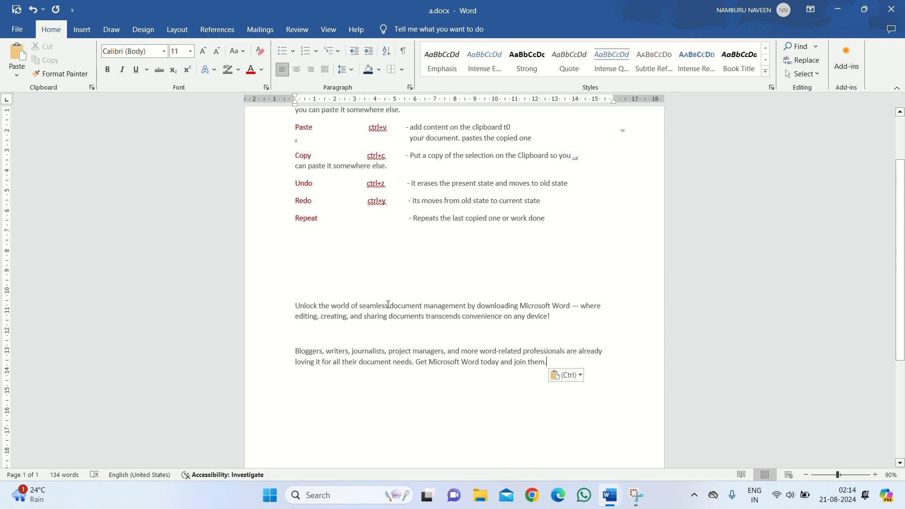
pyautogui.scroll(-3, 388, 304)
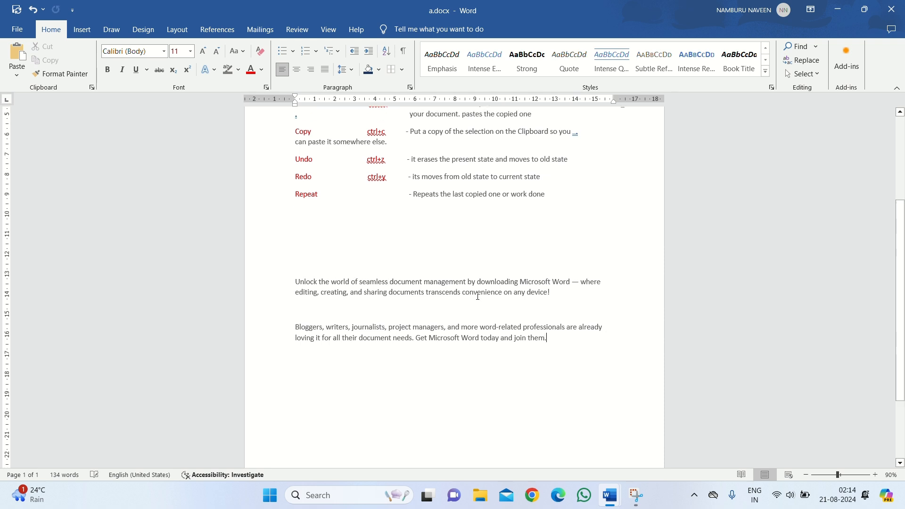
# - Paste the copied Microsoft Word promotional paragraphs again below the plain-text copy, using Keep Source Formatting
pyautogui.press('Return')
pyautogui.press('Return')
pyautogui.press('Return')
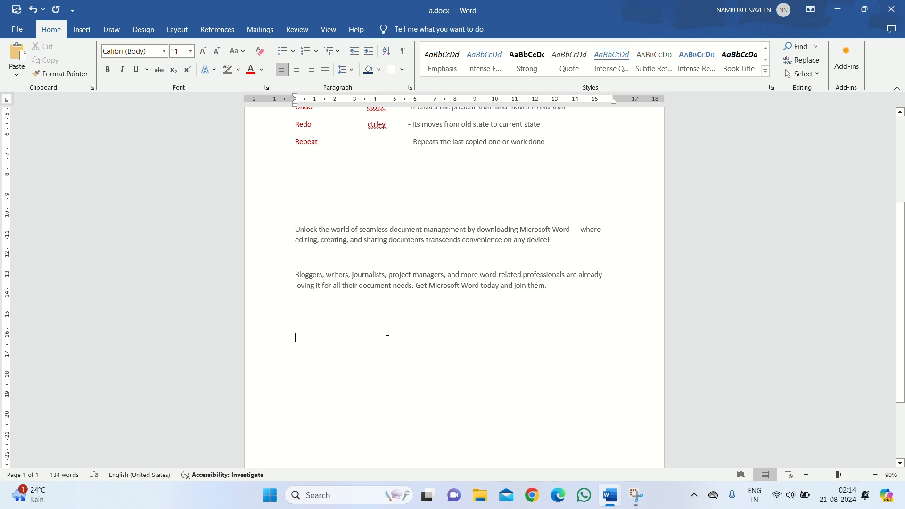
pyautogui.rightClick(371, 332)
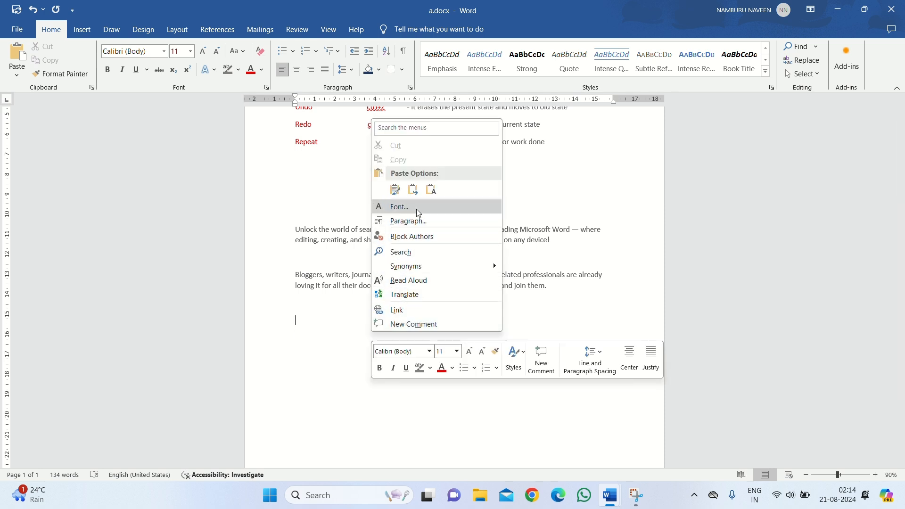
pyautogui.click(395, 190)
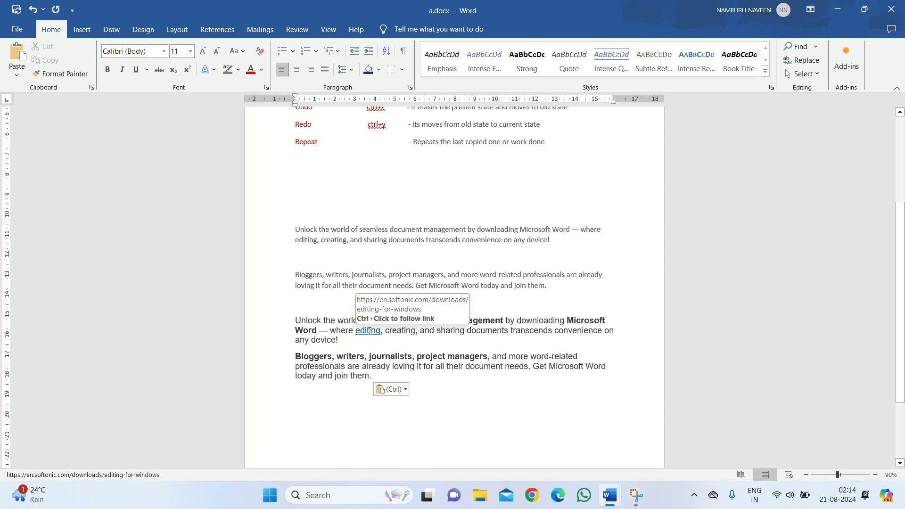
# - Clear the character formatting of the two newly pasted promotional paragraphs
pyautogui.moveTo(295, 320); pyautogui.dragTo(375, 375)
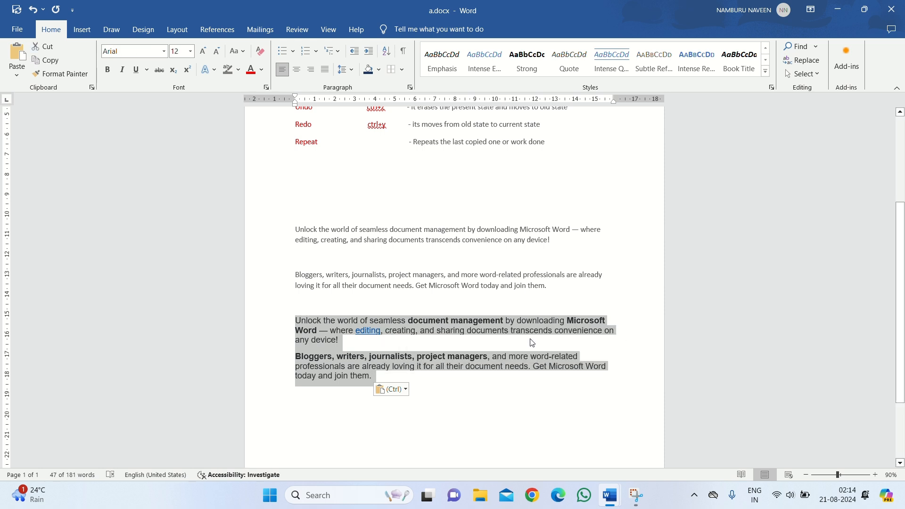
pyautogui.hotkey('ctrl', 'space')
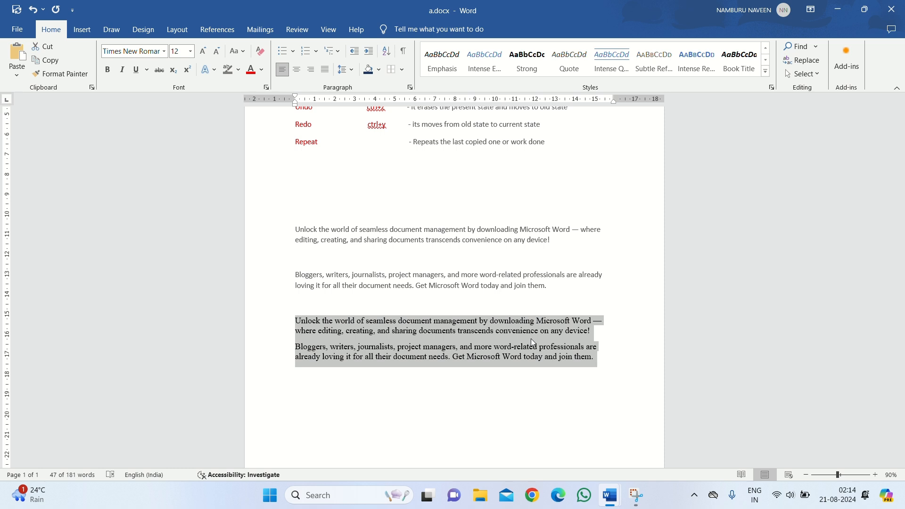
pyautogui.click(521, 356)
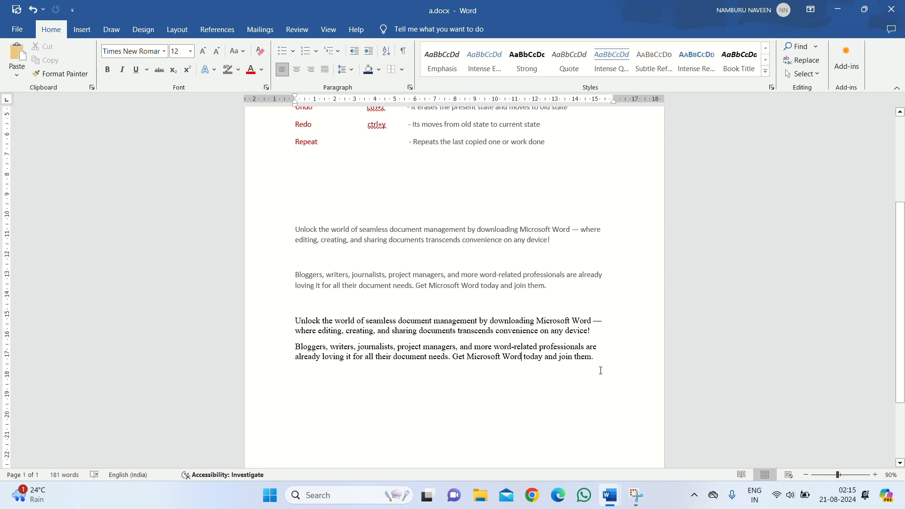
# - Cut the two cleared promotional paragraphs and paste them back below the first copy with Keep Text Only
pyautogui.moveTo(606, 354); pyautogui.dragTo(296, 307)
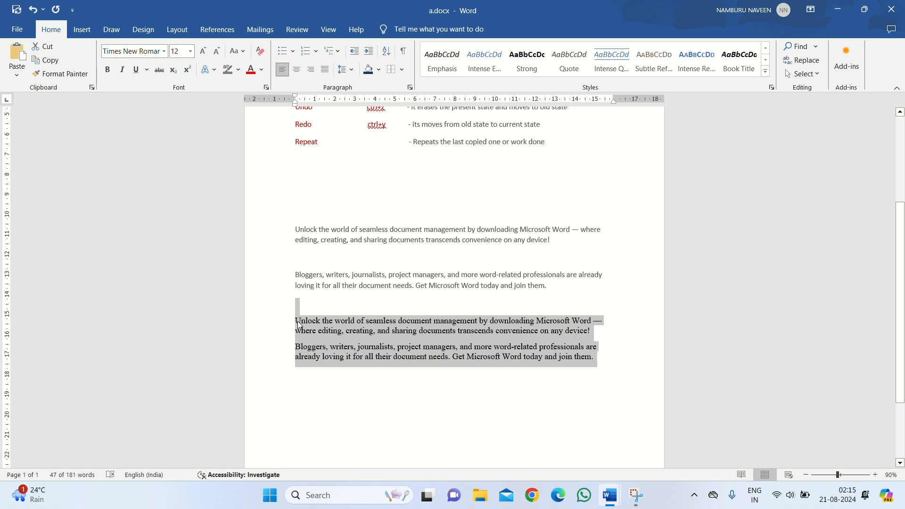
pyautogui.rightClick(298, 325)
pyautogui.click(324, 91)
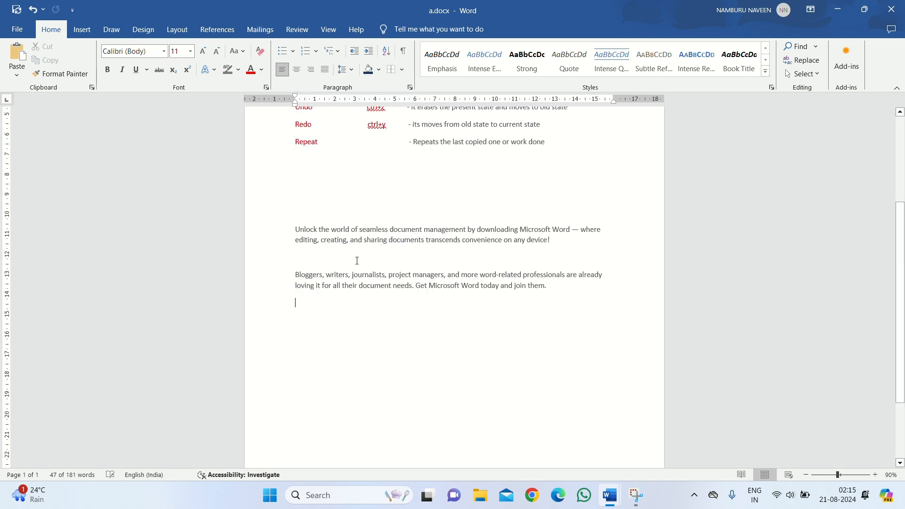
pyautogui.rightClick(344, 306)
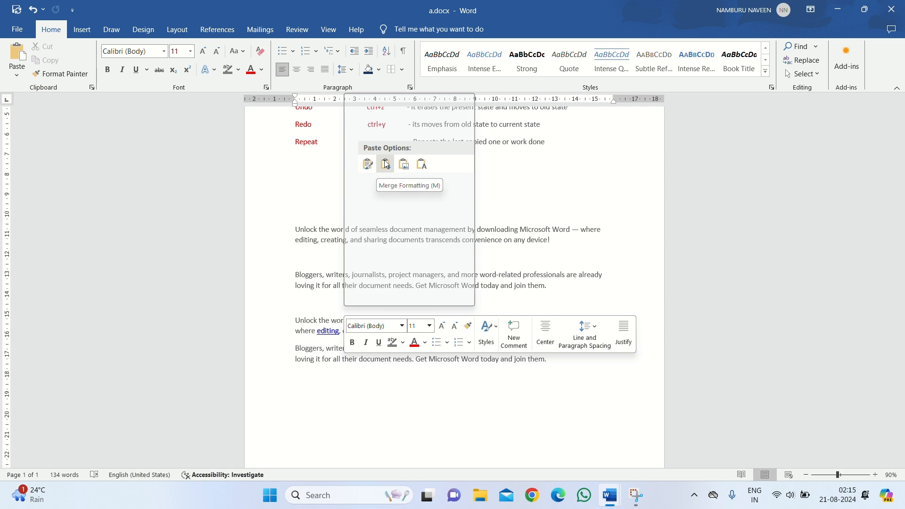
pyautogui.click(422, 166)
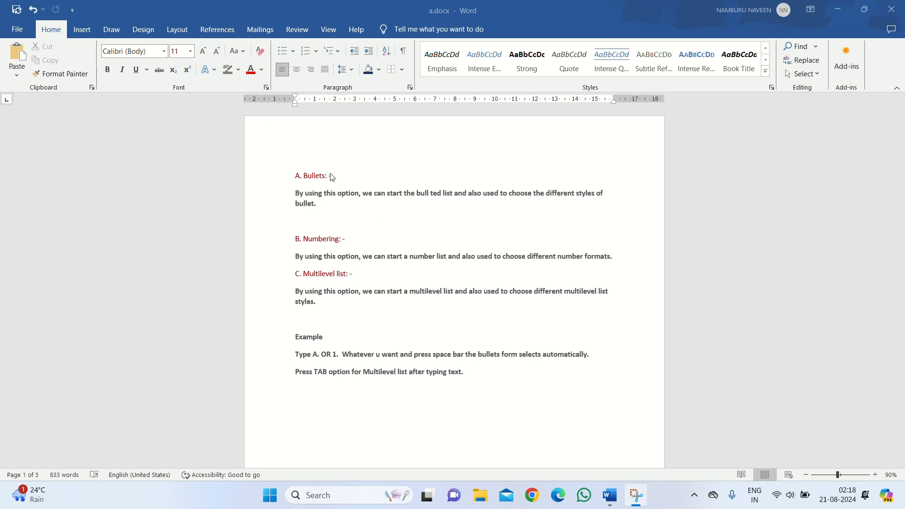
# - Below the "Press TAB option" line, create a bulleted list with the items Fhudj, Sfgjfhbghb, Gfgvhjknb, Bvcjmnnb and Vjhjbjv
pyautogui.scroll(-3, 424, 259)
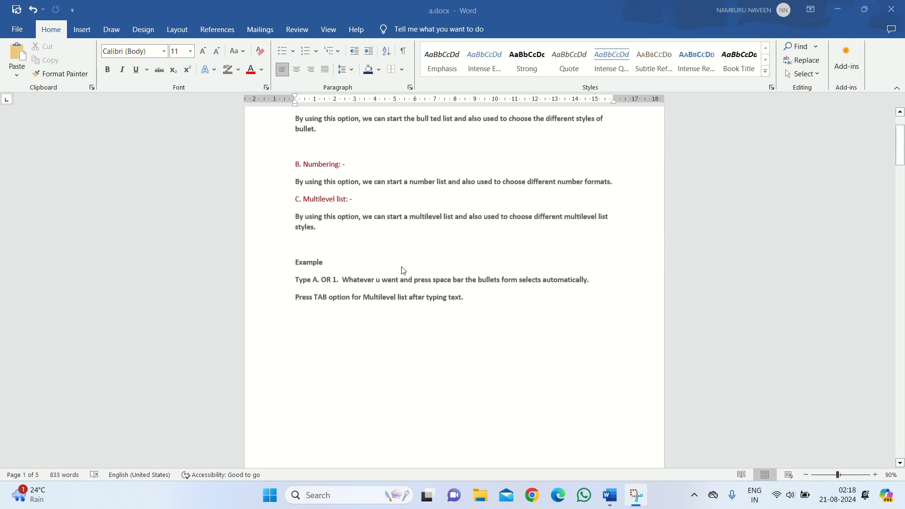
pyautogui.click(473, 297)
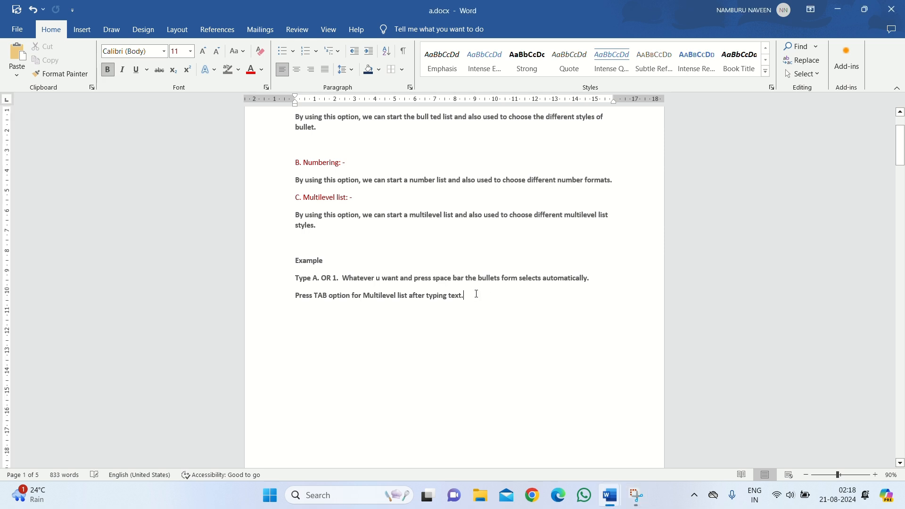
pyautogui.press('Return')
pyautogui.press('Return')
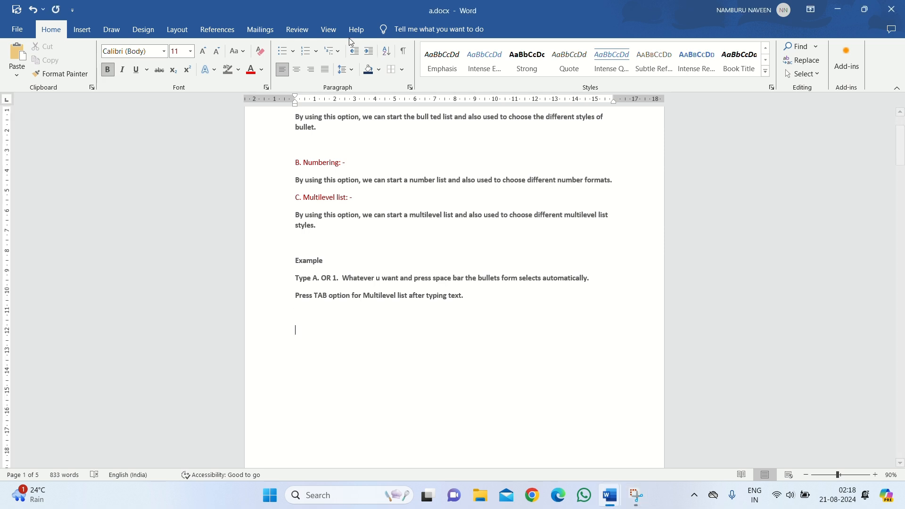
pyautogui.click(284, 52)
pyautogui.write('fhucj')
pyautogui.press('Return')
pyautogui.write('sfgjfhbghb')
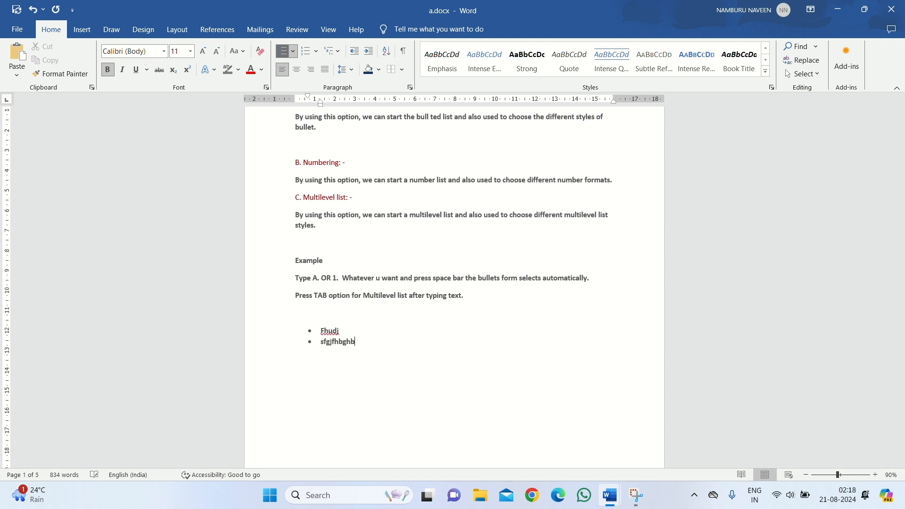
pyautogui.press('Return')
pyautogui.write('gfgvhjknb')
pyautogui.press('Return')
pyautogui.write('bvcjmnnb')
pyautogui.press('Return')
pyautogui.write('vjhbjv')
pyautogui.press('Return')
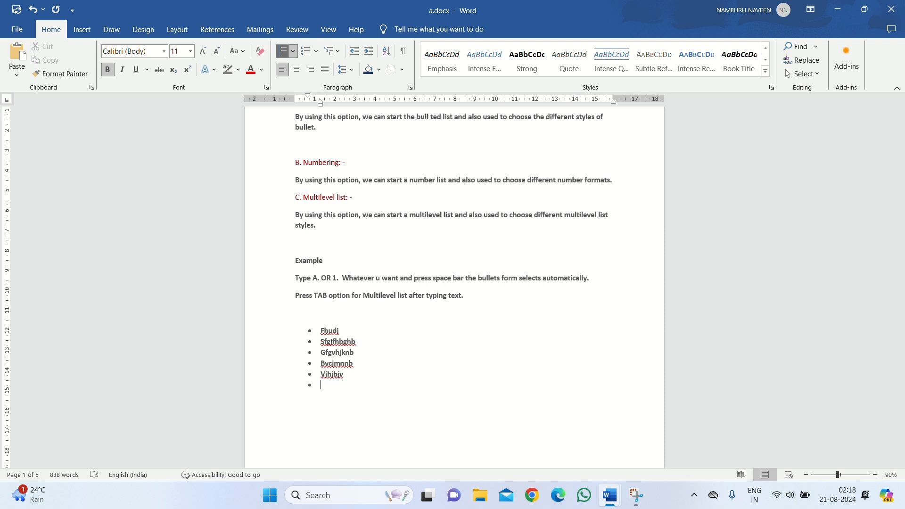
# - Apply the multicoloured bullet from the Bullet Library to the list, then replace it with a new bullet using Wingdings 2 symbol 244
pyautogui.click(293, 51)
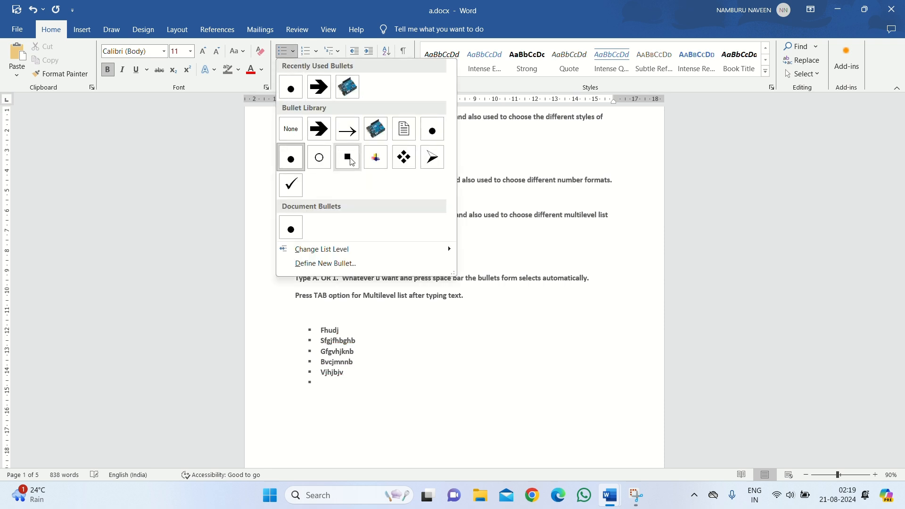
pyautogui.click(378, 163)
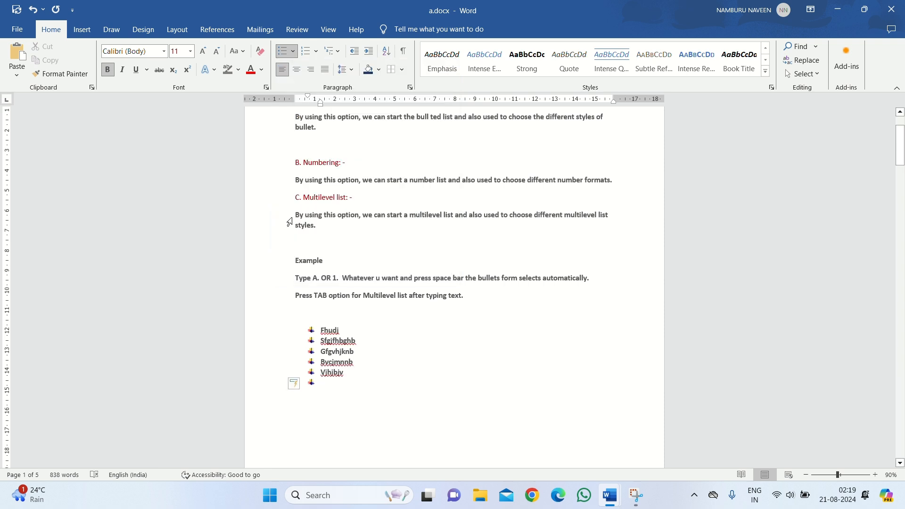
pyautogui.click(293, 51)
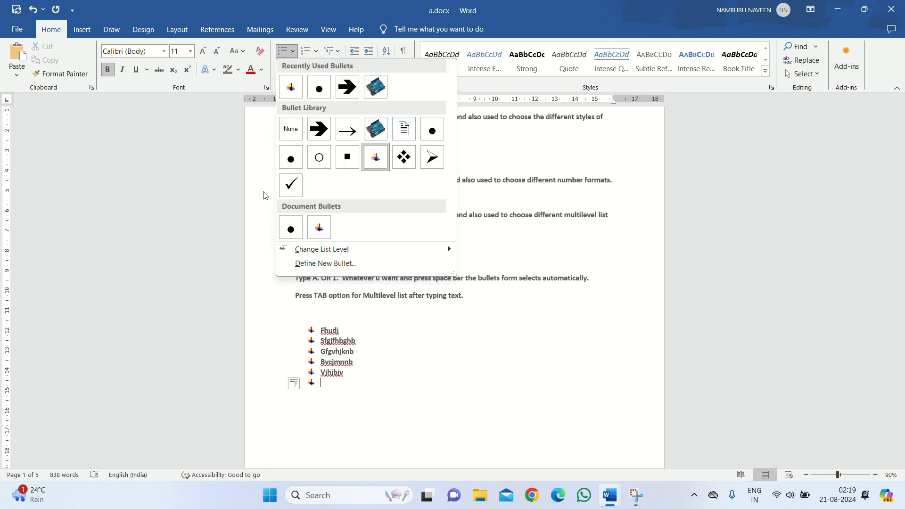
pyautogui.click(325, 264)
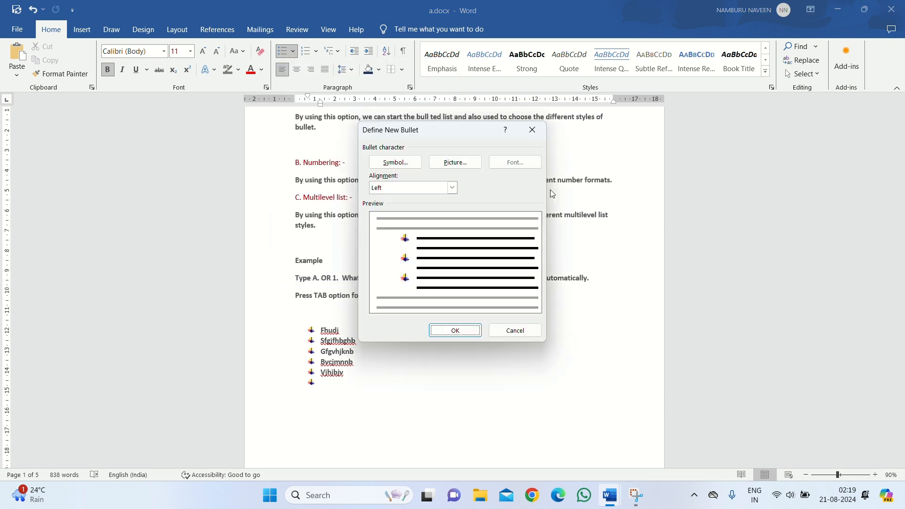
pyautogui.click(396, 163)
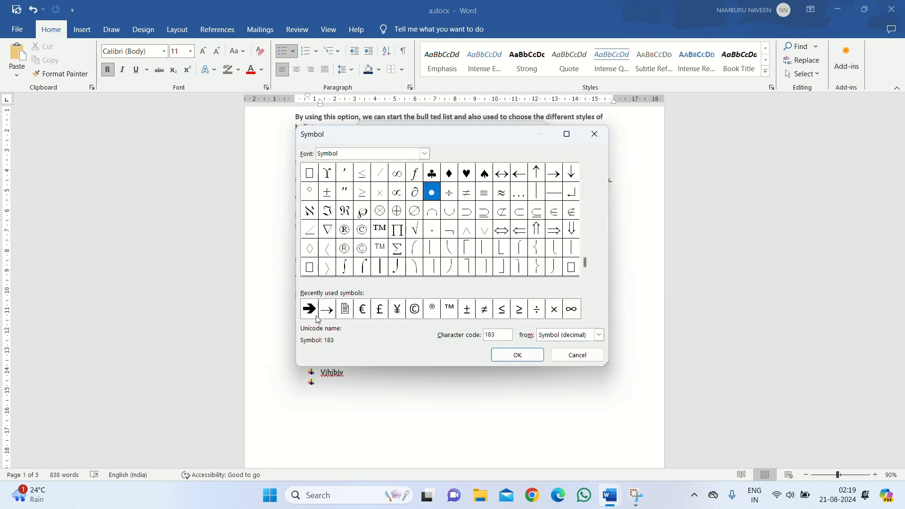
pyautogui.click(424, 154)
pyautogui.scroll(3, 375, 189)
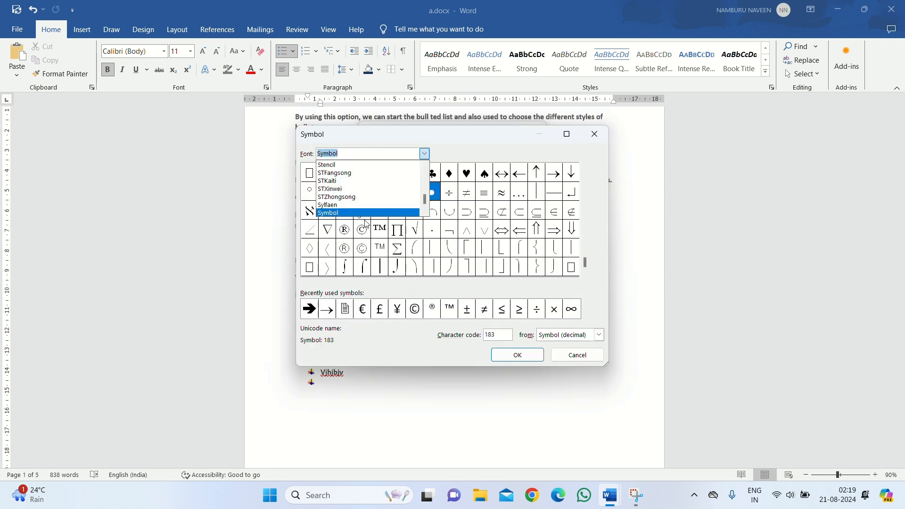
pyautogui.scroll(-9, 375, 189)
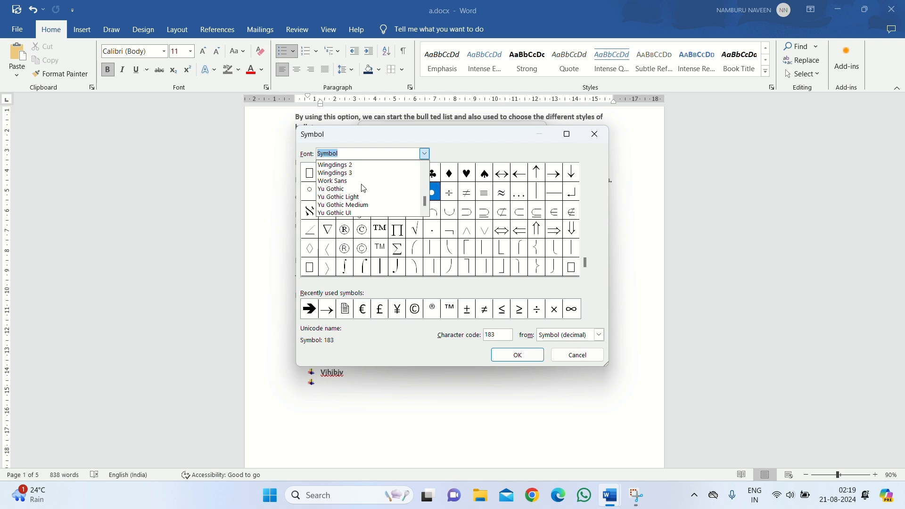
pyautogui.click(362, 169)
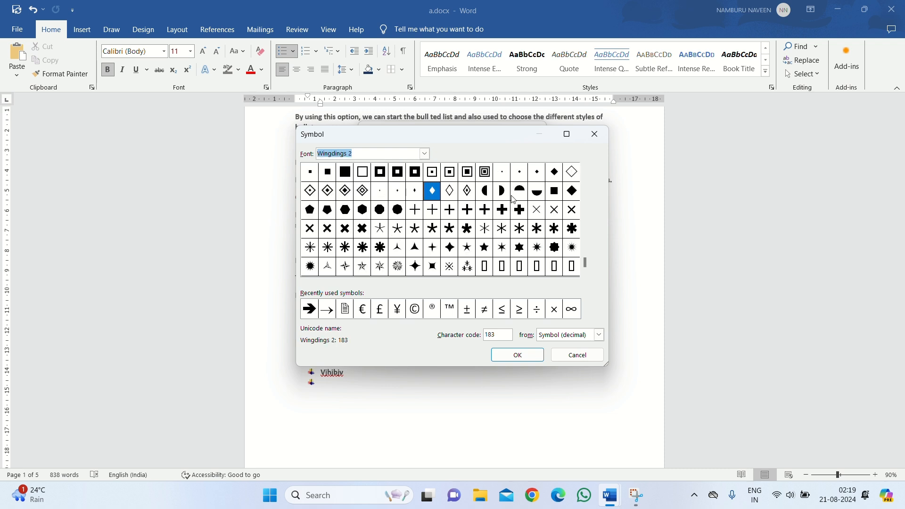
pyautogui.click(381, 267)
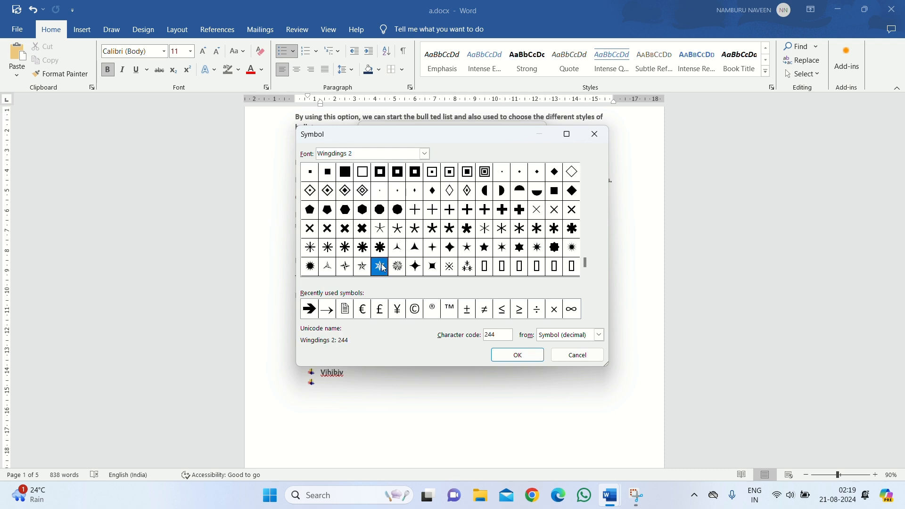
pyautogui.click(517, 354)
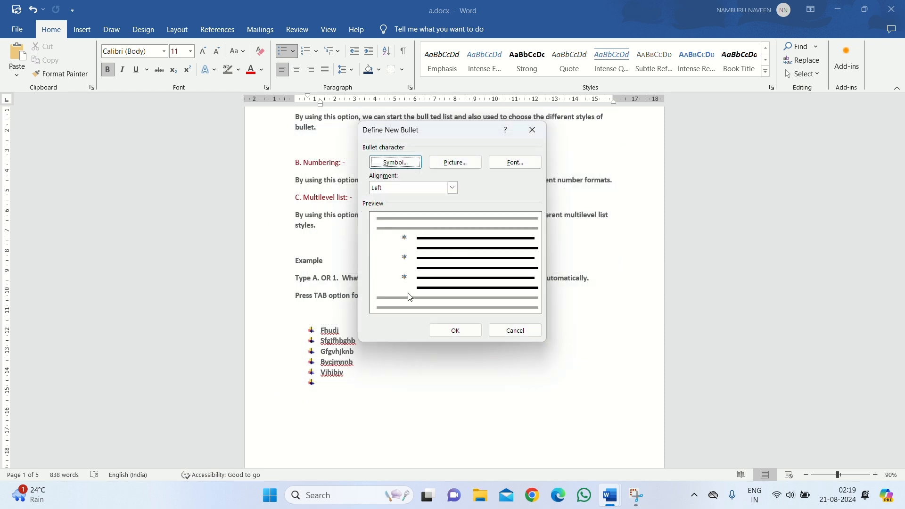
pyautogui.click(453, 331)
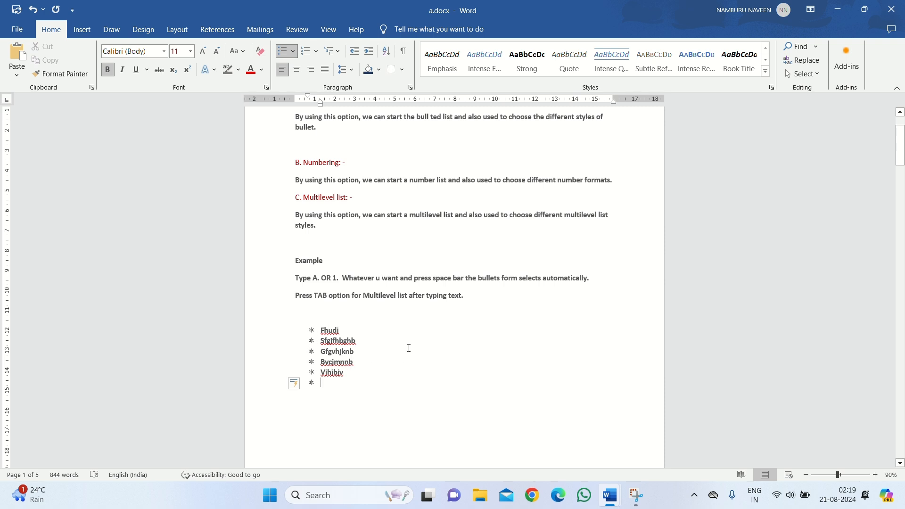
# - Define a new picture bullet from the file 1.jpg in Pictures for the five text items of the list
pyautogui.moveTo(349, 374); pyautogui.dragTo(325, 314)
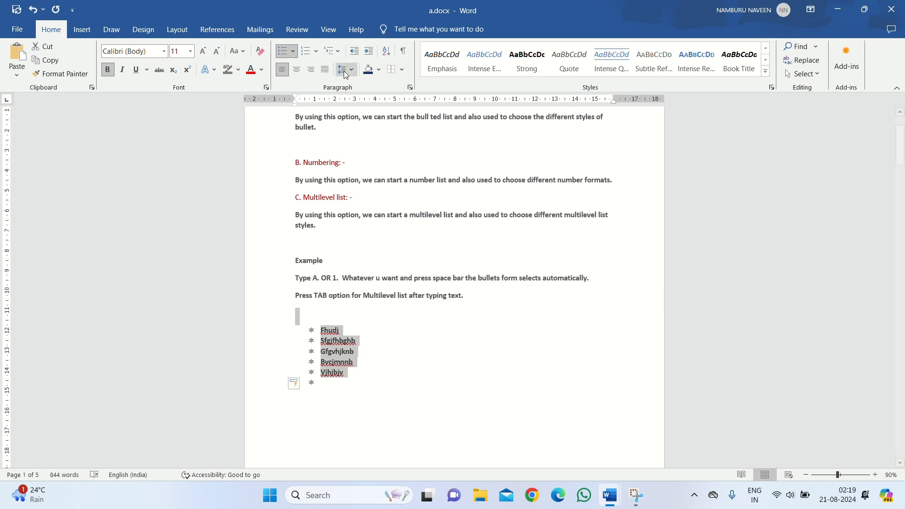
pyautogui.click(293, 52)
pyautogui.click(324, 261)
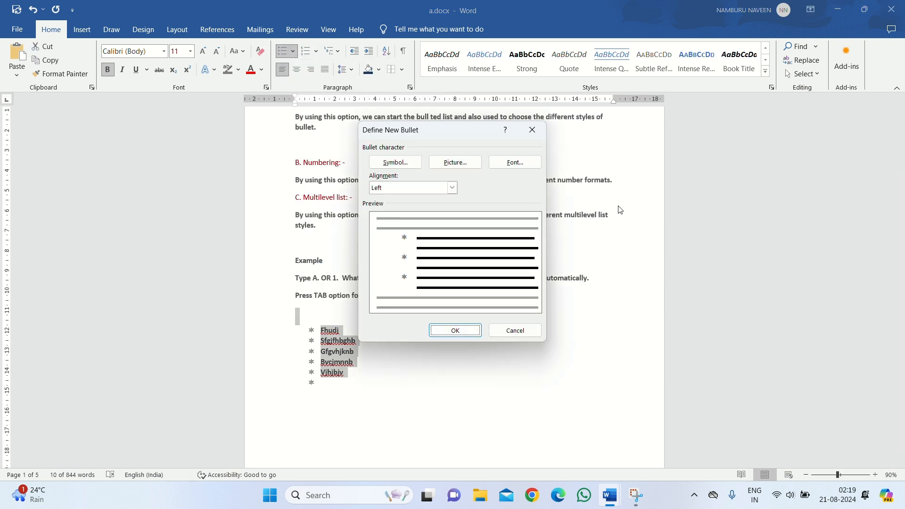
pyautogui.click(458, 163)
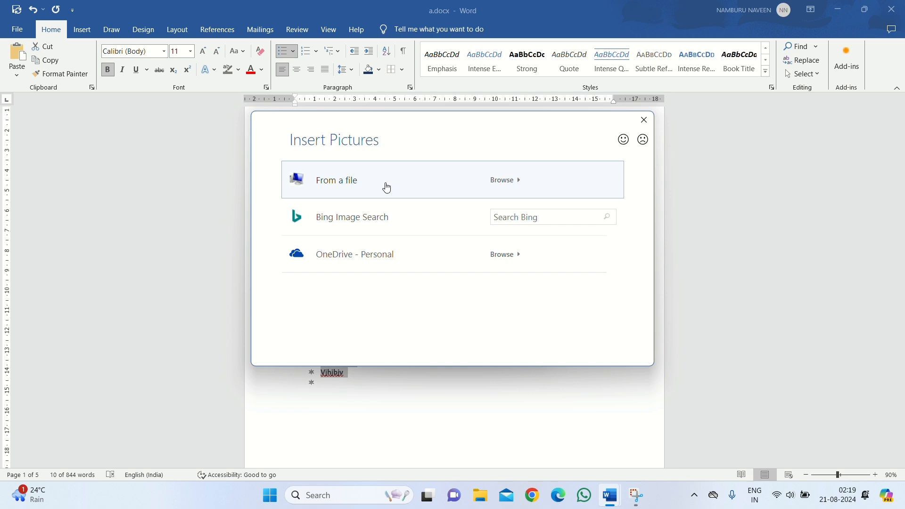
pyautogui.click(387, 188)
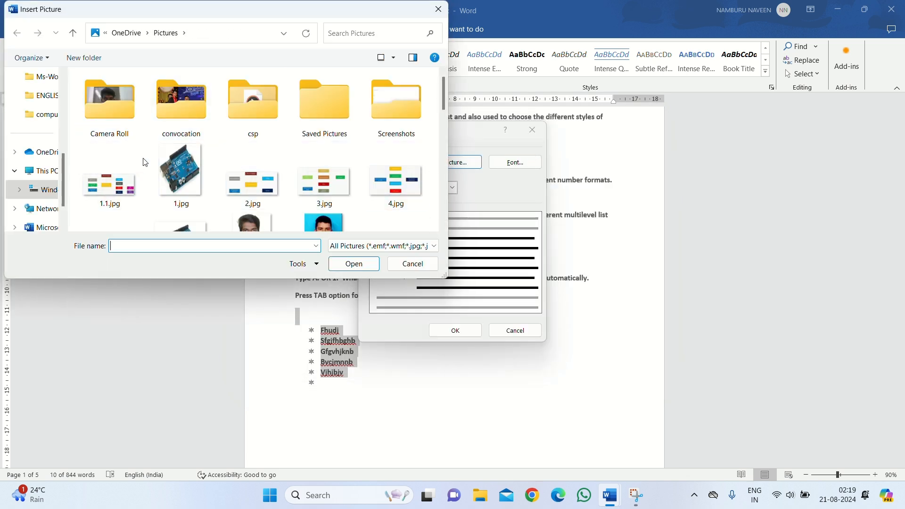
pyautogui.scroll(-3, 197, 179)
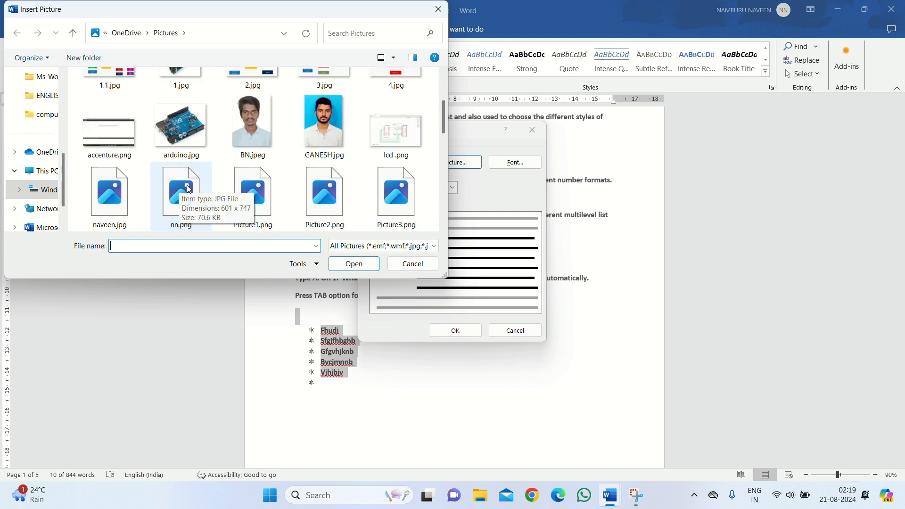
pyautogui.scroll(1, 123, 162)
pyautogui.click(181, 102)
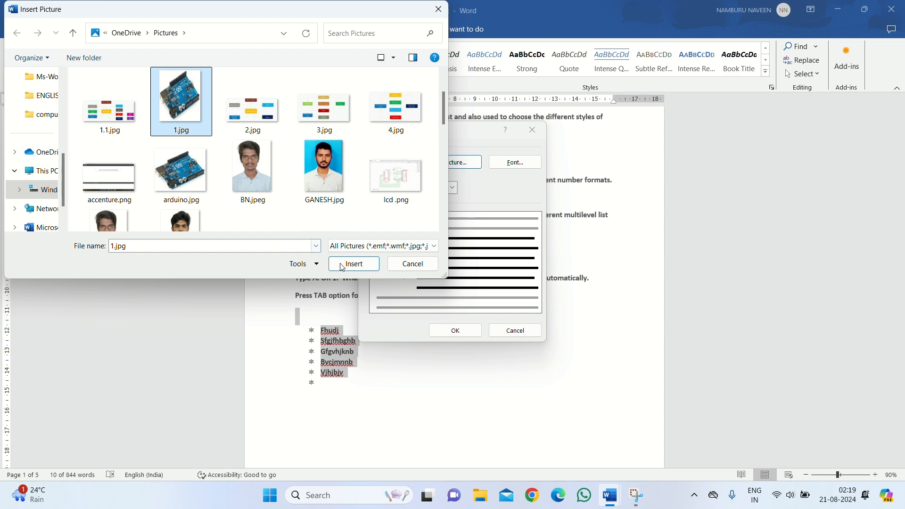
pyautogui.click(369, 266)
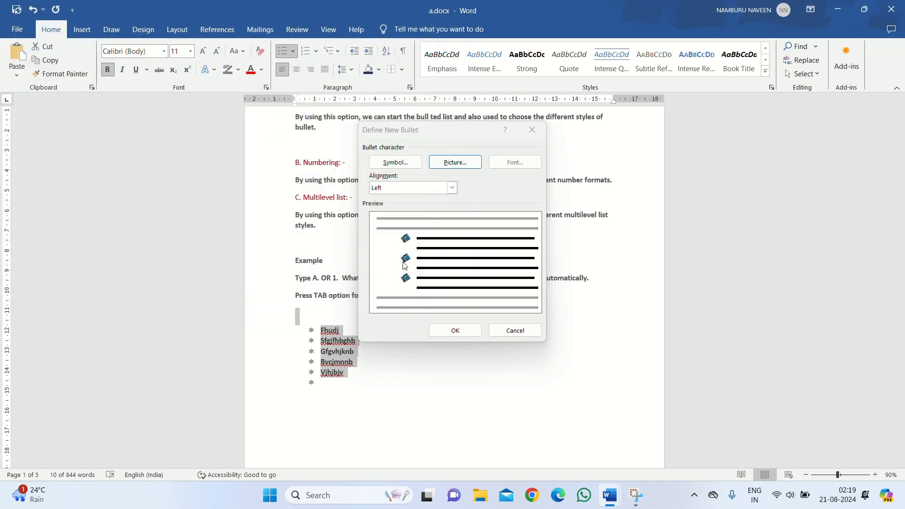
pyautogui.click(455, 331)
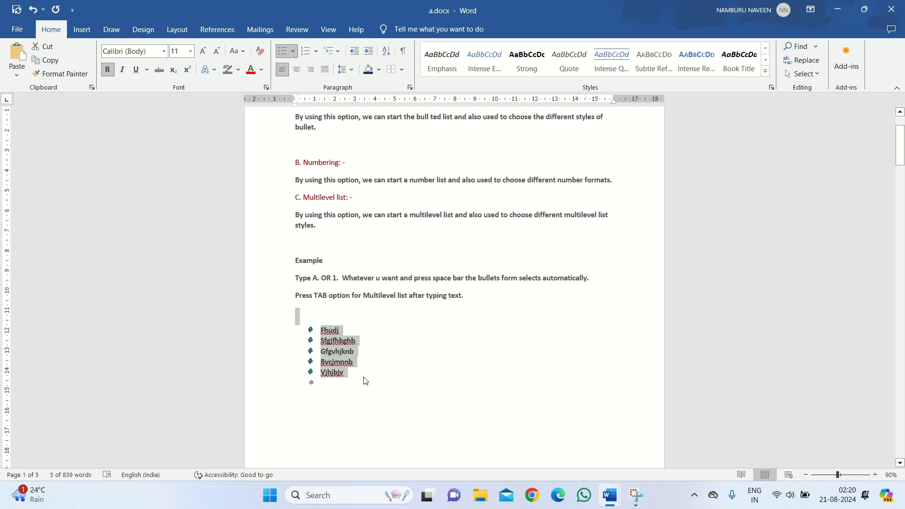
# - Add the items "Vfjncvkjn\", "Bnmnb" and "vn" after the last text item of the picture-bulleted list
pyautogui.click(364, 377)
pyautogui.write('Vfincvkin\\')
pyautogui.press('Return')
pyautogui.write('bnmnb')
pyautogui.press('Return')
pyautogui.write('vn')
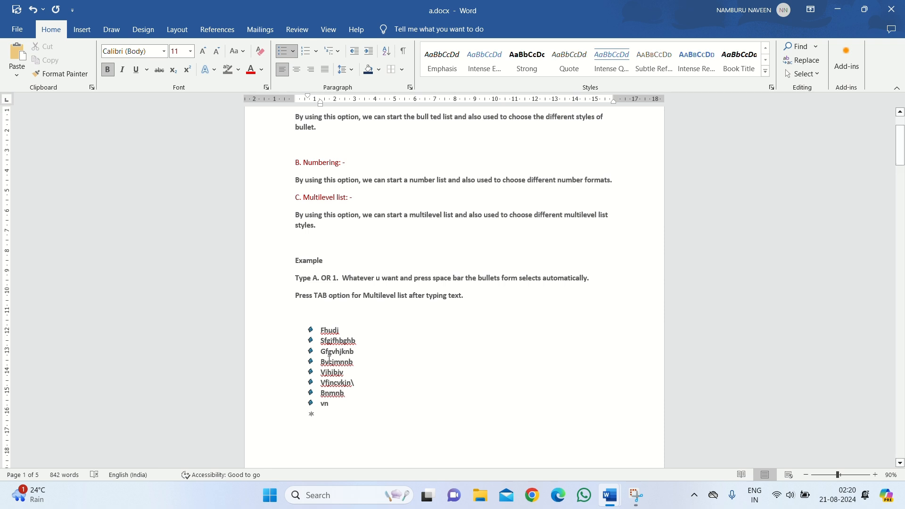
# - Delete the whole picture-bulleted list below the "Press TAB option" line
pyautogui.moveTo(355, 421); pyautogui.dragTo(324, 332)
pyautogui.press('BackSpace')
pyautogui.press('BackSpace')
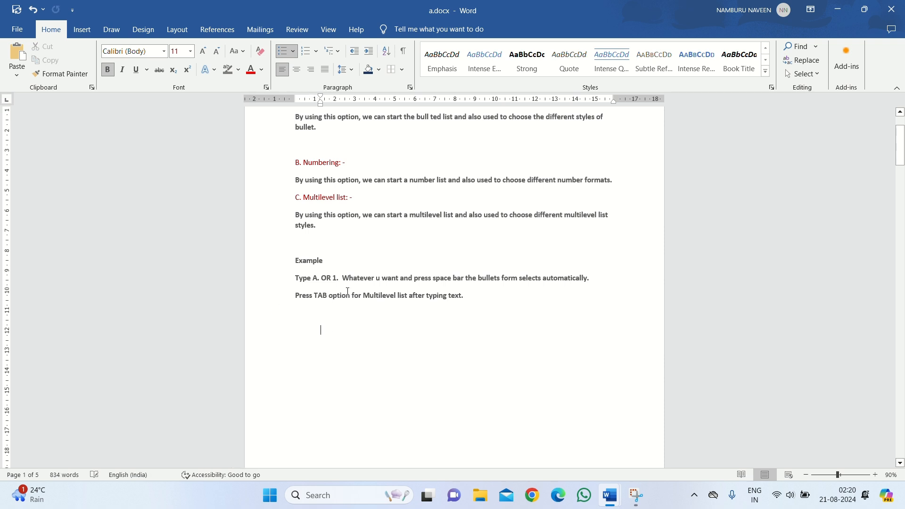
# - Define a new number format with the number style i, ii, iii for the empty line below the "Press TAB option" text
pyautogui.click(316, 52)
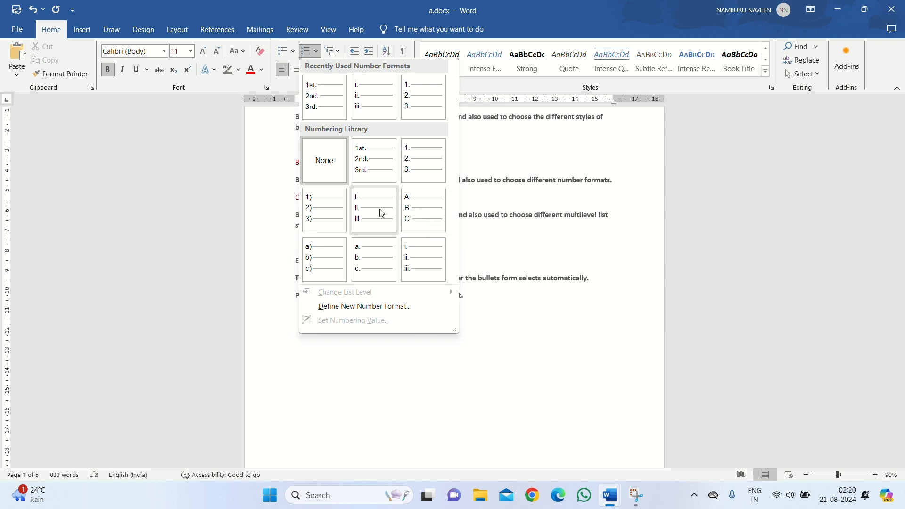
pyautogui.click(369, 306)
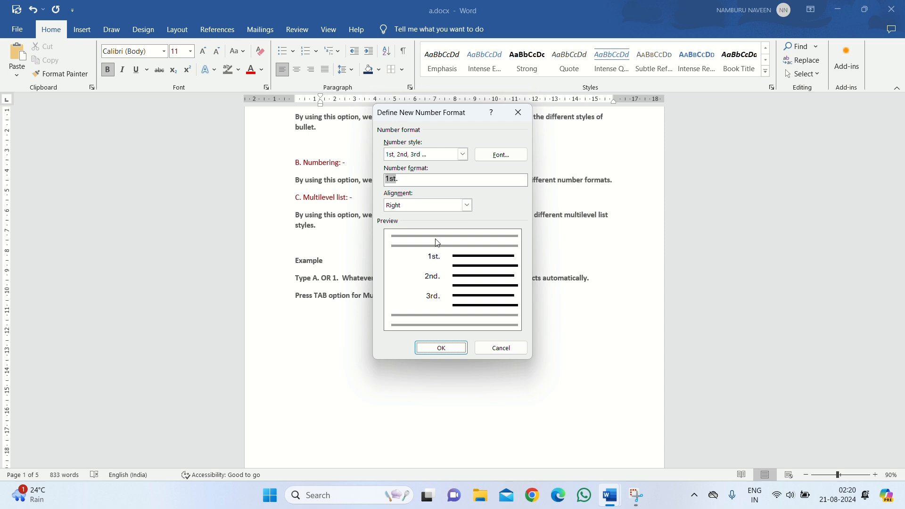
pyautogui.click(462, 156)
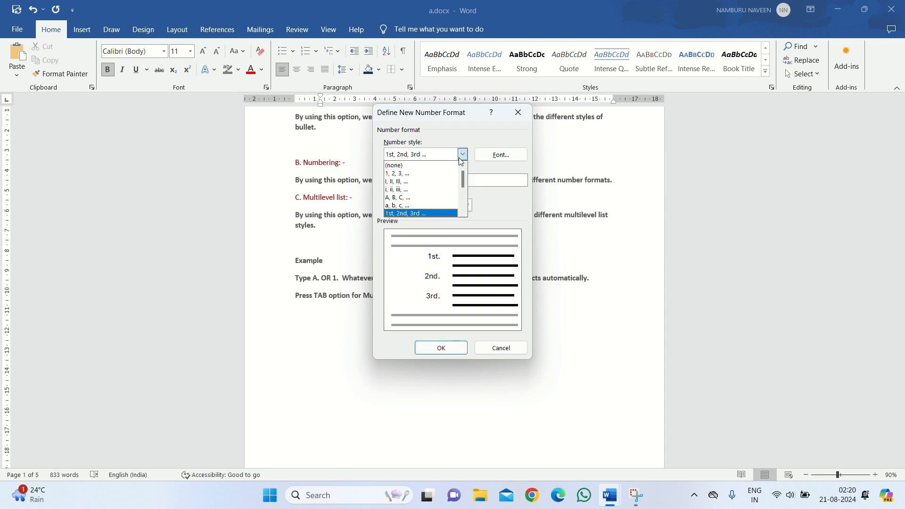
pyautogui.click(404, 190)
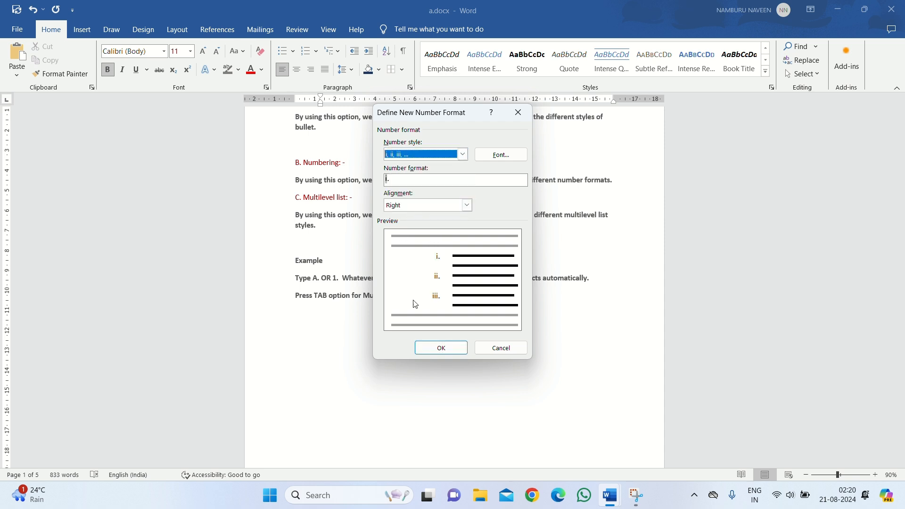
pyautogui.click(435, 347)
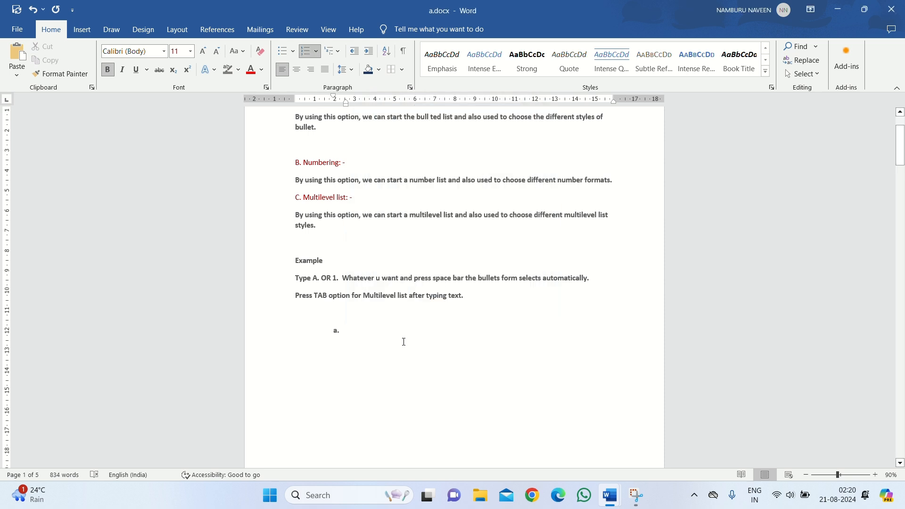
# - Enter the list items Gnknvkccn, Gfklnbkmb and Nbmnbm, leaving a new empty item after them
pyautogui.write('gnknvkccn')
pyautogui.press('Return')
pyautogui.write('gfklnbkmb')
pyautogui.press('Return')
pyautogui.write('nbmnbm')
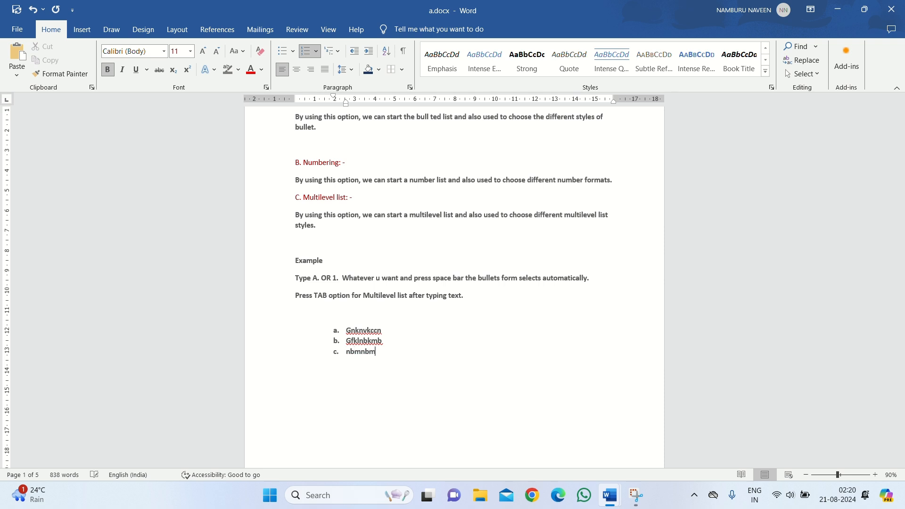
pyautogui.press('Return')
# - Try to apply the 1. 2. 3. number format to the three text items, then delete those items
pyautogui.moveTo(401, 363); pyautogui.dragTo(330, 315)
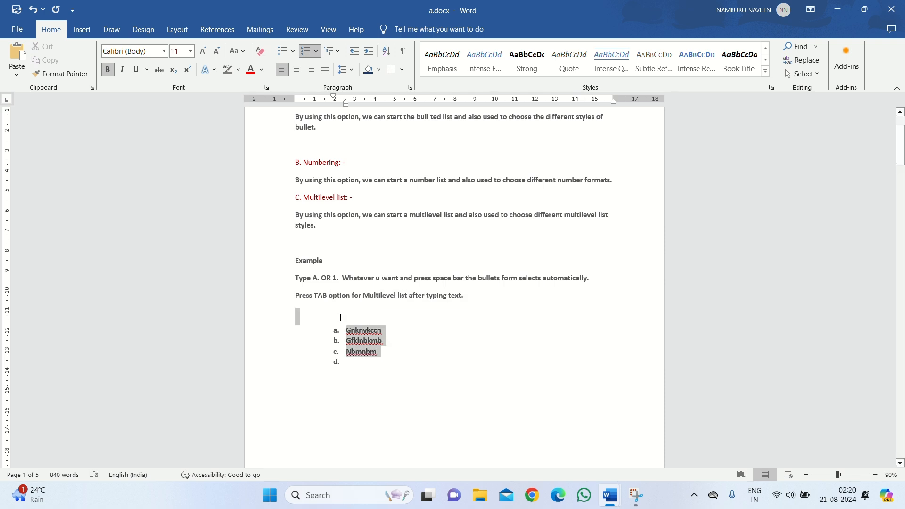
pyautogui.click(316, 51)
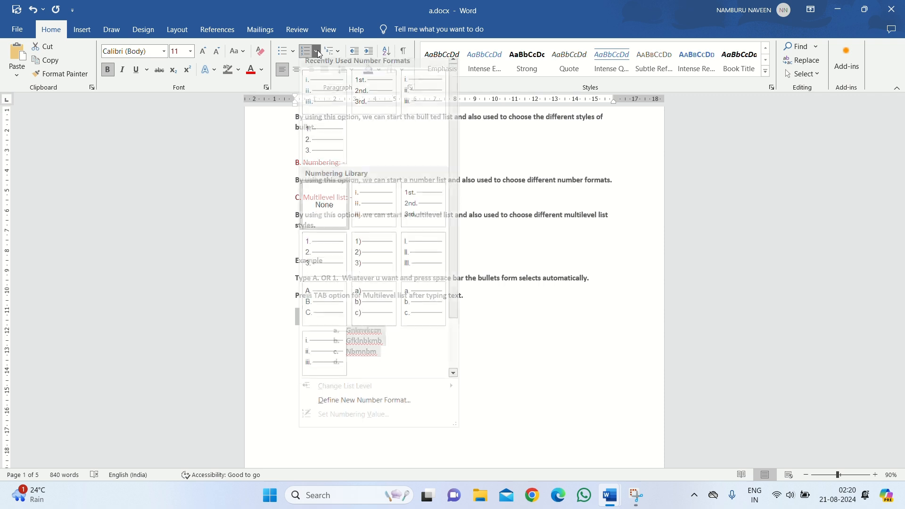
pyautogui.click(339, 153)
pyautogui.click(360, 343)
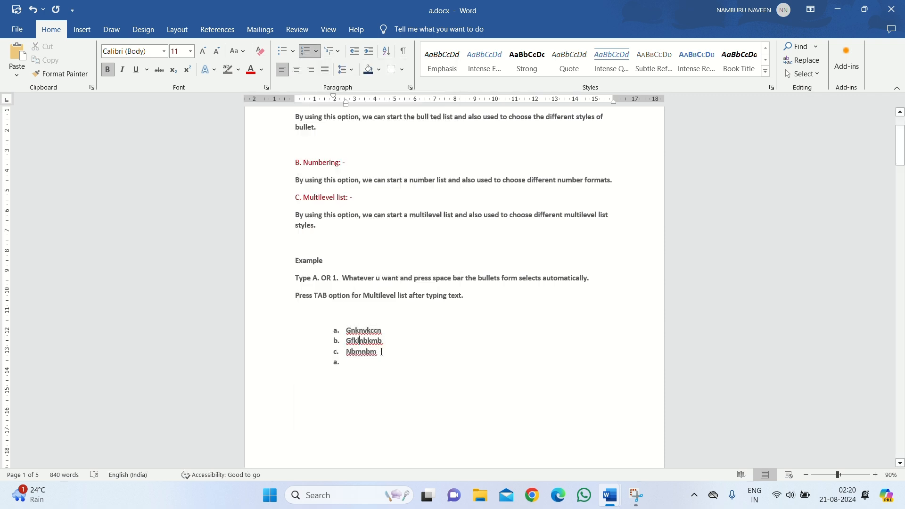
pyautogui.moveTo(381, 351); pyautogui.dragTo(319, 322)
pyautogui.press('Delete')
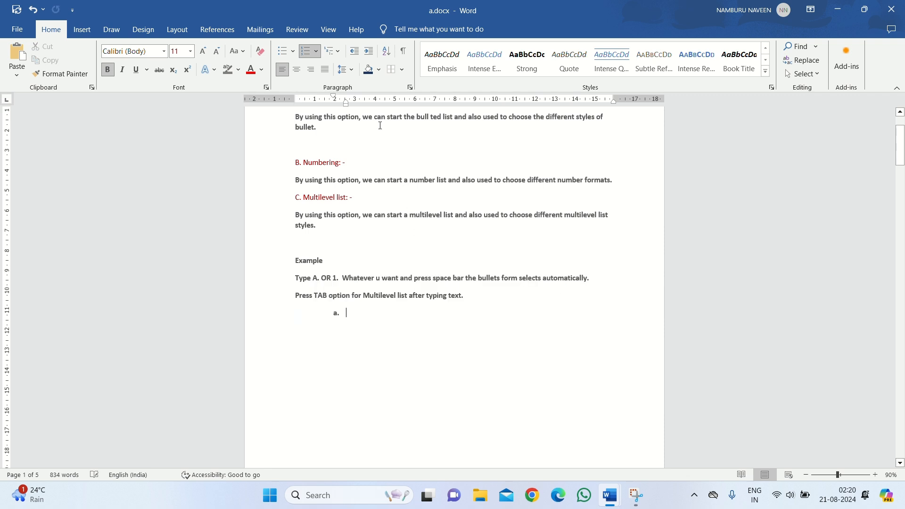
# - Apply the 1. 2. 3. number format to the remaining empty item and enter Dvnjdn as its text
pyautogui.click(316, 51)
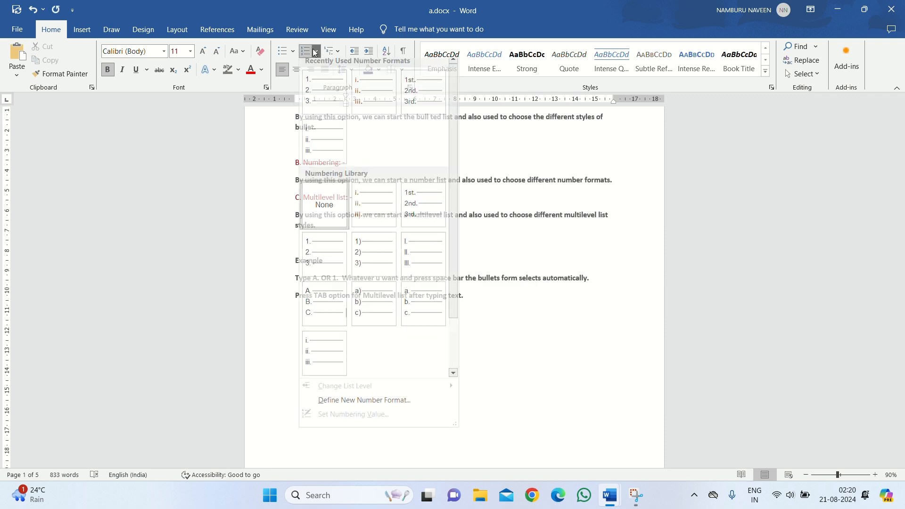
pyautogui.click(316, 111)
pyautogui.write('dvnjdnv')
pyautogui.hotkey('shift', 'Return')
pyautogui.write('vnvbj')
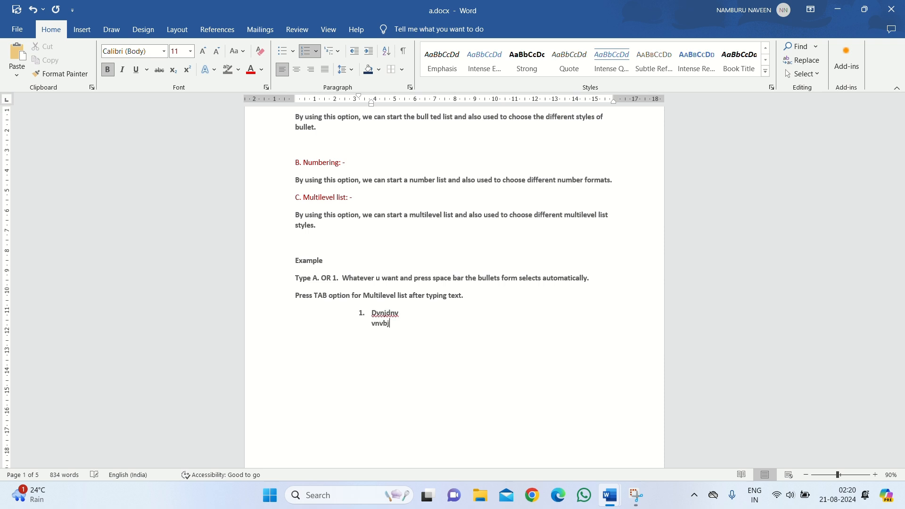
pyautogui.press('BackSpace')
pyautogui.press('BackSpace')
pyautogui.press('BackSpace')
pyautogui.press('BackSpace')
pyautogui.press('Return')
# - Add the items Bnvvjb, Bnjvnb, Fnvnb and Bjnjvn to the numbered list, then end the list
pyautogui.write('Bnvvjb')
pyautogui.press('Return')
pyautogui.write('Bnjvnb')
pyautogui.press('Return')
pyautogui.write('fnvnb')
pyautogui.press('Return')
pyautogui.write('bjnjvn')
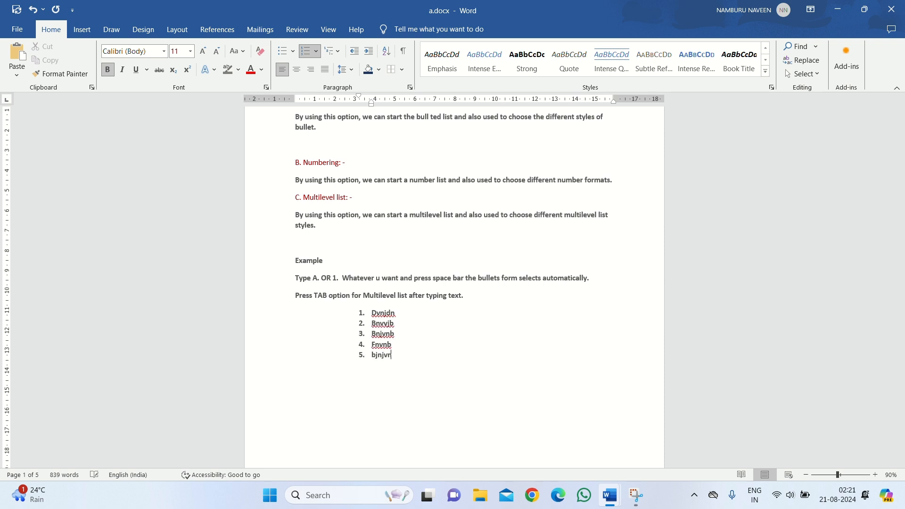
pyautogui.press('Return')
pyautogui.press('Return')
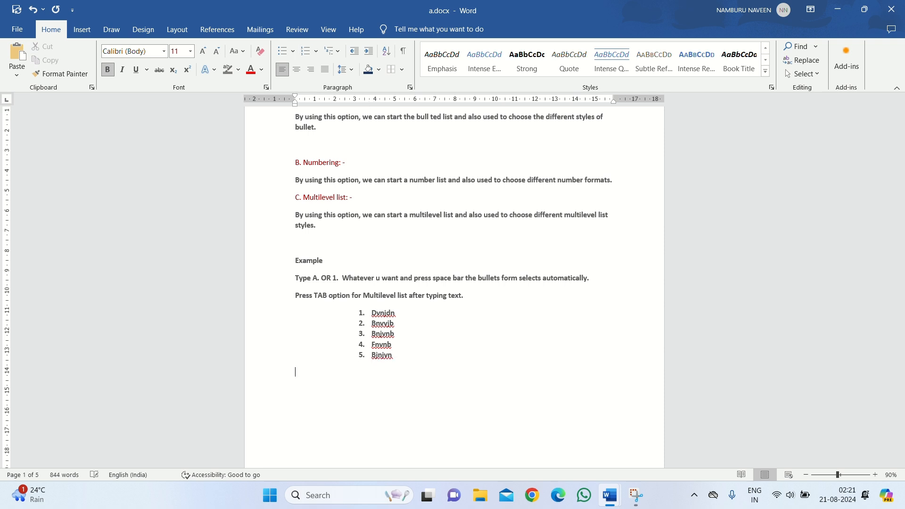
# - Delete the five-item numbered list
pyautogui.scroll(3, 417, 321)
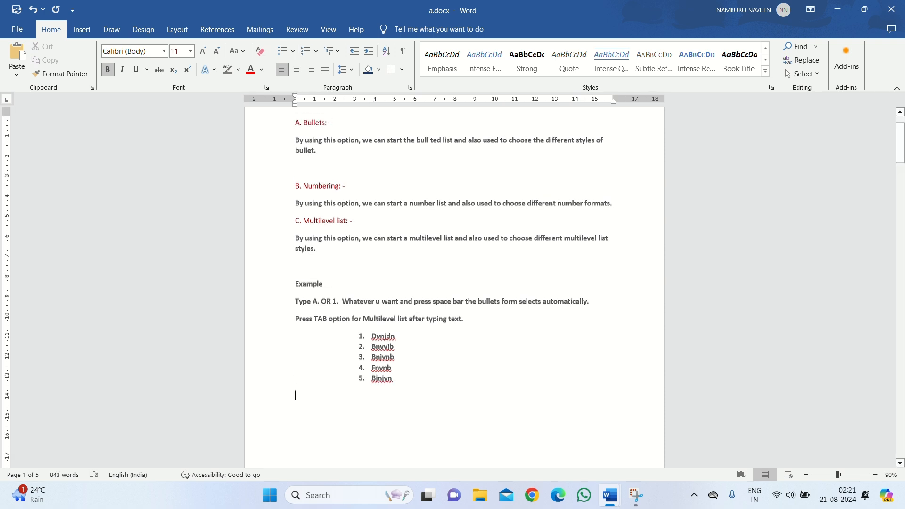
pyautogui.moveTo(397, 444); pyautogui.dragTo(354, 373)
pyautogui.click(394, 410)
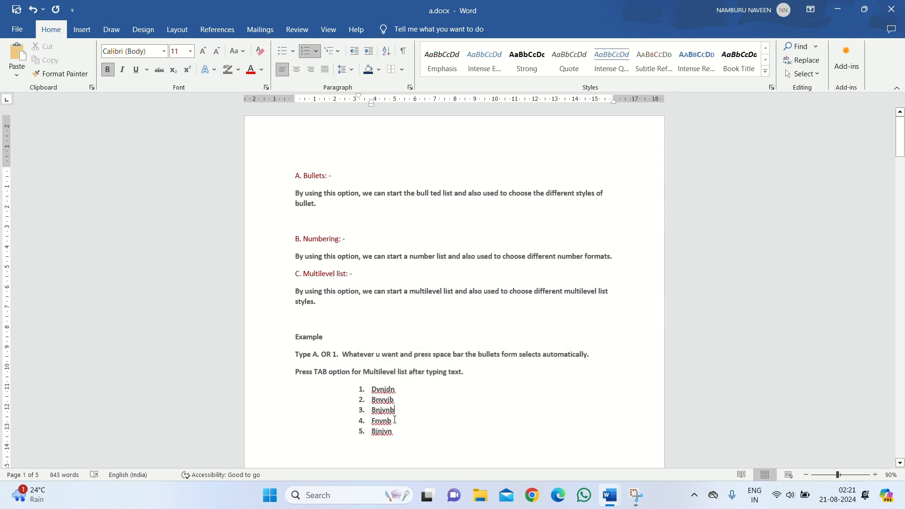
pyautogui.moveTo(394, 433); pyautogui.dragTo(370, 390)
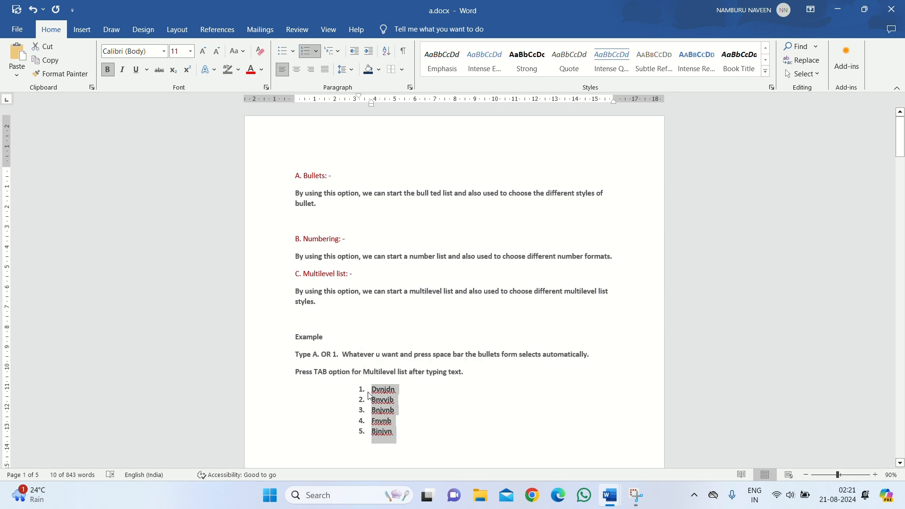
pyautogui.press('BackSpace')
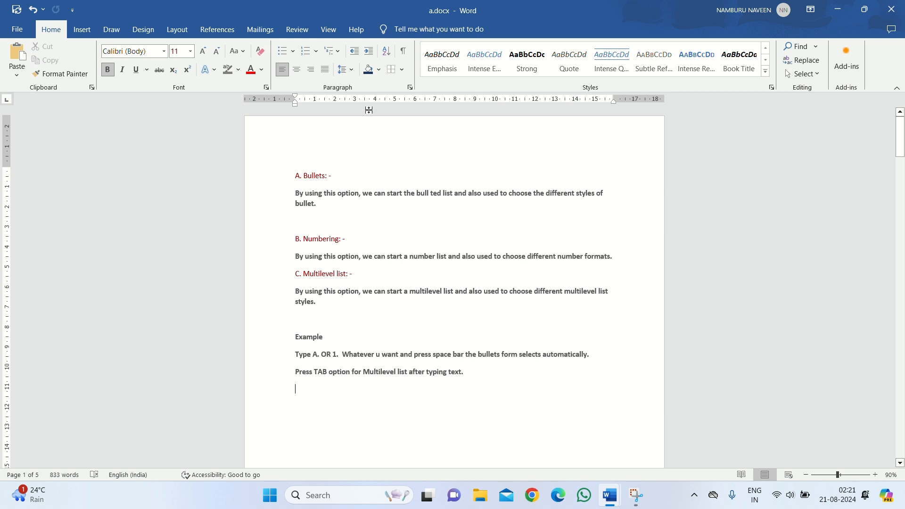
# - Start a multilevel list in the 1. a. i. style with the item Fjvvkmkv and the second-level item Bbjvnbkjnj
pyautogui.click(333, 51)
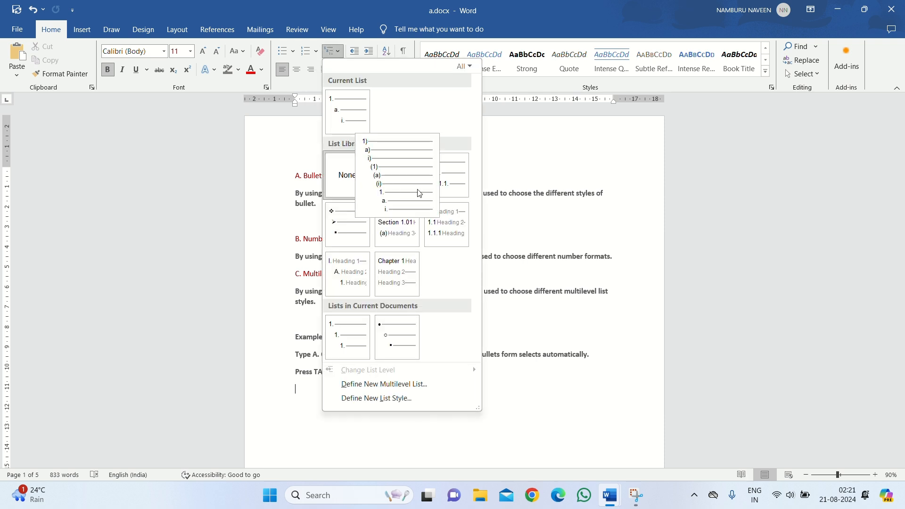
pyautogui.click(348, 111)
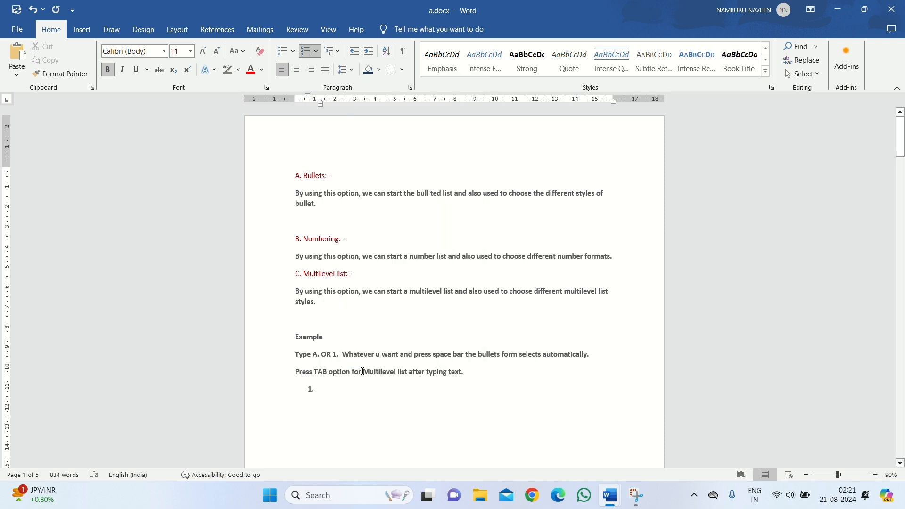
pyautogui.write('fjvvkmkv')
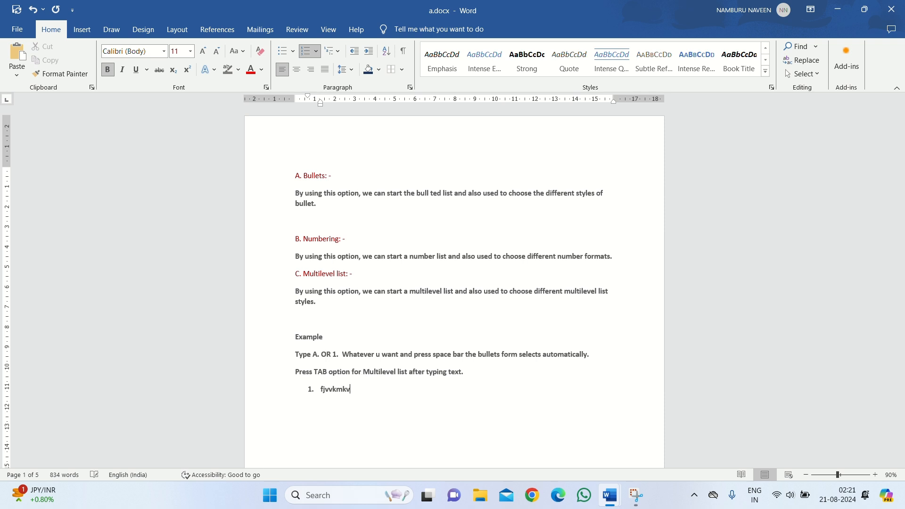
pyautogui.press('Return')
pyautogui.press('Tab')
pyautogui.write('bbjvnbkjnj')
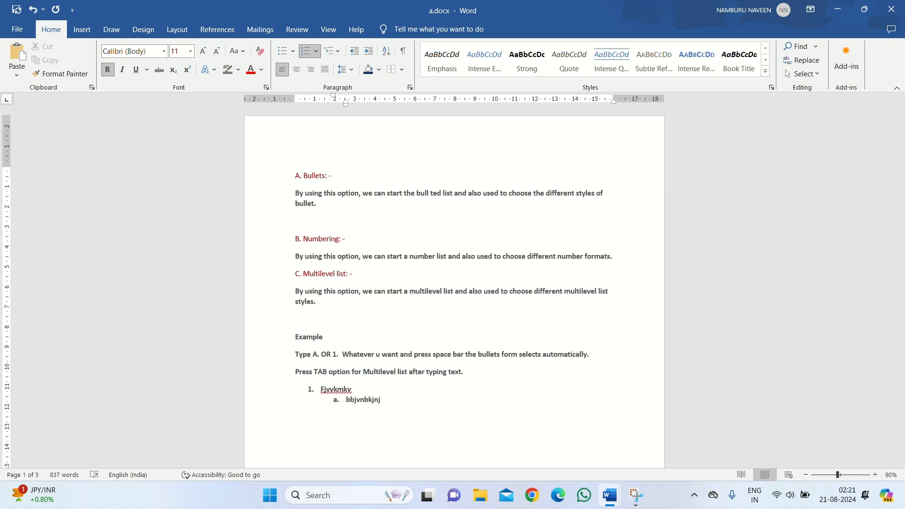
# - Add the second-level item Jnvjcnv with the third-level items Uvujhbj and Ghvvh beneath it
pyautogui.press('Return')
pyautogui.write('Jnvjcnv')
pyautogui.press('Return')
pyautogui.press('Tab')
pyautogui.write('Uvujhbi')
pyautogui.press('Return')
pyautogui.write('ghvvh')
# - Add the fourth-level items Bnbvb, Vbvcv, Vcncm and cnvn below Ghvvh
pyautogui.press('Return')
pyautogui.press('Tab')
pyautogui.write('bnbvb')
pyautogui.press('Return')
pyautogui.write('vbvcv')
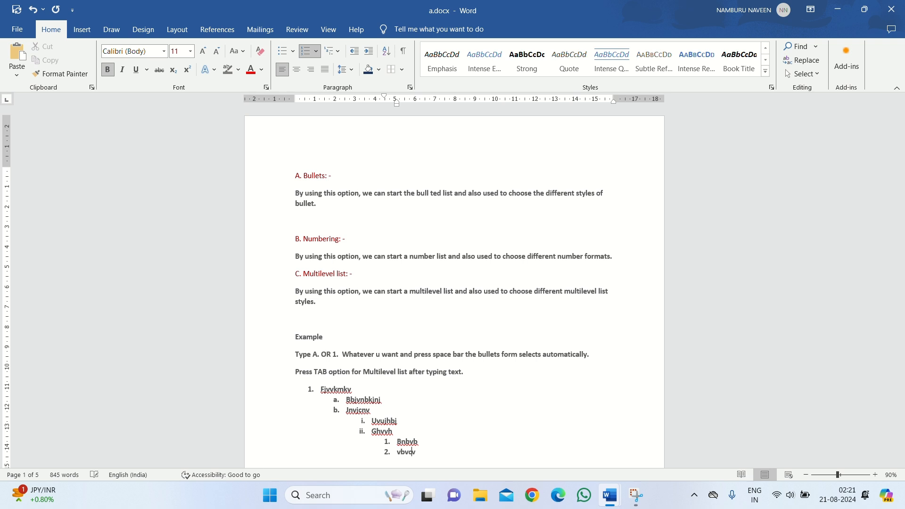
pyautogui.press('Return')
pyautogui.write('vcncm')
pyautogui.press('Return')
pyautogui.write('cnvn')
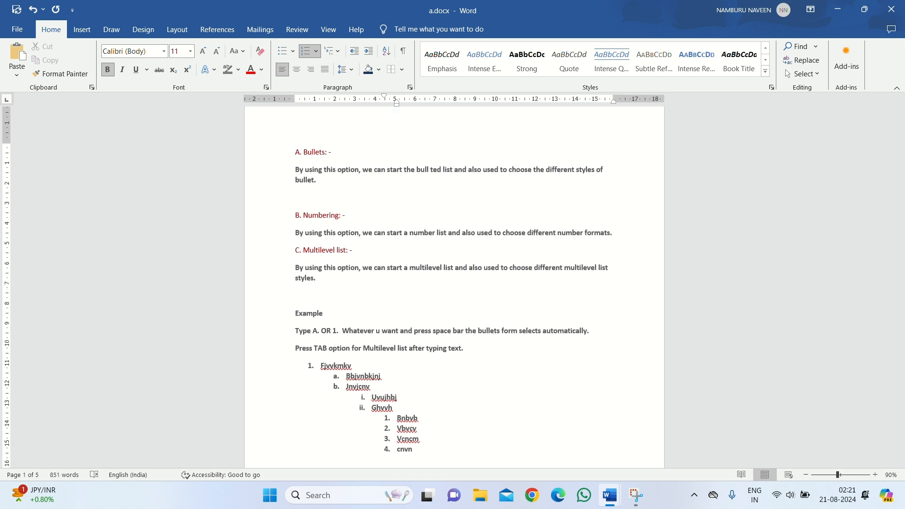
# - Change the whole multilevel list to the bulleted style among the current document's lists, then delete the list
pyautogui.moveTo(415, 452); pyautogui.dragTo(324, 366)
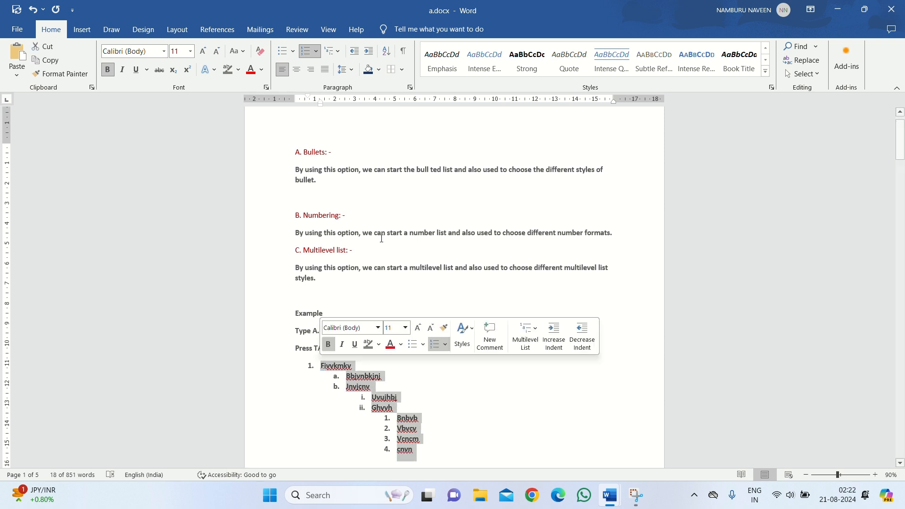
pyautogui.click(338, 51)
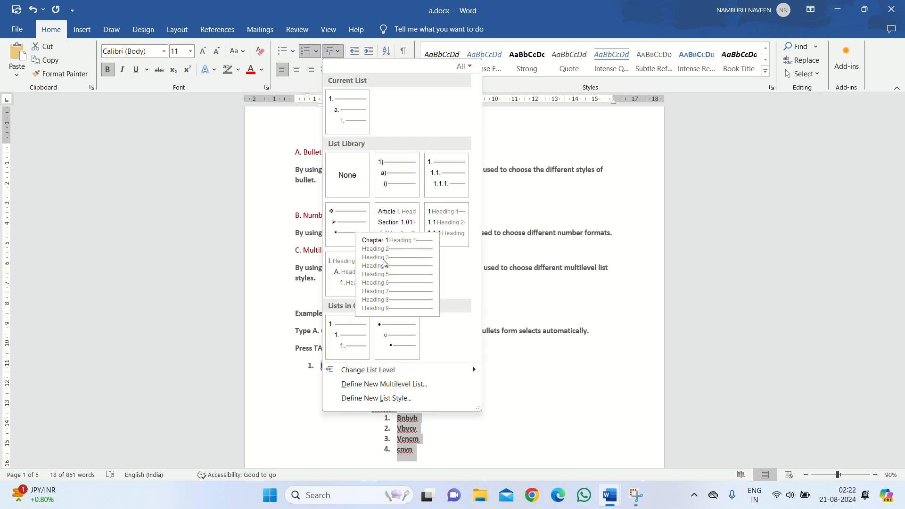
pyautogui.click(397, 337)
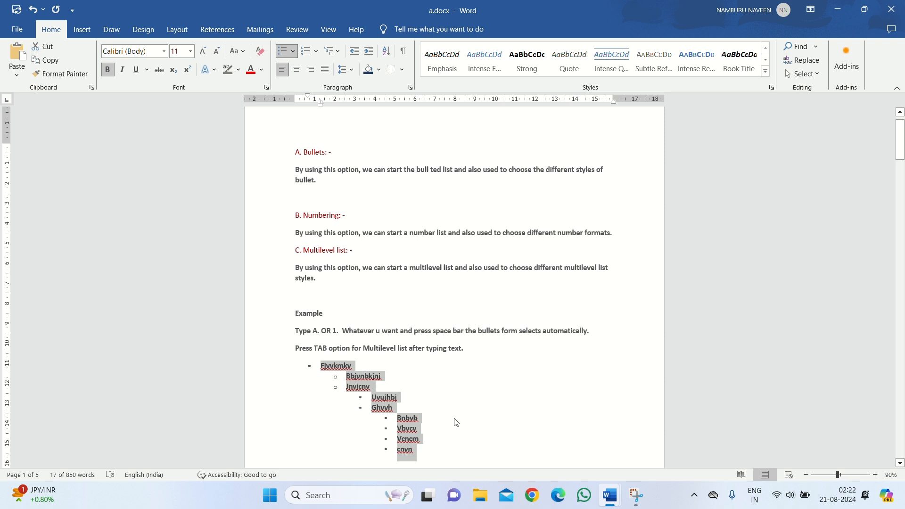
pyautogui.press('BackSpace')
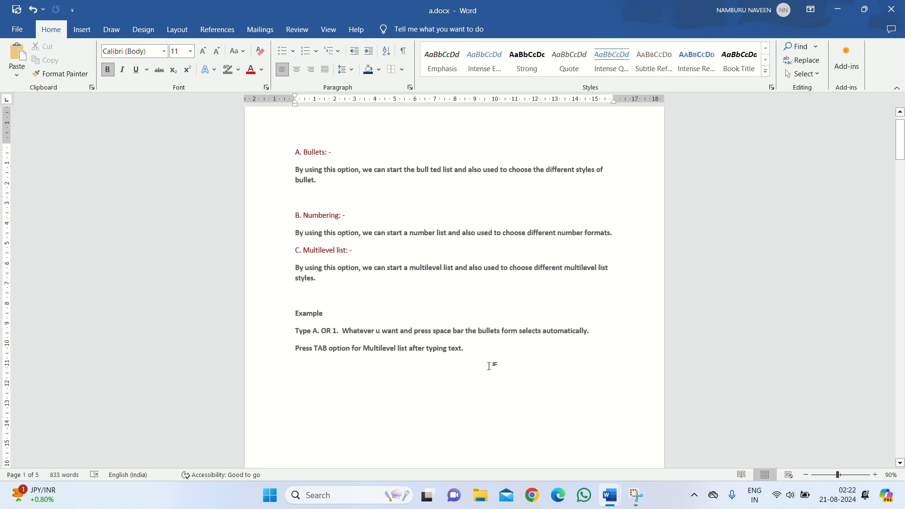
# - Below the empty line, start an automatic list with "a." and enter the items Gvnfjnv and giv
pyautogui.press('Return')
pyautogui.write('a. ')
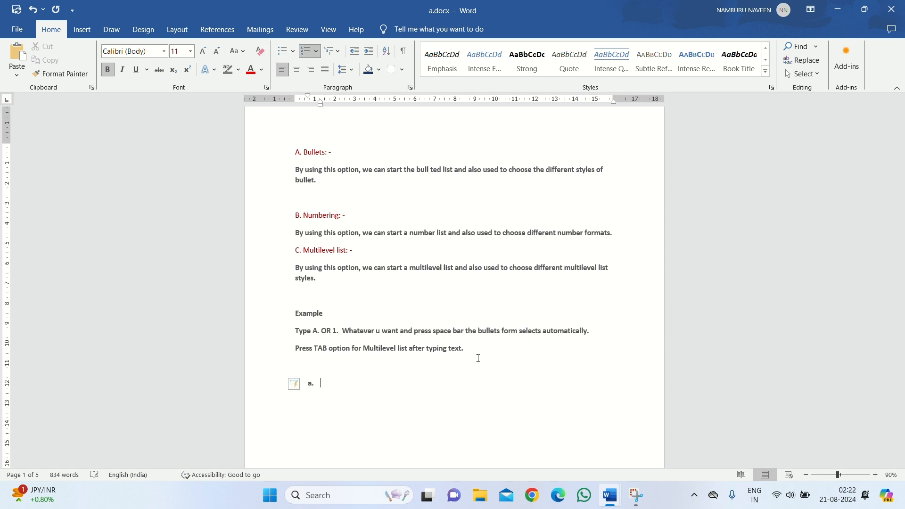
pyautogui.write('gvnfjnv')
pyautogui.press('Return')
pyautogui.write('giv')
pyautogui.press('Return')
# - Remove the lettered list and start an automatic numbered list with "1." in its place
pyautogui.press('BackSpace')
pyautogui.press('BackSpace')
pyautogui.press('BackSpace')
pyautogui.press('BackSpace')
pyautogui.press('BackSpace')
pyautogui.press('BackSpace')
pyautogui.press('BackSpace')
pyautogui.press('BackSpace')
pyautogui.press('BackSpace')
pyautogui.press('BackSpace')
pyautogui.press('BackSpace')
pyautogui.press('BackSpace')
pyautogui.press('BackSpace')
pyautogui.press('BackSpace')
pyautogui.press('BackSpace')
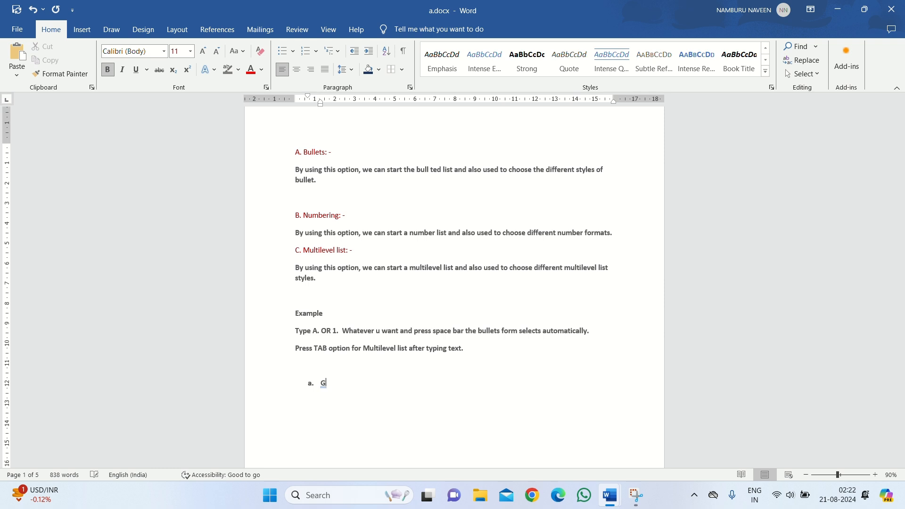
pyautogui.press('BackSpace')
pyautogui.write('1.')
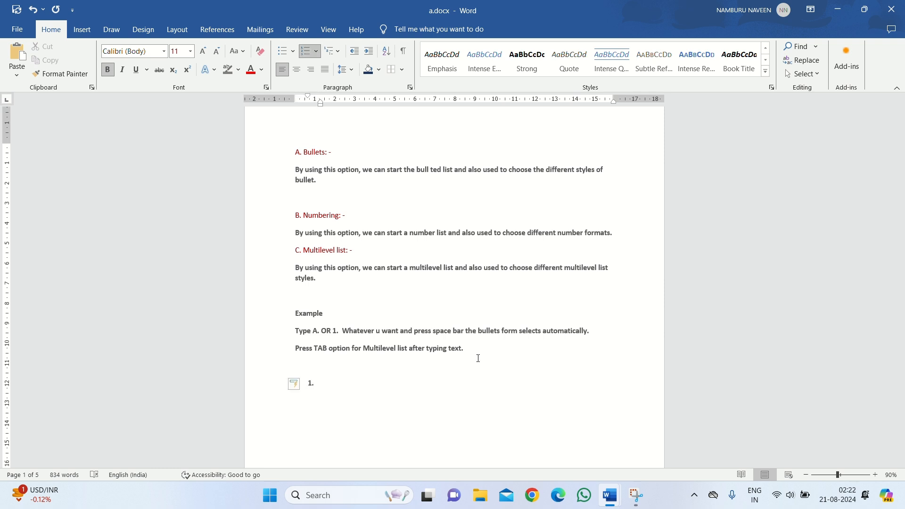
# - Fill the numbered list below the TAB instruction with three items: gfjgnm, kfnbjnfbj and jnbj
pyautogui.click(304, 385)
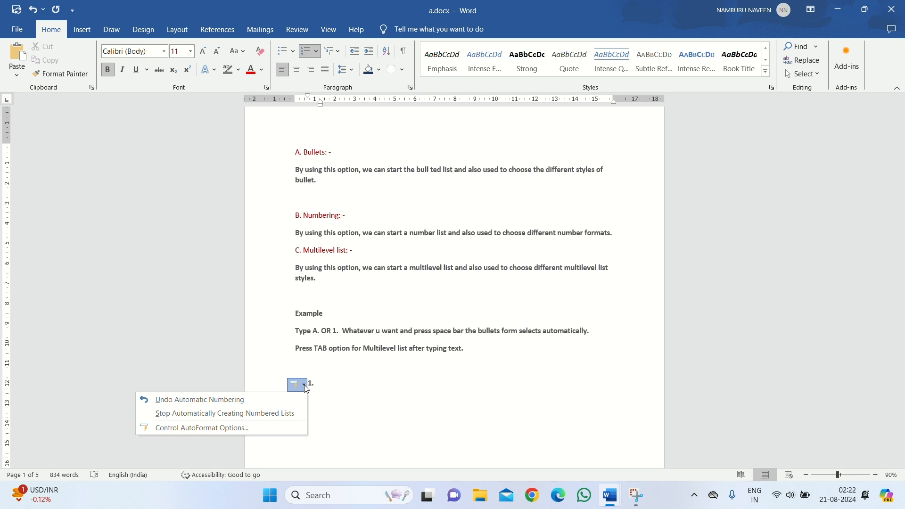
pyautogui.click(304, 385)
pyautogui.write('gfjgnm')
pyautogui.press('Return')
pyautogui.write('kfnbjnfbj')
pyautogui.press('Return')
pyautogui.write('jnbj')
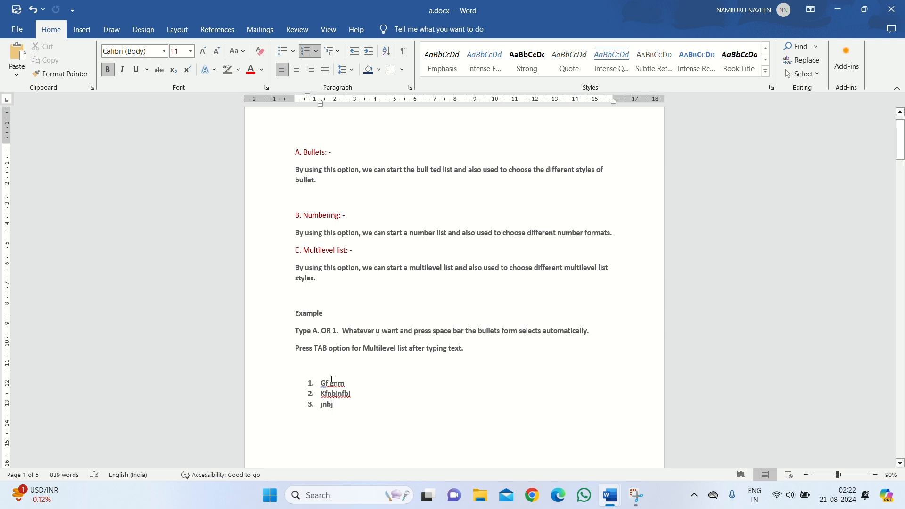
# - Add the second-level item mbvnbvn under the third list item, with third-level items hbjbhhhb and hbjhb beneath it
pyautogui.press('Return')
pyautogui.press('Tab')
pyautogui.write('mbvnbvn')
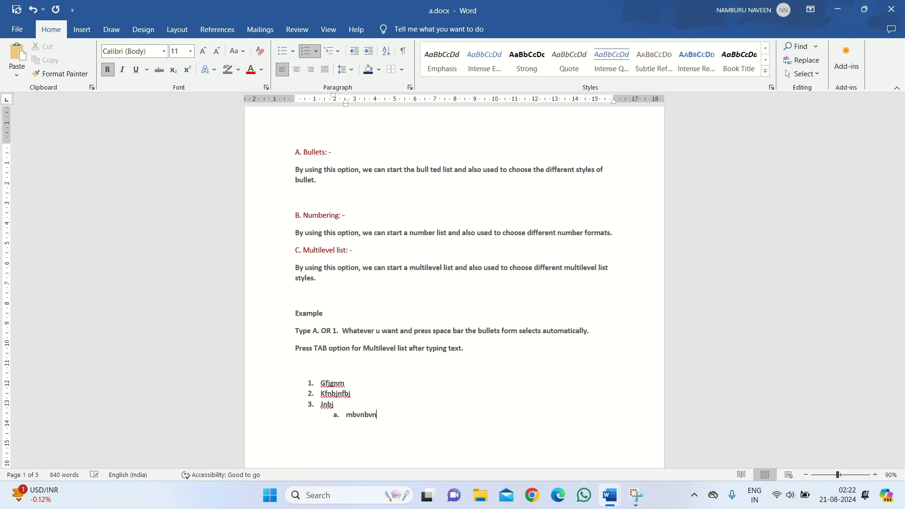
pyautogui.press('Return')
pyautogui.press('Tab')
pyautogui.write('hbjbhhhb')
pyautogui.press('Return')
pyautogui.write('hbjhb')
# - Add the fourth-level item gbhbhb and the fifth-level item hhbjmhn, and start another fifth-level item
pyautogui.press('Return')
pyautogui.press('Tab')
pyautogui.write('gbhbhb')
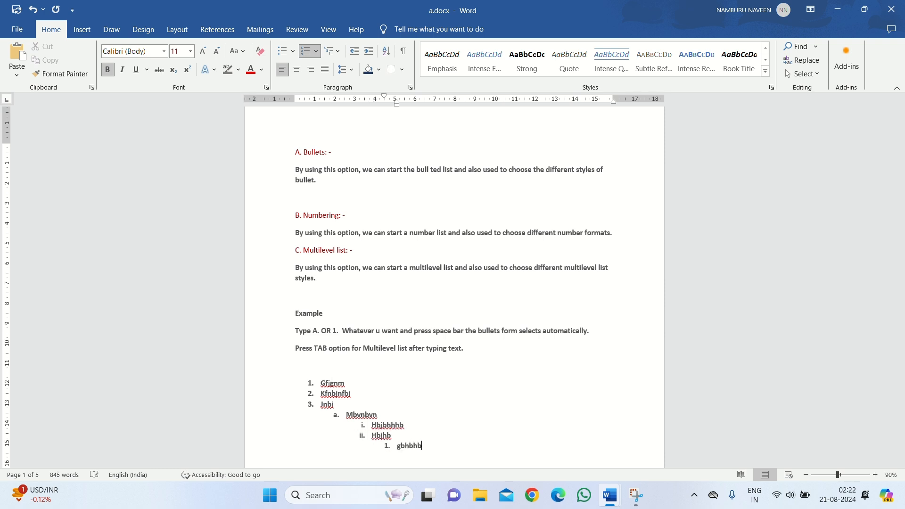
pyautogui.press('Return')
pyautogui.press('Tab')
pyautogui.write('hhbjmhn')
pyautogui.press('Return')
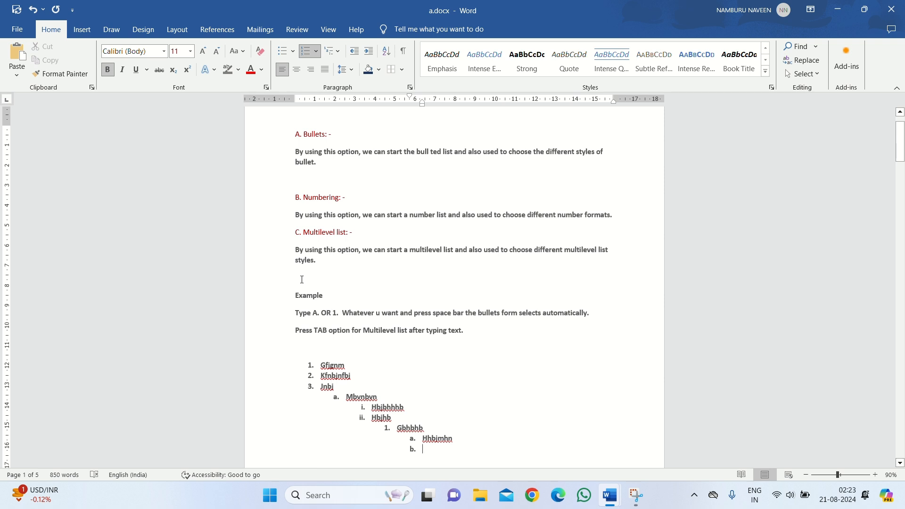
# - Delete the whole sample multilevel list, leaving a blank line without numbering below the TAB instruction
pyautogui.scroll(-3, 399, 338)
pyautogui.moveTo(466, 366); pyautogui.dragTo(289, 290)
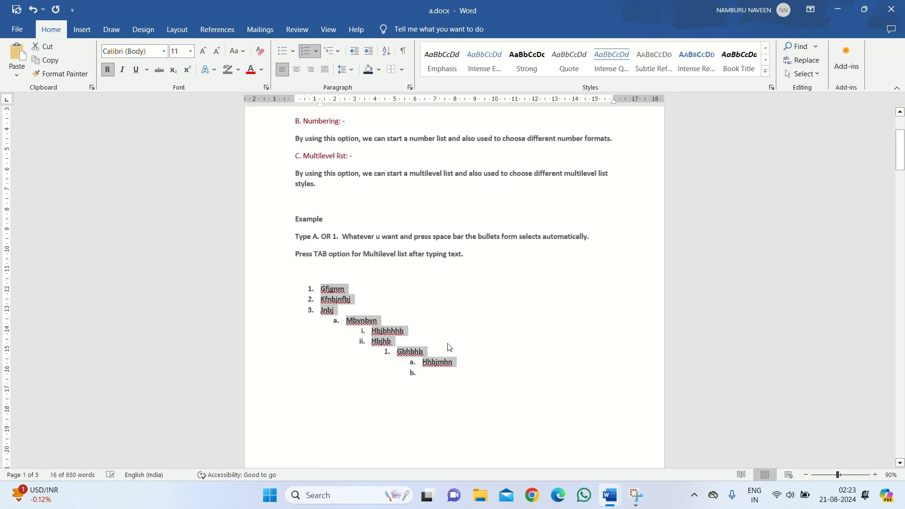
pyautogui.press('BackSpace')
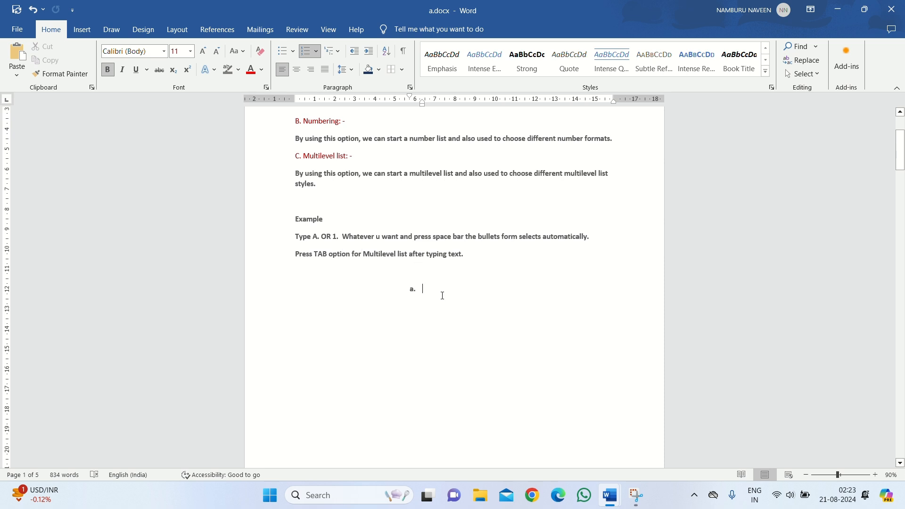
pyautogui.hotkey('ctrl', 'z')
pyautogui.hotkey('ctrl', 'z')
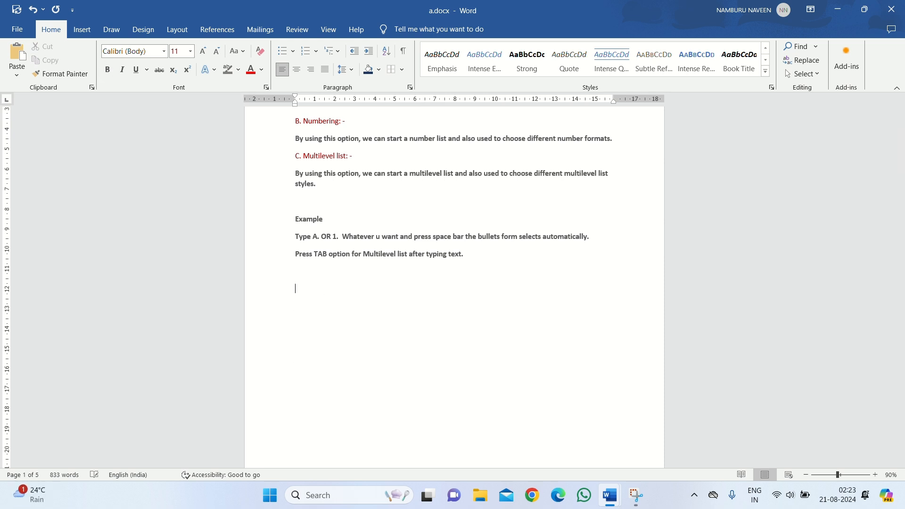
# - Enter the left-aligned sample text "kighnbjngnjnvcbjncjmnj" on a blank line below the Align text right section on page 2
pyautogui.scroll(-10, 415, 376)
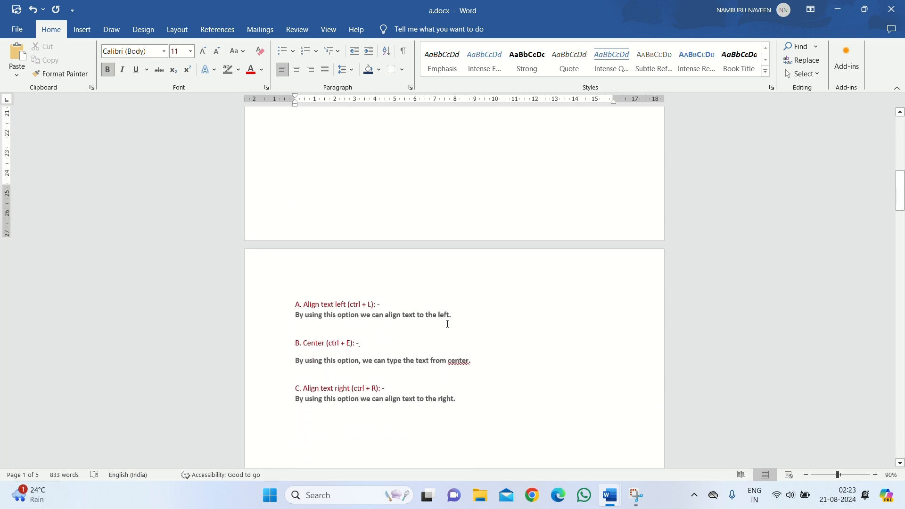
pyautogui.scroll(-5, 446, 330)
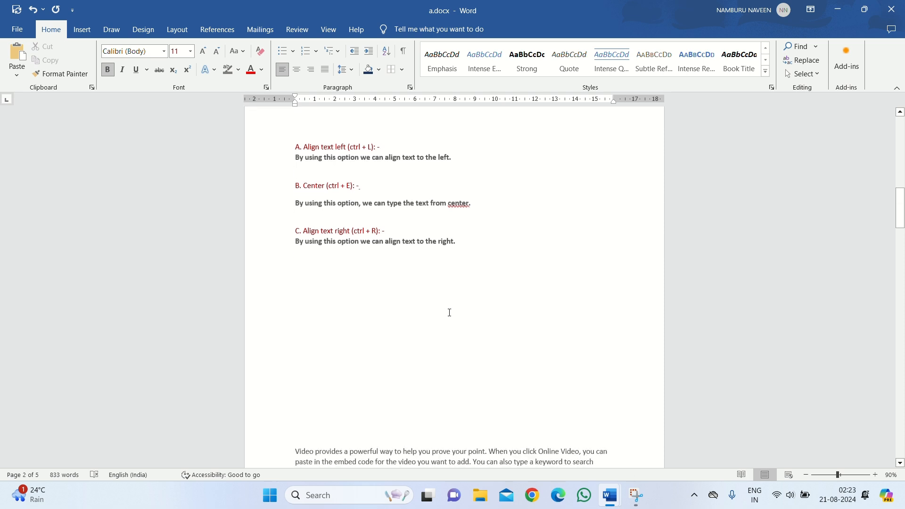
pyautogui.scroll(-2, 461, 307)
pyautogui.click(395, 242)
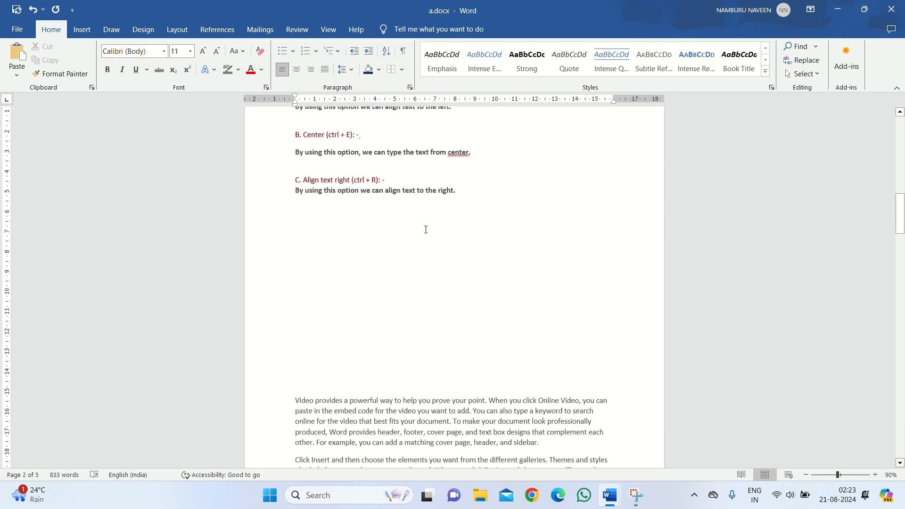
pyautogui.scroll(2, 430, 240)
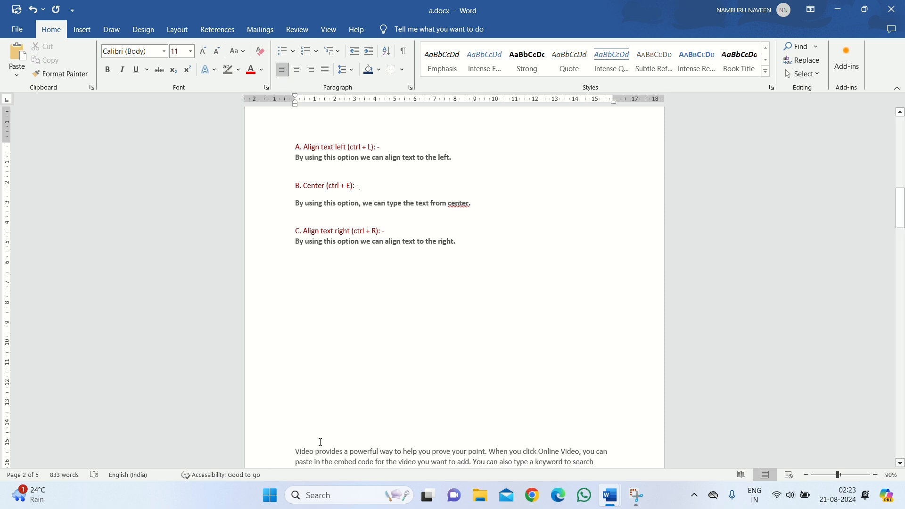
pyautogui.write('kighnbjngnjnvcbjncjmnj')
# - Delete the left-aligned sample text and enter the centered text "jfngnfnjnjfnvjfjjfjfjnf" on the blank line instead
pyautogui.click(287, 295)
pyautogui.press('BackSpace')
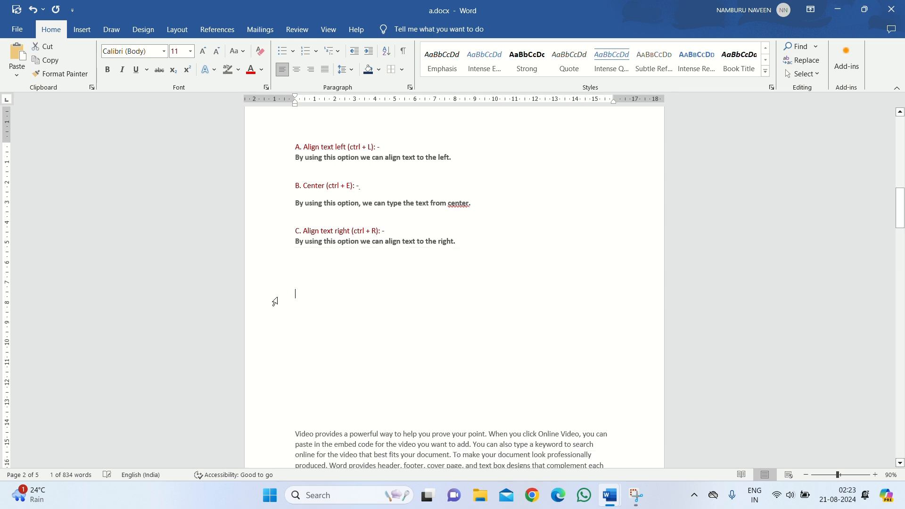
pyautogui.click(295, 70)
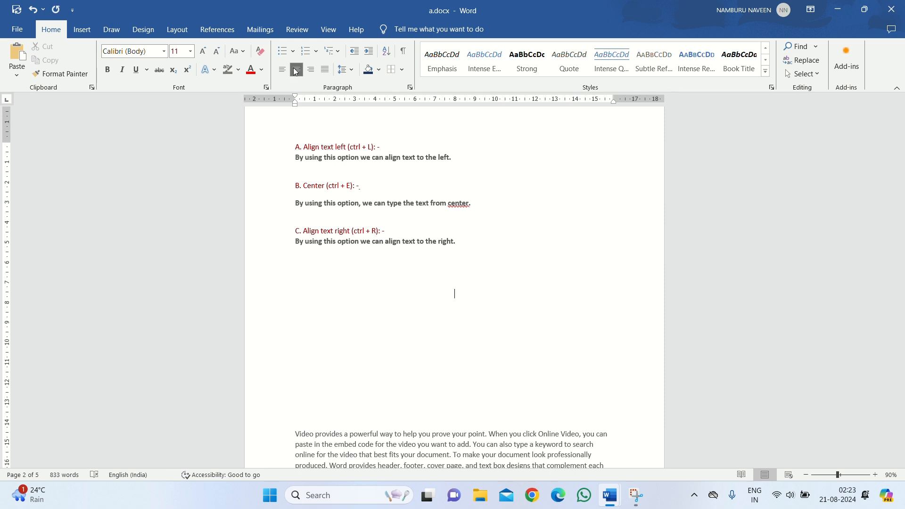
pyautogui.write('jfngnfnjnjfnvjfjjfjfjnf')
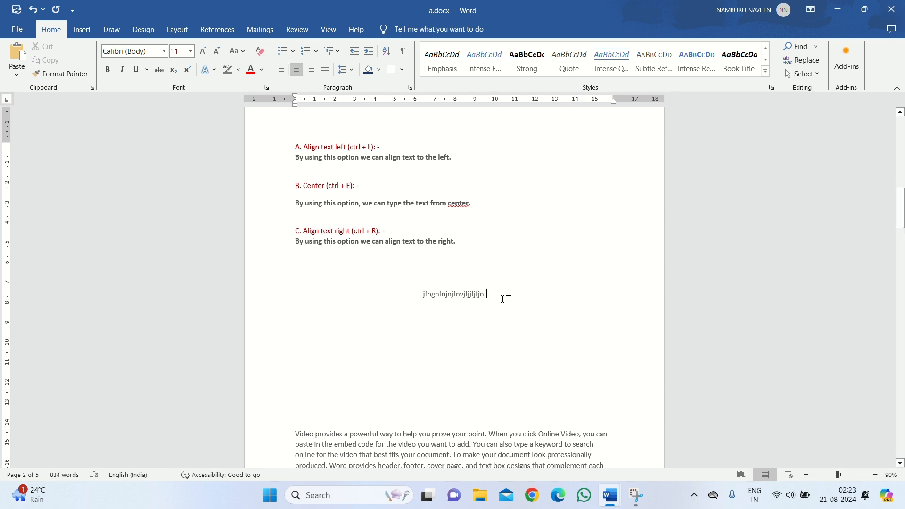
# - Delete the centered sample text and enter the right-aligned text "kvnbjvjbvb" instead
pyautogui.moveTo(502, 298); pyautogui.dragTo(401, 297)
pyautogui.press('BackSpace')
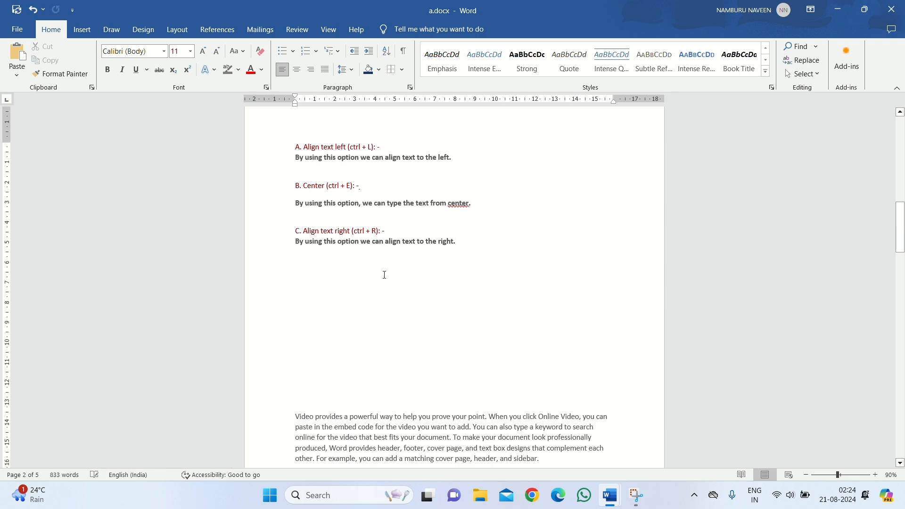
pyautogui.click(311, 71)
pyautogui.write('kvnbjvjbvbvb')
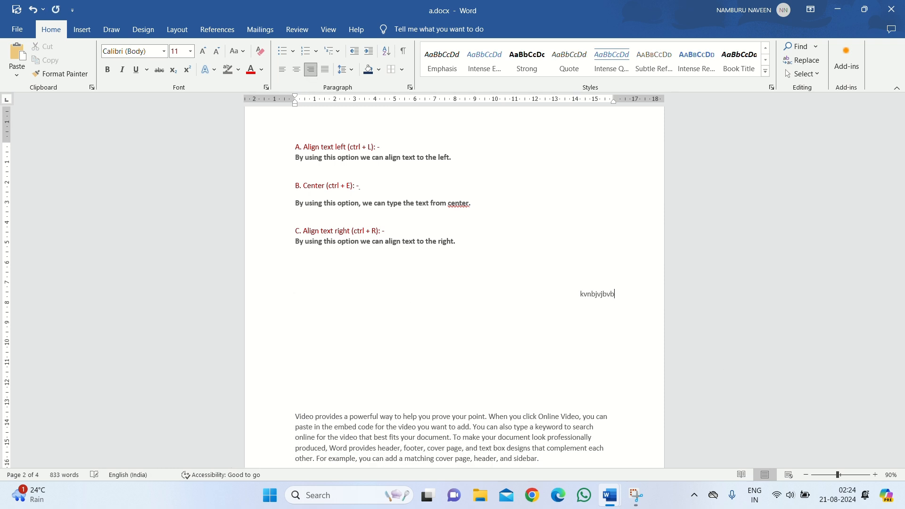
# - Erase the right-aligned sample text and center the emptied line
pyautogui.press('BackSpace')
pyautogui.press('BackSpace')
pyautogui.press('BackSpace')
pyautogui.press('BackSpace')
pyautogui.press('BackSpace')
pyautogui.press('BackSpace')
pyautogui.press('BackSpace')
pyautogui.press('BackSpace')
pyautogui.press('BackSpace')
pyautogui.press('BackSpace')
pyautogui.press('BackSpace')
pyautogui.press('BackSpace')
pyautogui.hotkey('ctrl', 'e')
# - Try center and right alignment on the first "Video provides a powerful way" paragraph, and return it to left alignment
pyautogui.scroll(-1, 671, 455)
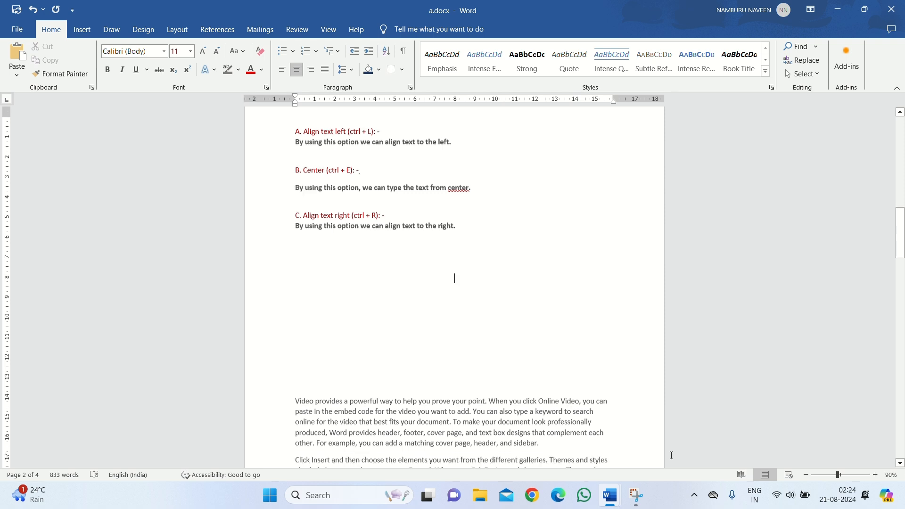
pyautogui.scroll(-2, 671, 456)
pyautogui.moveTo(289, 363); pyautogui.dragTo(542, 409)
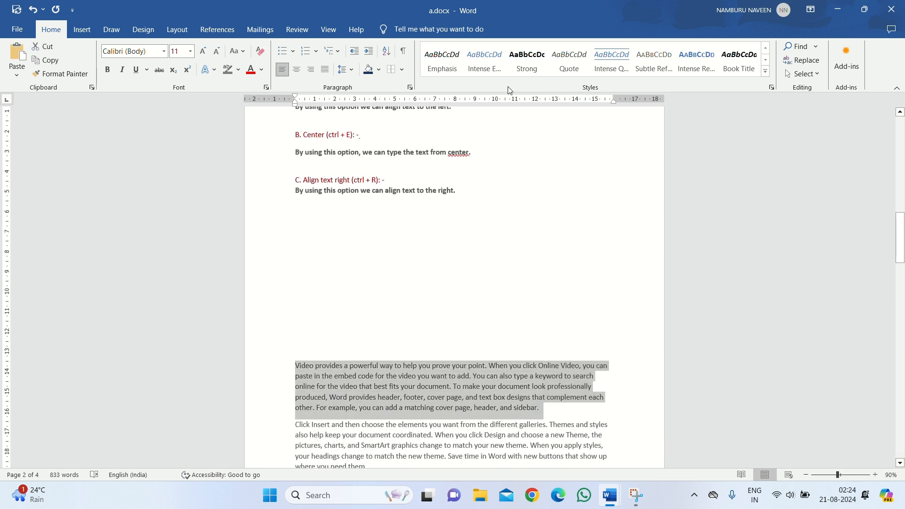
pyautogui.click(297, 71)
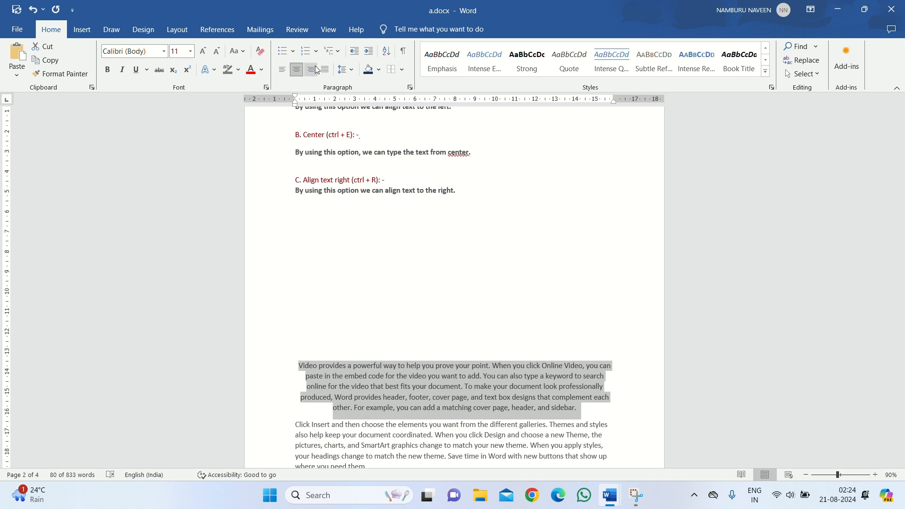
pyautogui.click(316, 70)
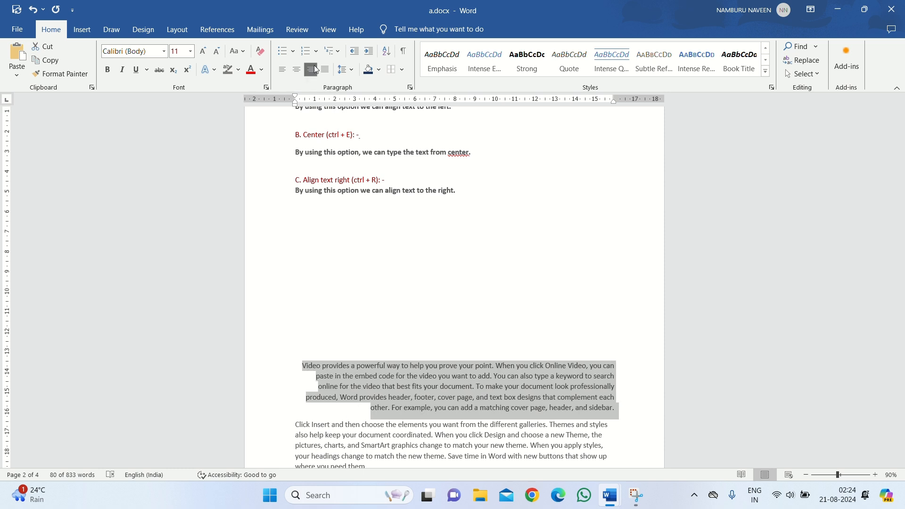
pyautogui.click(282, 70)
# - Justify the first "Video provides a powerful way" paragraph and clear the selection
pyautogui.scroll(-5, 405, 212)
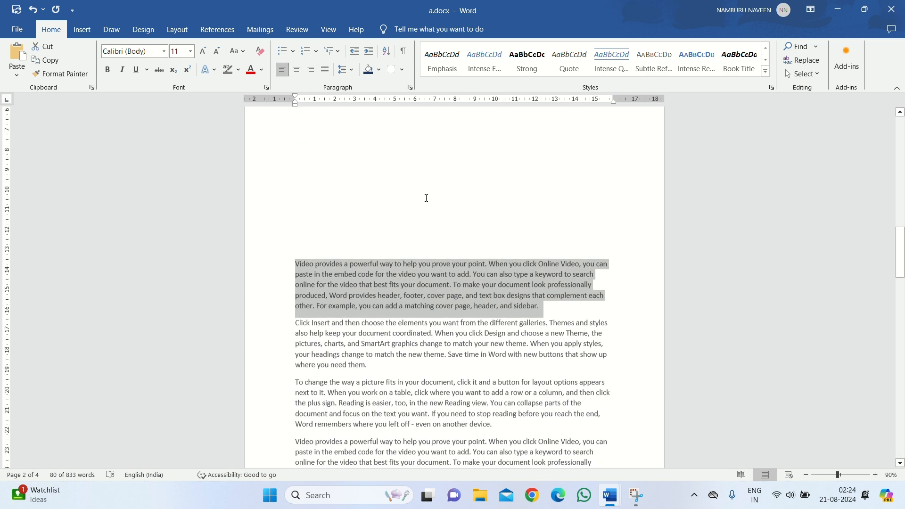
pyautogui.scroll(2, 421, 196)
pyautogui.hotkey('ctrl', 'j')
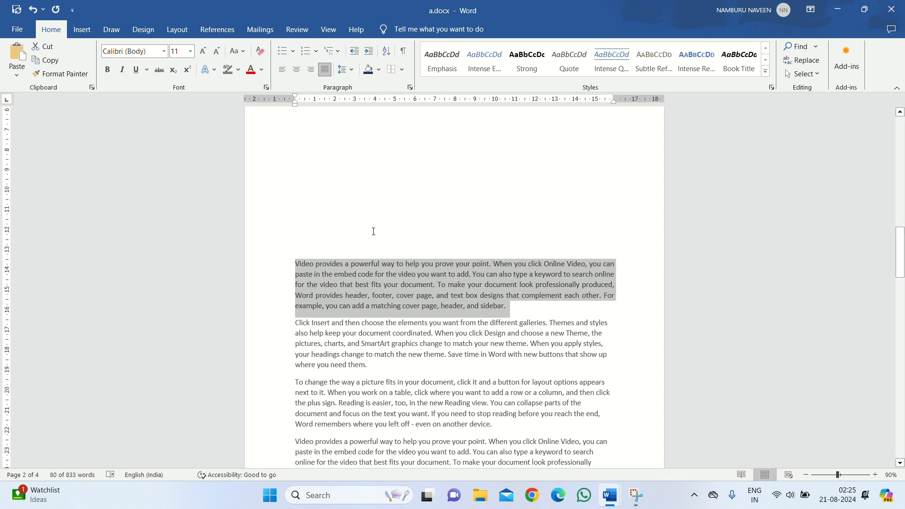
pyautogui.click(417, 236)
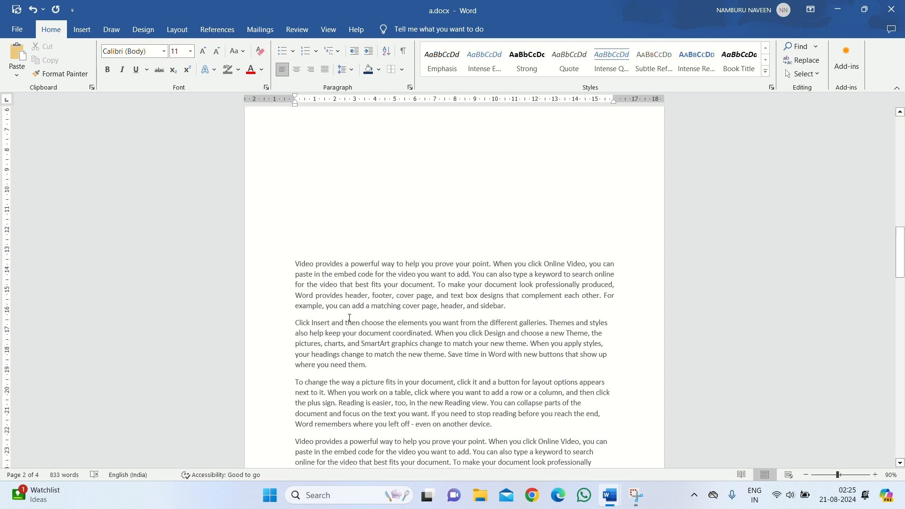
# - Set the line spacing of the "Click Insert and then choose the elements" paragraph to 1.5
pyautogui.scroll(-2, 325, 278)
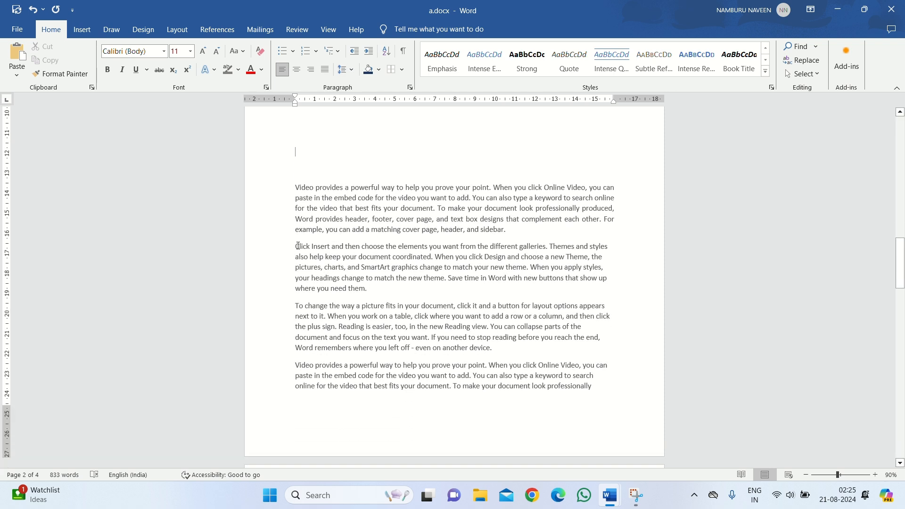
pyautogui.moveTo(297, 246); pyautogui.dragTo(369, 285)
pyautogui.click(351, 70)
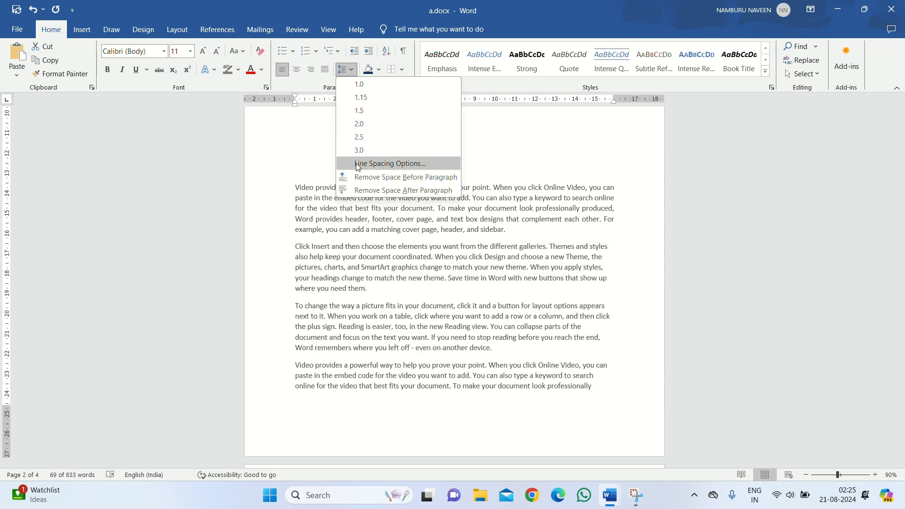
pyautogui.click(370, 110)
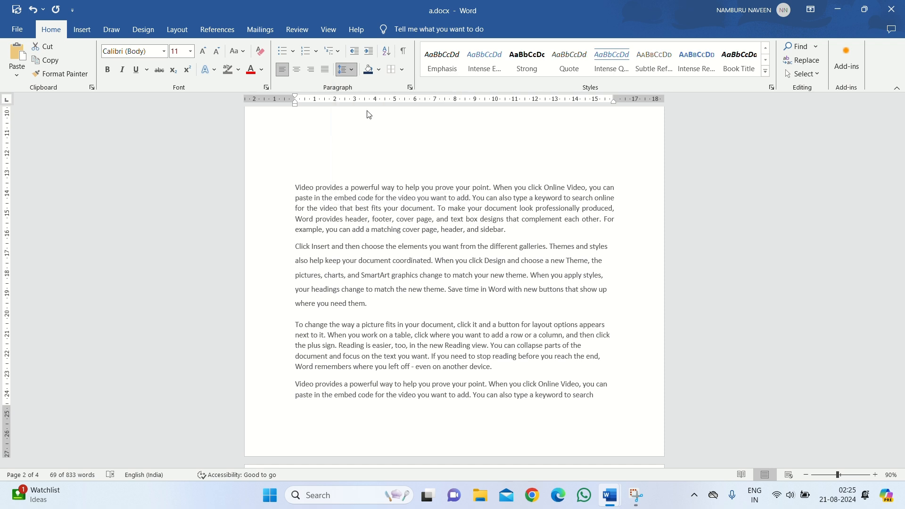
# - Apply Remove Space Before Paragraph to the "Click Insert and then choose the elements" paragraph
pyautogui.click(353, 72)
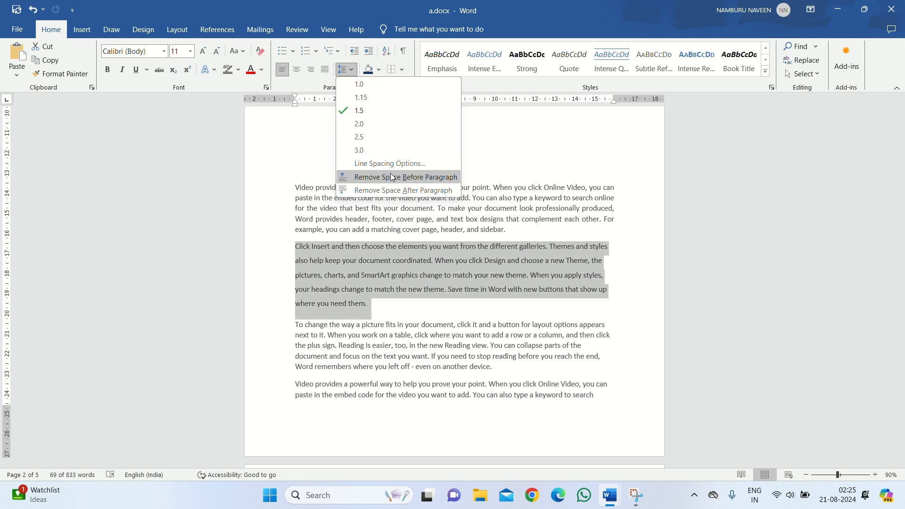
pyautogui.click(391, 177)
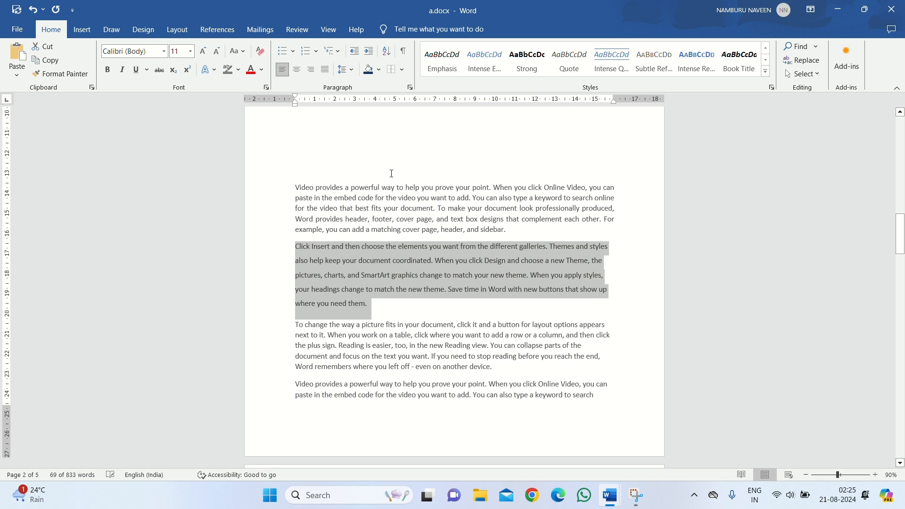
pyautogui.click(349, 70)
pyautogui.click(366, 177)
# - Remove the space after the "Click Insert and then choose the elements" paragraph, add it back, and remove it again
pyautogui.click(352, 72)
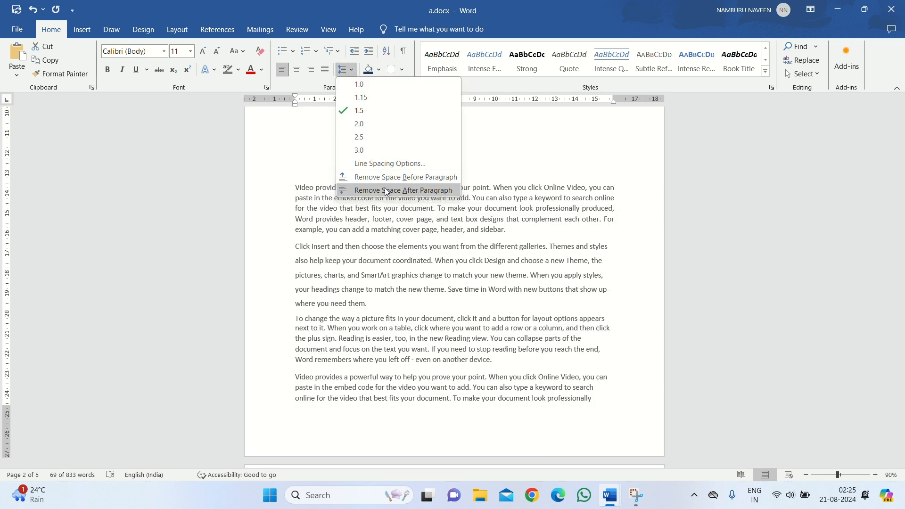
pyautogui.click(385, 190)
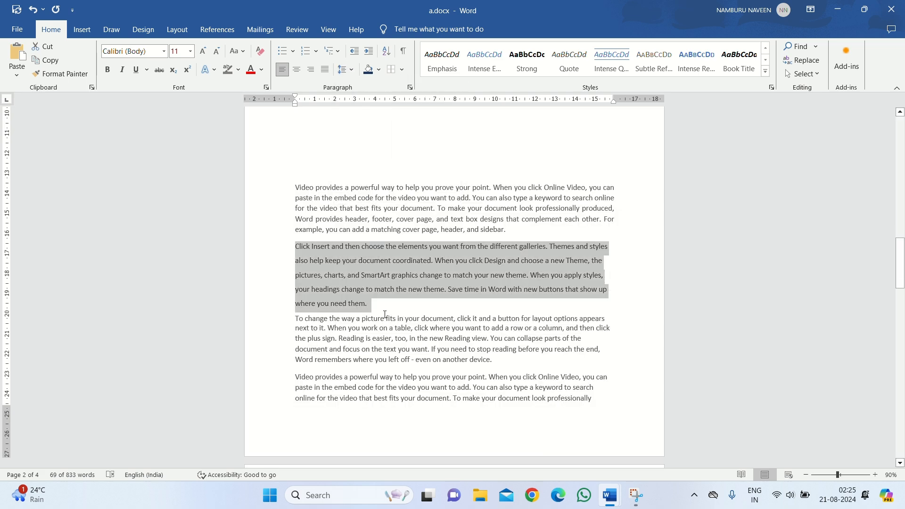
pyautogui.click(347, 70)
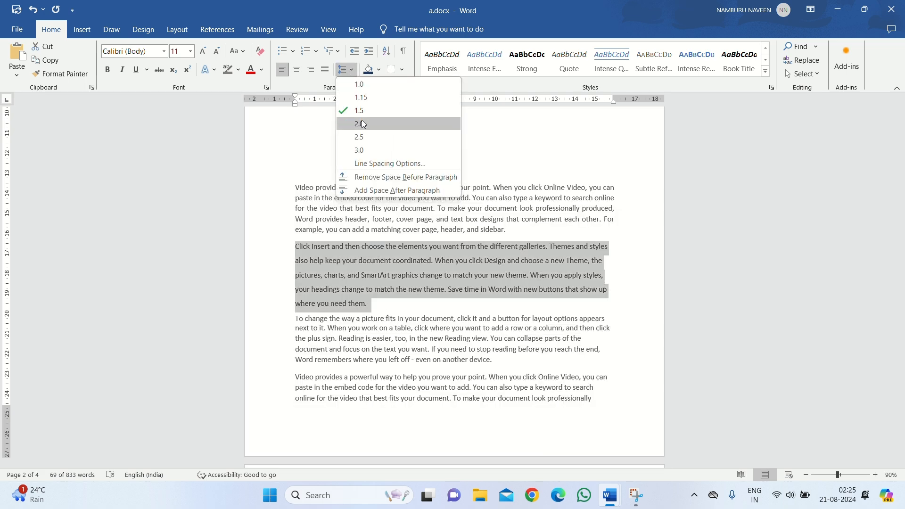
pyautogui.click(367, 195)
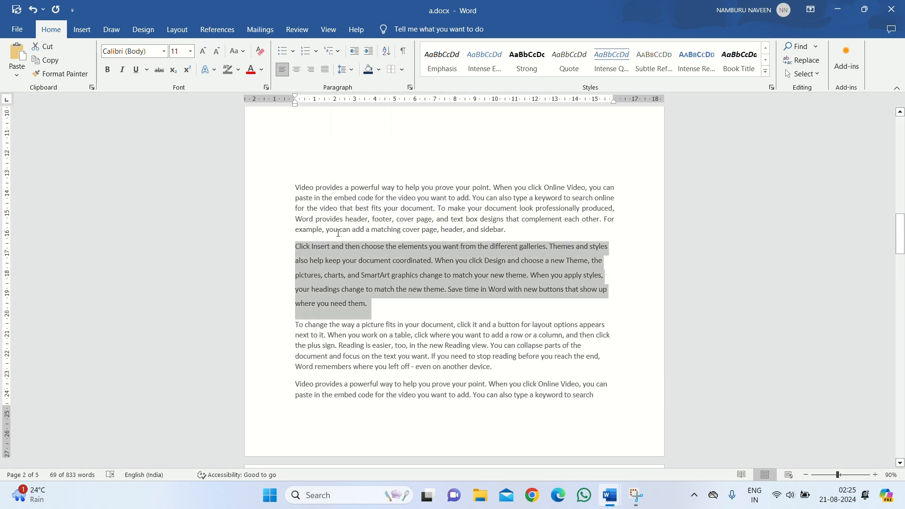
pyautogui.click(346, 70)
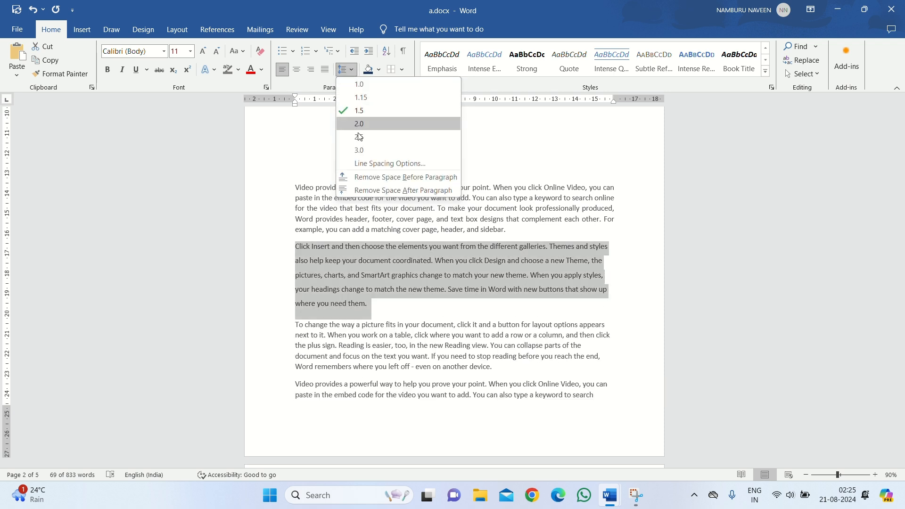
pyautogui.click(380, 191)
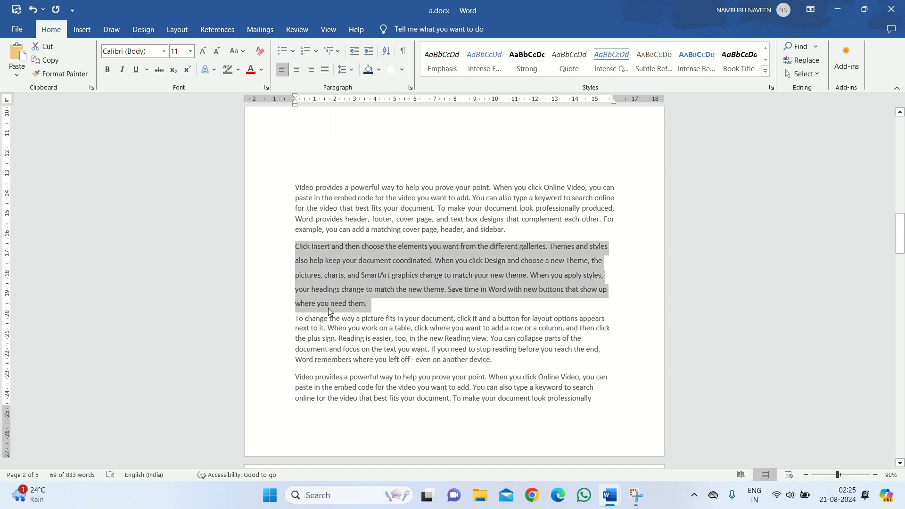
pyautogui.click(390, 148)
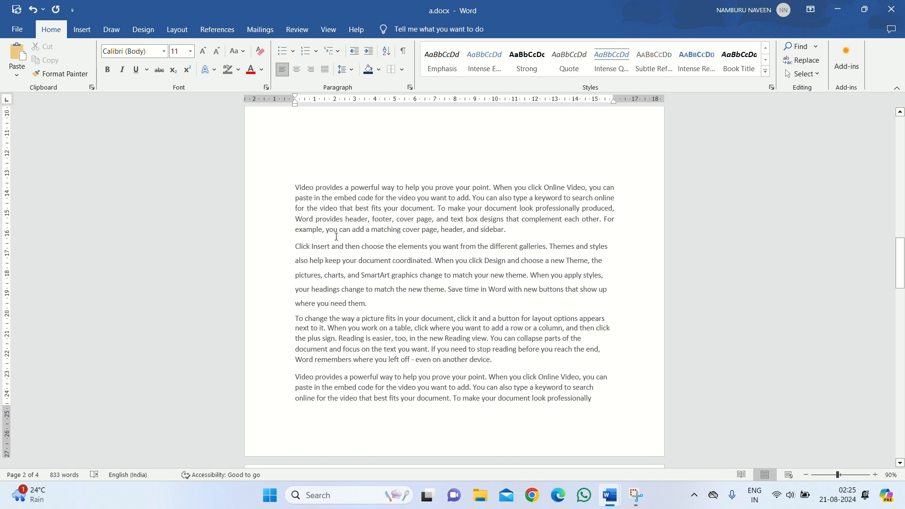
pyautogui.click(344, 69)
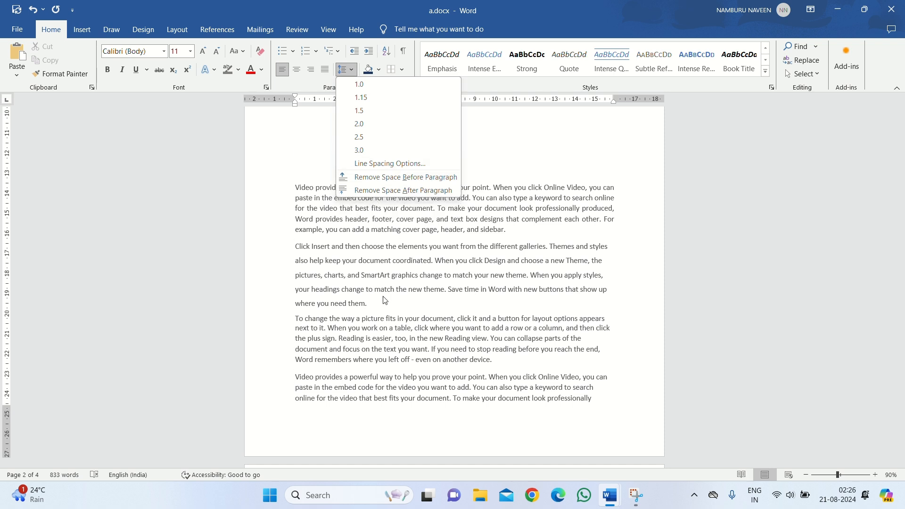
pyautogui.press('Escape')
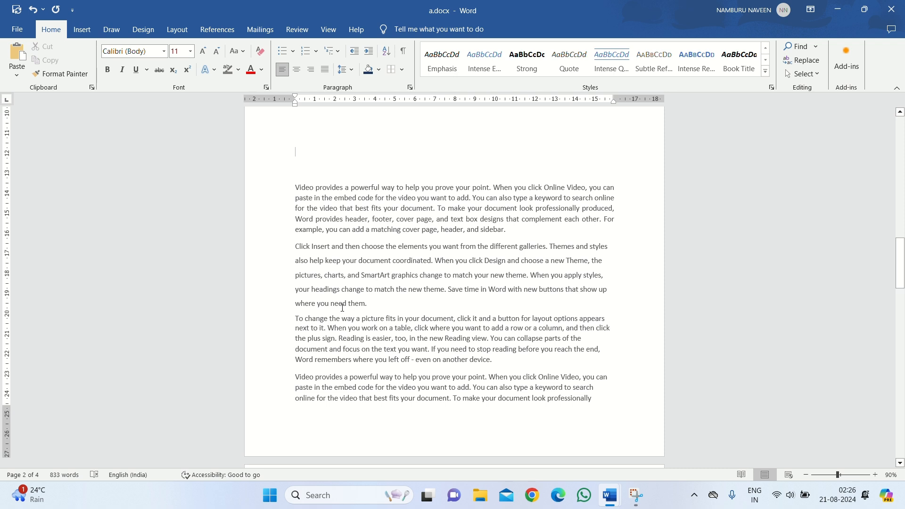
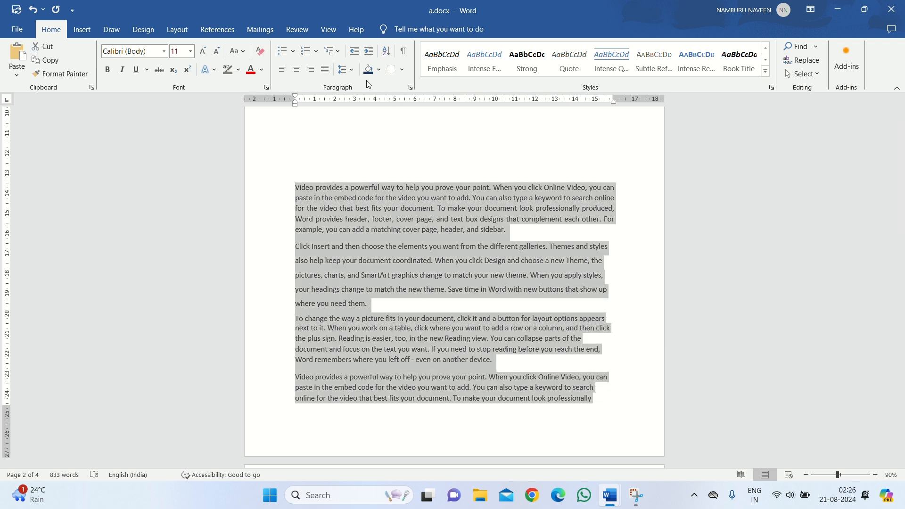
# - Apply Remove Space Before Paragraph to the page's four paragraphs, and undo it together with the earlier spacing and justification changes
pyautogui.click(345, 69)
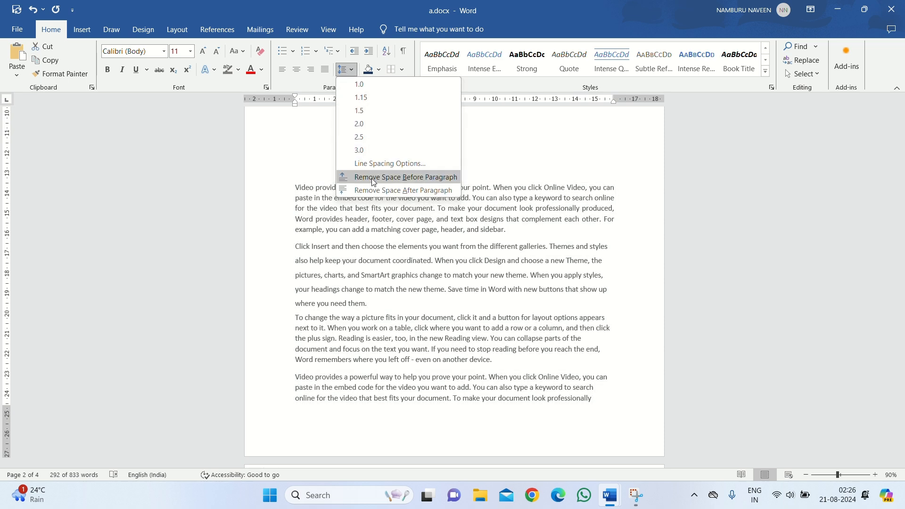
pyautogui.click(371, 178)
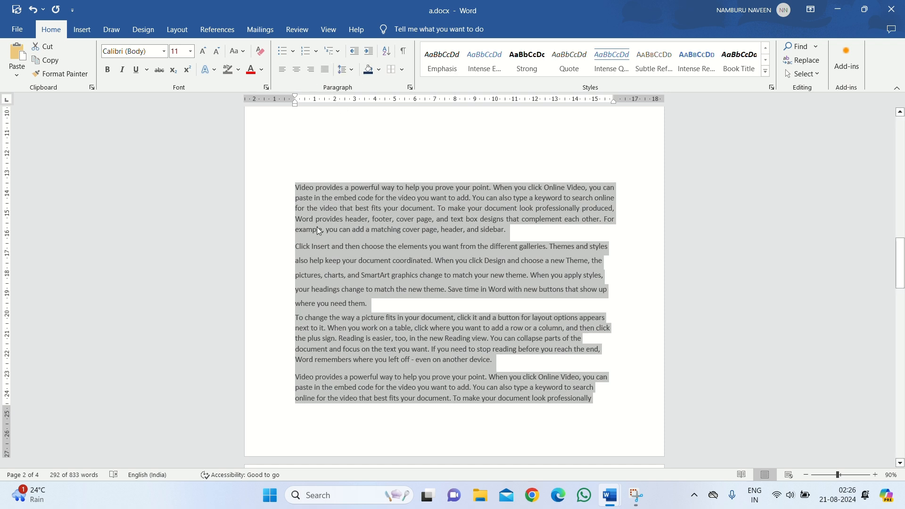
pyautogui.click(400, 245)
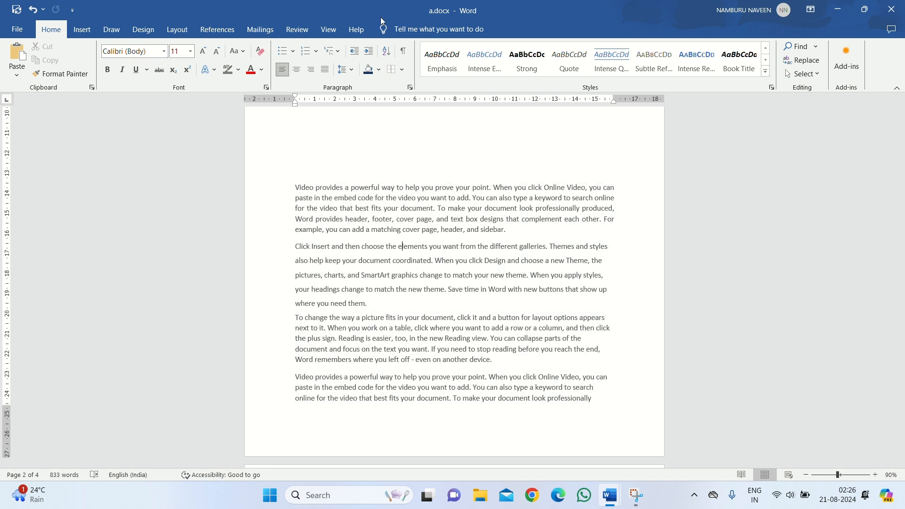
pyautogui.hotkey('ctrl', 'z')
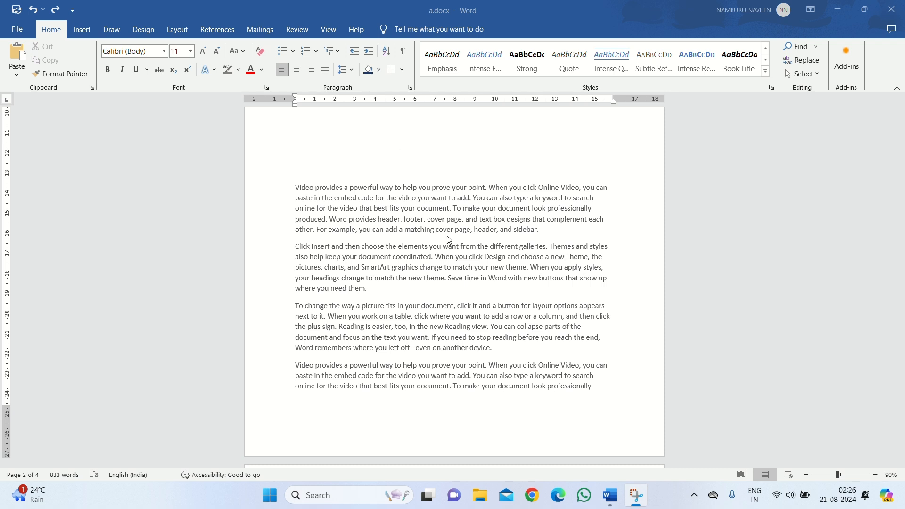
# - Shade the first "Video provides a powerful way" paragraph with the darkest variant of the light gray theme color
pyautogui.moveTo(357, 206); pyautogui.dragTo(453, 208)
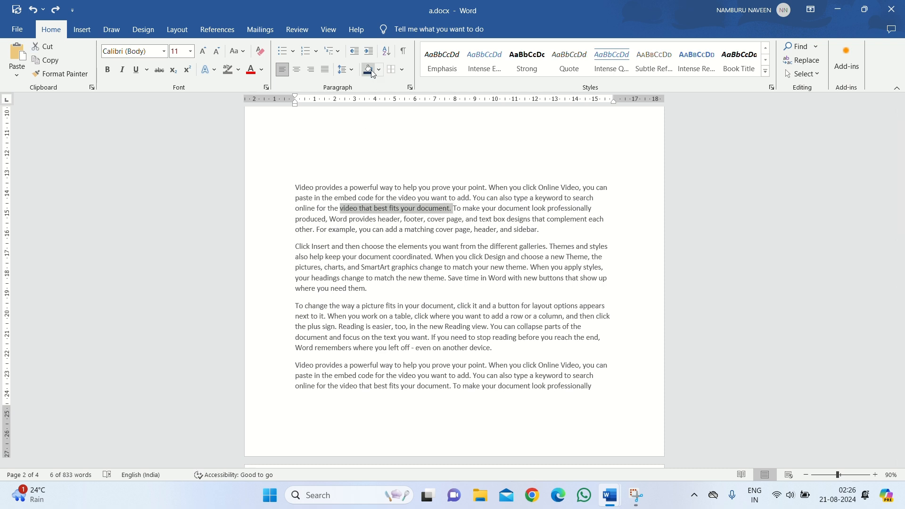
pyautogui.moveTo(296, 187); pyautogui.dragTo(532, 231)
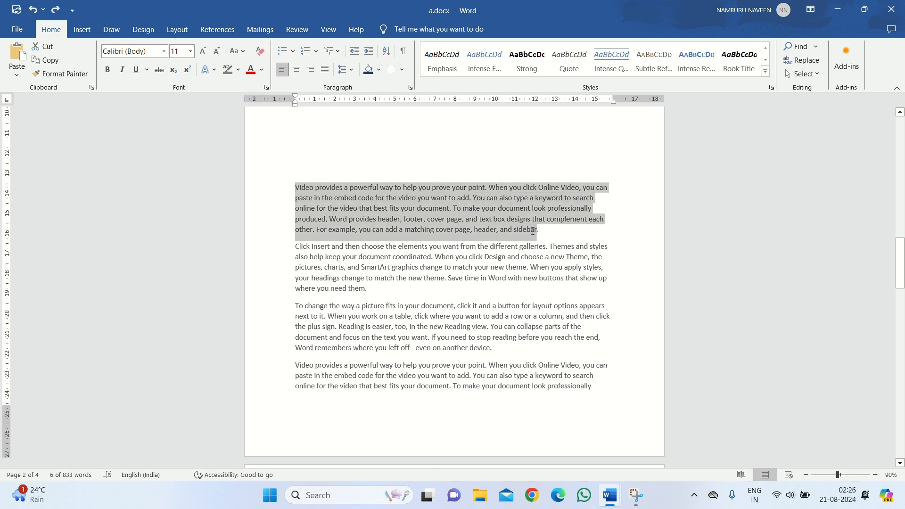
pyautogui.click(380, 70)
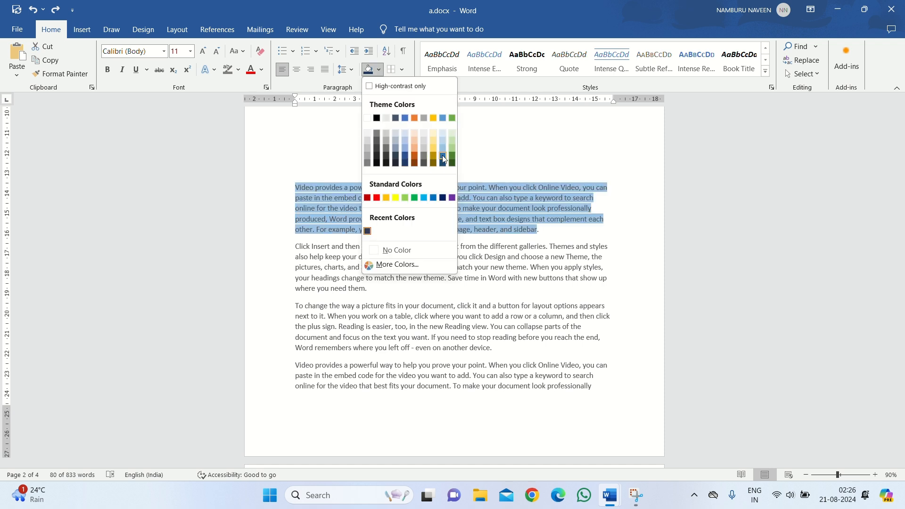
pyautogui.click(386, 164)
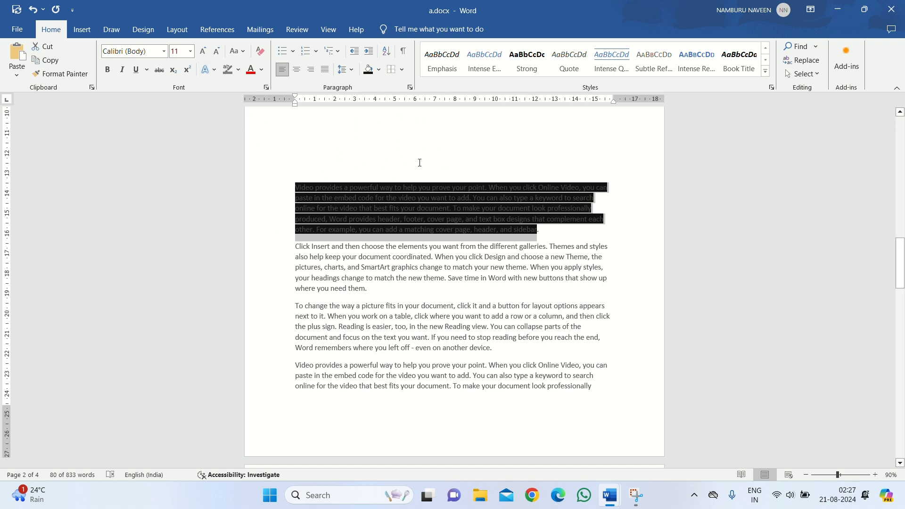
# - Preview the text effects and shadow presets on the "Click Insert and then choose the elements" paragraph, and undo the first paragraph's shading
pyautogui.moveTo(296, 246); pyautogui.dragTo(396, 291)
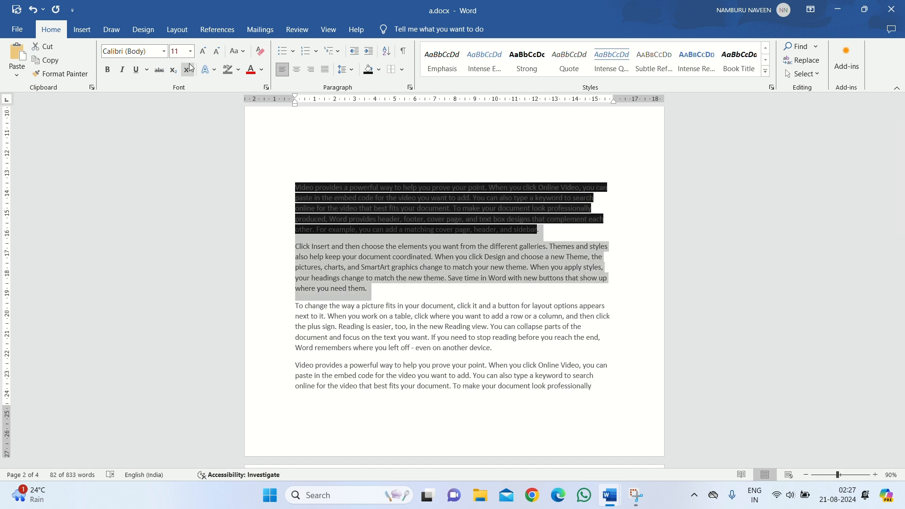
pyautogui.click(215, 68)
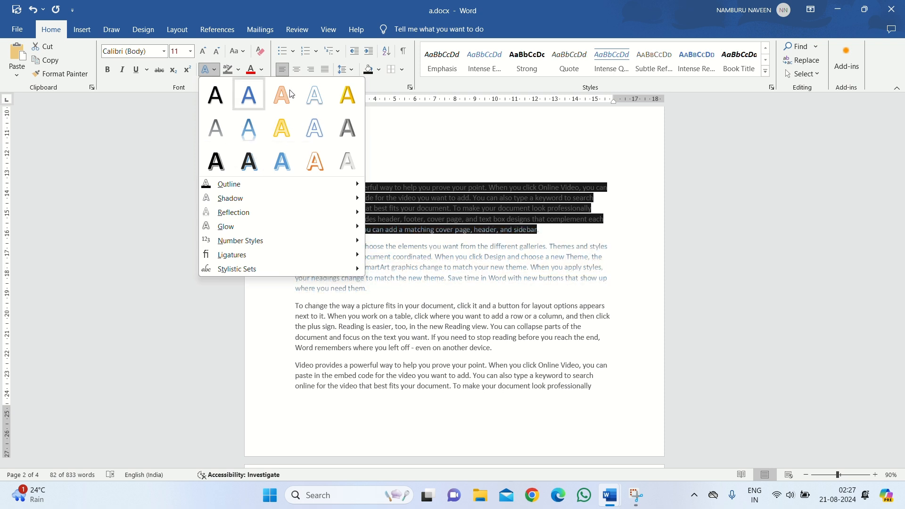
pyautogui.moveTo(270, 184)
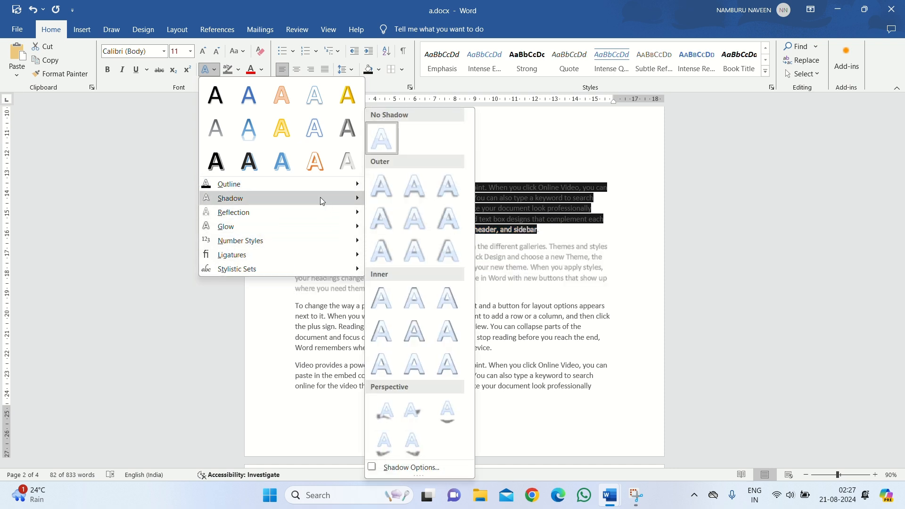
pyautogui.click(492, 140)
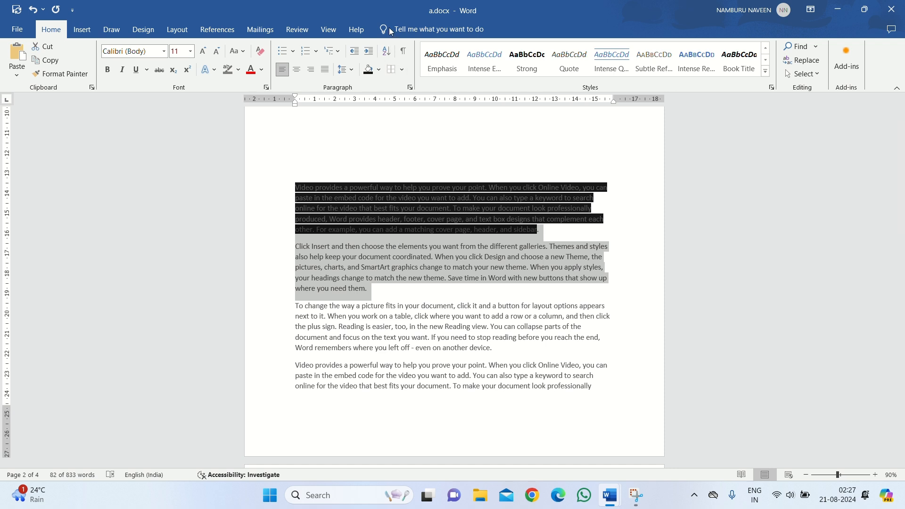
pyautogui.hotkey('ctrl', 'z')
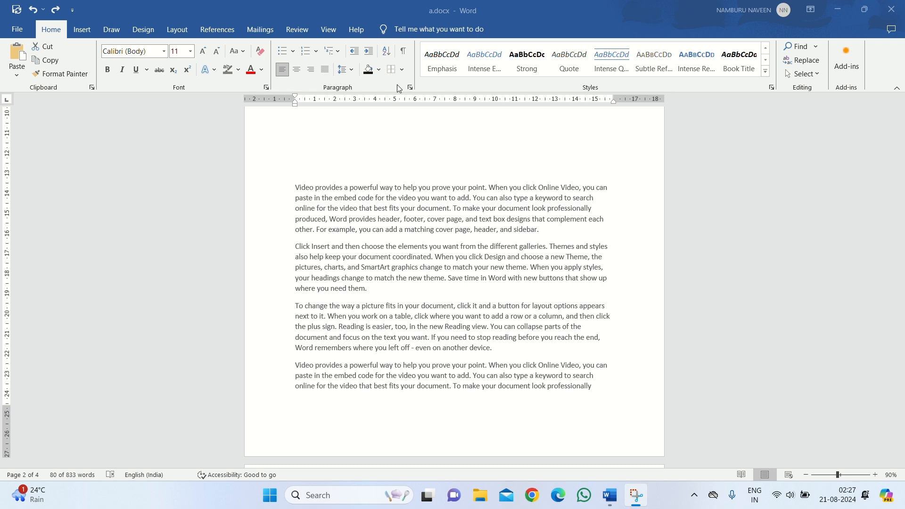
# - Open the Borders and Shading settings for the first "Video provides a powerful way" paragraph and choose the 3-D border setting
pyautogui.scroll(-2, 297, 194)
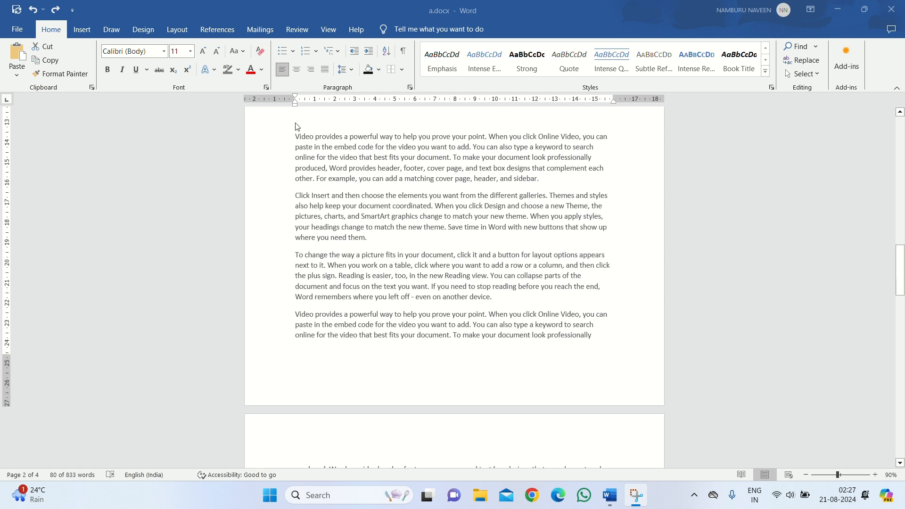
pyautogui.moveTo(299, 138); pyautogui.dragTo(541, 179)
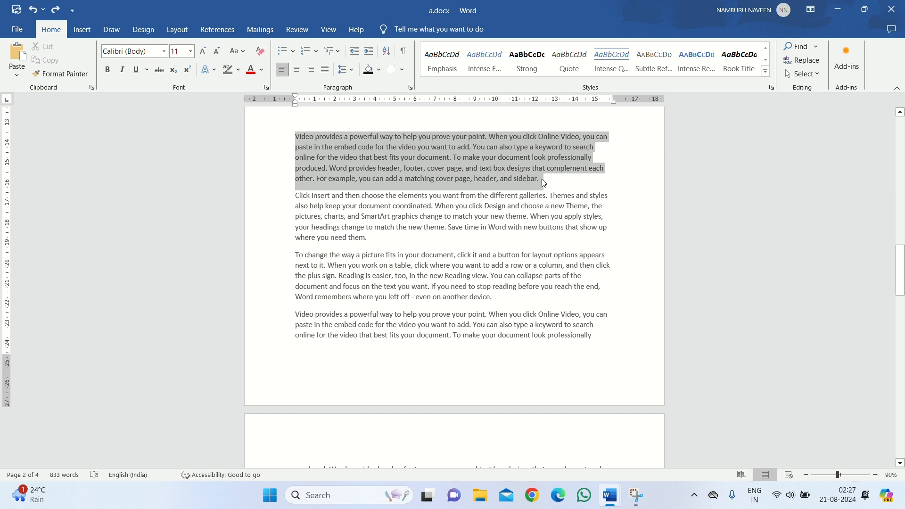
pyautogui.click(403, 69)
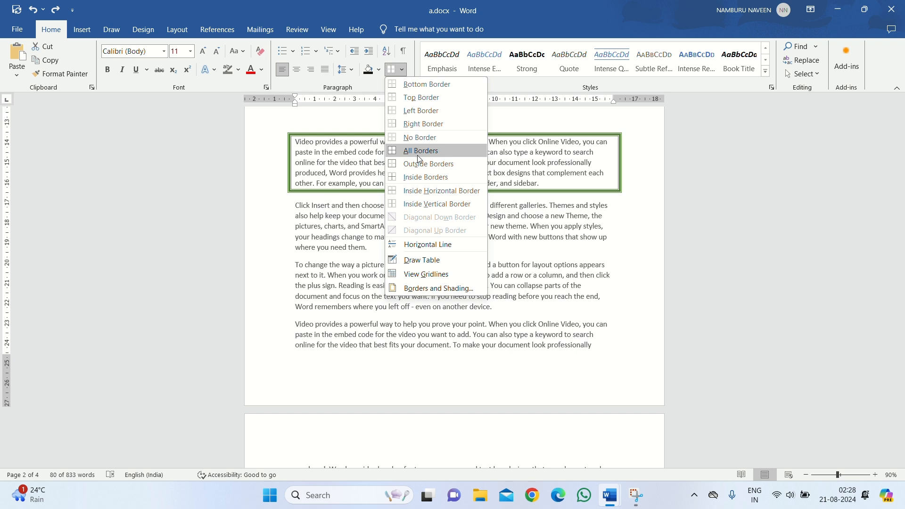
pyautogui.click(416, 289)
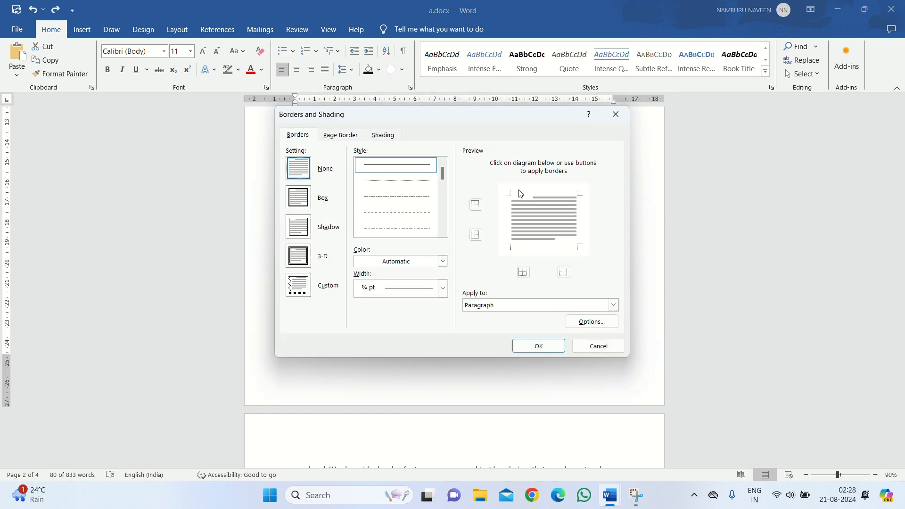
pyautogui.click(297, 253)
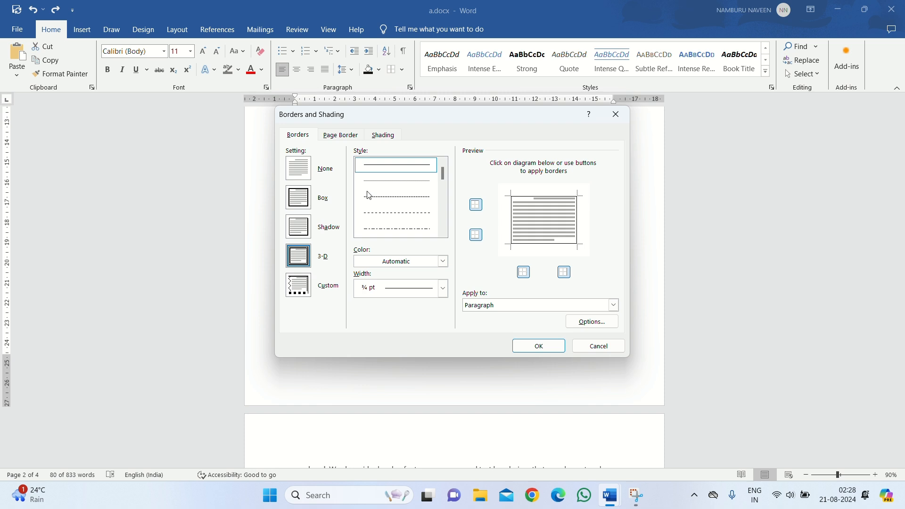
# - Give the paragraph border a thick multi-line style, 6 pt width and dark green color, and apply it
pyautogui.scroll(-4, 391, 222)
pyautogui.scroll(1, 410, 188)
pyautogui.click(397, 229)
pyautogui.click(444, 289)
pyautogui.click(445, 291)
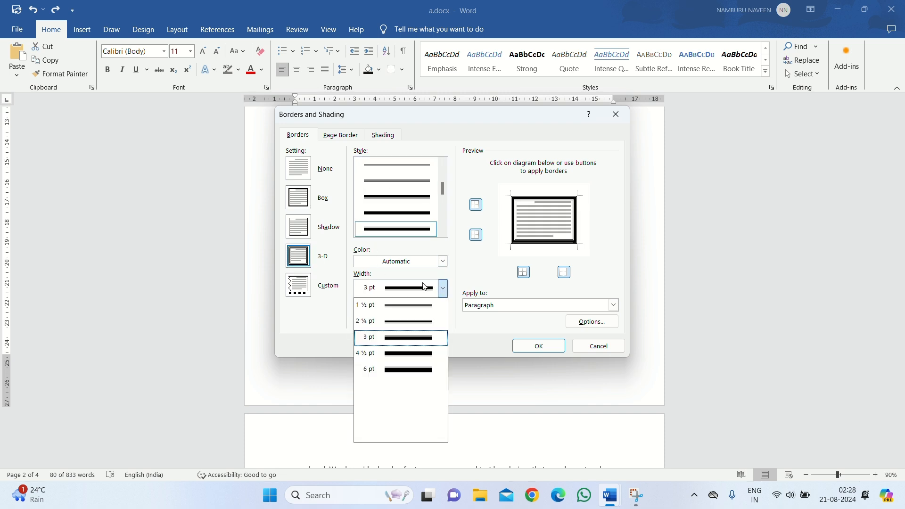
pyautogui.click(401, 371)
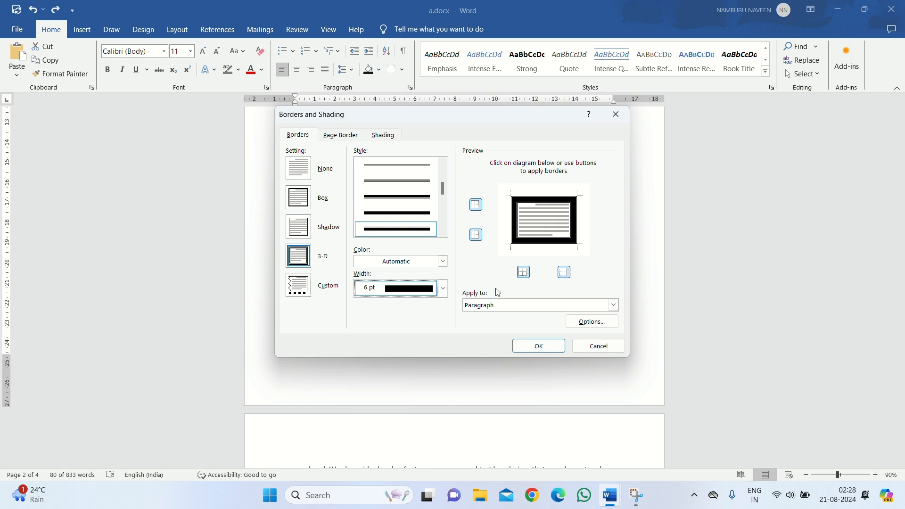
pyautogui.click(444, 261)
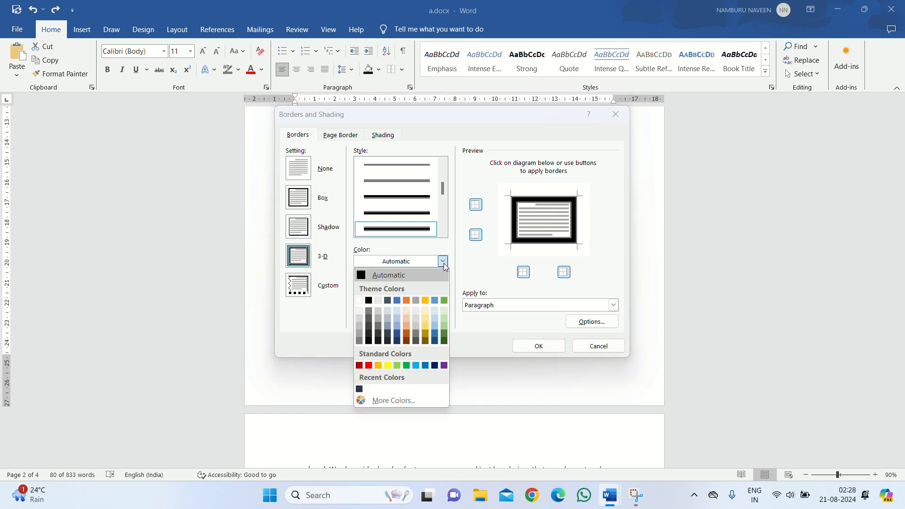
pyautogui.click(444, 334)
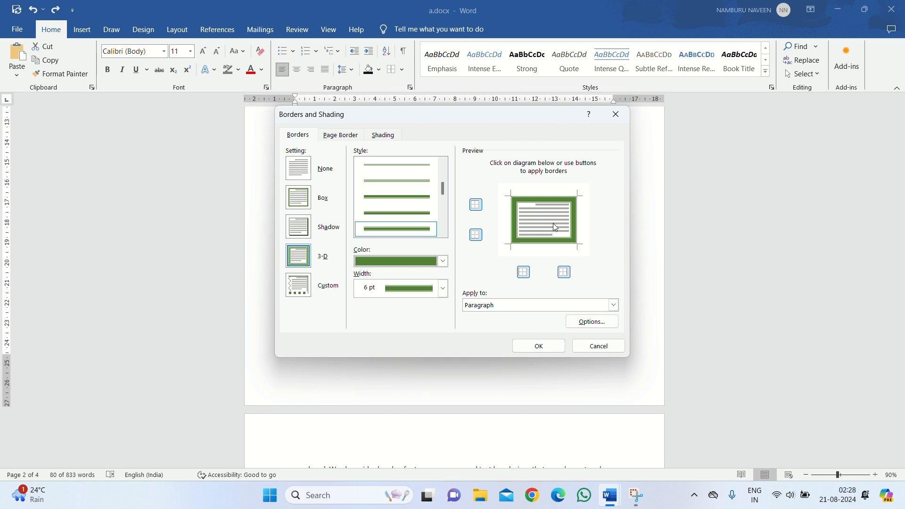
pyautogui.click(539, 342)
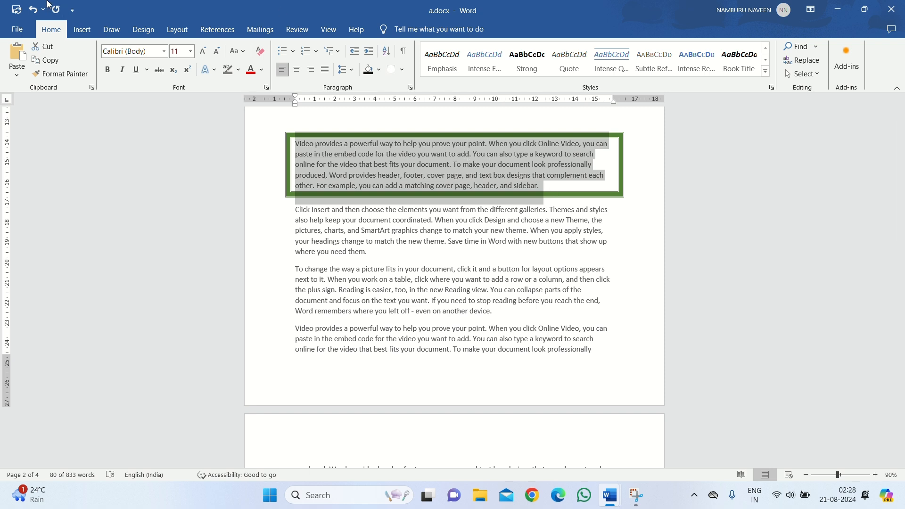
# - Undo the first paragraph's border and apply All Borders to all four paragraphs on the page
pyautogui.hotkey('ctrl', 'z')
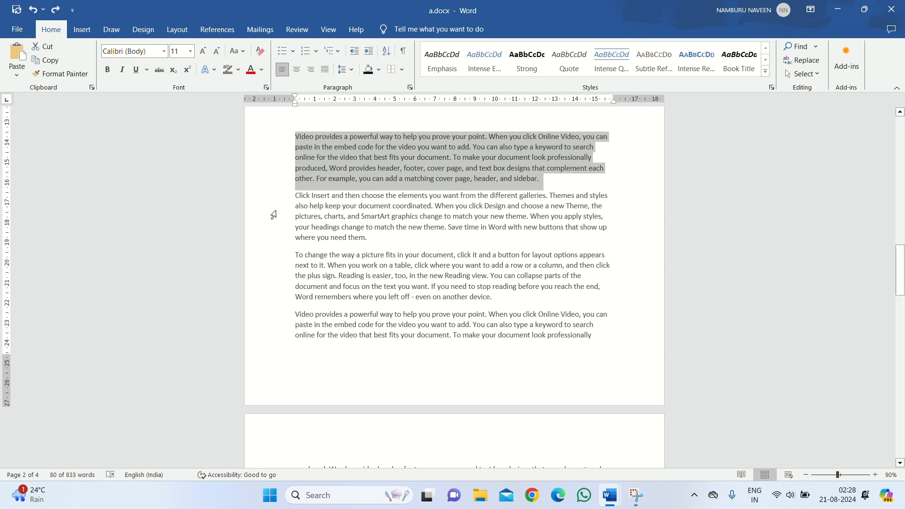
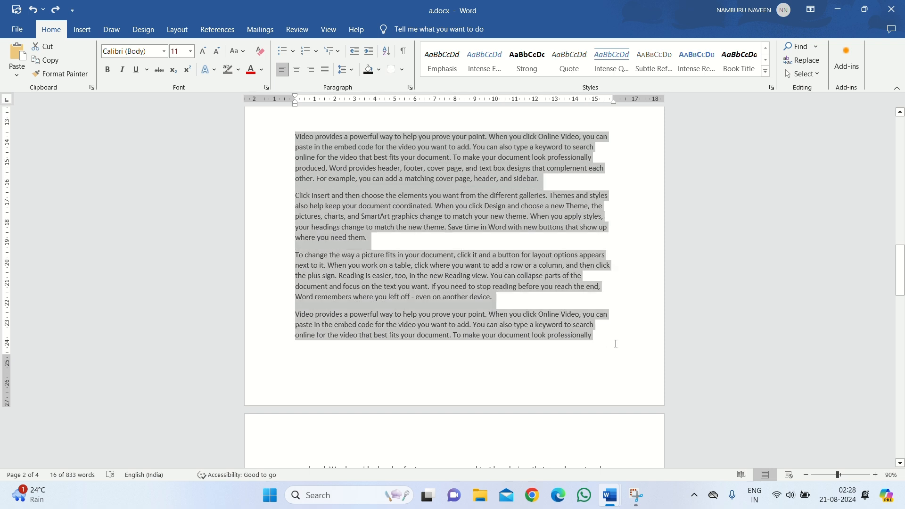
pyautogui.click(402, 69)
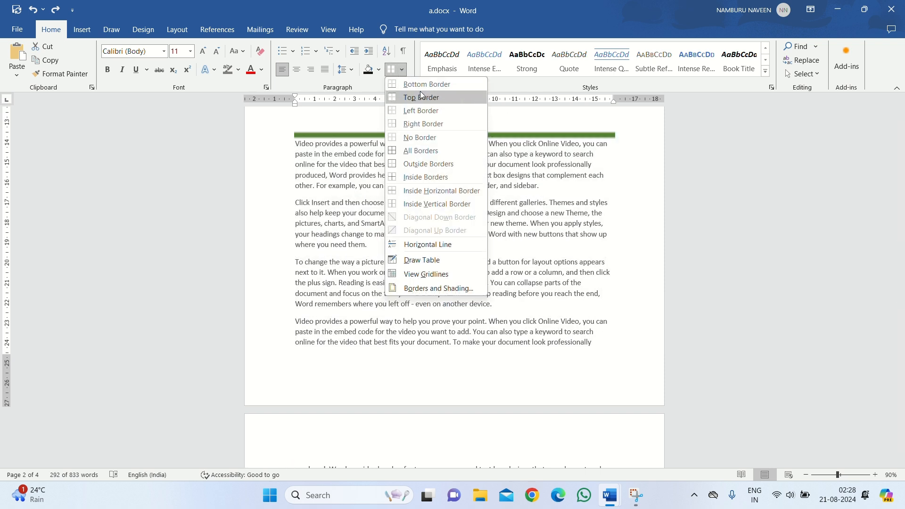
pyautogui.click(417, 150)
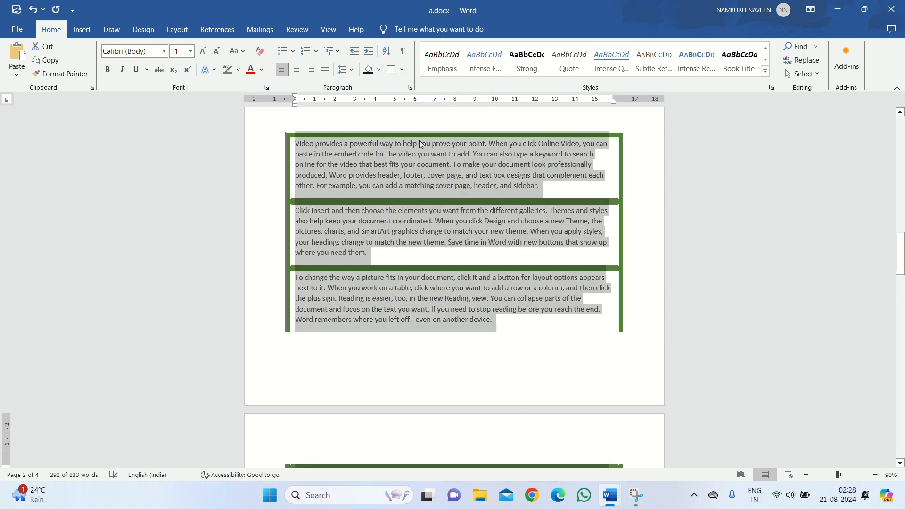
# - Give the four selected paragraphs a Shadow border in dark orange with a 1½ pt width, applied to the paragraphs
pyautogui.click(402, 69)
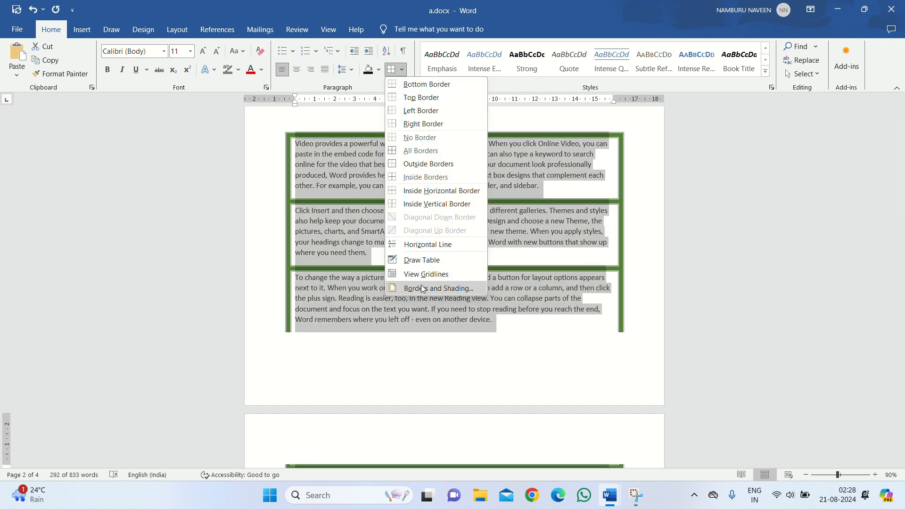
pyautogui.click(423, 288)
pyautogui.click(314, 226)
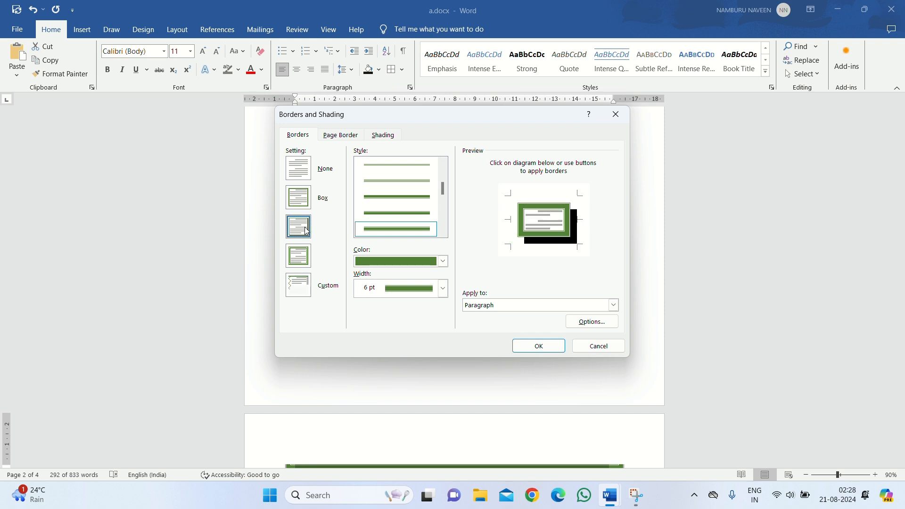
pyautogui.click(443, 261)
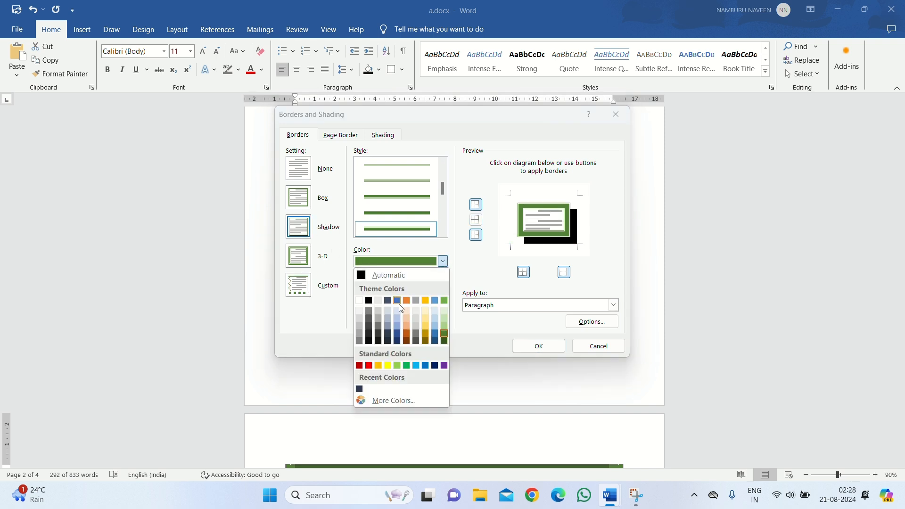
pyautogui.click(406, 333)
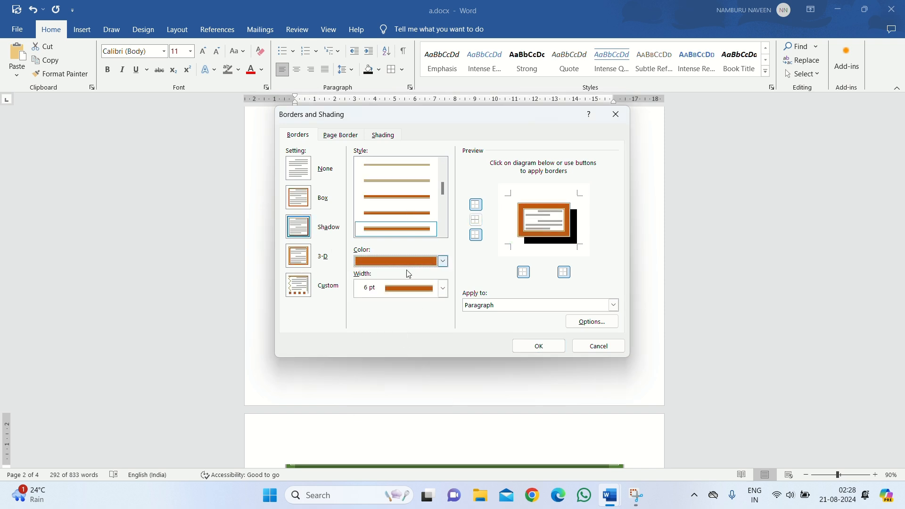
pyautogui.click(443, 288)
pyautogui.click(411, 306)
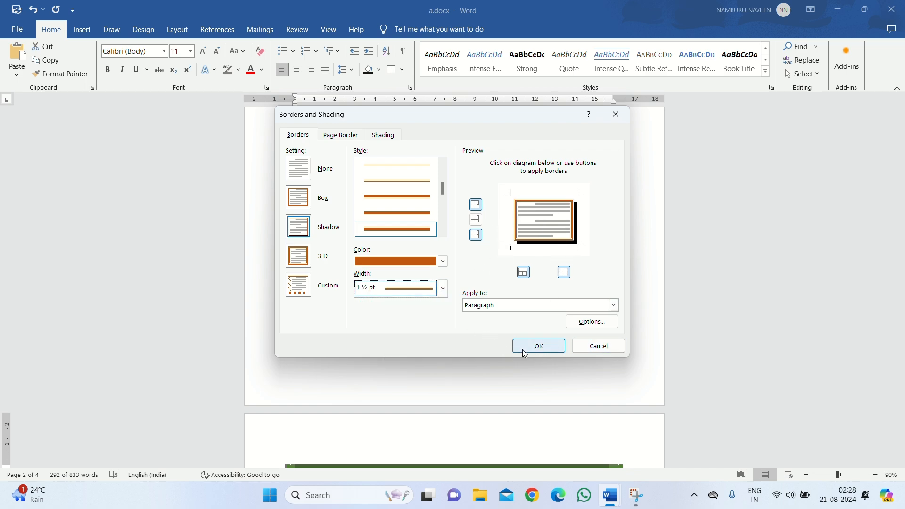
pyautogui.click(539, 346)
# - Undo the border changes on the four paragraphs and clear the text selection
pyautogui.scroll(3, 474, 273)
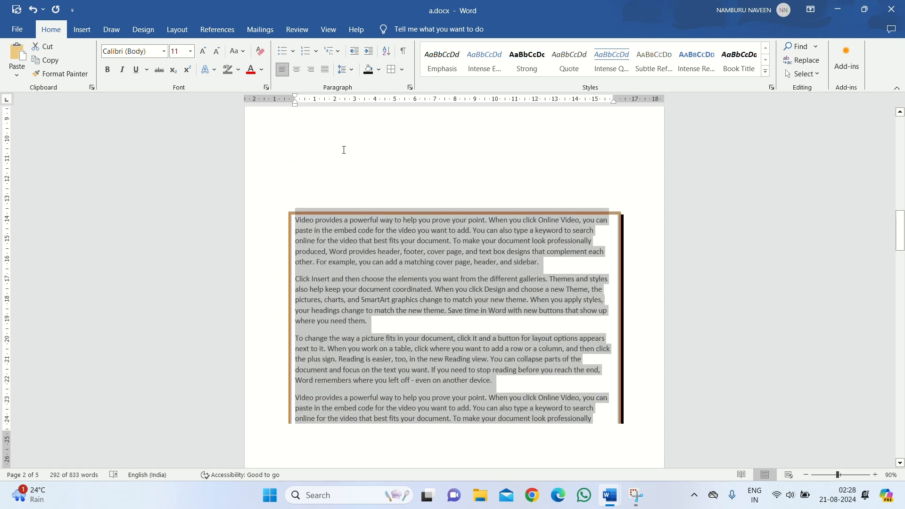
pyautogui.click(30, 7)
pyautogui.click(31, 7)
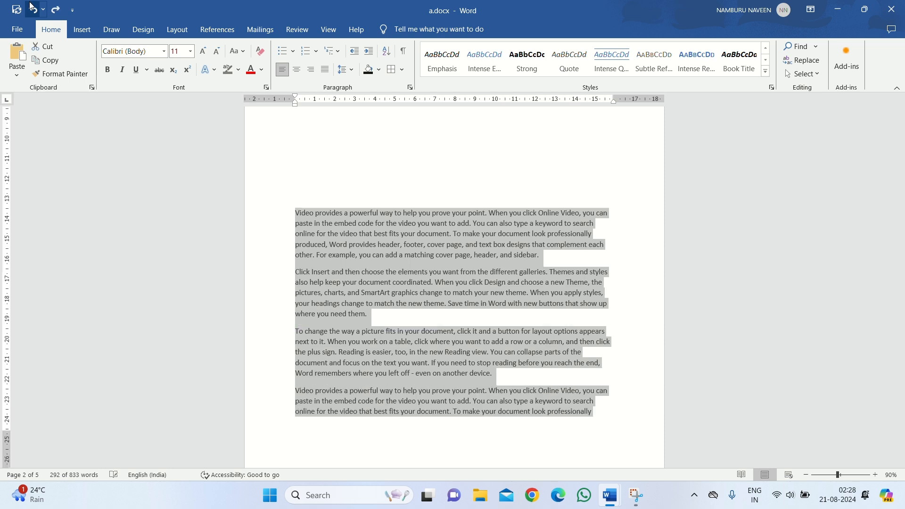
pyautogui.click(454, 172)
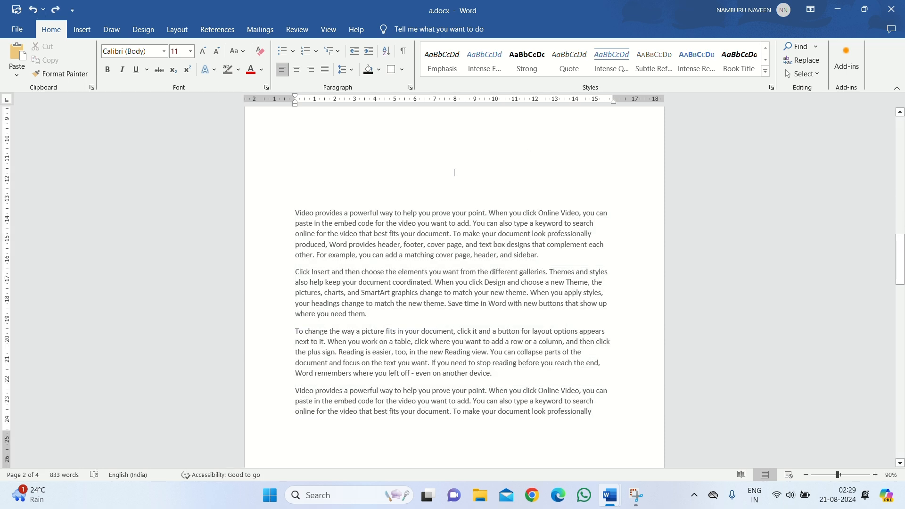
# - Look through the notes below the sample paragraphs, down to the Styles and Editing groups and back to the Sort section
pyautogui.scroll(-2, 454, 172)
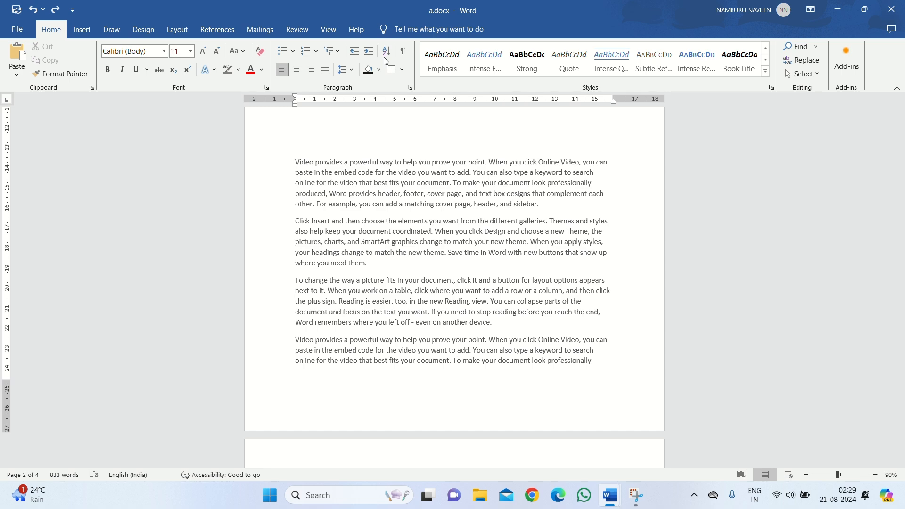
pyautogui.scroll(-13, 369, 139)
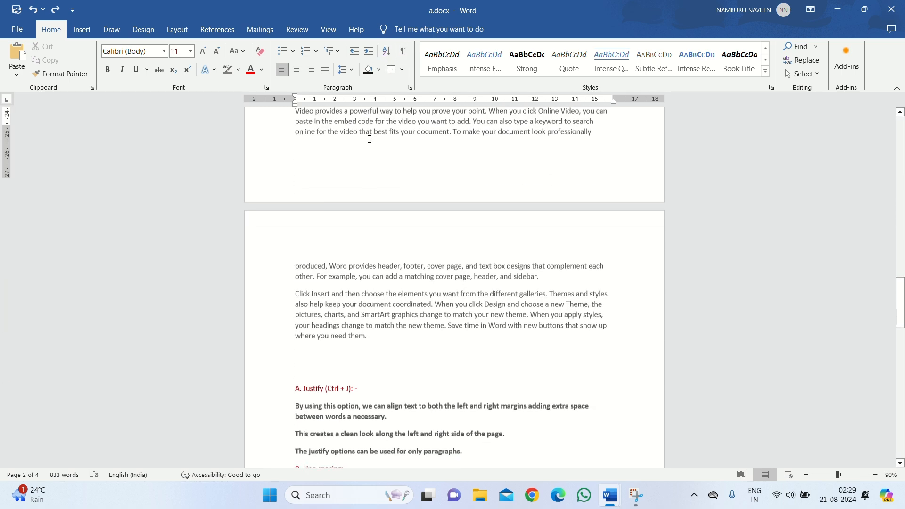
pyautogui.scroll(-12, 369, 139)
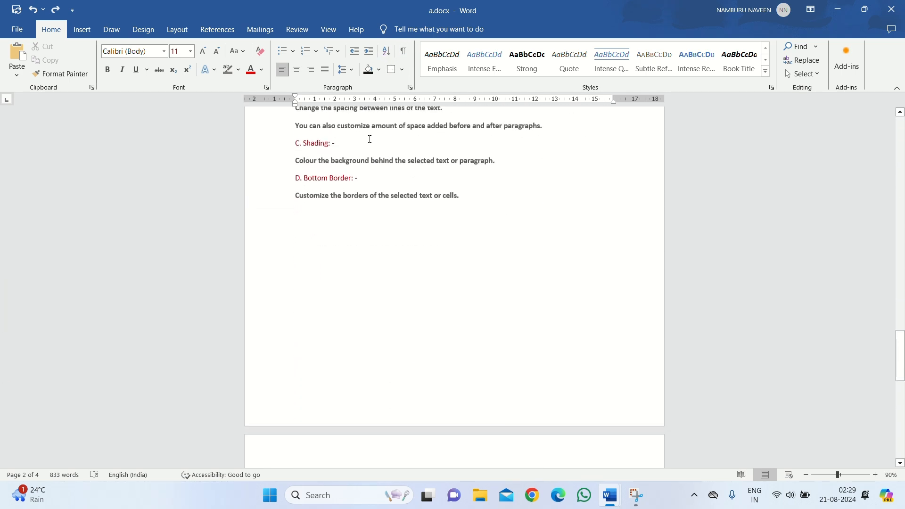
pyautogui.scroll(-18, 370, 139)
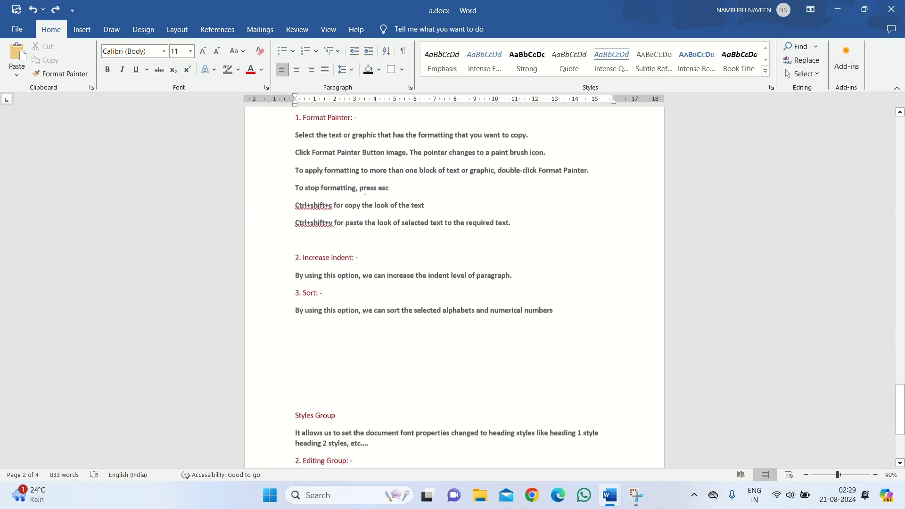
pyautogui.scroll(-3, 365, 191)
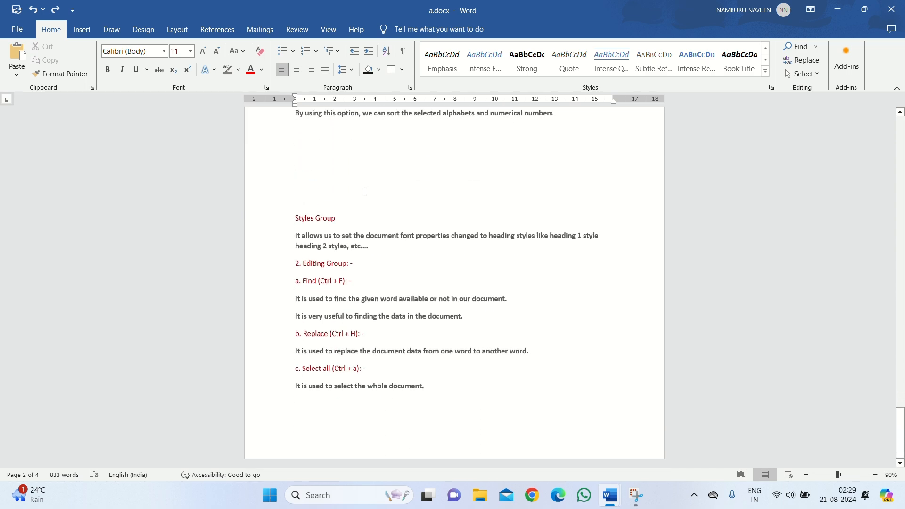
pyautogui.scroll(6, 404, 232)
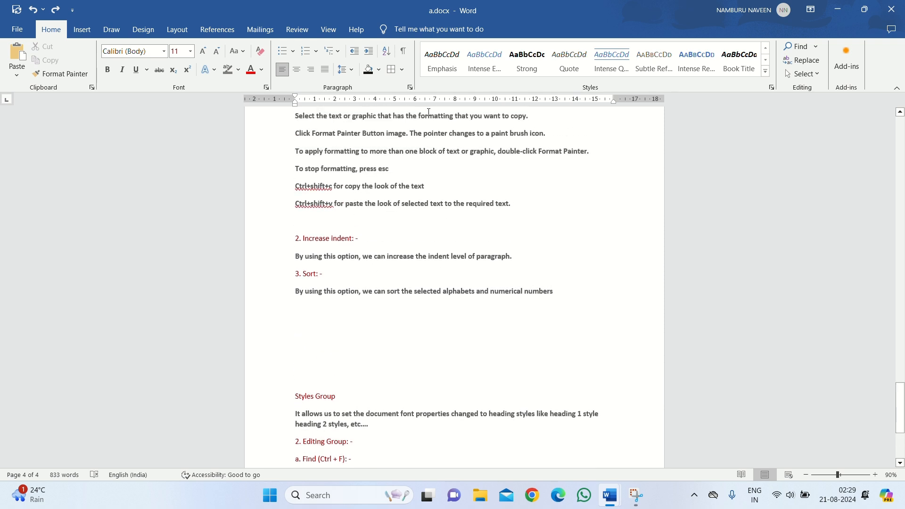
pyautogui.scroll(7, 427, 120)
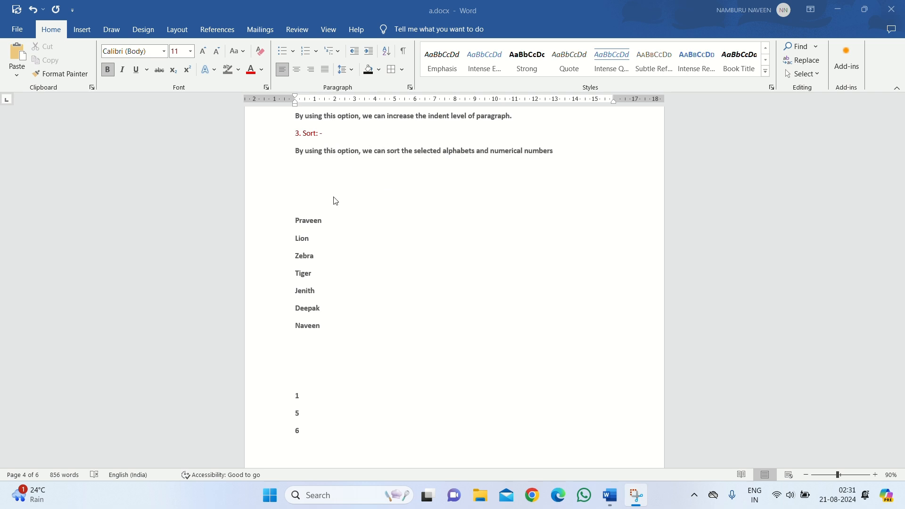
pyautogui.click(297, 222)
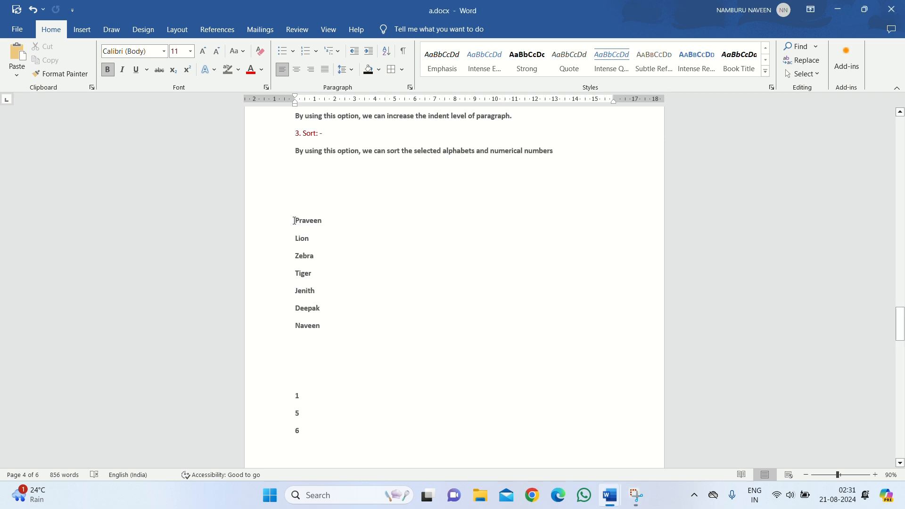
pyautogui.moveTo(293, 218); pyautogui.dragTo(330, 318)
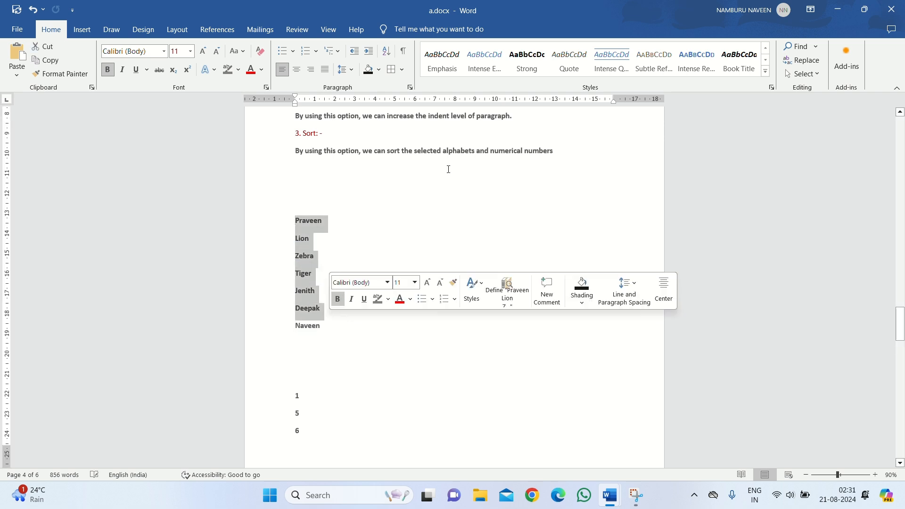
pyautogui.click(311, 239)
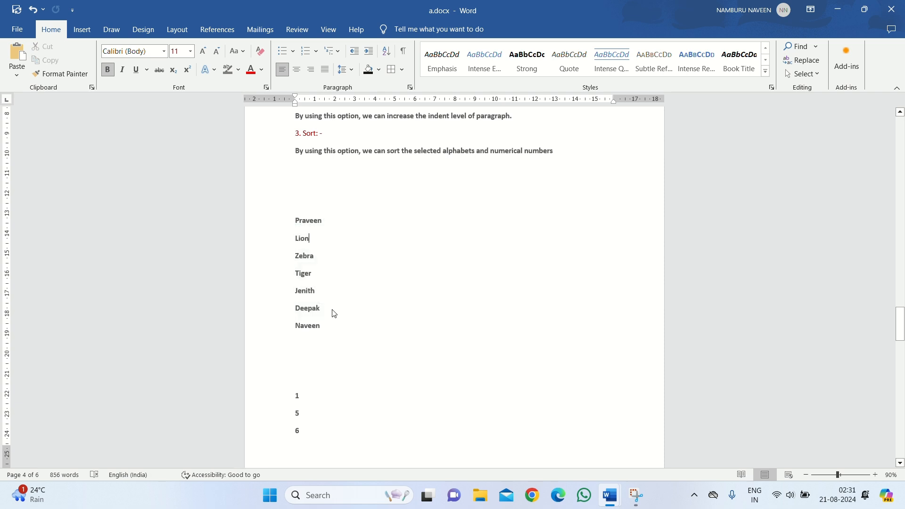
pyautogui.moveTo(323, 325); pyautogui.dragTo(279, 221)
pyautogui.click(32, 9)
pyautogui.click(32, 9)
# - Sort the seven-line list of names and animals by paragraphs as text, in descending order with no header row
pyautogui.scroll(3, 292, 223)
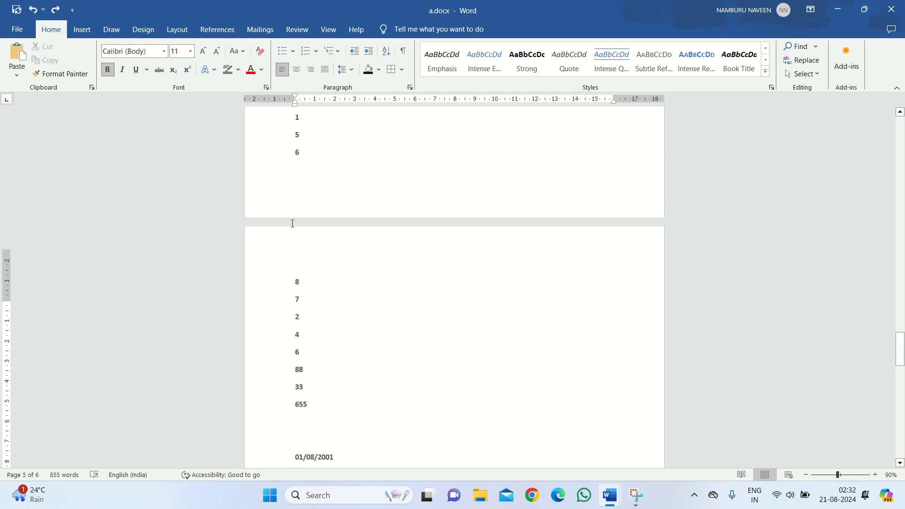
pyautogui.scroll(4, 297, 225)
pyautogui.moveTo(294, 167); pyautogui.dragTo(342, 275)
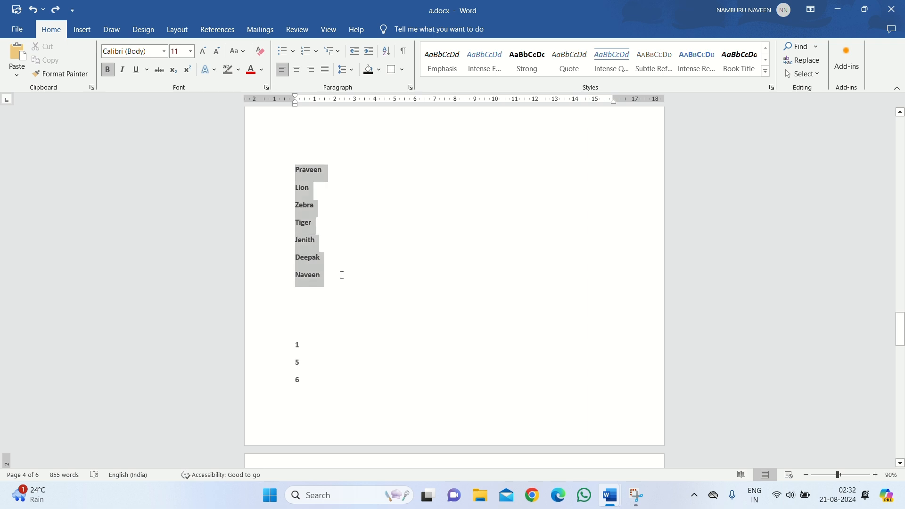
pyautogui.click(387, 51)
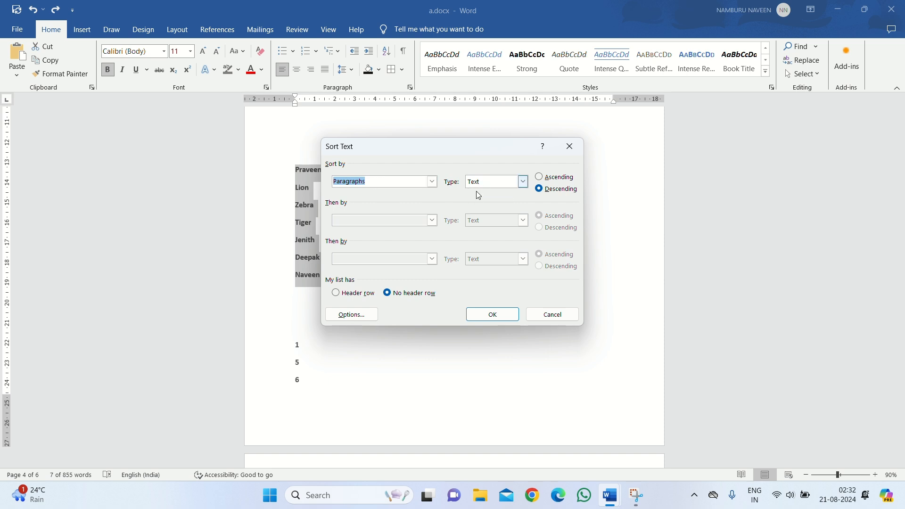
pyautogui.click(523, 182)
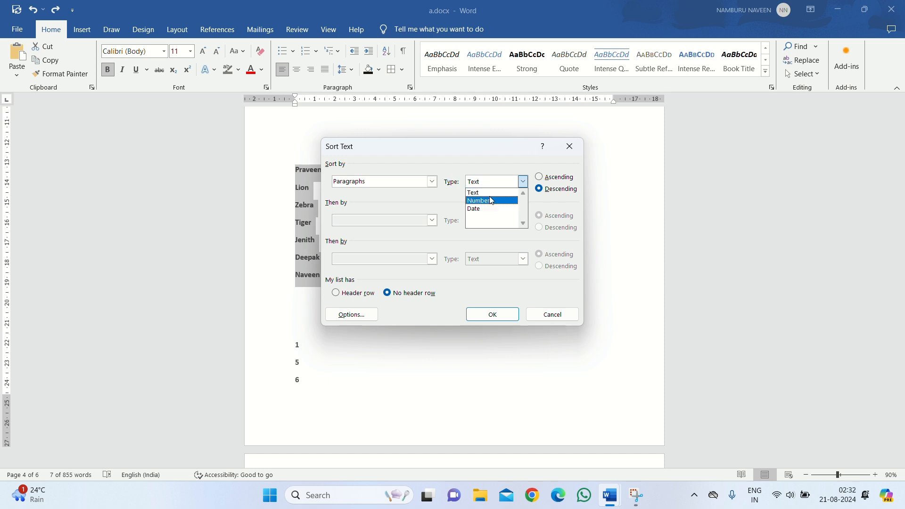
pyautogui.click(529, 161)
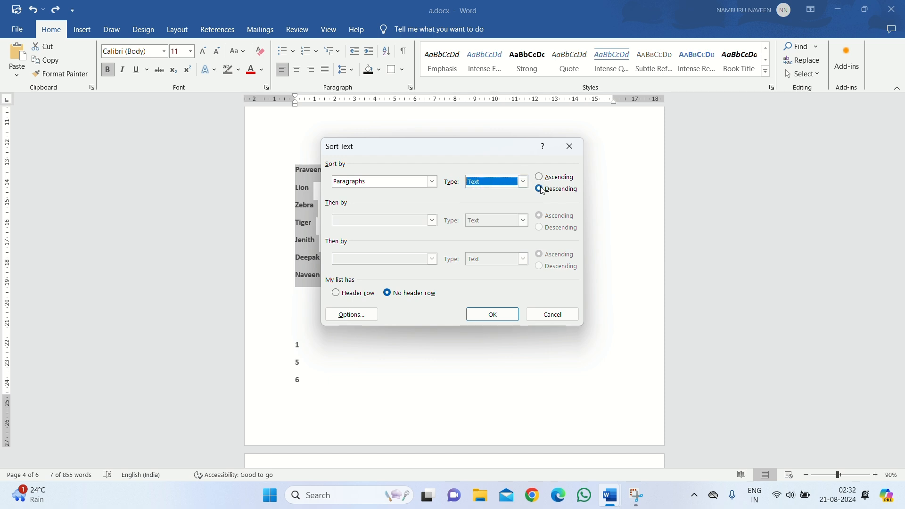
pyautogui.click(489, 313)
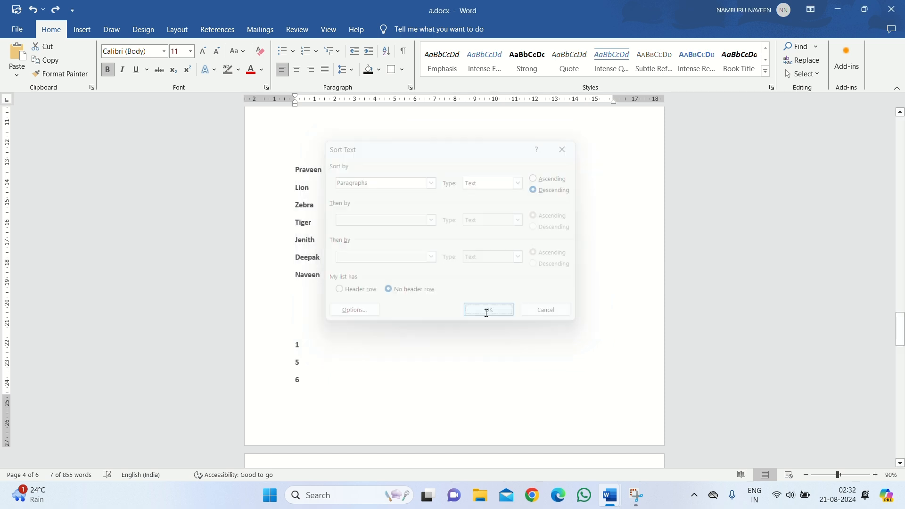
# - Sort the same list of names and animals as text in ascending order
pyautogui.click(386, 51)
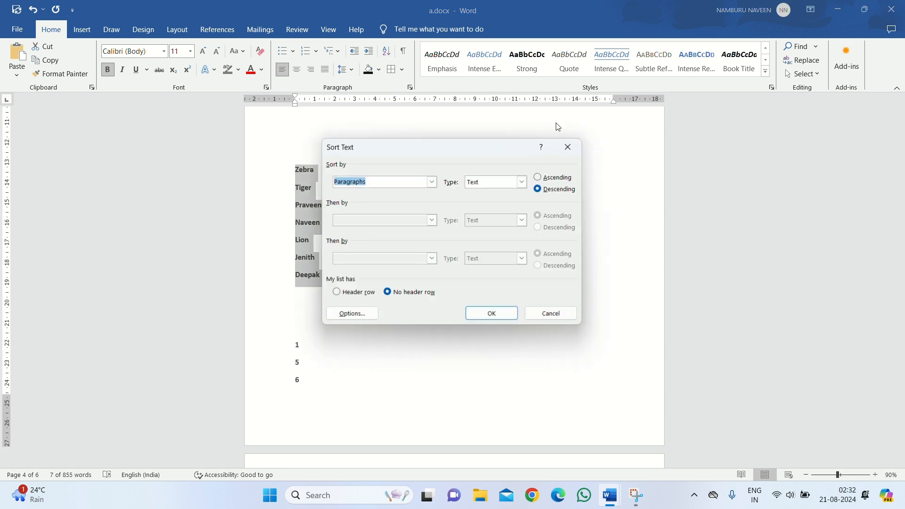
pyautogui.click(540, 177)
pyautogui.click(490, 314)
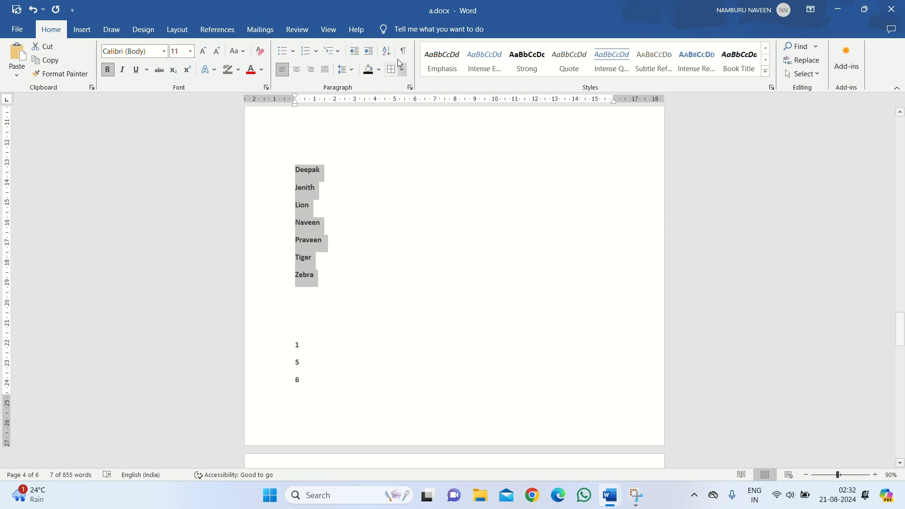
# - Select the number list that runs across the page break and sort it by number in descending order
pyautogui.scroll(-5, 353, 231)
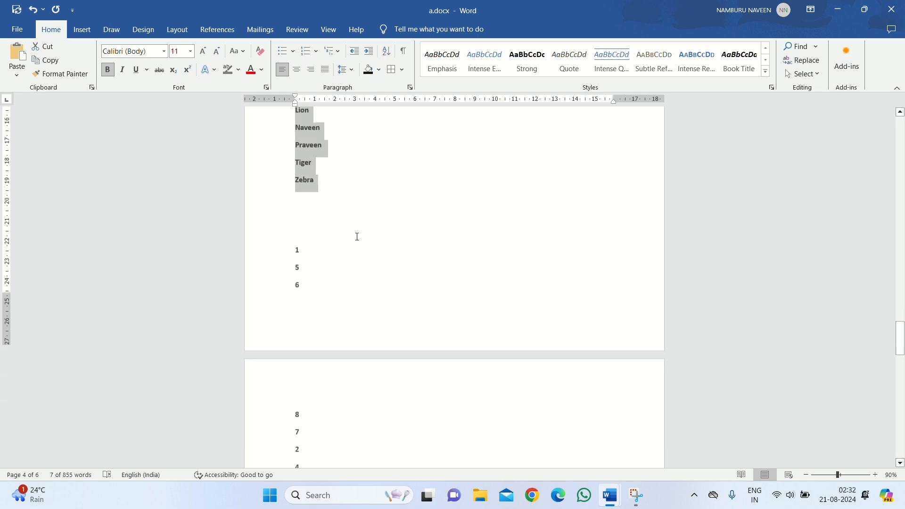
pyautogui.click(292, 158)
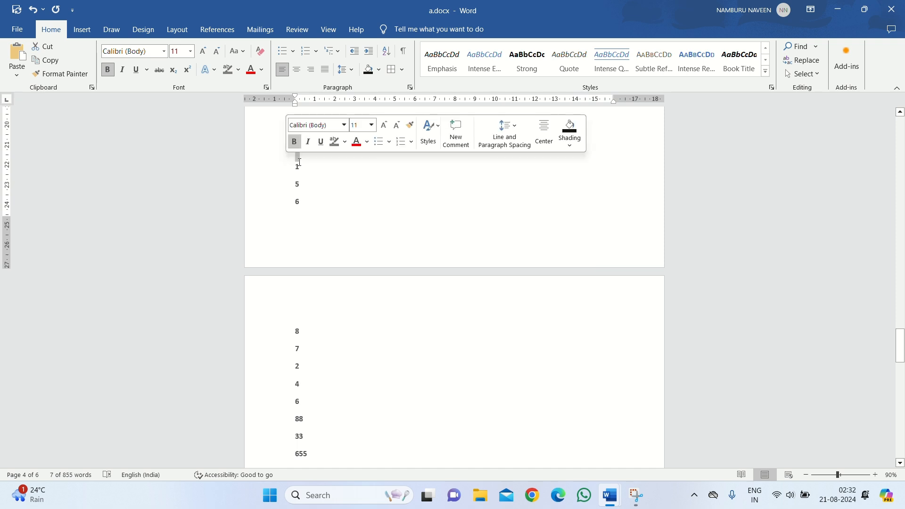
pyautogui.click(296, 169)
pyautogui.moveTo(296, 170); pyautogui.dragTo(309, 460)
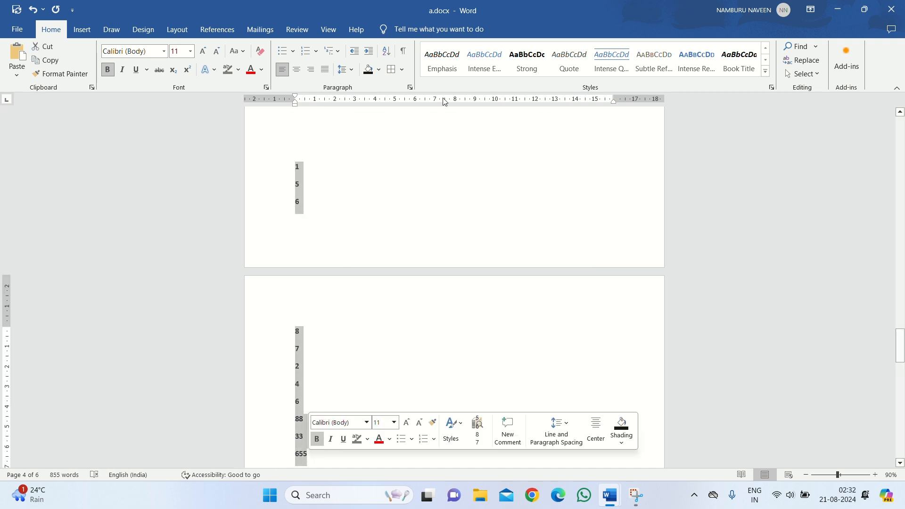
pyautogui.click(385, 52)
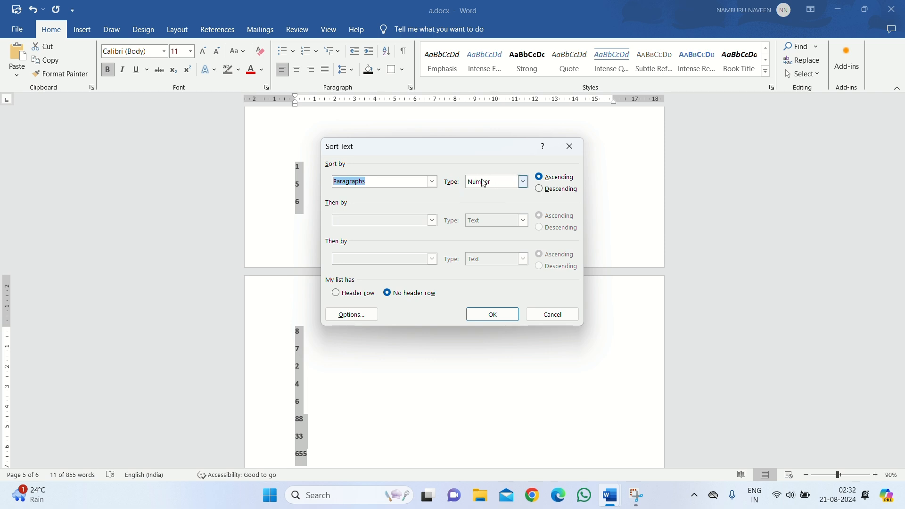
pyautogui.click(542, 189)
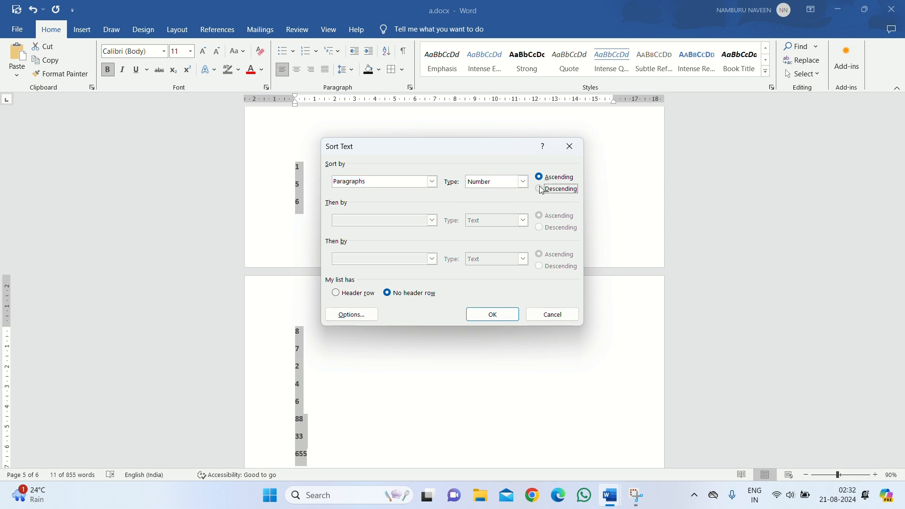
pyautogui.click(492, 314)
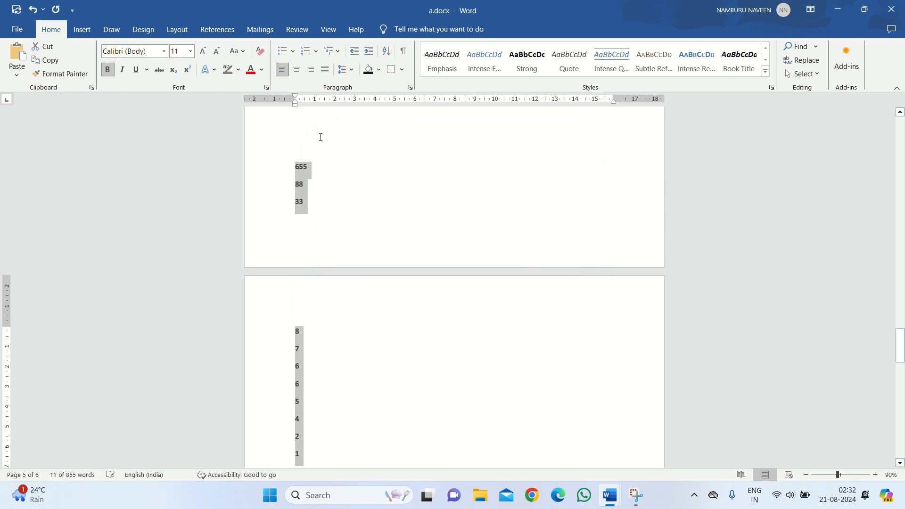
# - Sort the same number list in ascending order and check the sorted lists
pyautogui.click(386, 51)
pyautogui.click(541, 178)
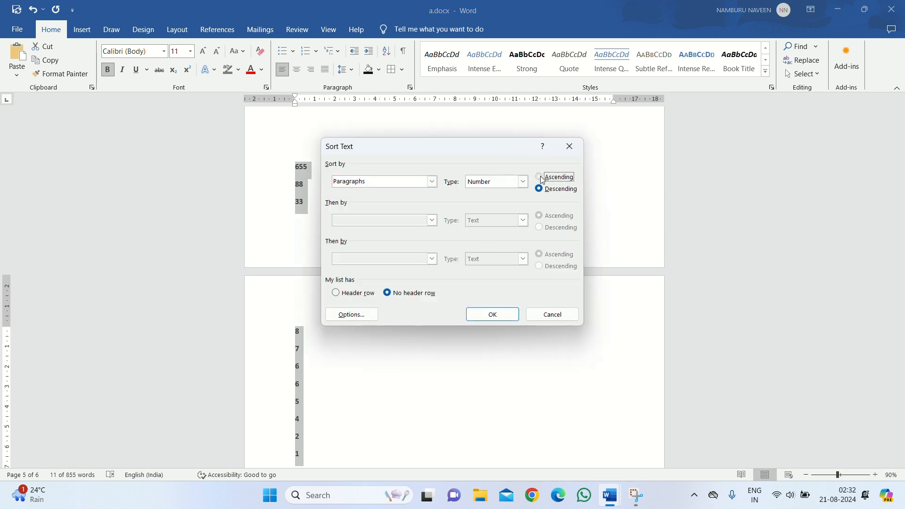
pyautogui.click(493, 315)
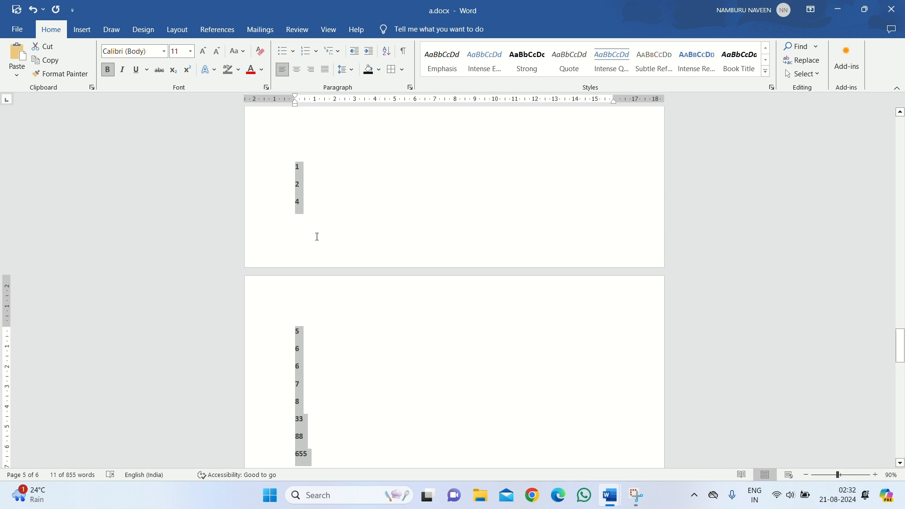
pyautogui.scroll(-4, 316, 214)
pyautogui.scroll(6, 356, 209)
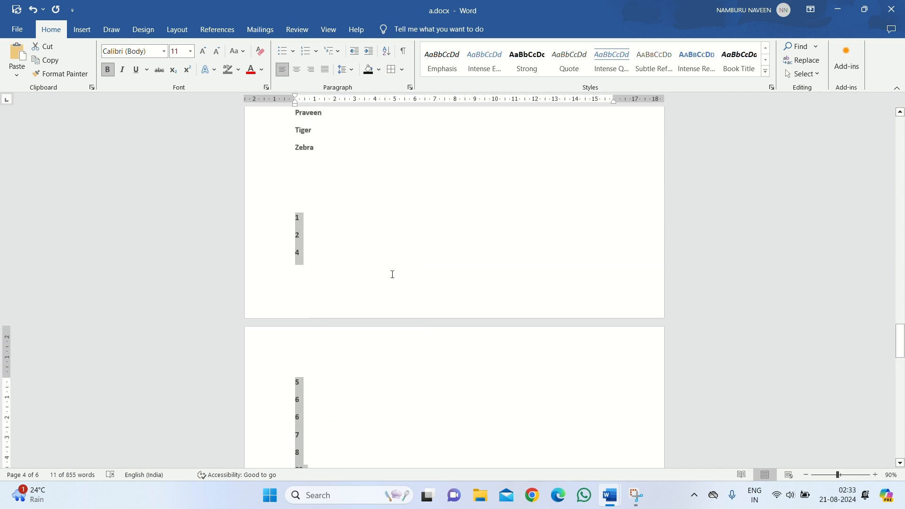
# - Select the four-line date list below the numbers and sort it by date in descending order
pyautogui.scroll(-10, 400, 170)
pyautogui.scroll(-1, 338, 234)
pyautogui.moveTo(295, 252); pyautogui.dragTo(358, 320)
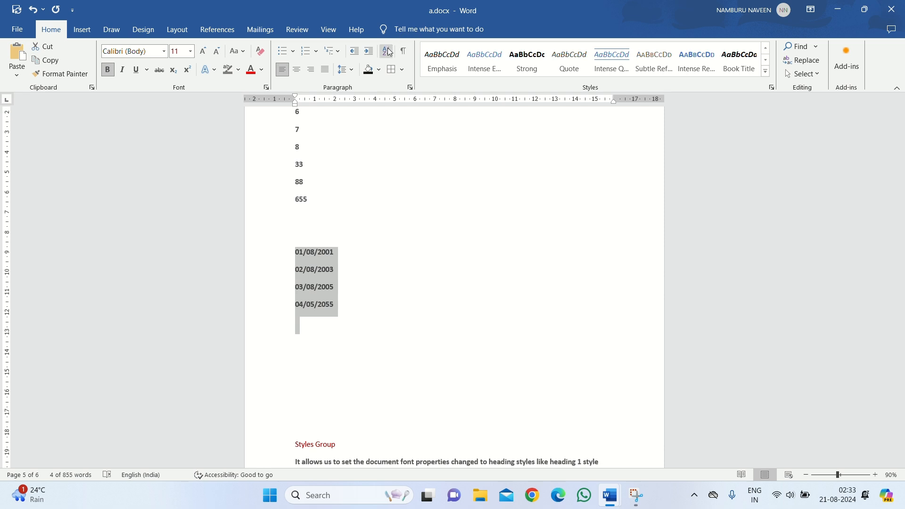
pyautogui.click(386, 51)
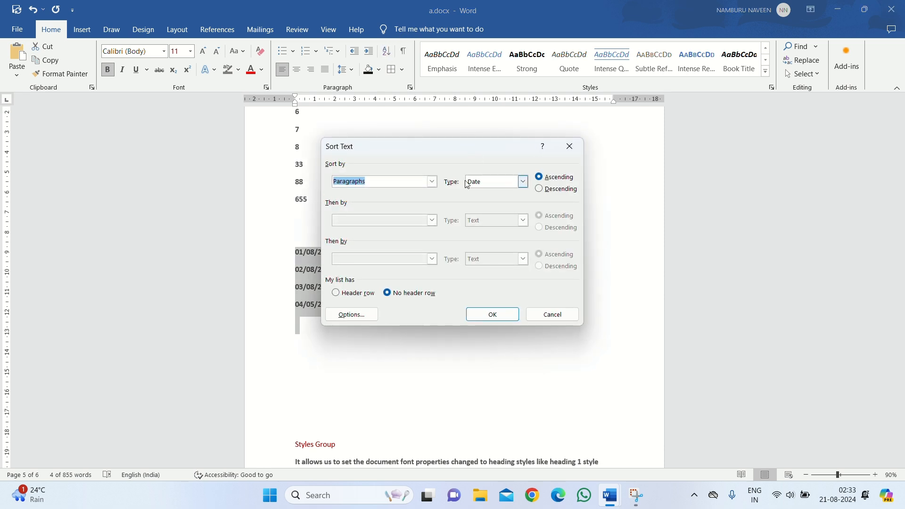
pyautogui.click(539, 189)
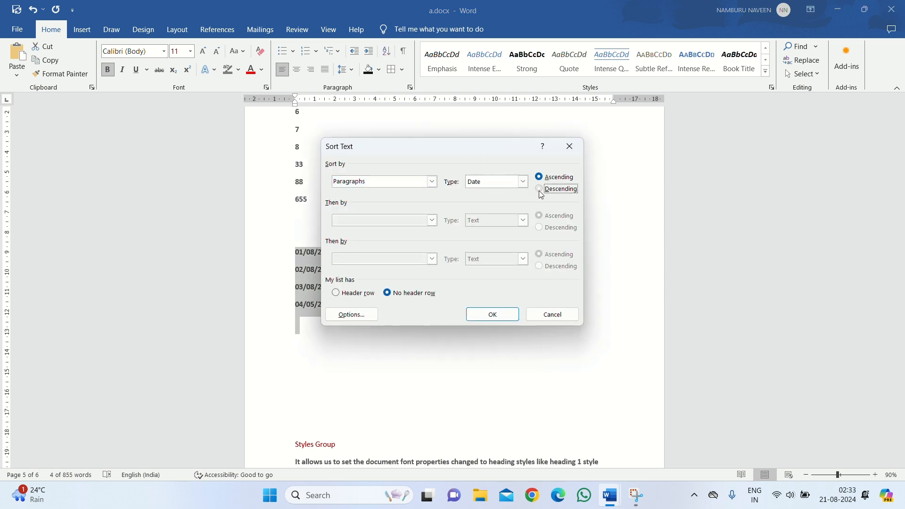
pyautogui.click(494, 313)
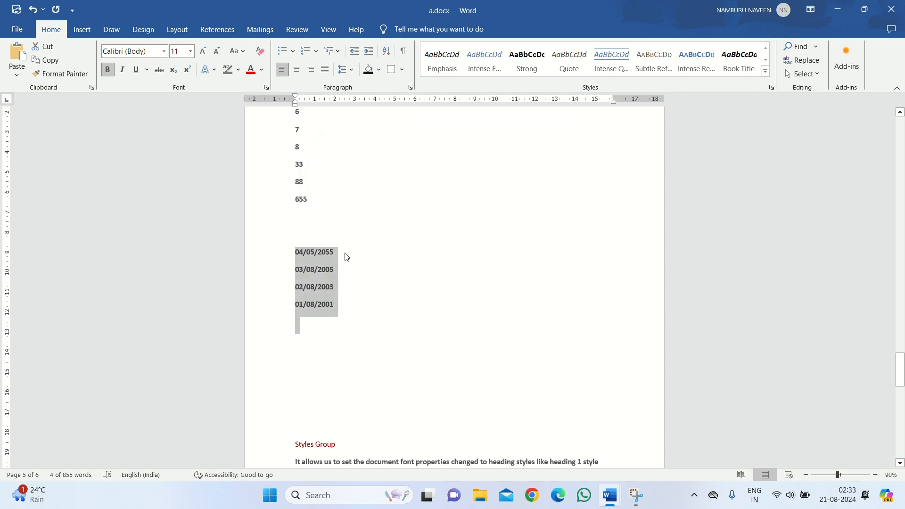
# - Sort the same date list by date in ascending order
pyautogui.click(386, 51)
pyautogui.click(539, 177)
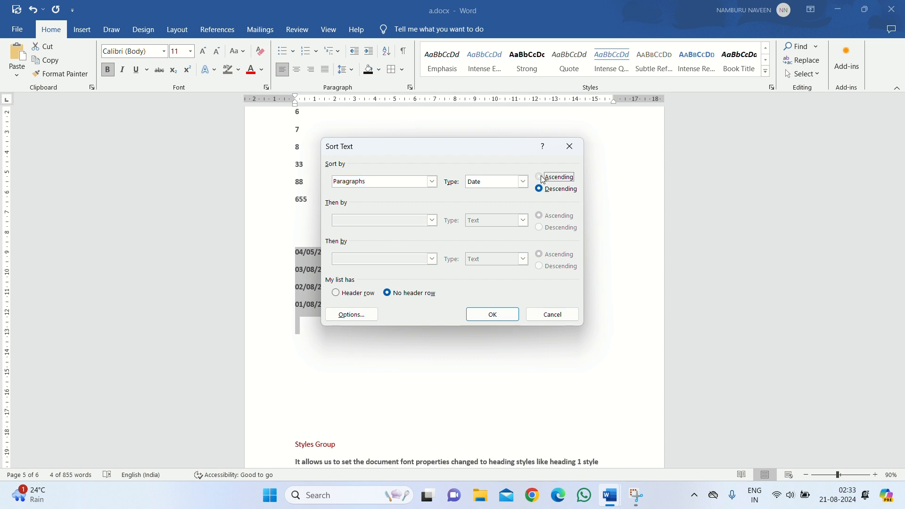
pyautogui.click(478, 314)
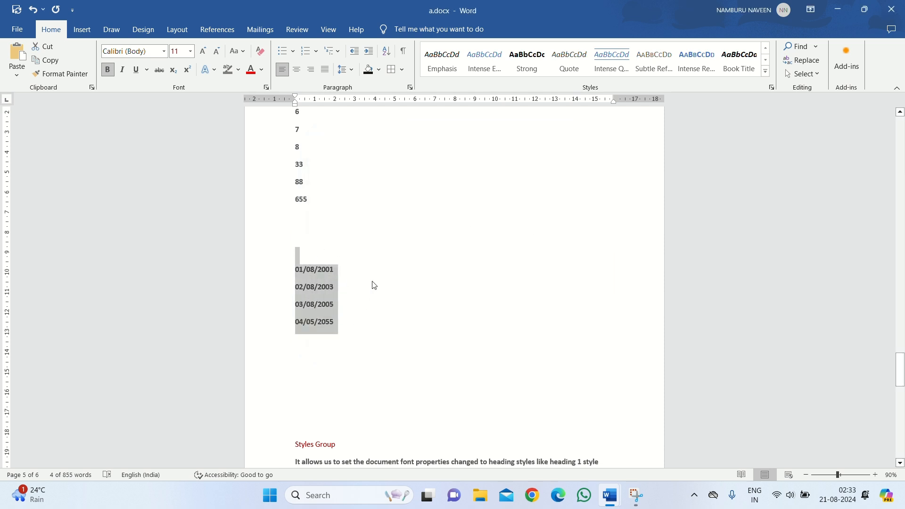
# - Select the sentence under the "Increase indent" heading and increase its indent repeatedly until it passes the right margin
pyautogui.scroll(-1, 415, 262)
pyautogui.scroll(3, 421, 262)
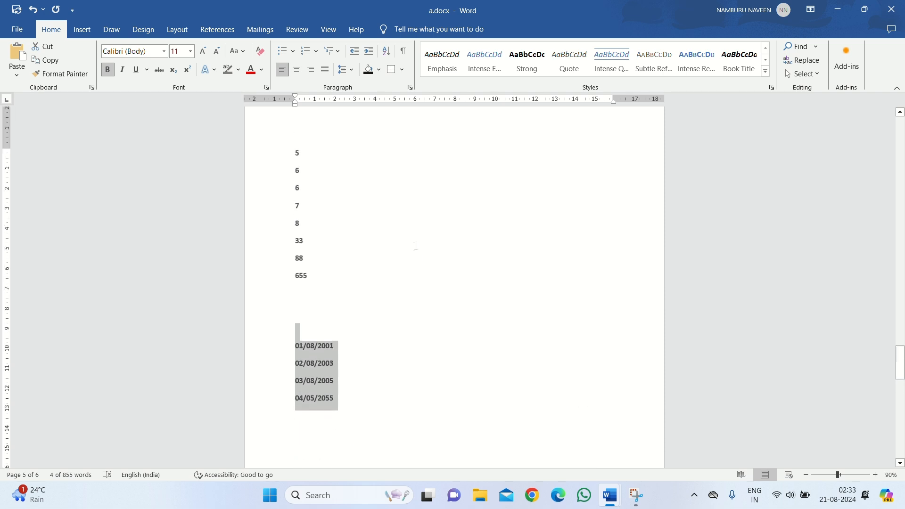
pyautogui.scroll(2, 414, 212)
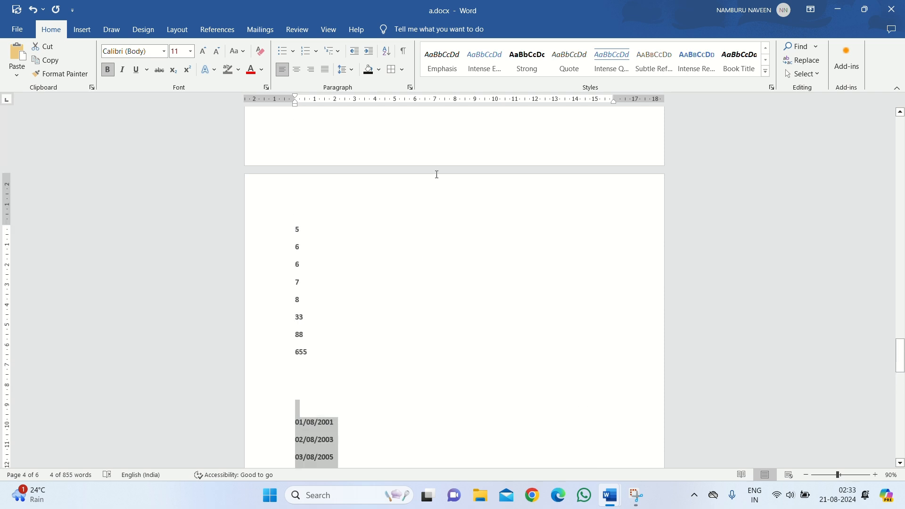
pyautogui.scroll(7, 387, 229)
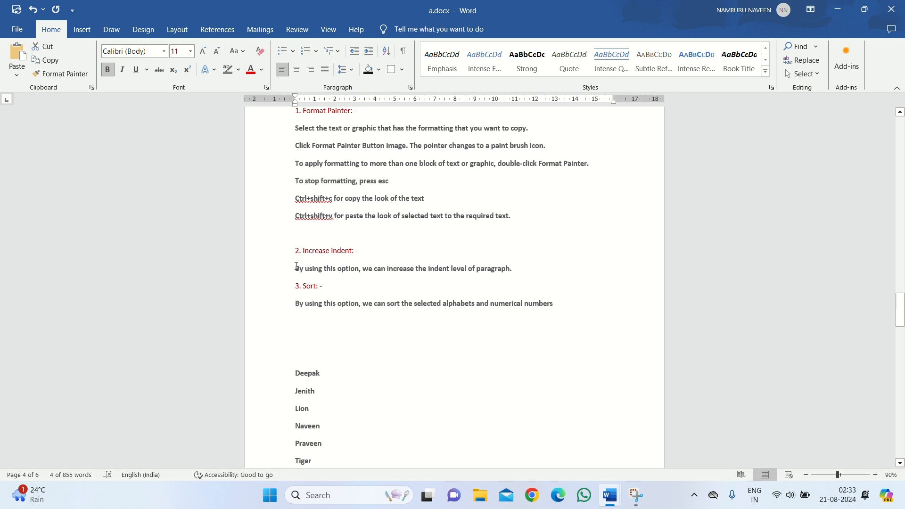
pyautogui.moveTo(297, 265); pyautogui.dragTo(512, 276)
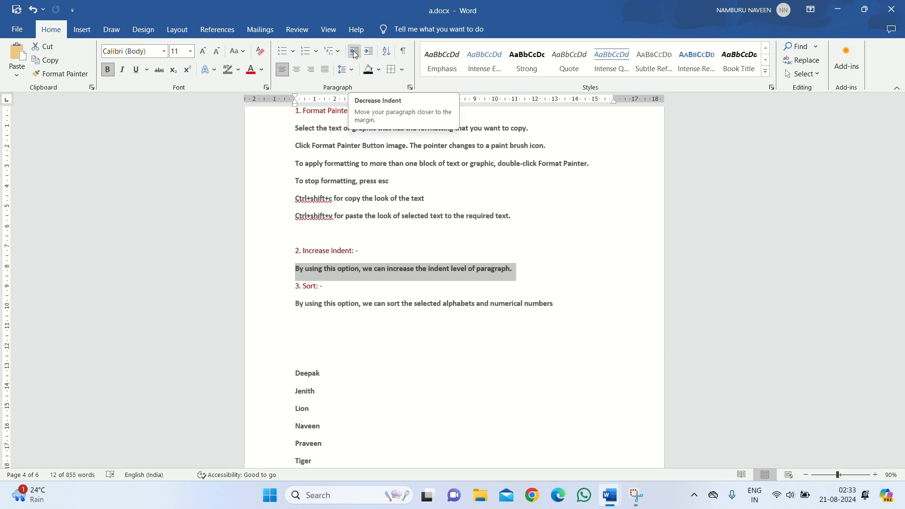
pyautogui.click(368, 52)
pyautogui.click(369, 52)
pyautogui.click(368, 52)
pyautogui.click(368, 52)
pyautogui.click(368, 52)
pyautogui.click(368, 52)
pyautogui.click(369, 52)
pyautogui.click(368, 52)
pyautogui.click(369, 52)
pyautogui.click(368, 52)
pyautogui.click(368, 52)
pyautogui.click(368, 52)
pyautogui.click(368, 52)
pyautogui.click(368, 51)
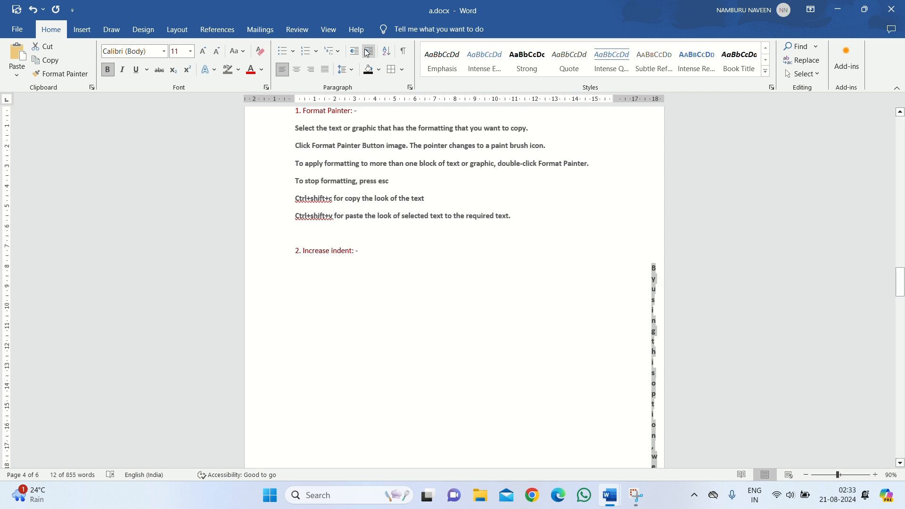
pyautogui.click(368, 52)
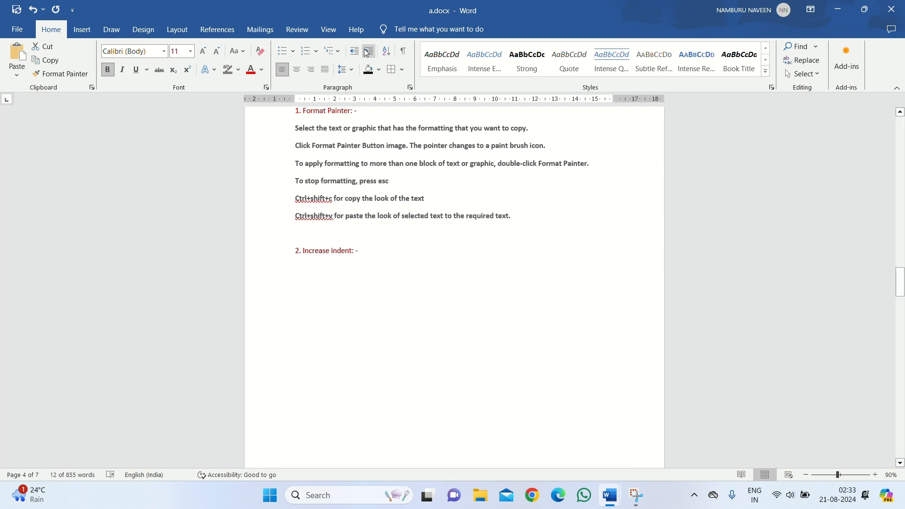
# - Decrease the indent of the sentence under "Increase indent" step by step back to the left margin
pyautogui.click(357, 52)
pyautogui.click(357, 52)
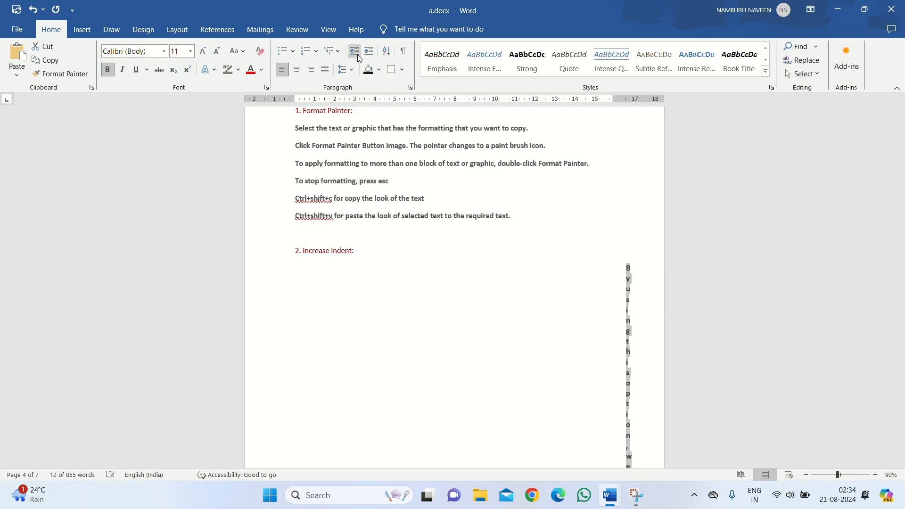
pyautogui.click(359, 59)
pyautogui.doubleClick(359, 58)
pyautogui.click(359, 58)
pyautogui.click(359, 59)
pyautogui.doubleClick(359, 58)
pyautogui.click(359, 59)
pyautogui.click(360, 59)
pyautogui.click(359, 59)
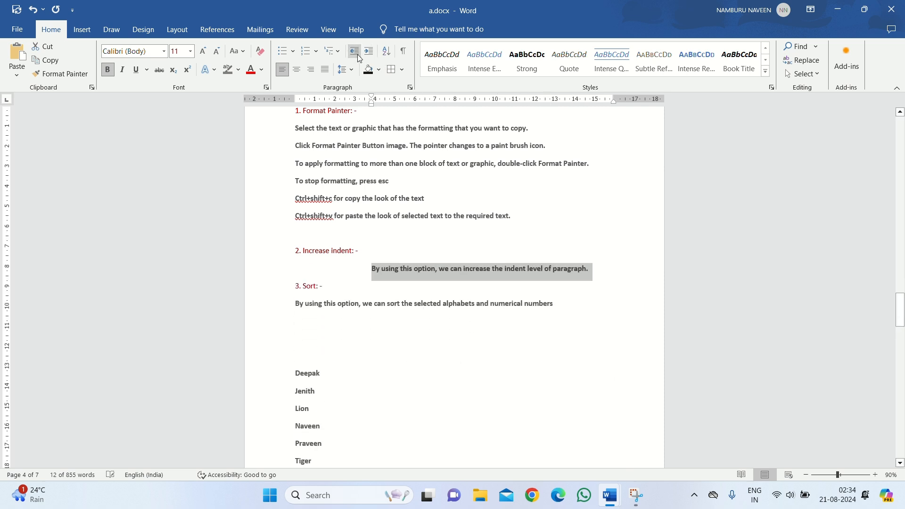
pyautogui.click(358, 58)
pyautogui.click(358, 58)
pyautogui.click(358, 58)
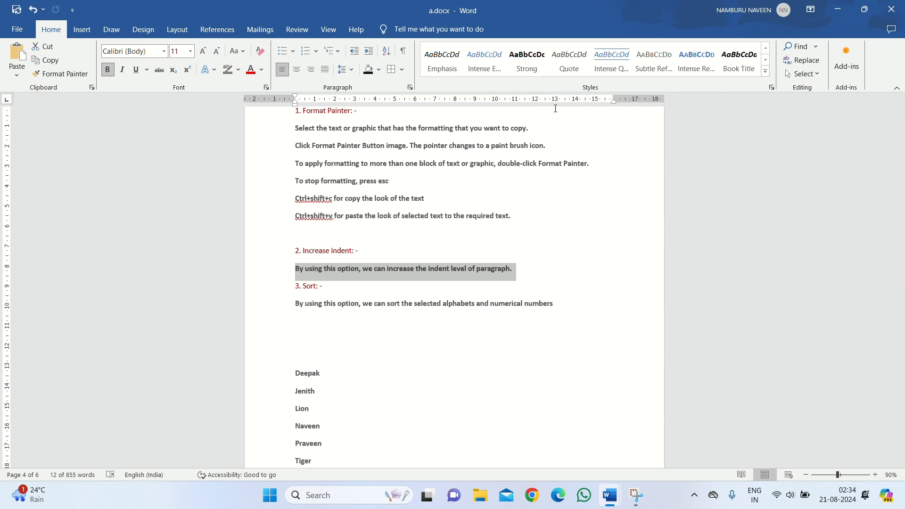
# - Apply the Intense Quote style to the "Styles Group" heading below the date list
pyautogui.scroll(-10, 415, 245)
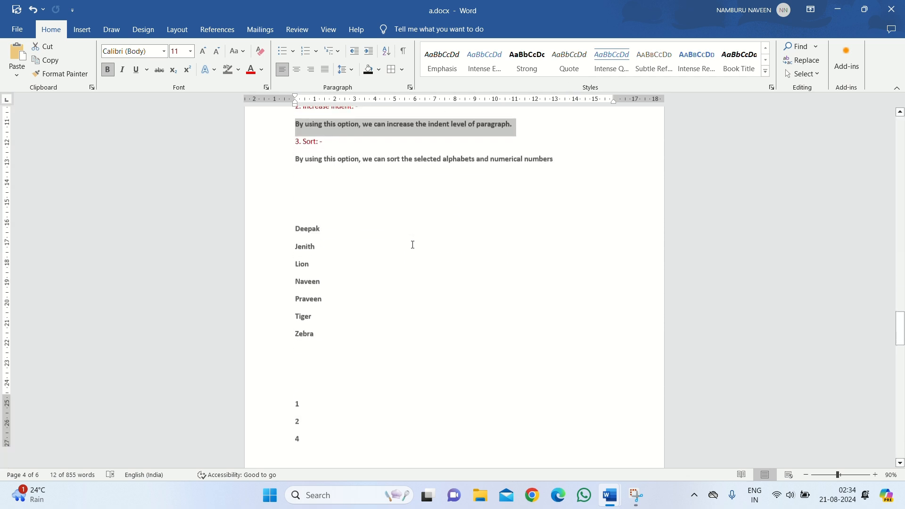
pyautogui.scroll(-12, 415, 244)
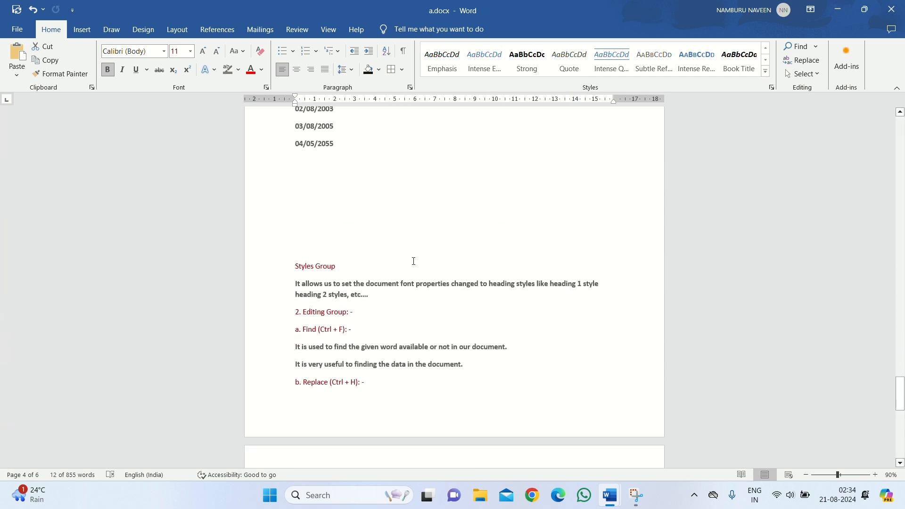
pyautogui.moveTo(341, 185); pyautogui.dragTo(276, 188)
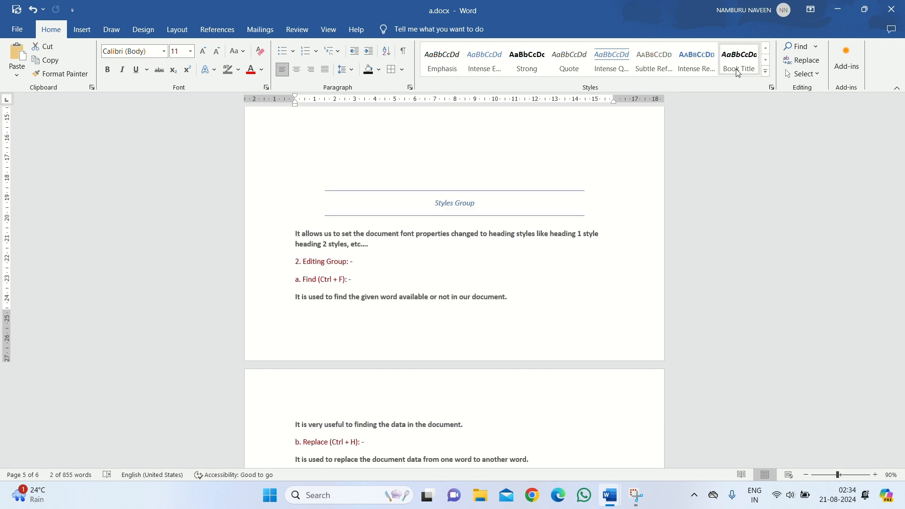
pyautogui.click(765, 72)
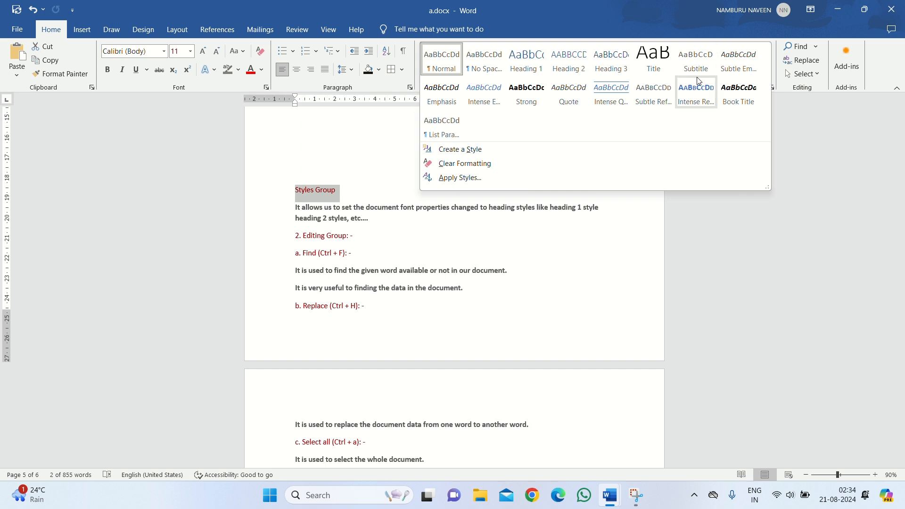
pyautogui.click(618, 82)
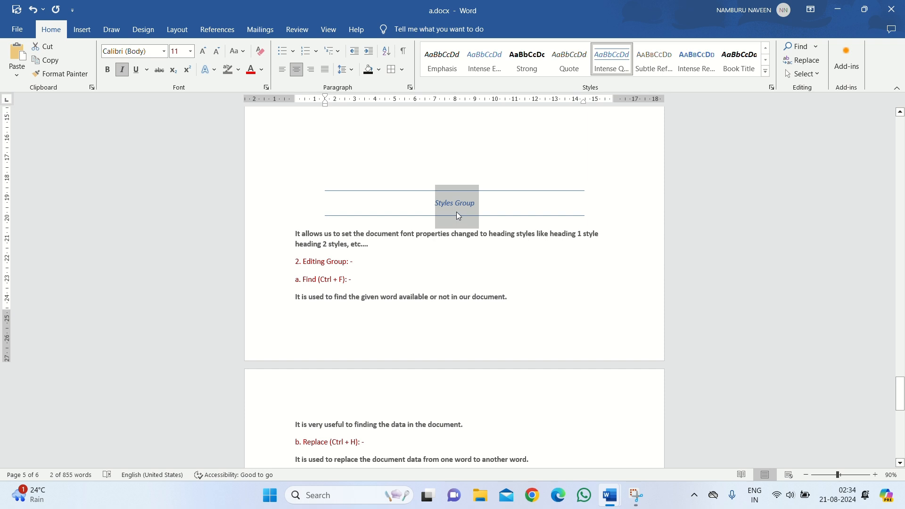
pyautogui.click(487, 213)
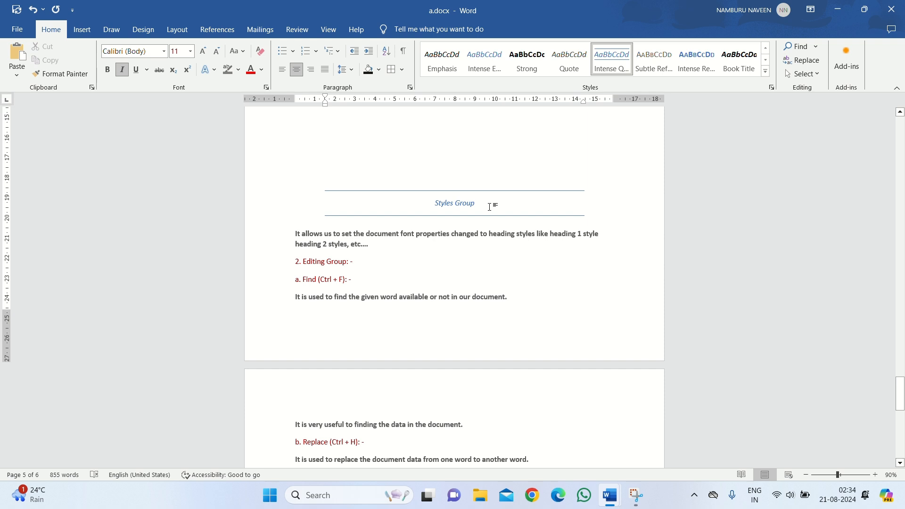
pyautogui.click(766, 71)
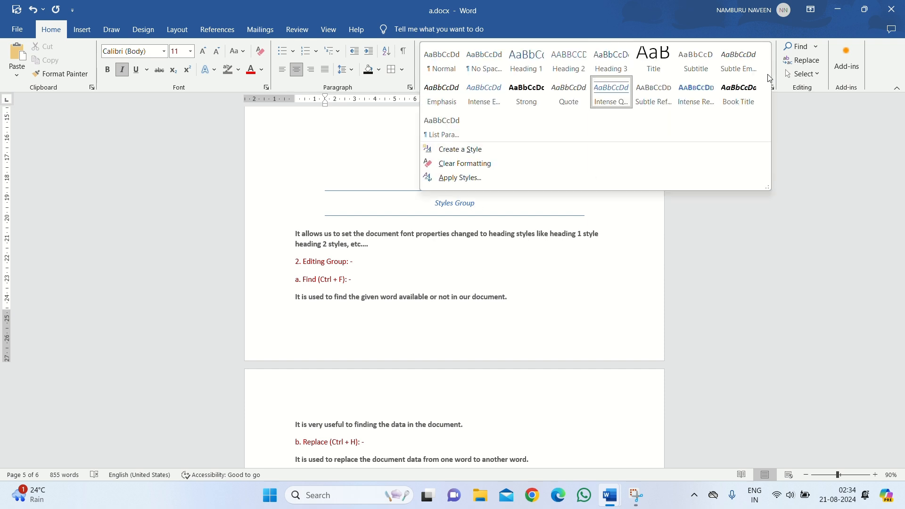
pyautogui.click(516, 154)
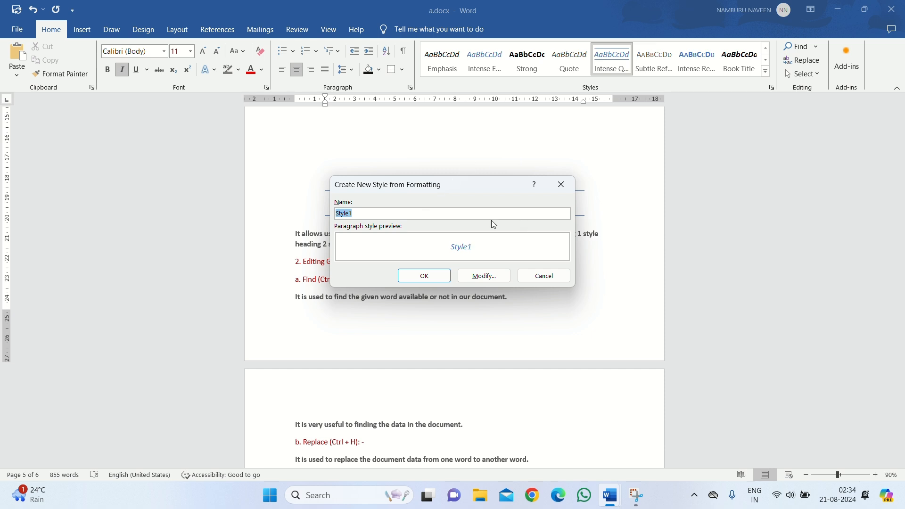
pyautogui.click(560, 184)
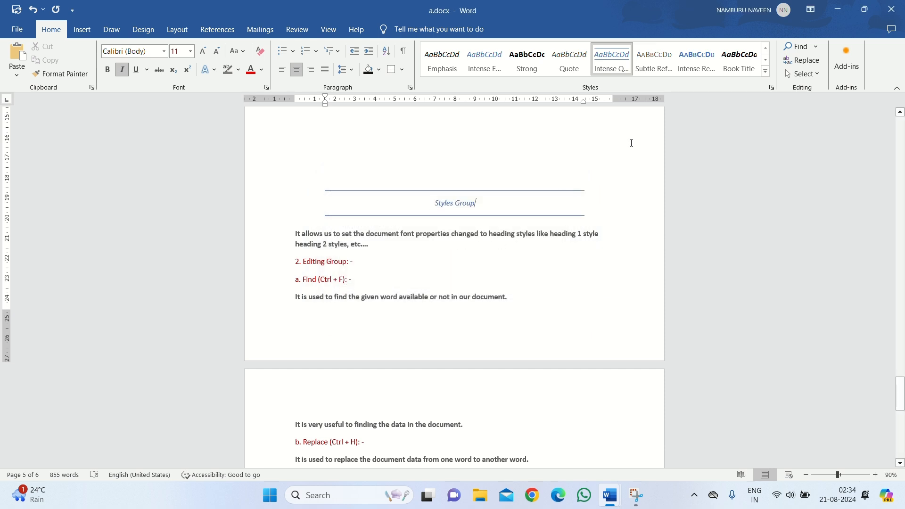
# - Search the document for "video" and go to the second and fifth matches in the results
pyautogui.click(586, 234)
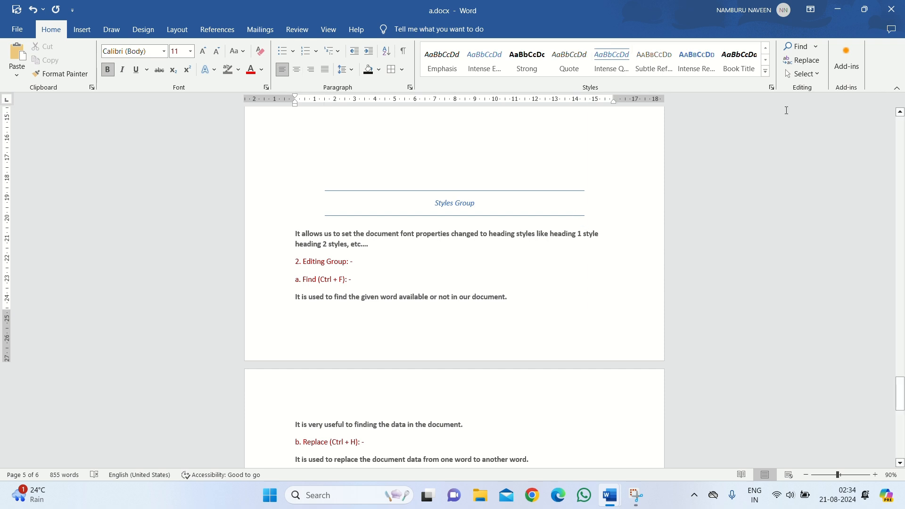
pyautogui.click(800, 46)
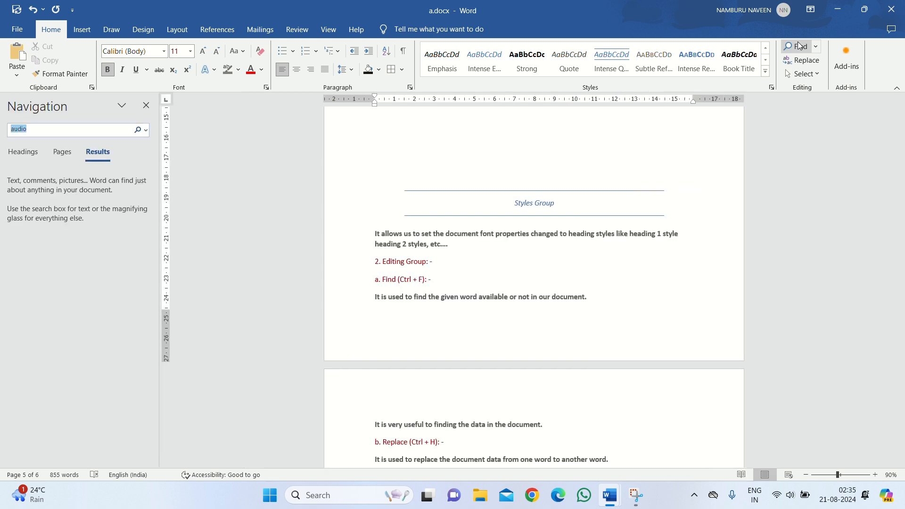
pyautogui.click(72, 129)
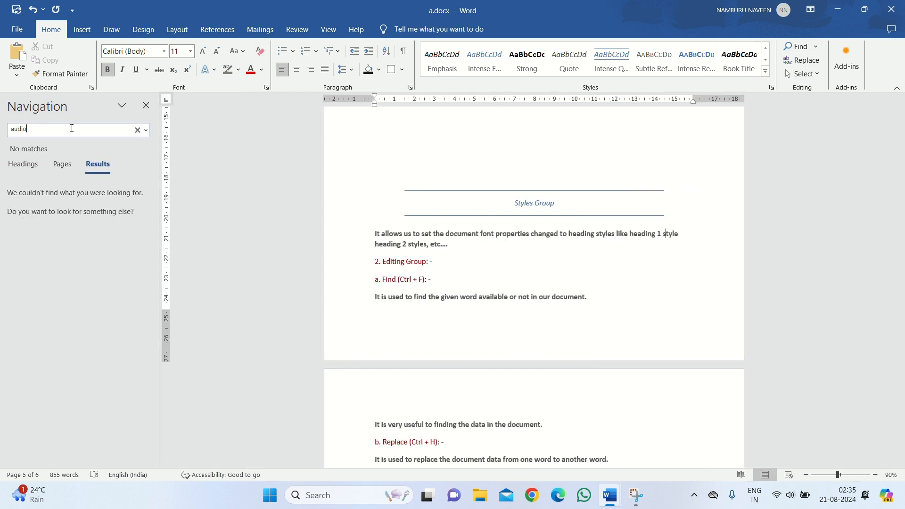
pyautogui.press('BackSpace')
pyautogui.press('BackSpace')
pyautogui.press('BackSpace')
pyautogui.press('BackSpace')
pyautogui.press('BackSpace')
pyautogui.write('video')
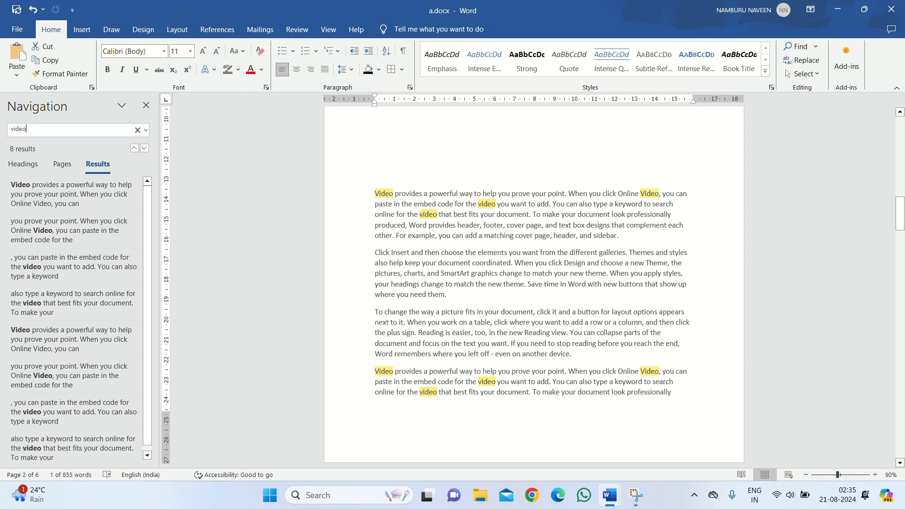
pyautogui.click(46, 234)
pyautogui.click(50, 323)
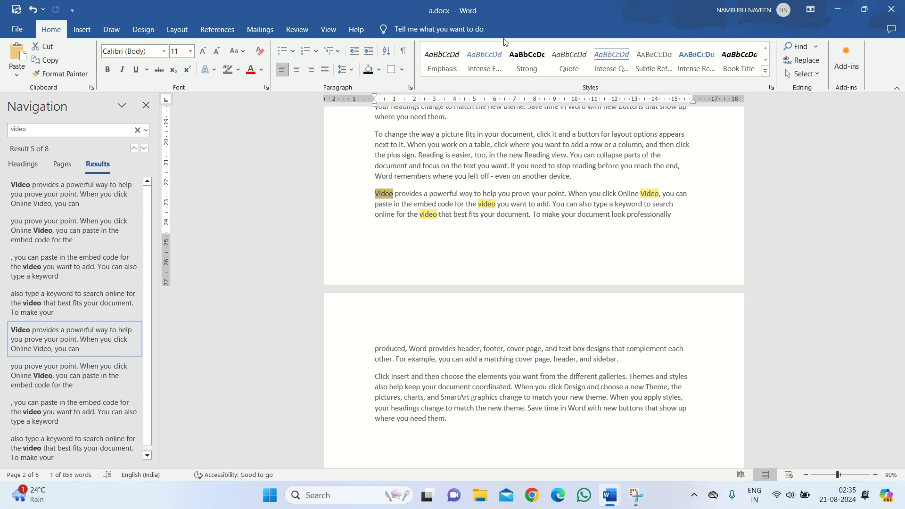
# - Use Advanced Find to go through the occurrences of "Video" one by one, continuing from the document's beginning
pyautogui.click(818, 44)
pyautogui.click(820, 76)
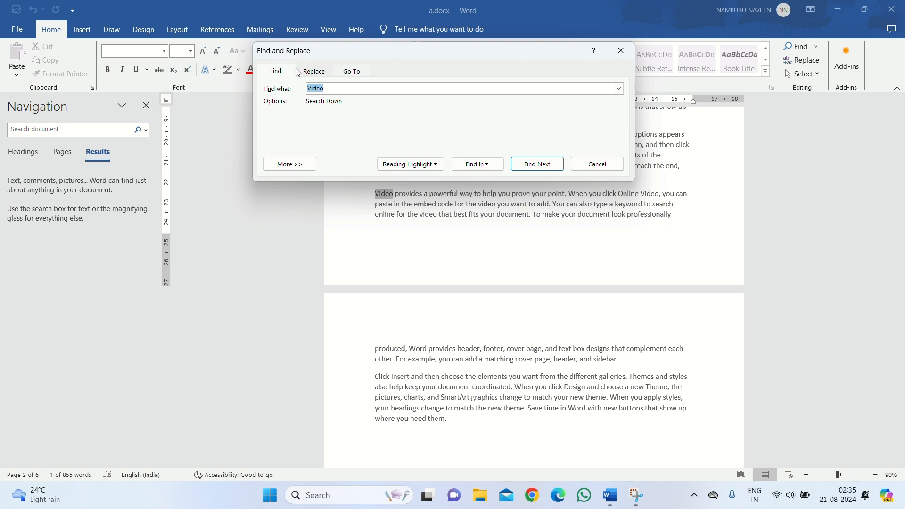
pyautogui.click(532, 166)
pyautogui.click(532, 166)
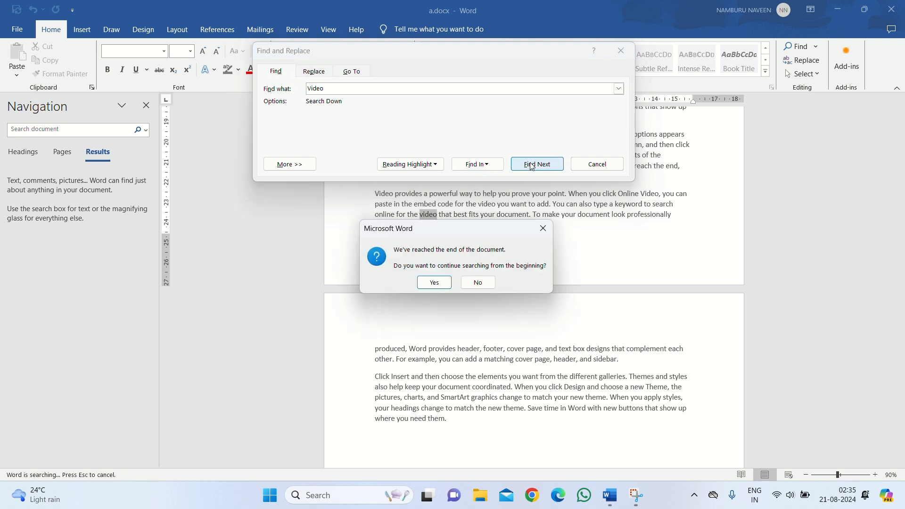
pyautogui.click(430, 283)
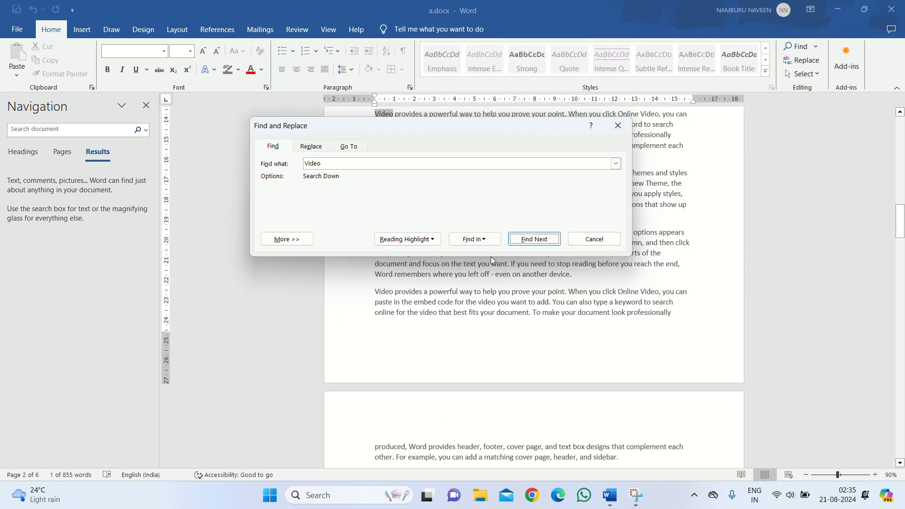
pyautogui.click(536, 237)
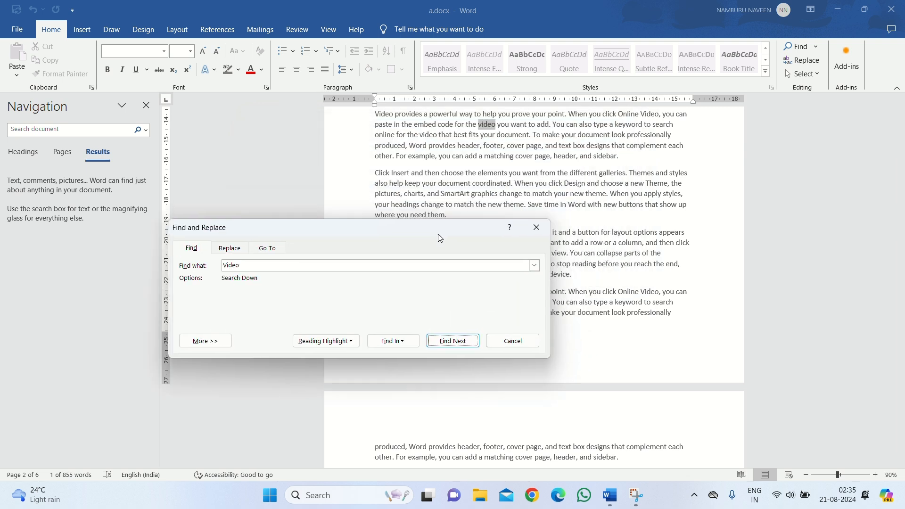
pyautogui.click(357, 403)
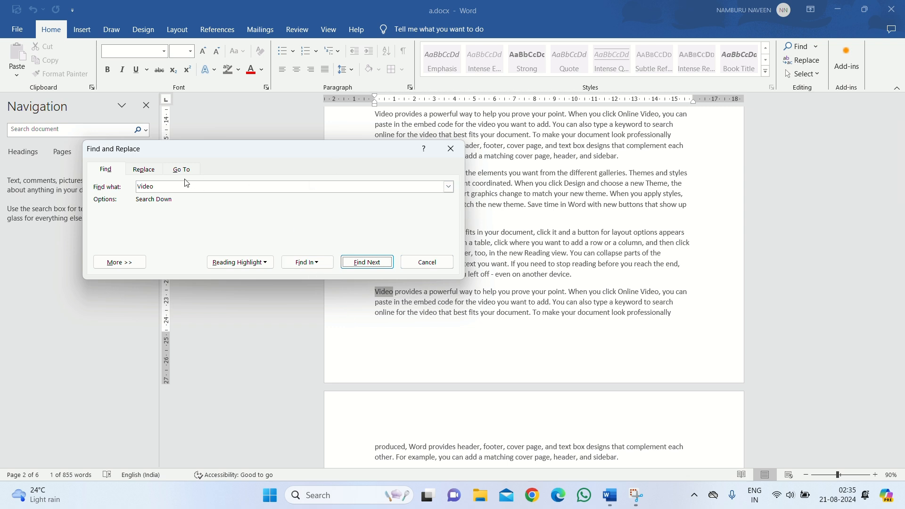
# - Set up a replacement of "Video" with "audio" and find the next occurrence in the document
pyautogui.click(143, 169)
pyautogui.click(184, 188)
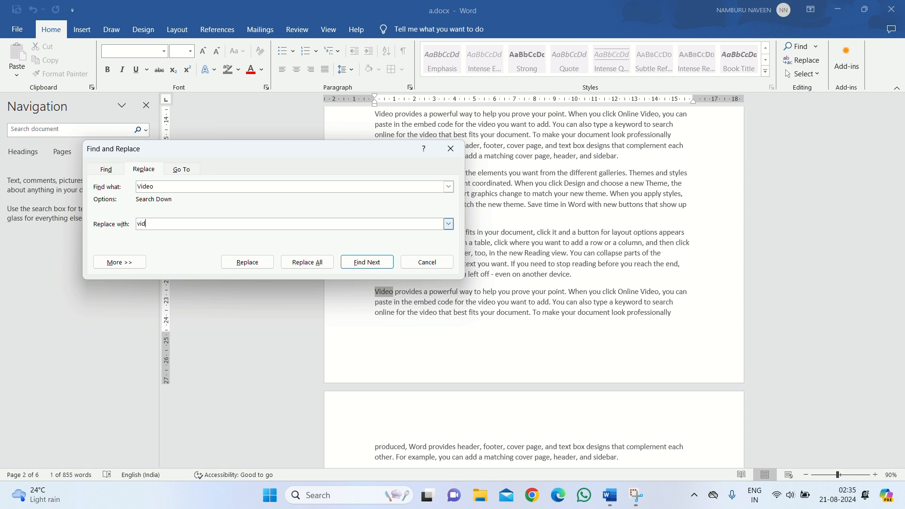
pyautogui.press('BackSpace')
pyautogui.press('BackSpace')
pyautogui.press('BackSpace')
pyautogui.write('audio')
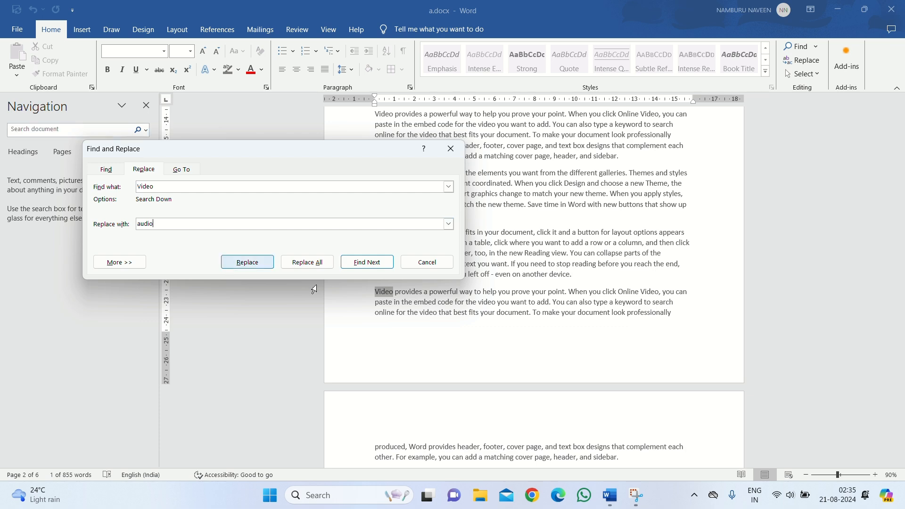
pyautogui.click(384, 262)
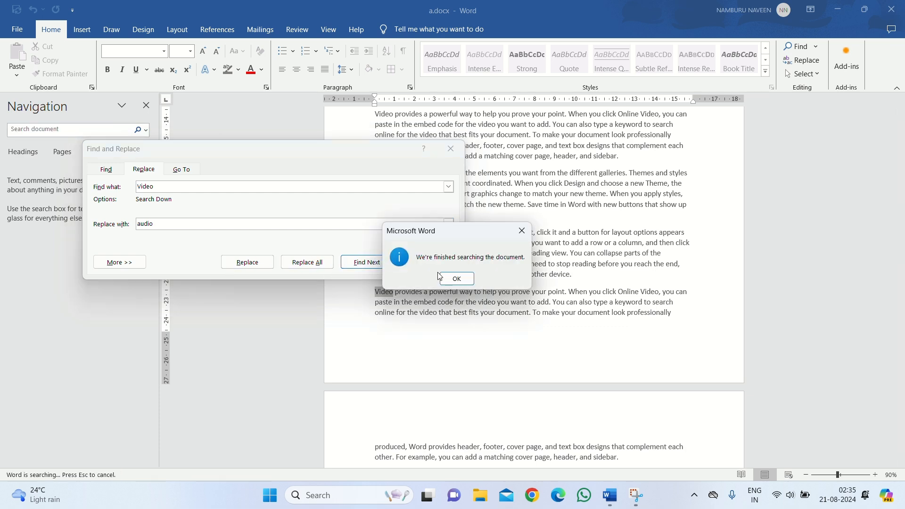
pyautogui.click(453, 279)
pyautogui.click(376, 264)
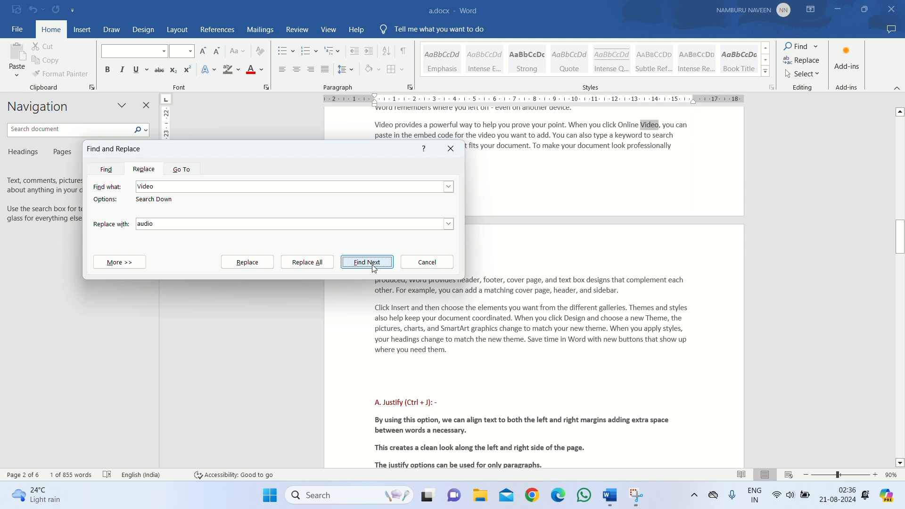
# - Replace individual occurrences of "Video" with "audio" in the last paragraph of page 2, skipping one, and continue from the document's beginning
pyautogui.scroll(3, 664, 167)
pyautogui.click(247, 262)
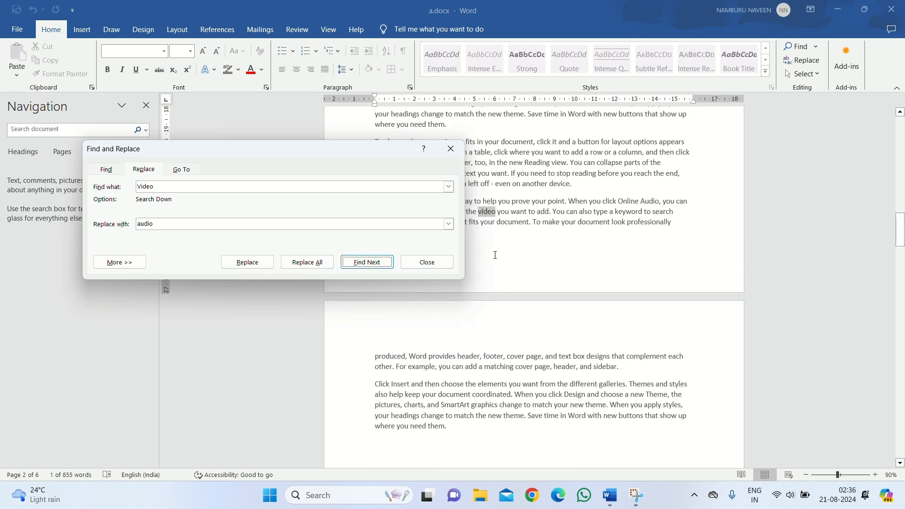
pyautogui.click(380, 262)
pyautogui.click(242, 193)
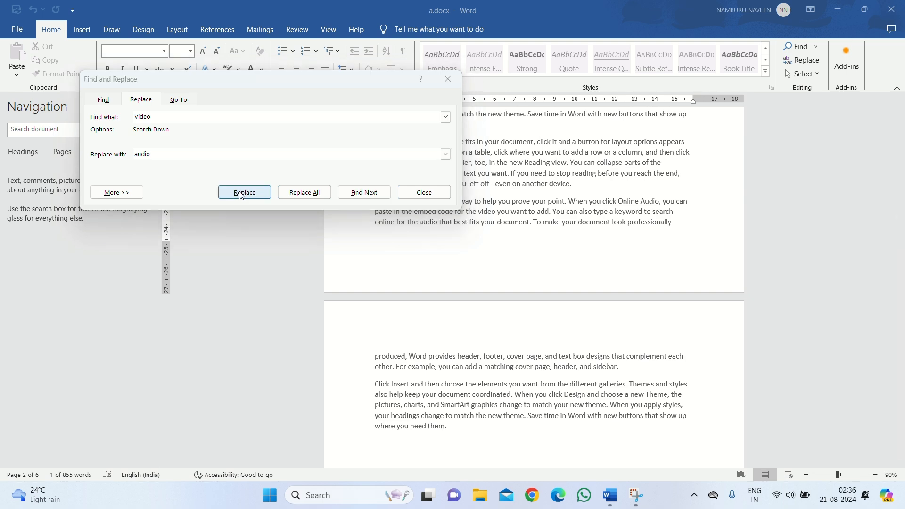
pyautogui.click(429, 281)
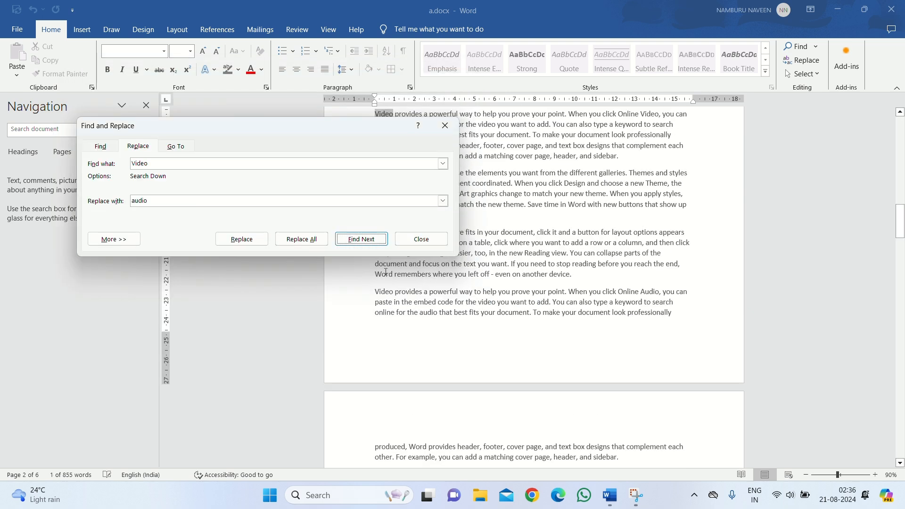
# - Replace all remaining occurrences of "Video" with "audio", including those from the document's beginning
pyautogui.click(302, 241)
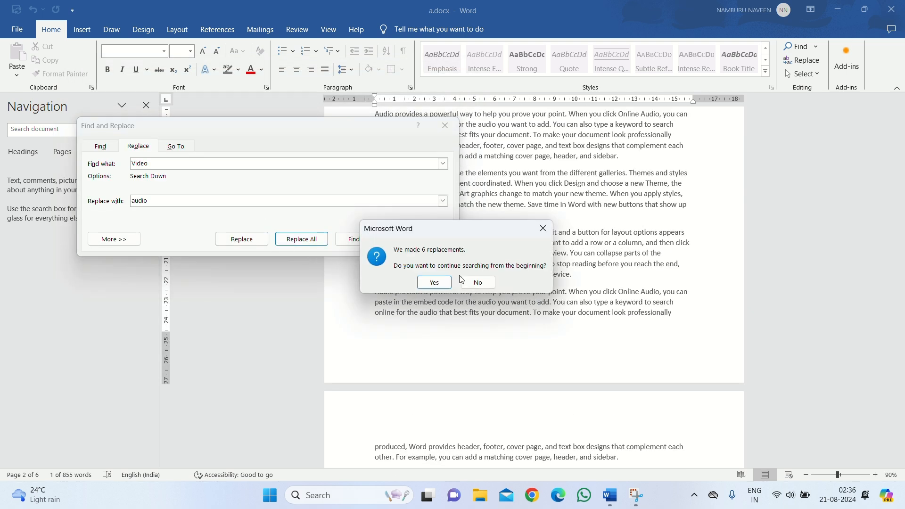
pyautogui.click(434, 283)
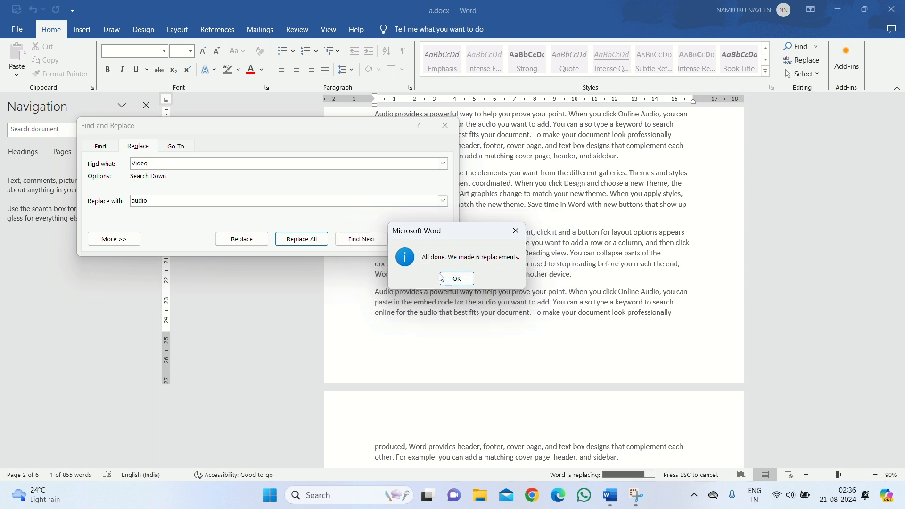
pyautogui.click(441, 278)
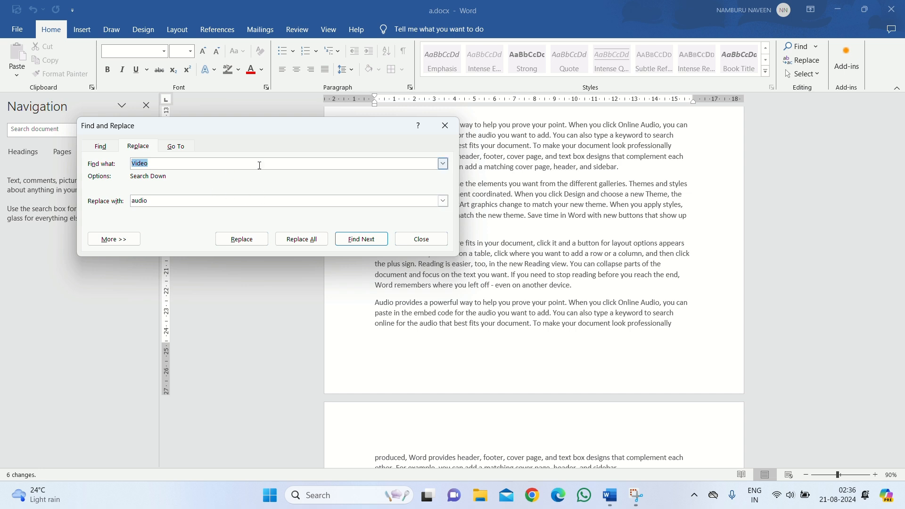
# - Search again for "Video" through the whole document, continuing from the beginning
pyautogui.click(362, 236)
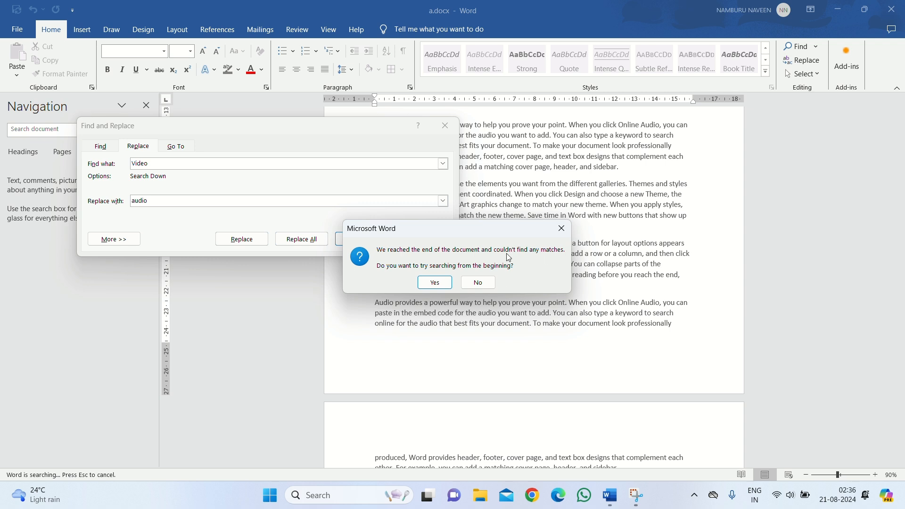
pyautogui.click(435, 282)
pyautogui.click(453, 278)
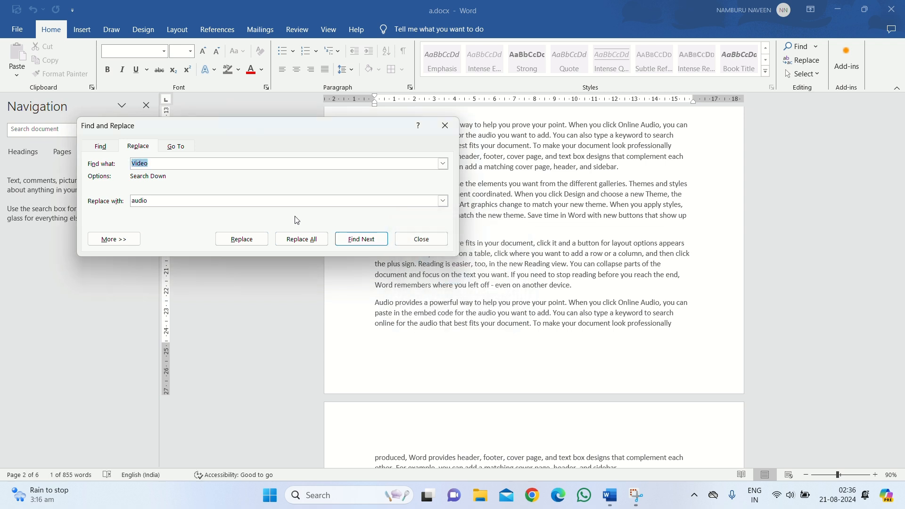
# - Change the search word to "audio" and go through its next two occurrences
pyautogui.click(201, 166)
pyautogui.press('BackSpace')
pyautogui.press('BackSpace')
pyautogui.press('BackSpace')
pyautogui.press('BackSpace')
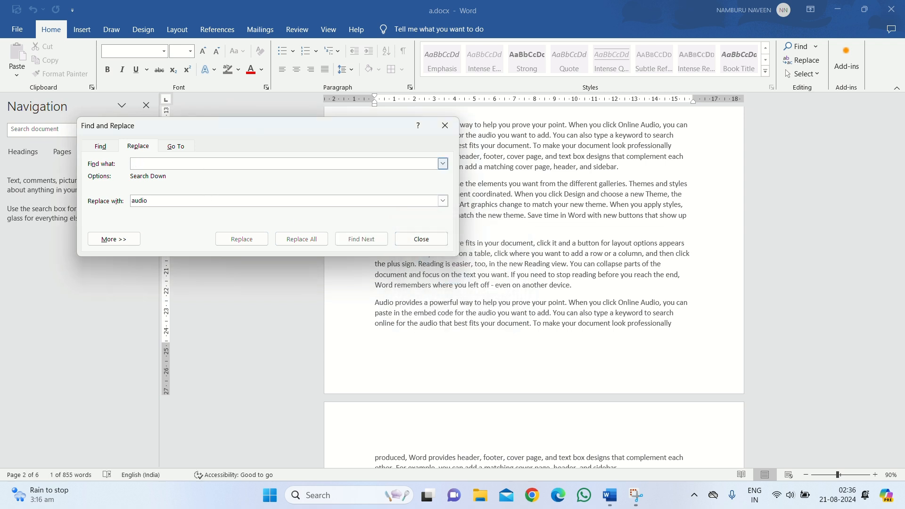
pyautogui.write('audio')
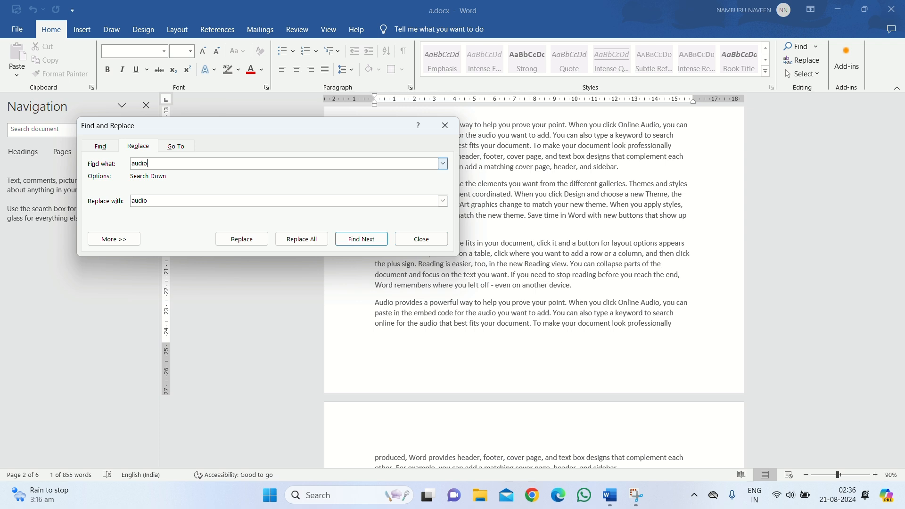
pyautogui.click(367, 242)
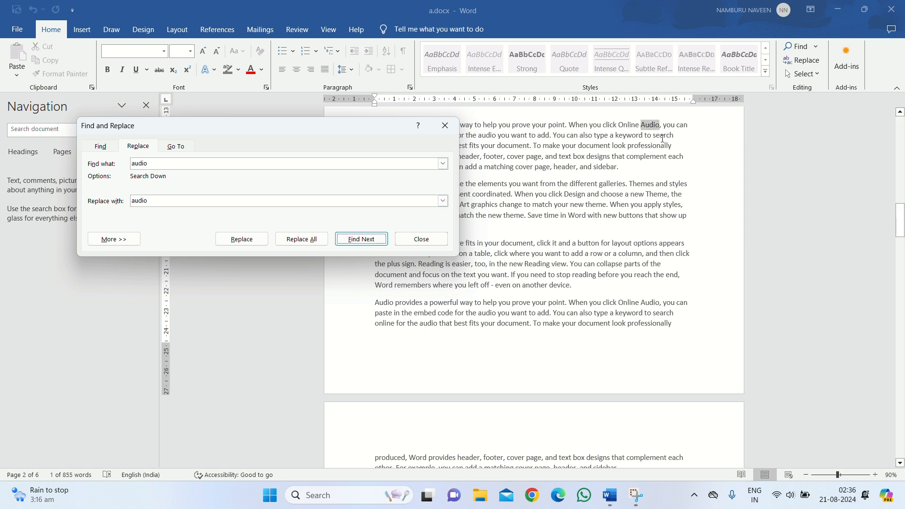
pyautogui.click(361, 239)
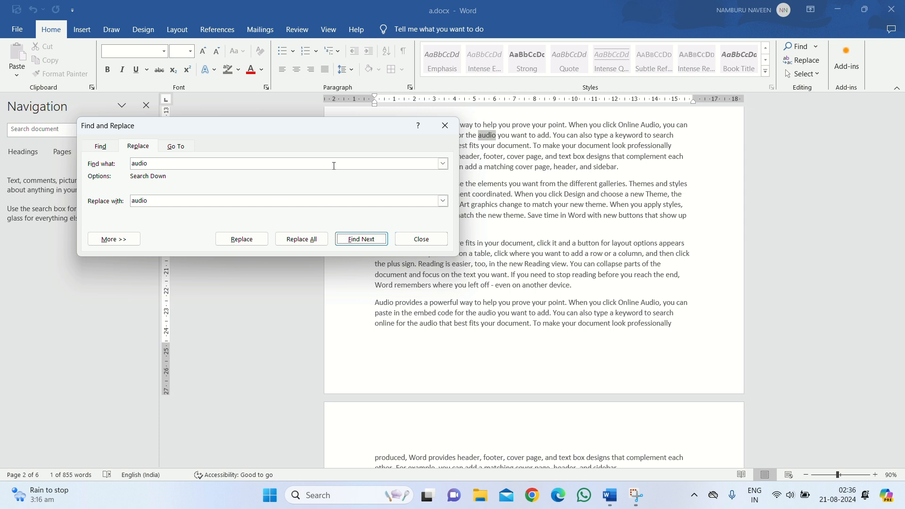
# - Set the replacement word to "video" and replace the next found "audio" in the first paragraph of page 2
pyautogui.click(287, 202)
pyautogui.press('BackSpace')
pyautogui.press('BackSpace')
pyautogui.press('BackSpace')
pyautogui.write('video')
pyautogui.click(361, 238)
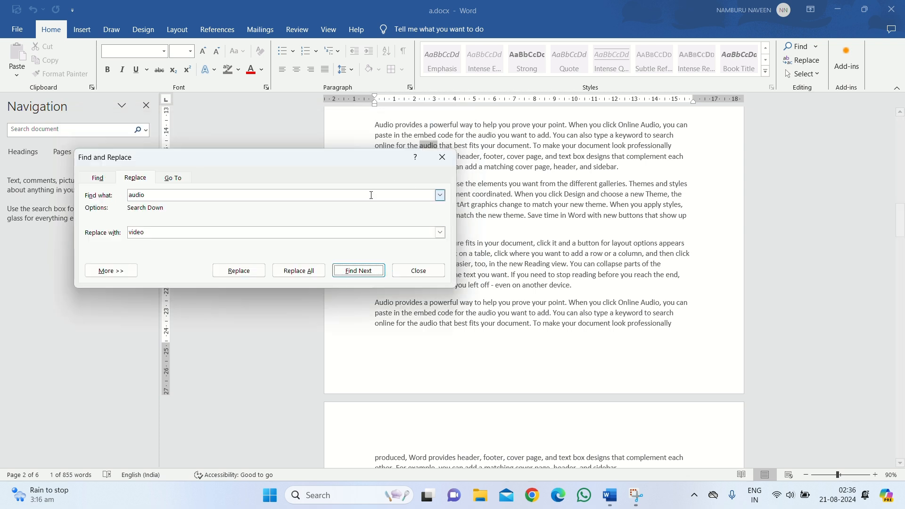
pyautogui.click(244, 270)
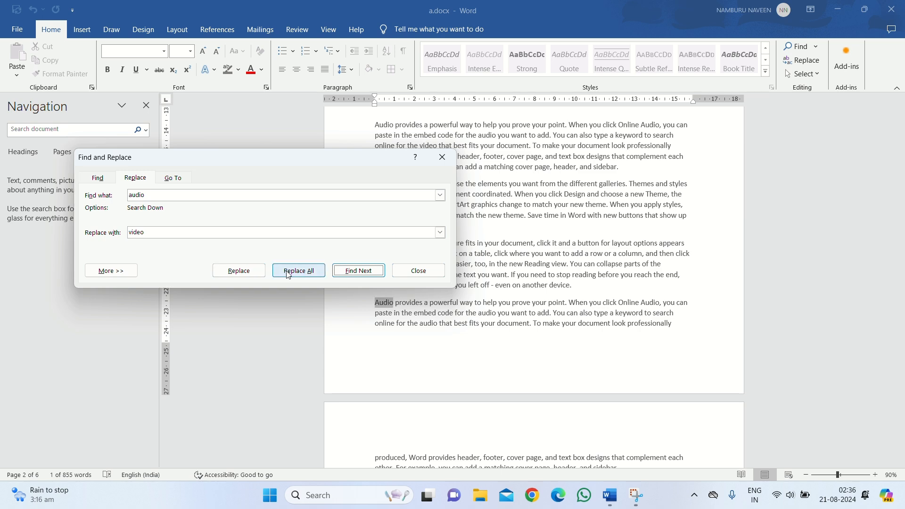
# - Replace all remaining occurrences of "audio" with "video", continuing from the document's beginning
pyautogui.click(307, 270)
pyautogui.click(443, 284)
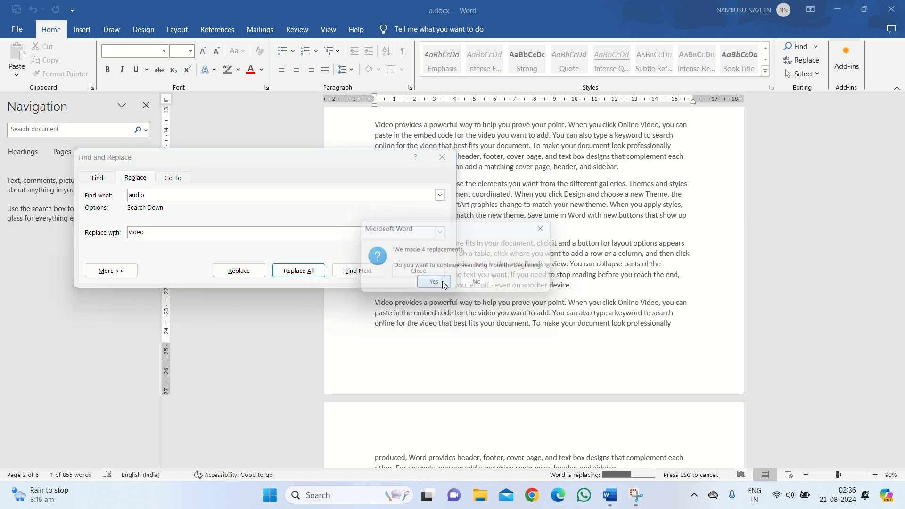
pyautogui.click(456, 279)
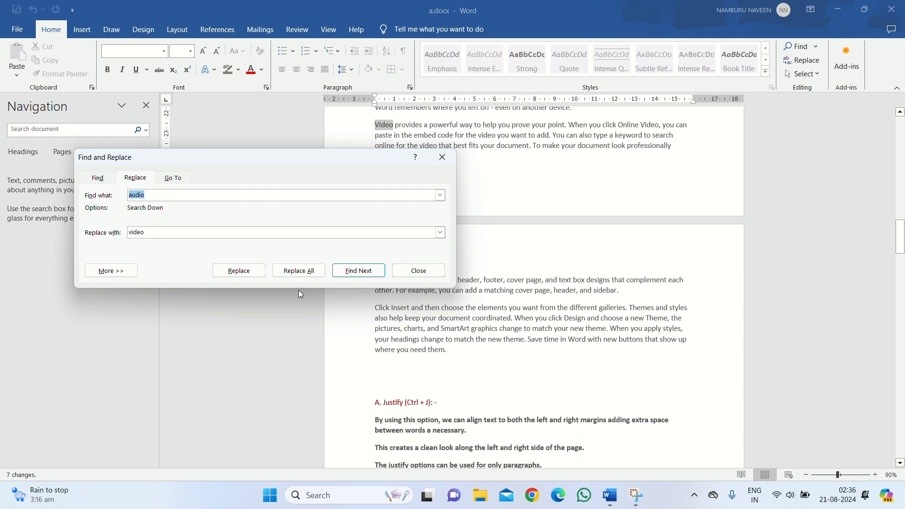
# - Move the Find and Replace dialog off the text and use Go To to jump to page 4
pyautogui.moveTo(269, 169); pyautogui.dragTo(449, 286)
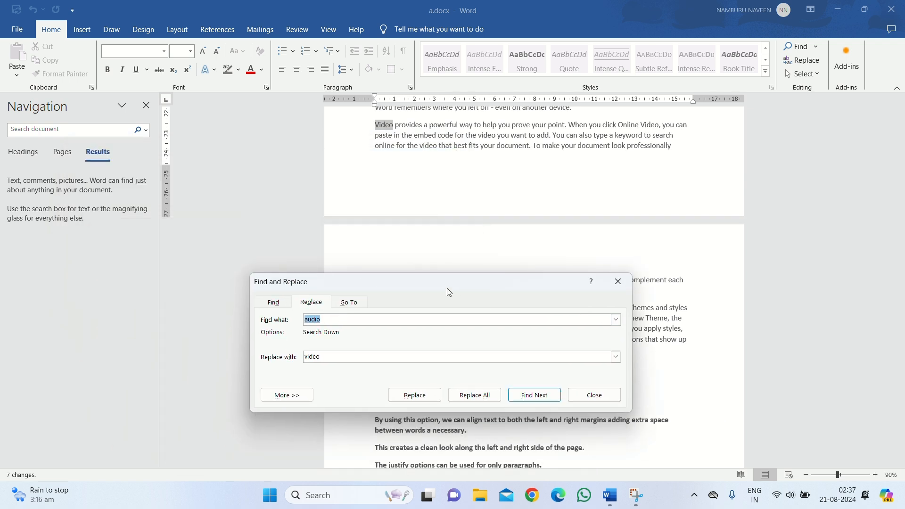
pyautogui.click(357, 302)
pyautogui.click(270, 329)
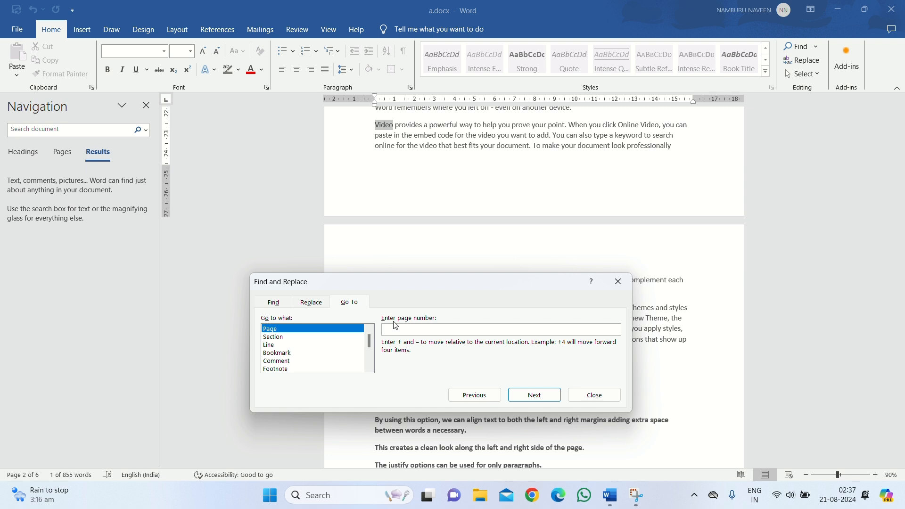
pyautogui.write('4')
pyautogui.click(533, 396)
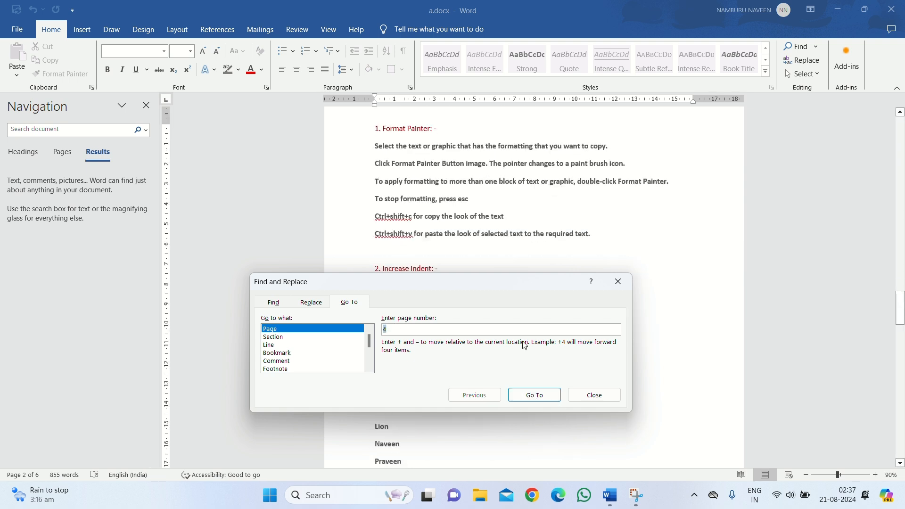
# - Use Go To to jump to line 15 of the document
pyautogui.click(274, 337)
pyautogui.click(277, 345)
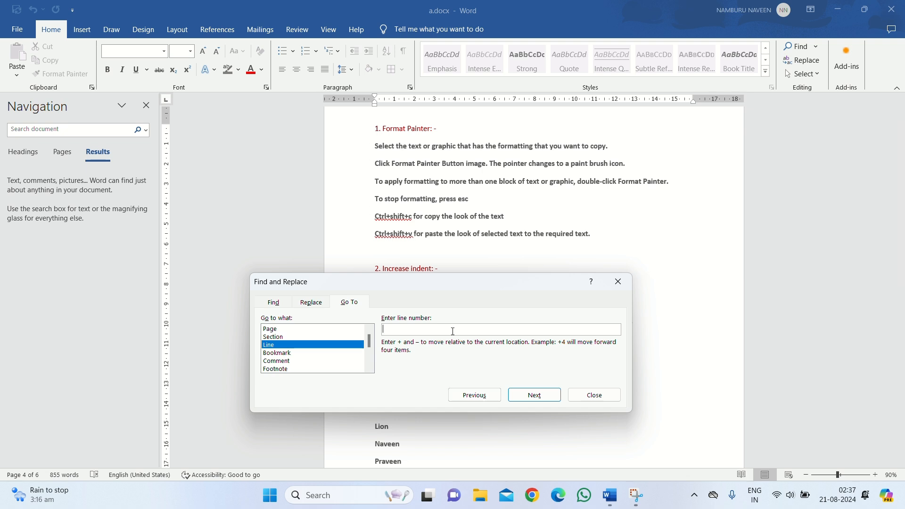
pyautogui.write('15')
pyautogui.click(540, 395)
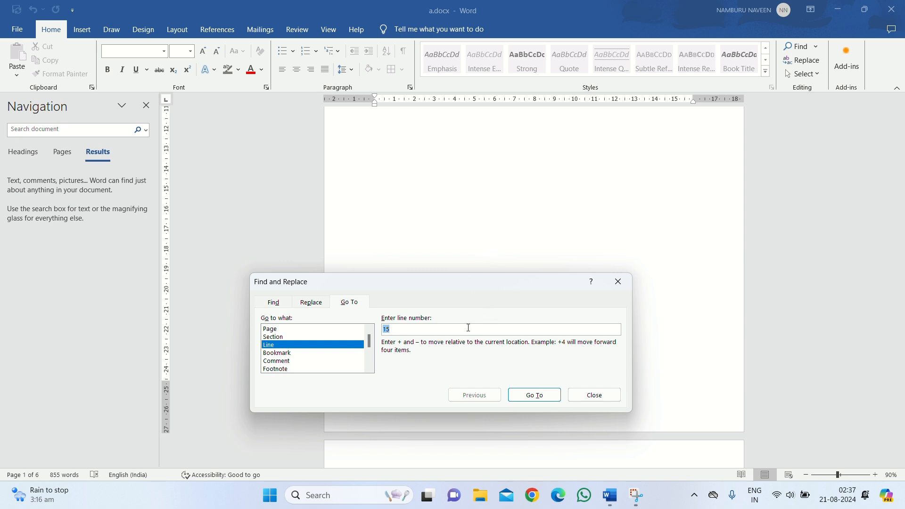
# - Go to line 4 of the document and close the Find and Replace dialog
pyautogui.write('4')
pyautogui.click(535, 395)
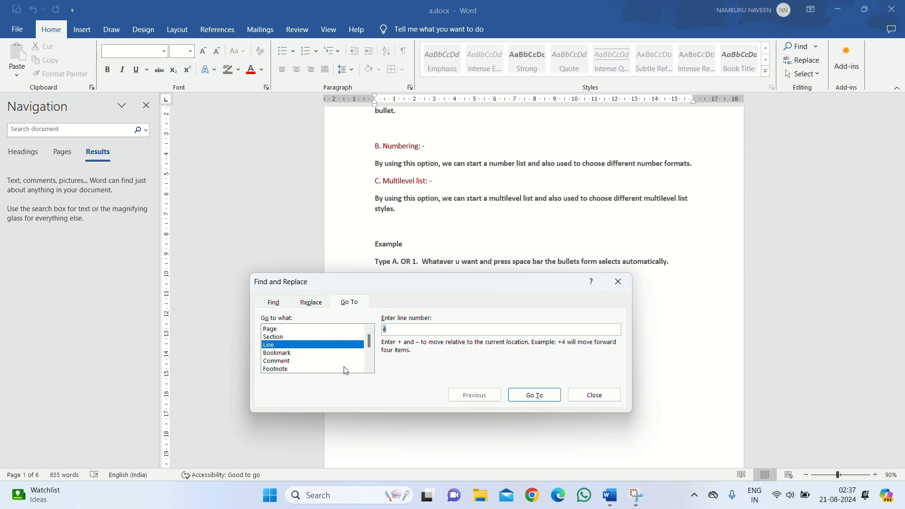
pyautogui.click(618, 281)
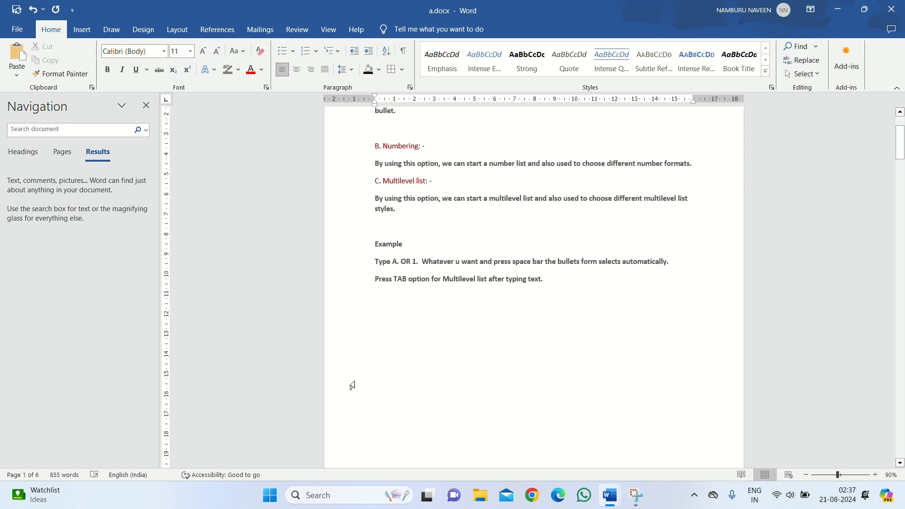
# - Close the Navigation pane and color the word "Video" at the start of page 2's first paragraph dark red
pyautogui.scroll(3, 321, 396)
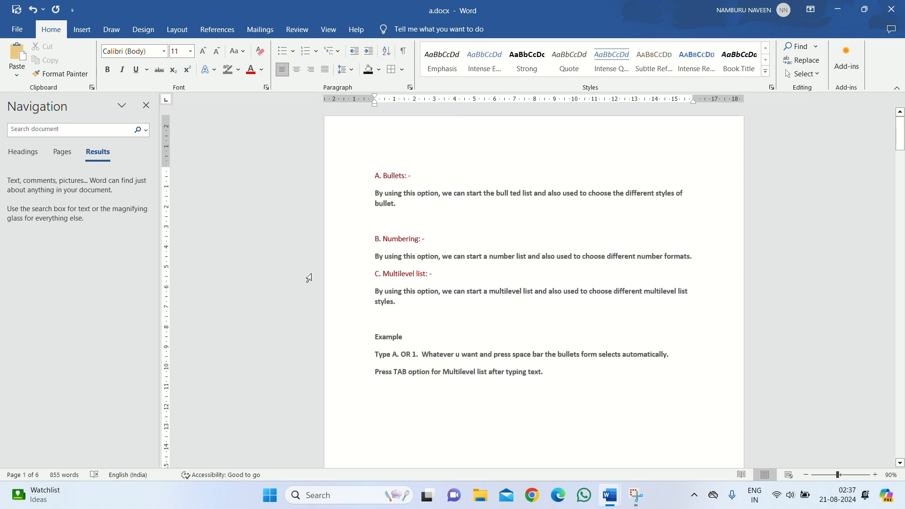
pyautogui.click(146, 105)
pyautogui.scroll(-5, 724, 356)
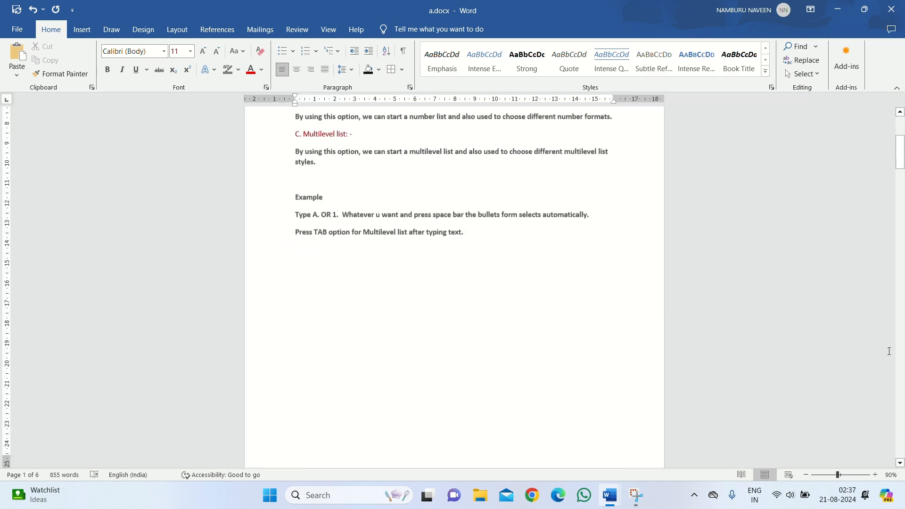
pyautogui.moveTo(898, 170); pyautogui.dragTo(901, 246)
pyautogui.scroll(6, 422, 299)
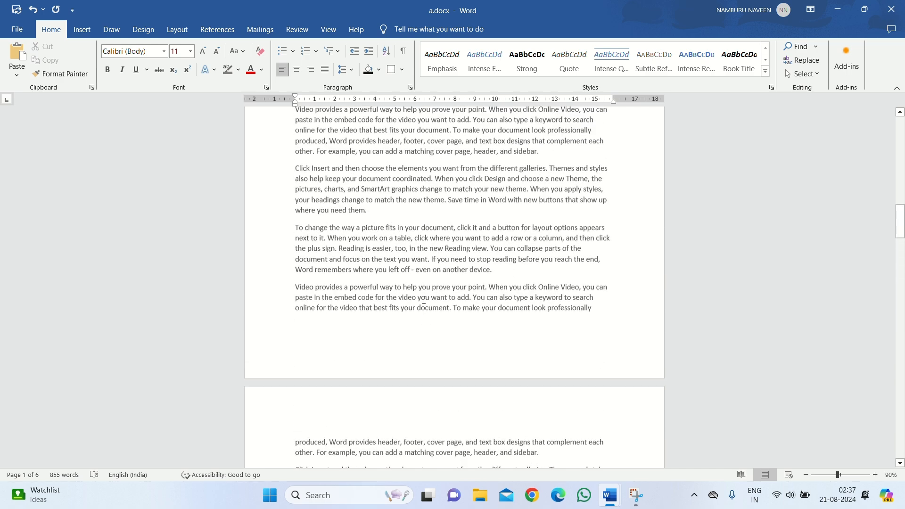
pyautogui.moveTo(296, 188); pyautogui.dragTo(314, 191)
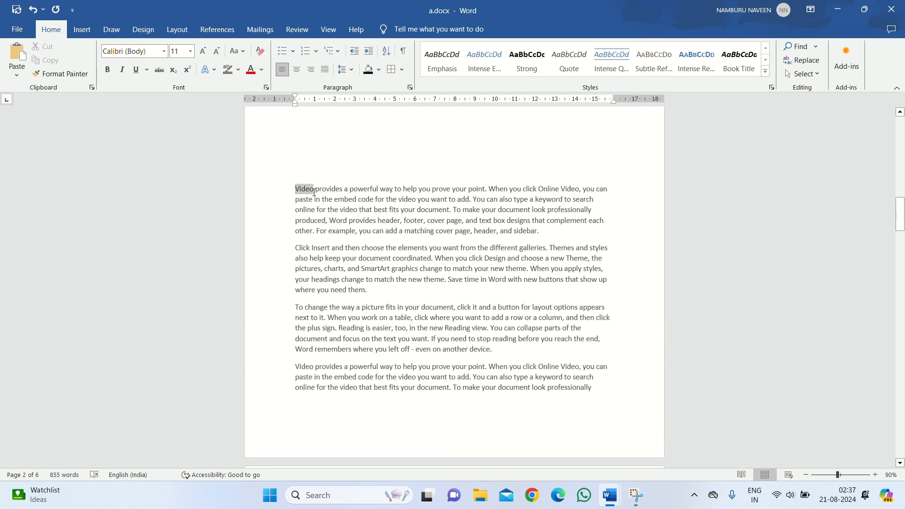
pyautogui.click(251, 70)
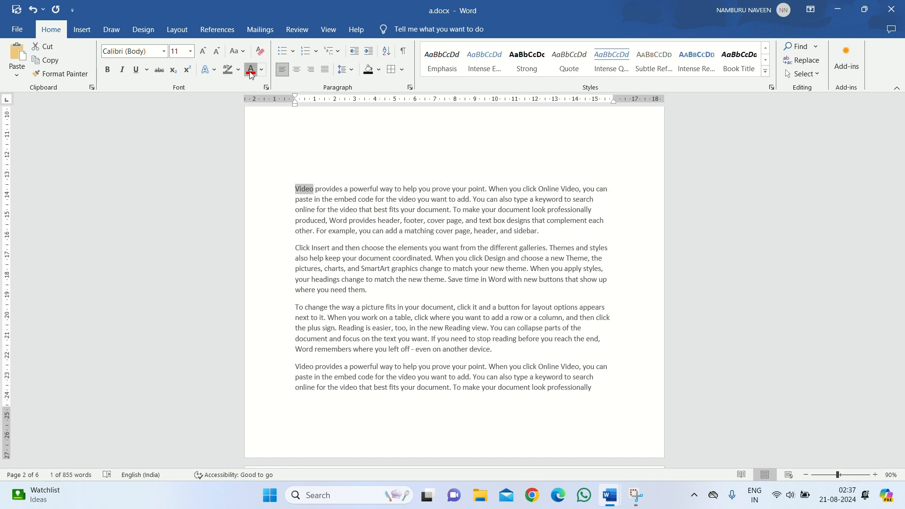
# - Color the words "document. To make" in the first paragraph of page 2 light green
pyautogui.moveTo(442, 209); pyautogui.dragTo(481, 209)
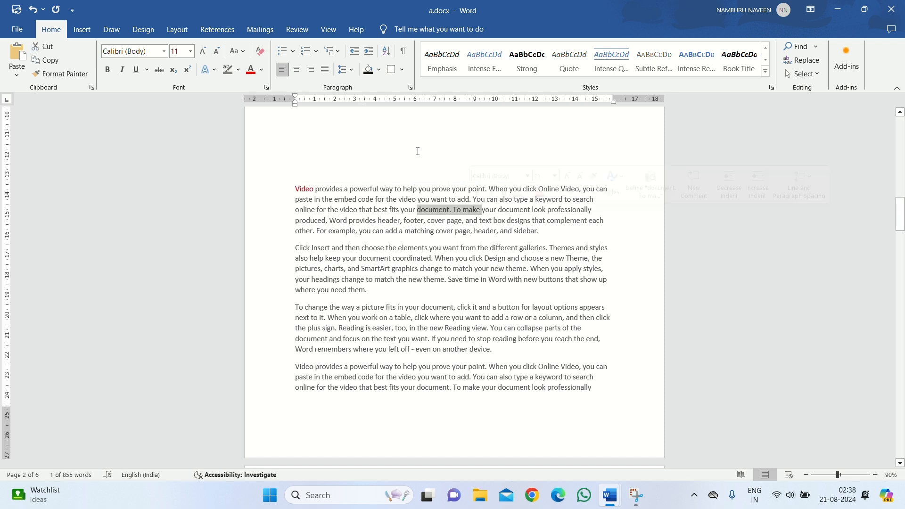
pyautogui.click(263, 70)
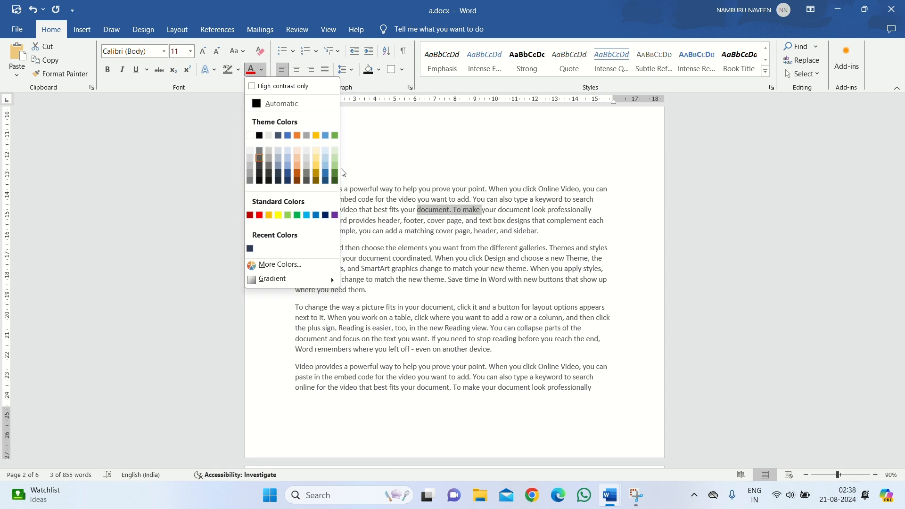
pyautogui.click(335, 167)
# - Color the words "the new Reading" in the third paragraph of page 2 dark green
pyautogui.moveTo(468, 328); pyautogui.dragTo(424, 329)
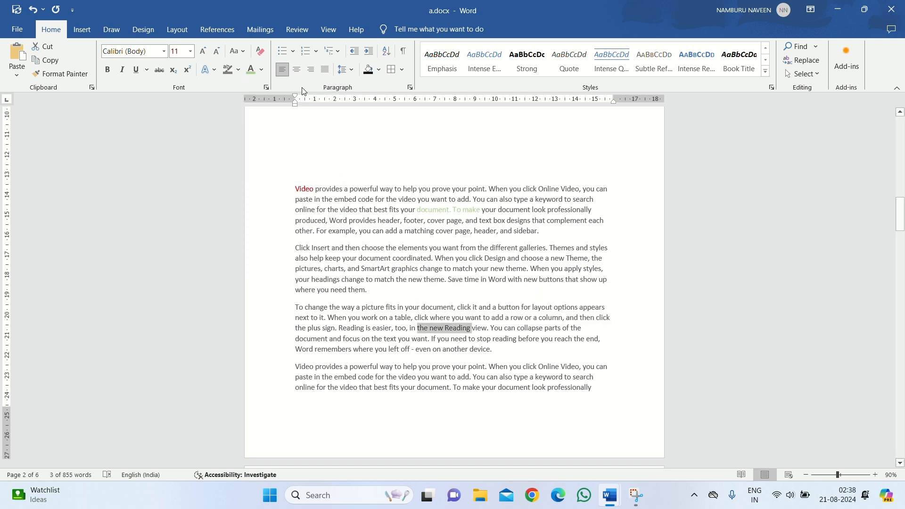
pyautogui.click(262, 69)
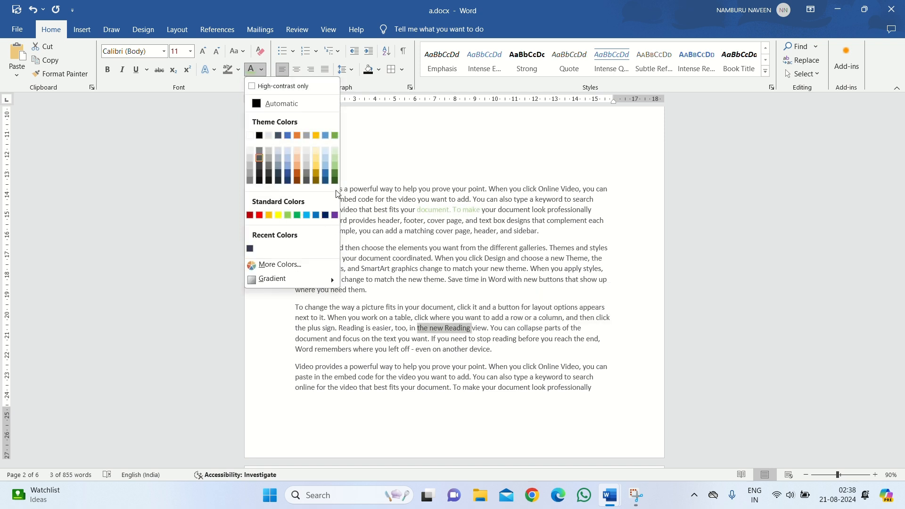
pyautogui.press('Escape')
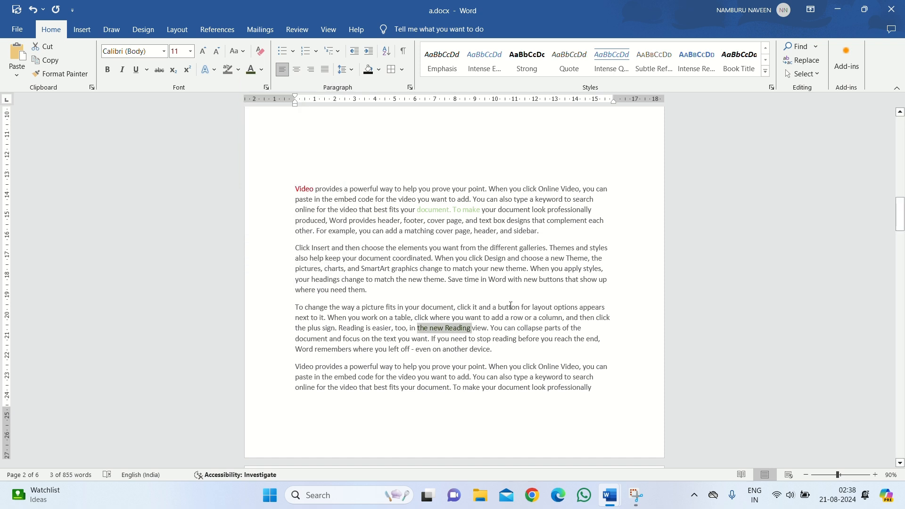
pyautogui.moveTo(539, 329); pyautogui.dragTo(471, 317)
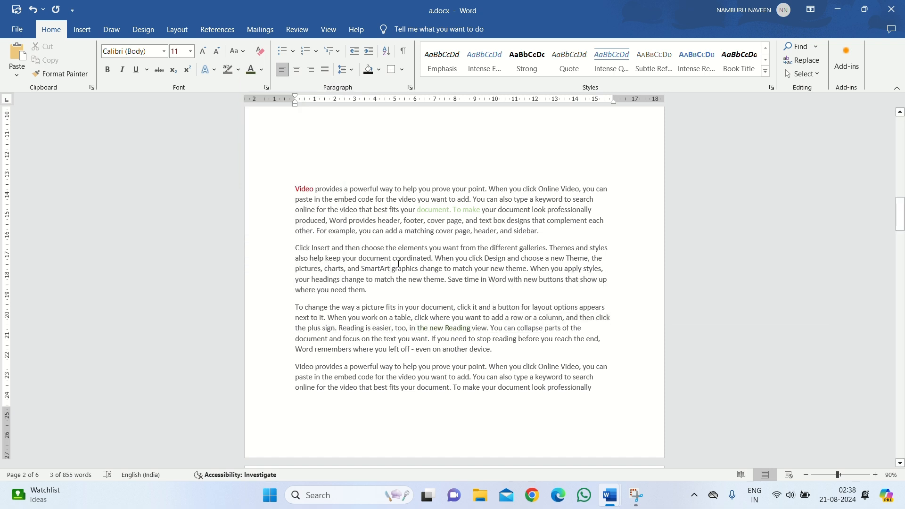
pyautogui.moveTo(391, 269); pyautogui.dragTo(367, 258)
# - Color the word "Reading" before "is easier" in the third paragraph purple
pyautogui.click(362, 329)
pyautogui.doubleClick(362, 329)
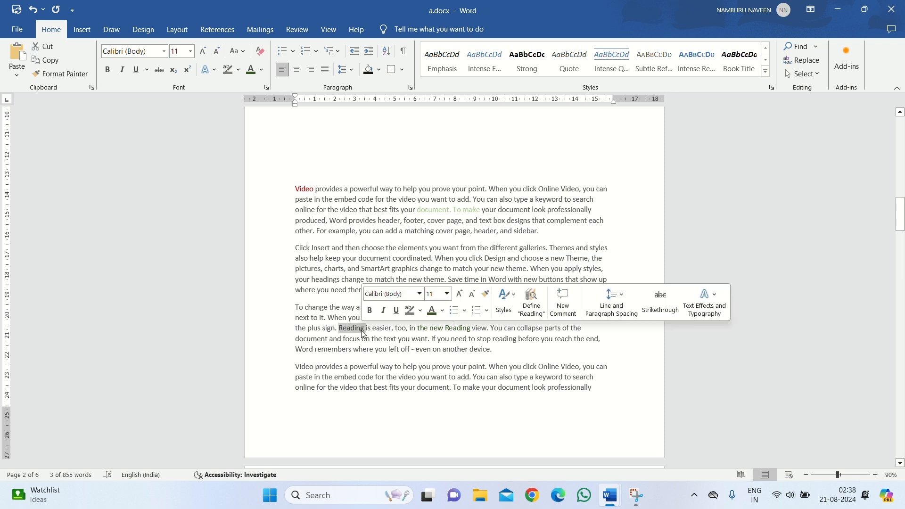
pyautogui.click(262, 69)
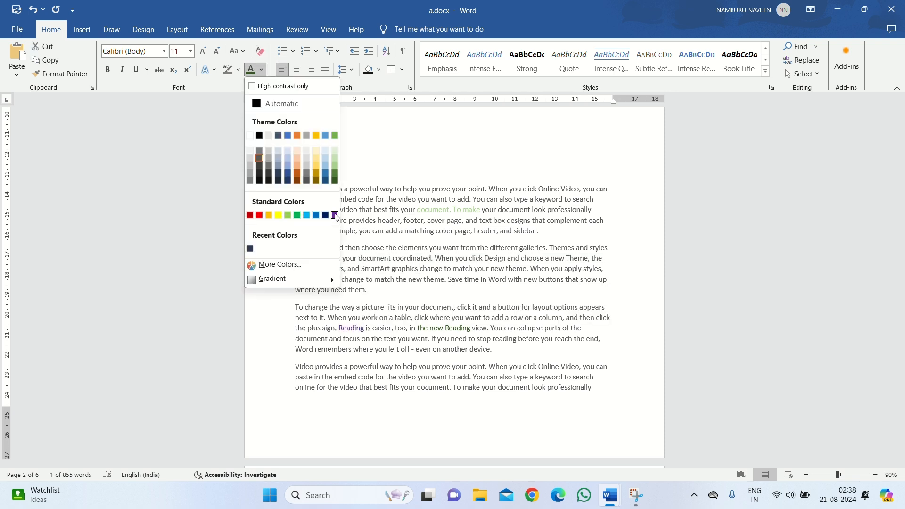
pyautogui.click(335, 215)
# - Color the words "video you" in the fourth paragraph of page 2 dark gray
pyautogui.moveTo(425, 376); pyautogui.dragTo(399, 377)
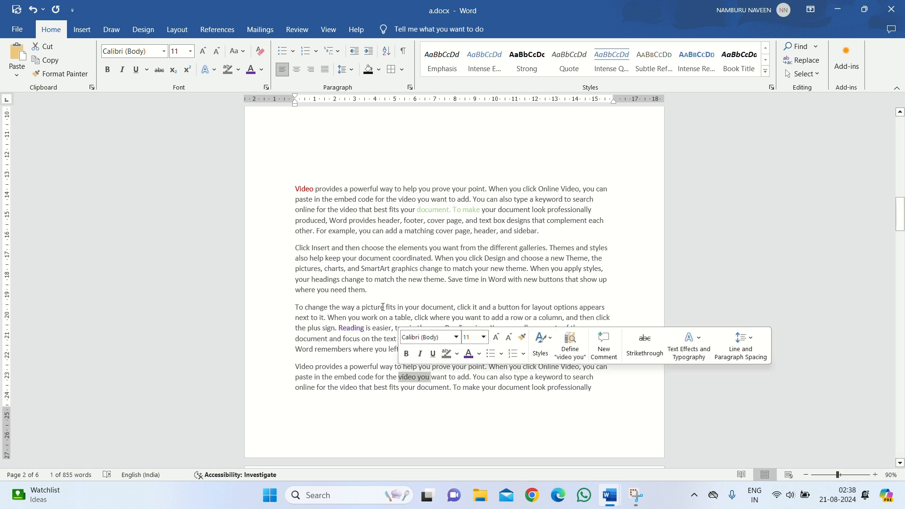
pyautogui.click(479, 355)
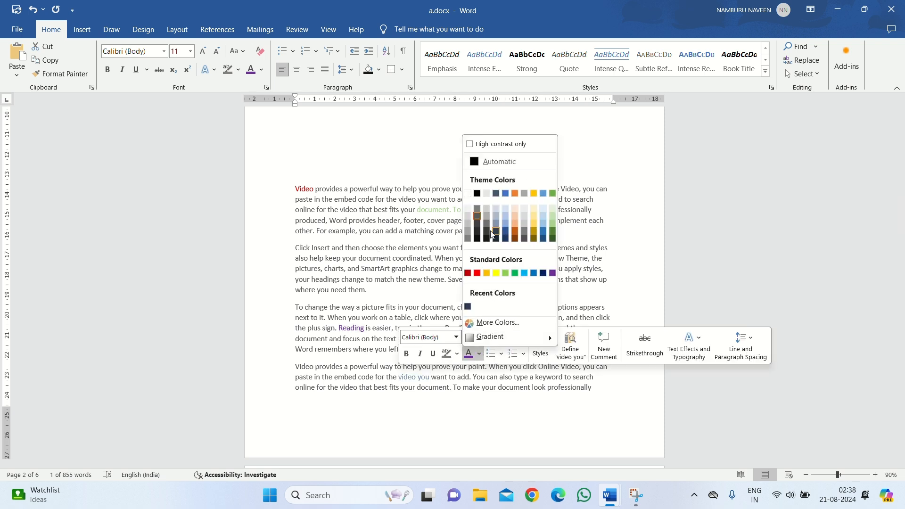
pyautogui.click(527, 234)
pyautogui.click(526, 271)
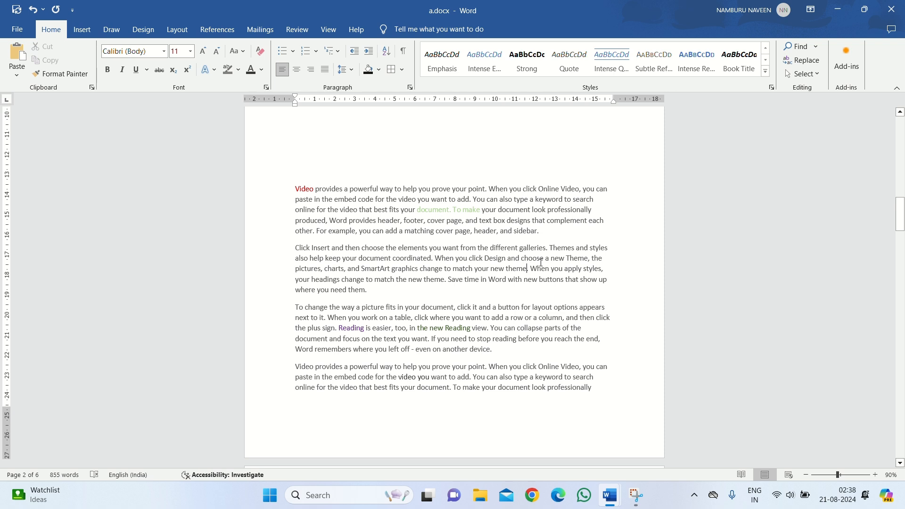
# - Use Format Painter to copy the dark red formatting of "Video" in the first paragraph to "column" in the third paragraph
pyautogui.tripleClick(305, 188)
pyautogui.click(304, 187)
pyautogui.tripleClick(304, 186)
pyautogui.click(304, 177)
pyautogui.doubleClick(302, 188)
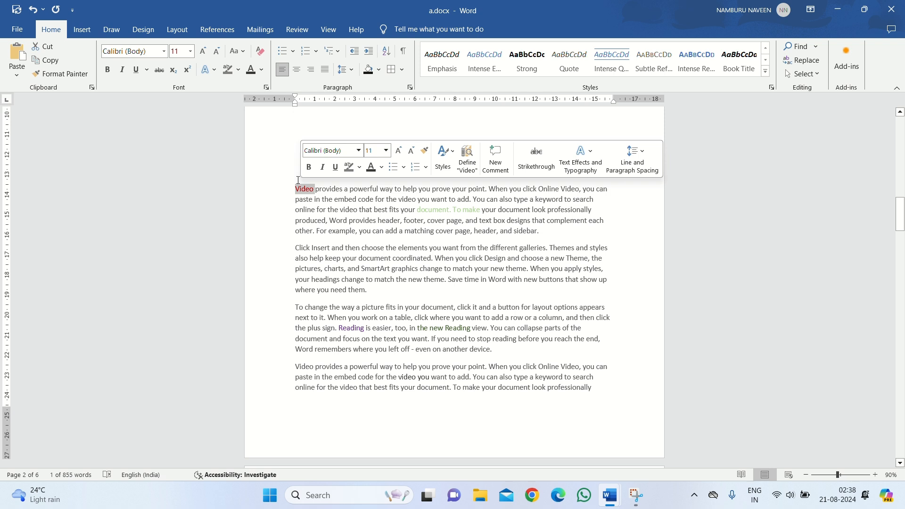
pyautogui.click(302, 188)
pyautogui.doubleClick(302, 188)
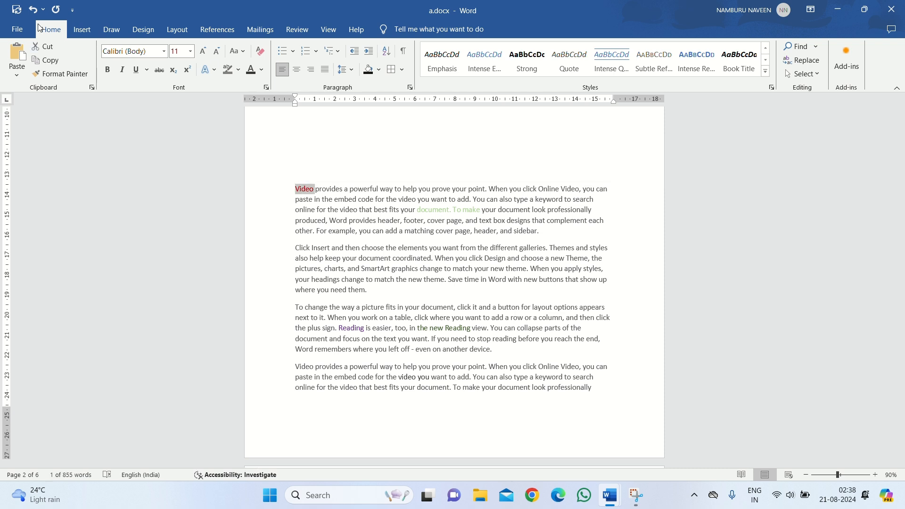
pyautogui.click(74, 78)
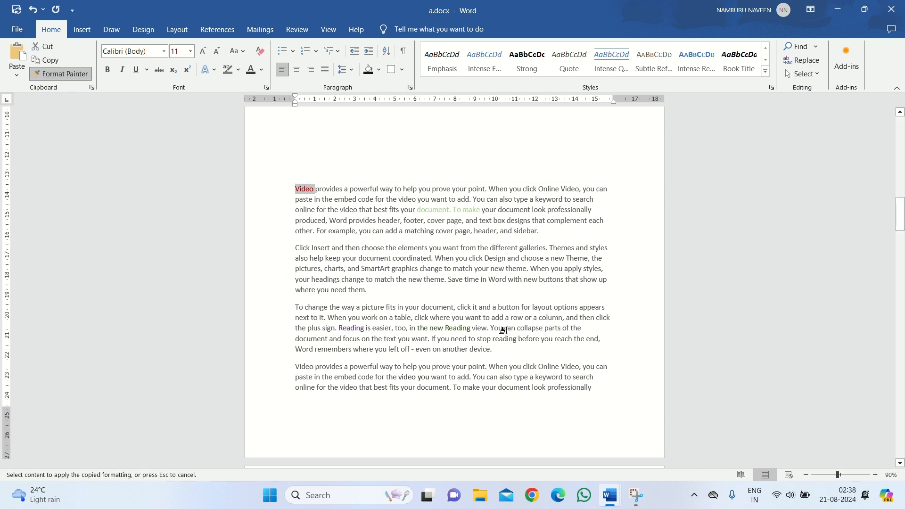
pyautogui.click(551, 317)
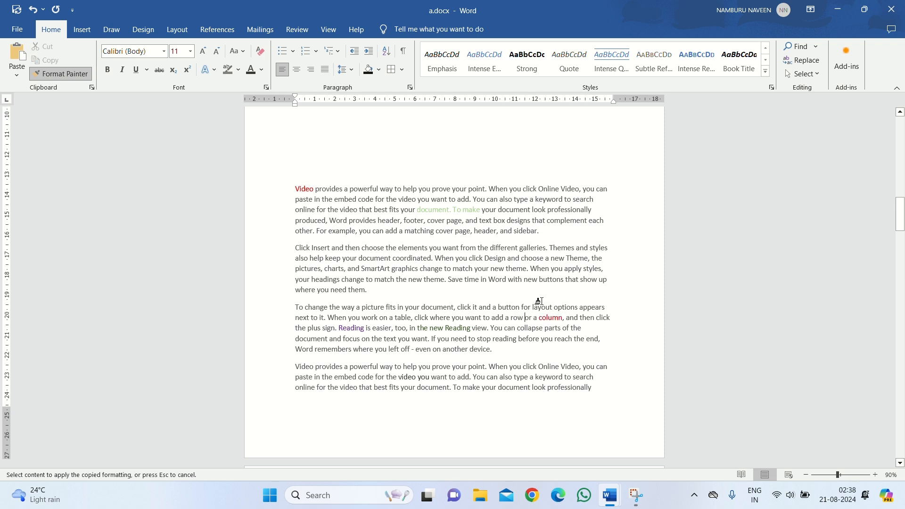
# - Paint the dark red formatting onto "new theme. Save time" and the fourth paragraph's text from "want to add" to "video that best", and leave Format Painter
pyautogui.moveTo(409, 281); pyautogui.dragTo(479, 283)
pyautogui.moveTo(387, 387); pyautogui.dragTo(431, 377)
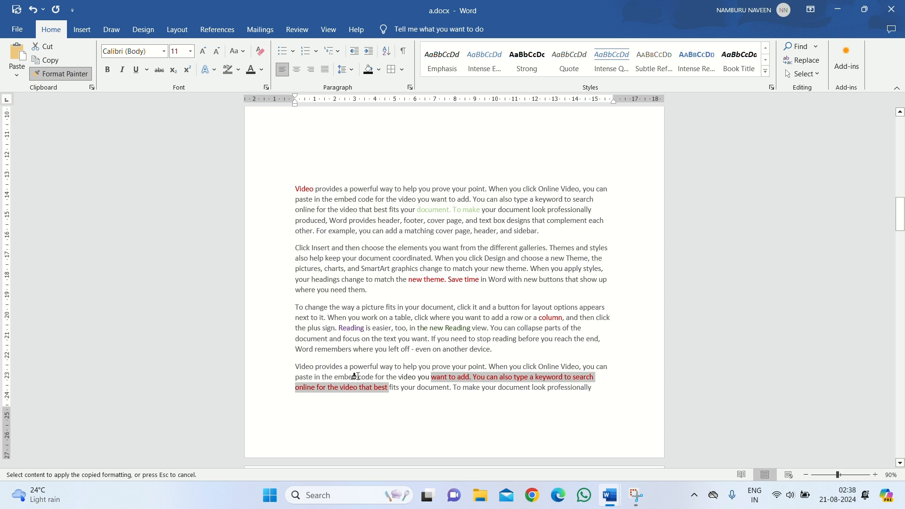
pyautogui.press('Escape')
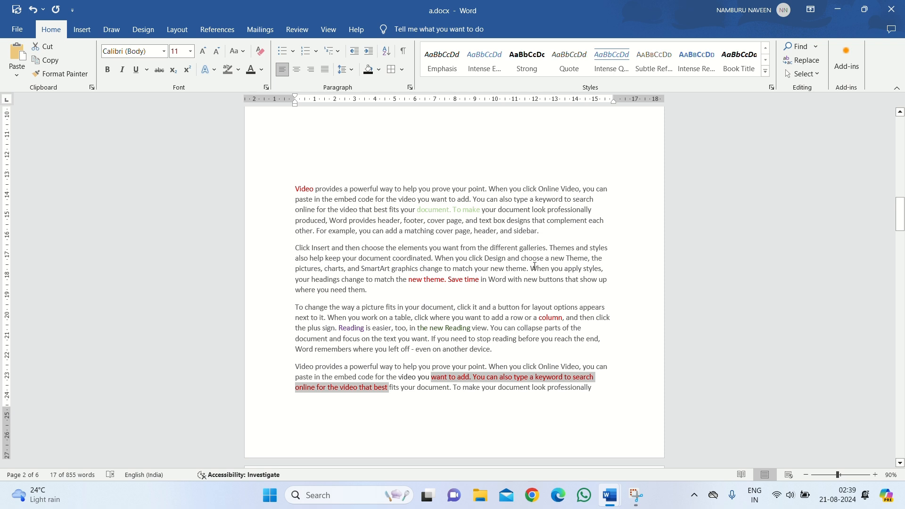
# - Use Format Painter to copy the purple formatting of "Reading" to the words "picture", "in" and "where" in the third paragraph
pyautogui.doubleClick(350, 327)
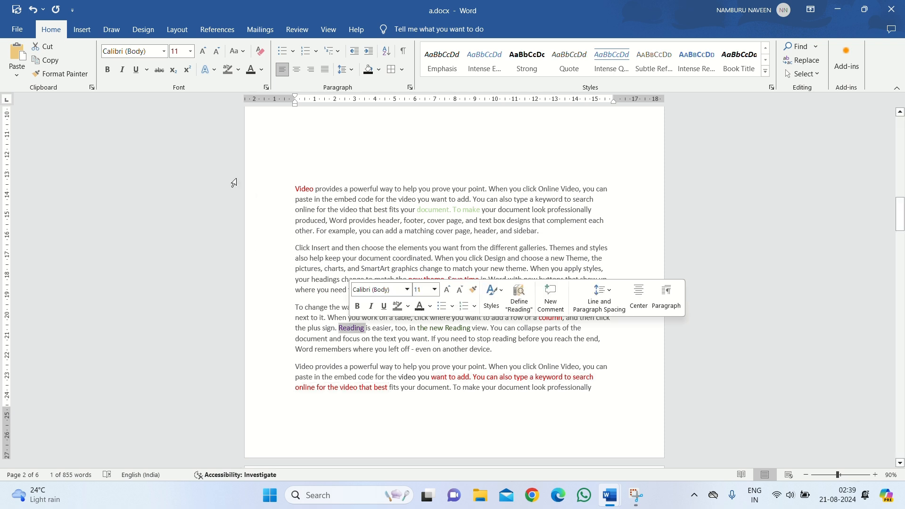
pyautogui.click(60, 74)
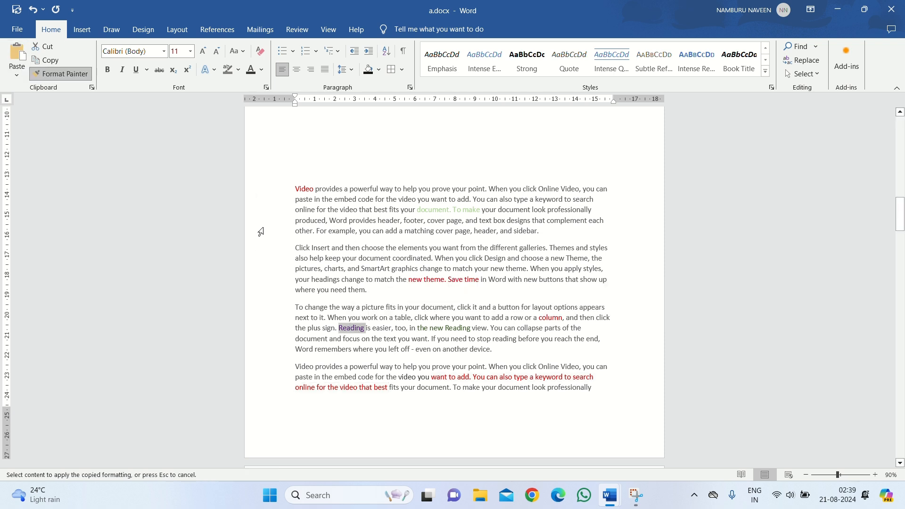
pyautogui.click(329, 304)
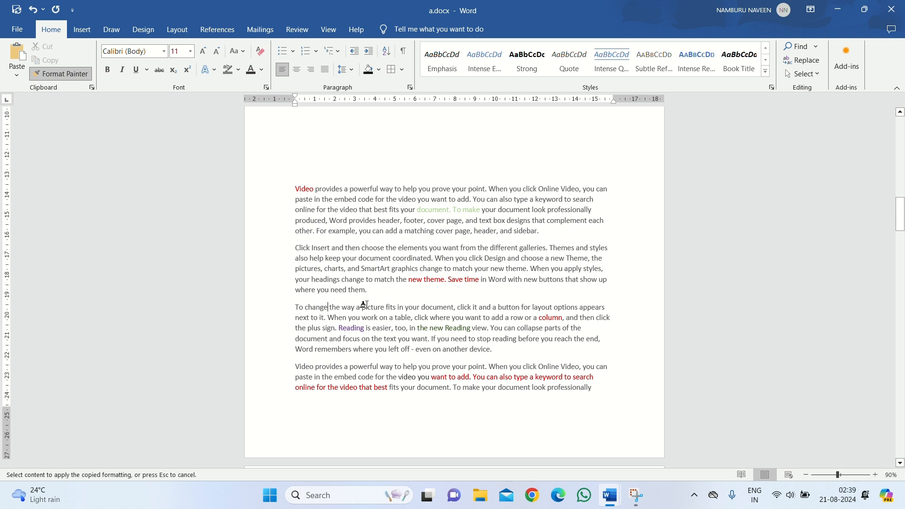
pyautogui.click(373, 306)
pyautogui.click(400, 306)
pyautogui.click(442, 317)
# - Paint the purple formatting onto "Insert and then choose the elements" and "page, header", and leave Format Painter
pyautogui.moveTo(312, 248); pyautogui.dragTo(402, 252)
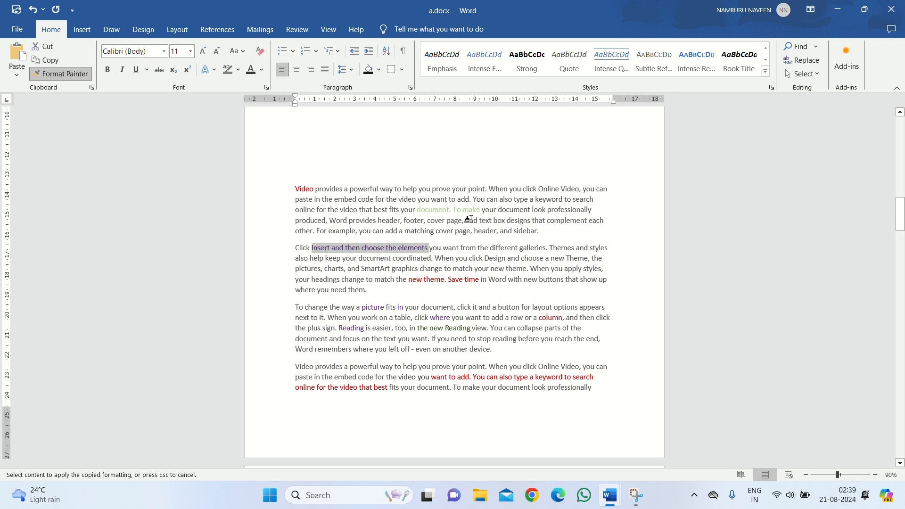
pyautogui.moveTo(496, 230); pyautogui.dragTo(455, 230)
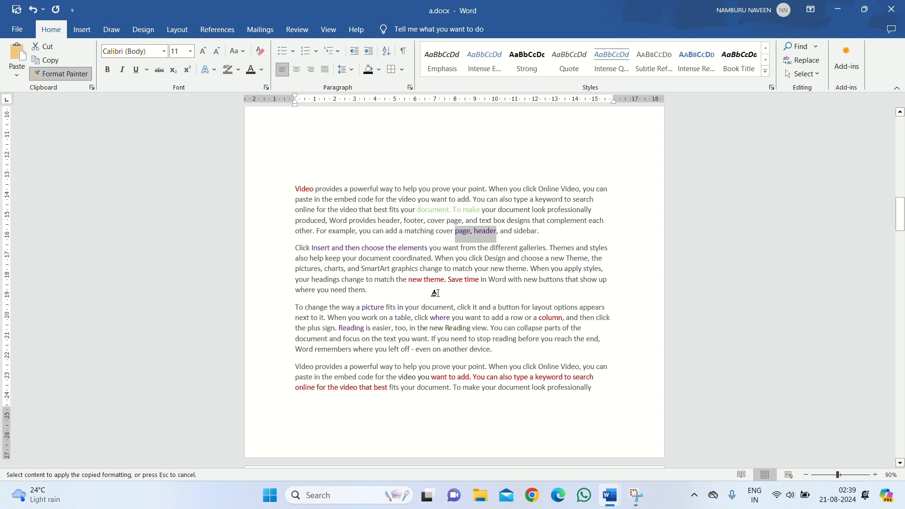
pyautogui.press('Escape')
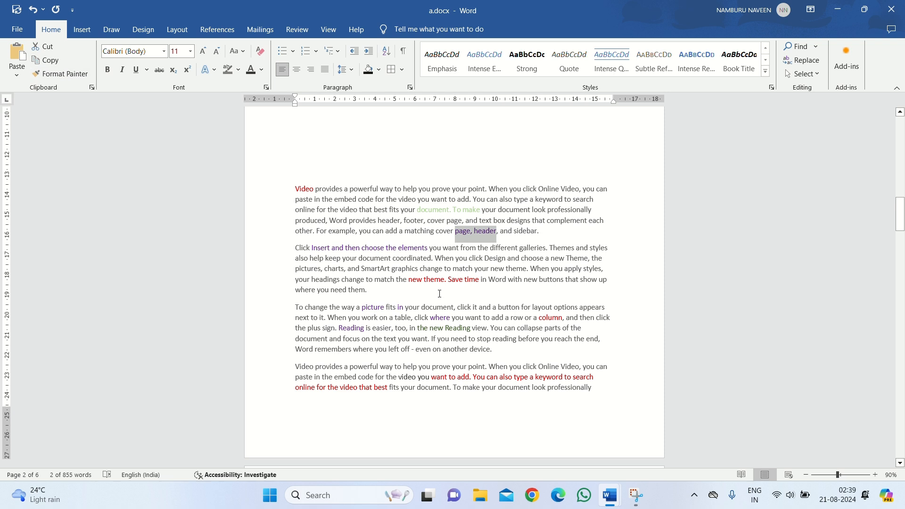
# - Select all the text in the document, and clear the selection
pyautogui.click(809, 75)
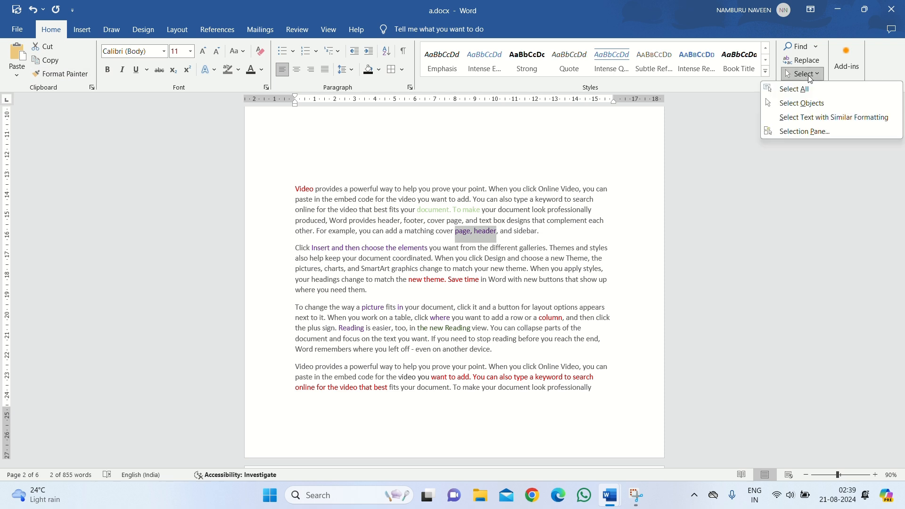
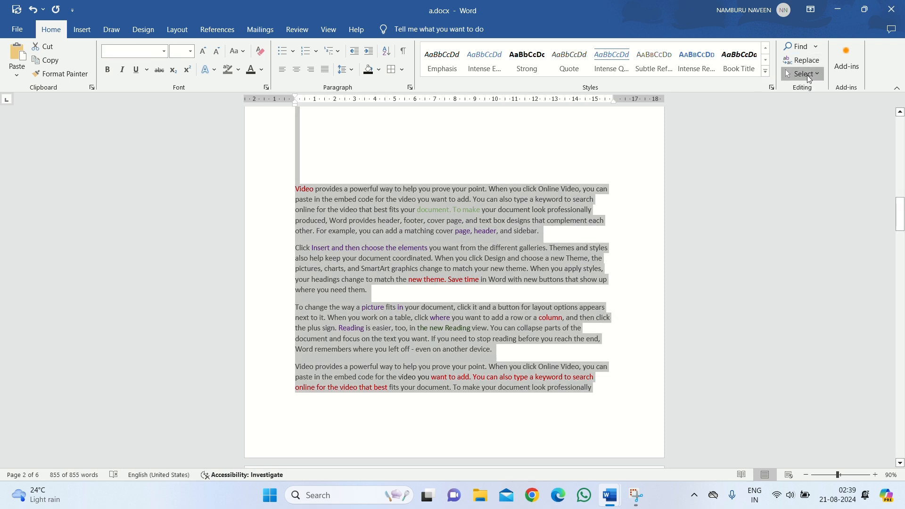
pyautogui.click(804, 74)
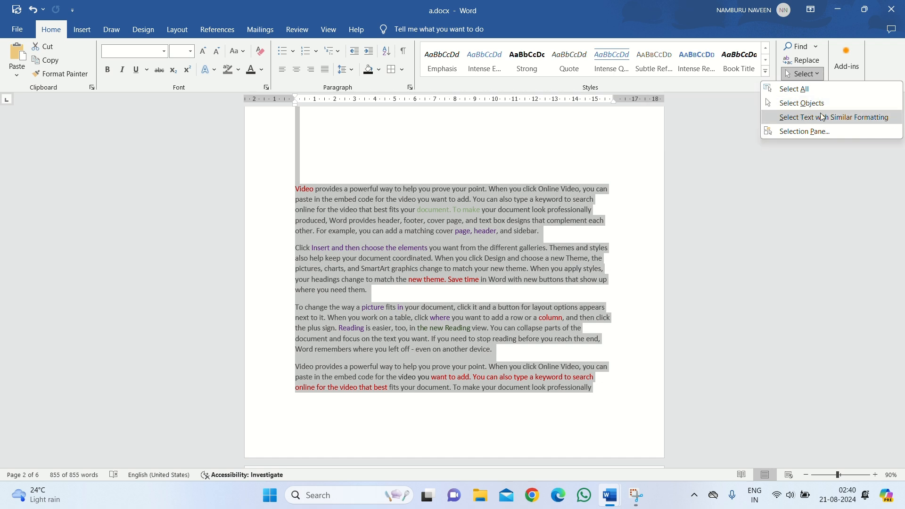
pyautogui.click(769, 157)
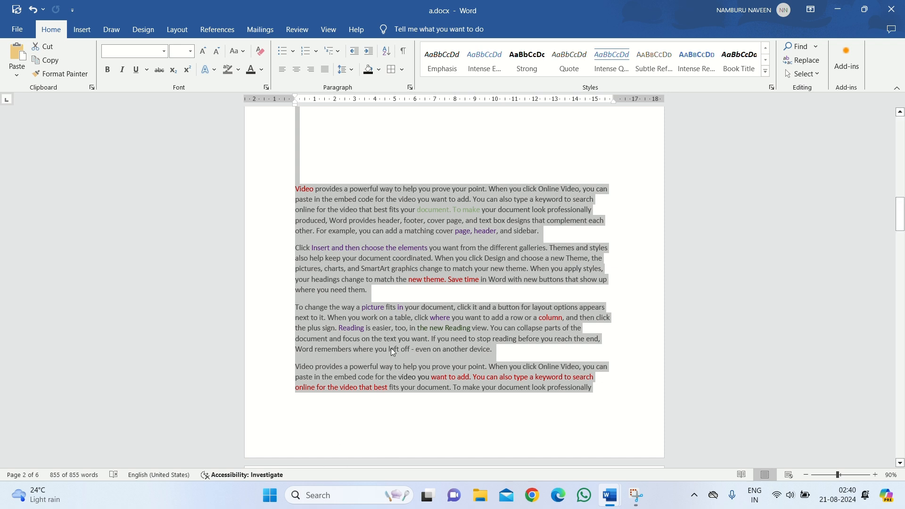
pyautogui.click(414, 301)
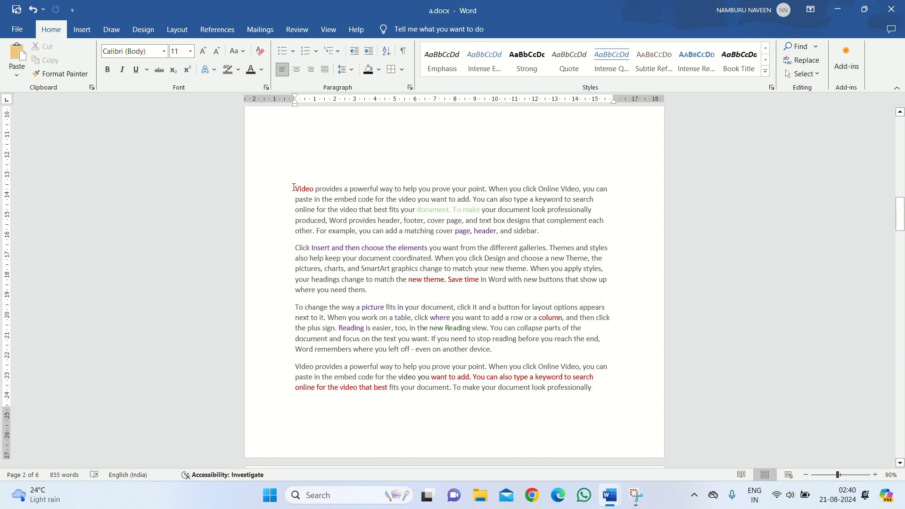
# - Select all text with formatting similar to the dark red word "Video" in the first paragraph
pyautogui.moveTo(293, 187); pyautogui.dragTo(314, 188)
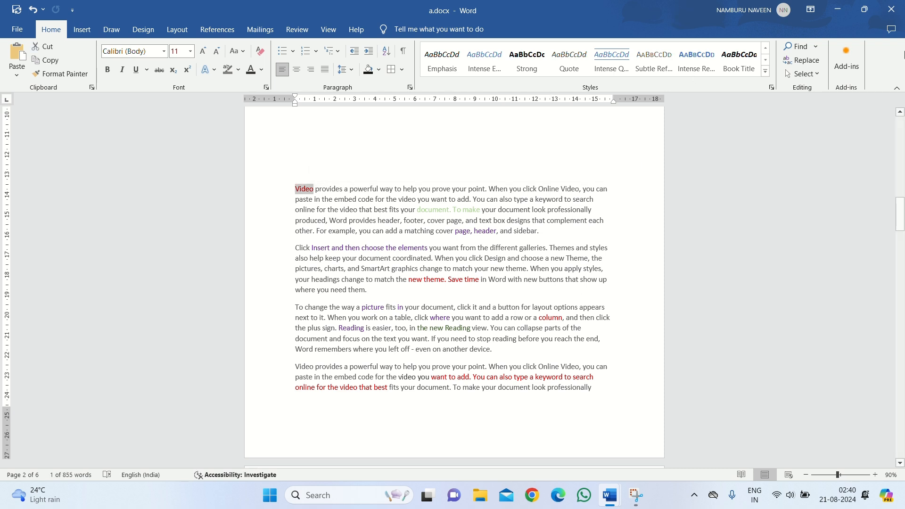
pyautogui.click(817, 74)
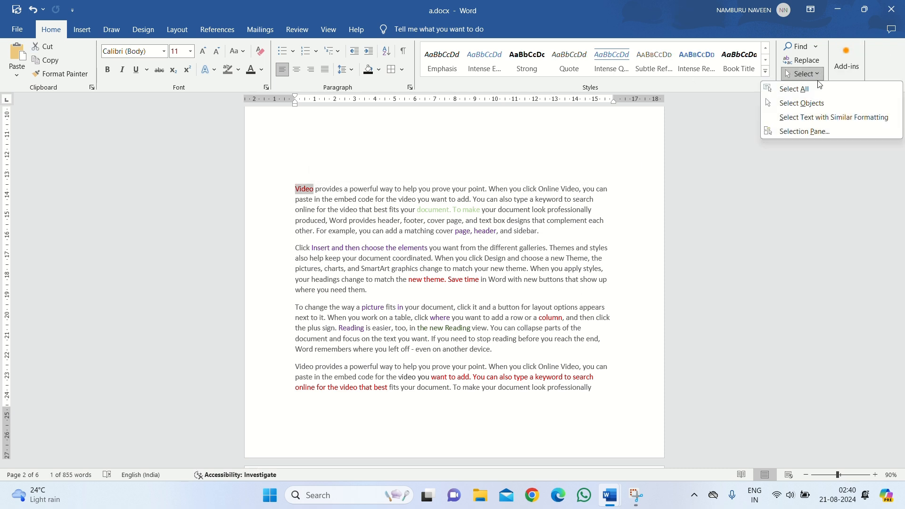
pyautogui.click(830, 118)
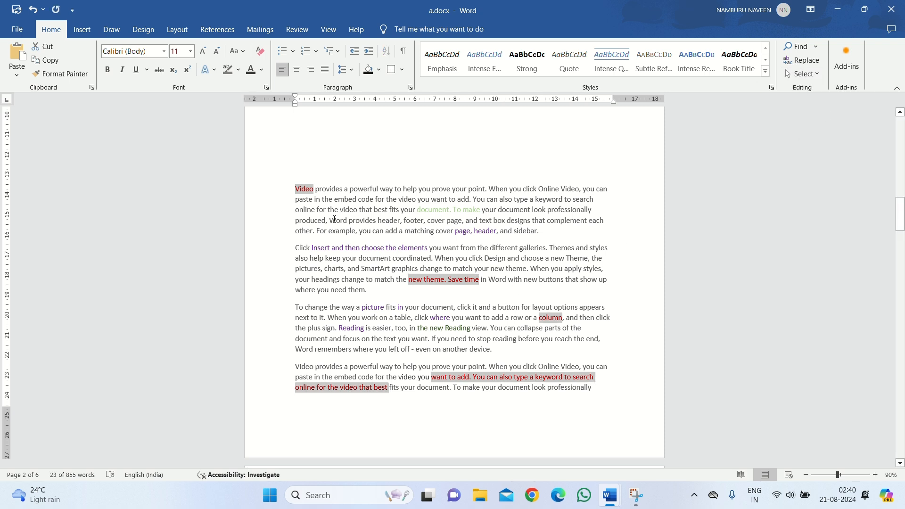
# - Select all text with formatting similar to the purple word "elements" in the second paragraph, and clear the selection
pyautogui.click(400, 245)
pyautogui.moveTo(402, 245); pyautogui.dragTo(429, 249)
pyautogui.click(403, 247)
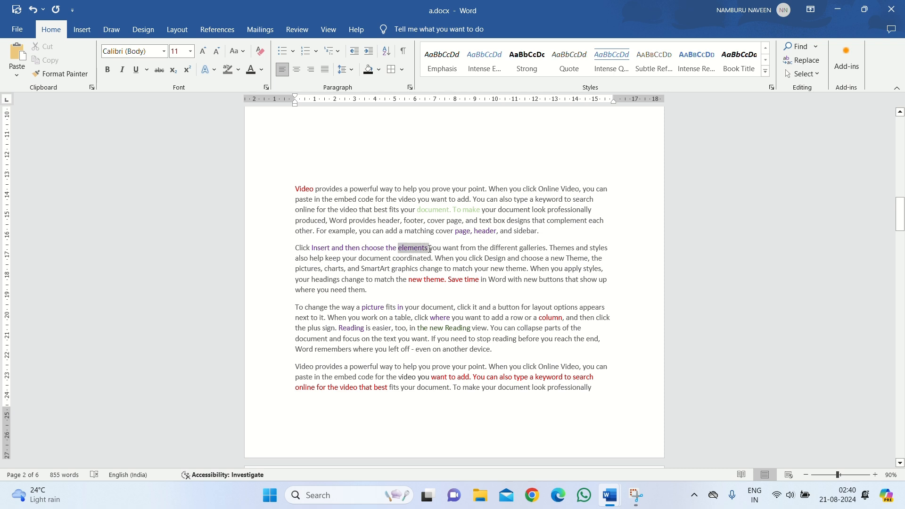
pyautogui.click(803, 73)
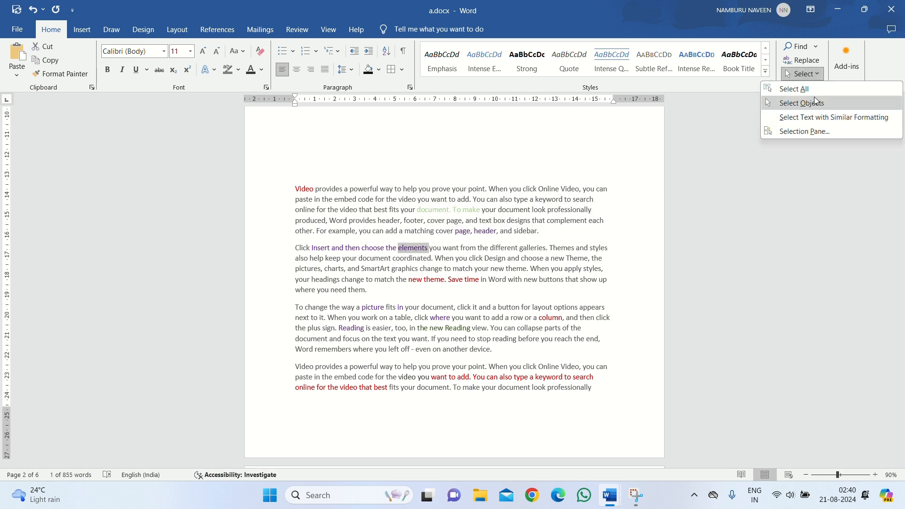
pyautogui.click(820, 118)
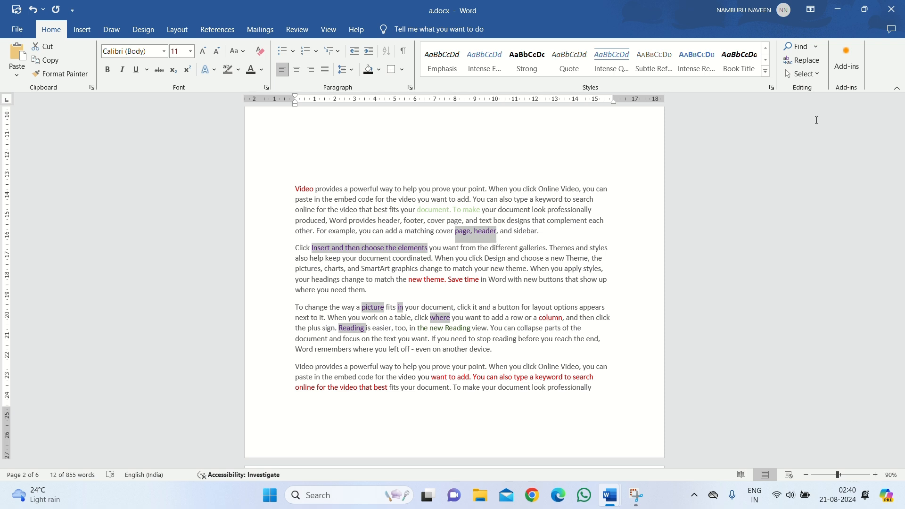
pyautogui.click(639, 199)
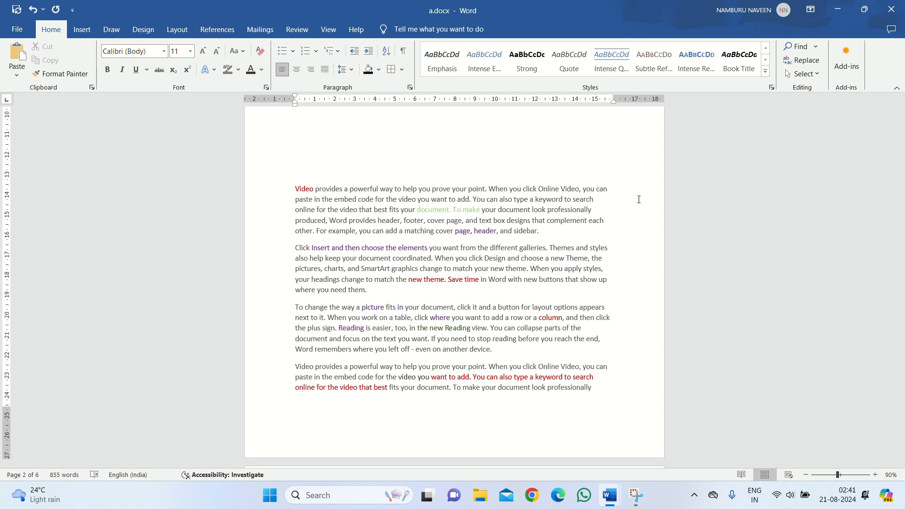